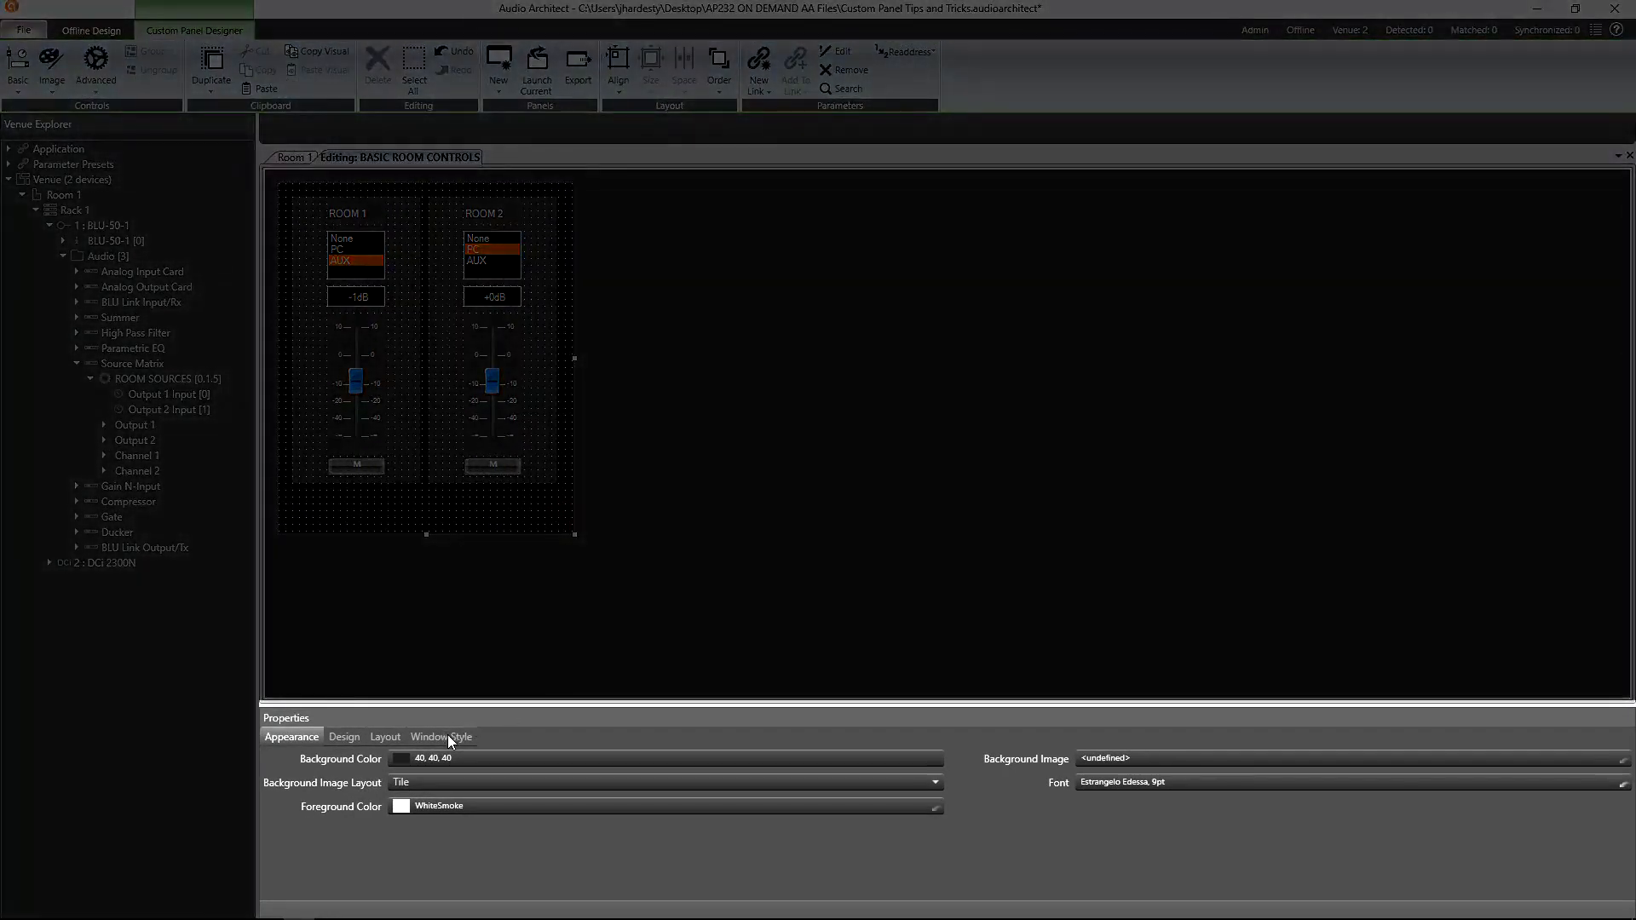
Set the BASIC ROOM CONTROLS panel's form border style to Sizable
click(450, 736)
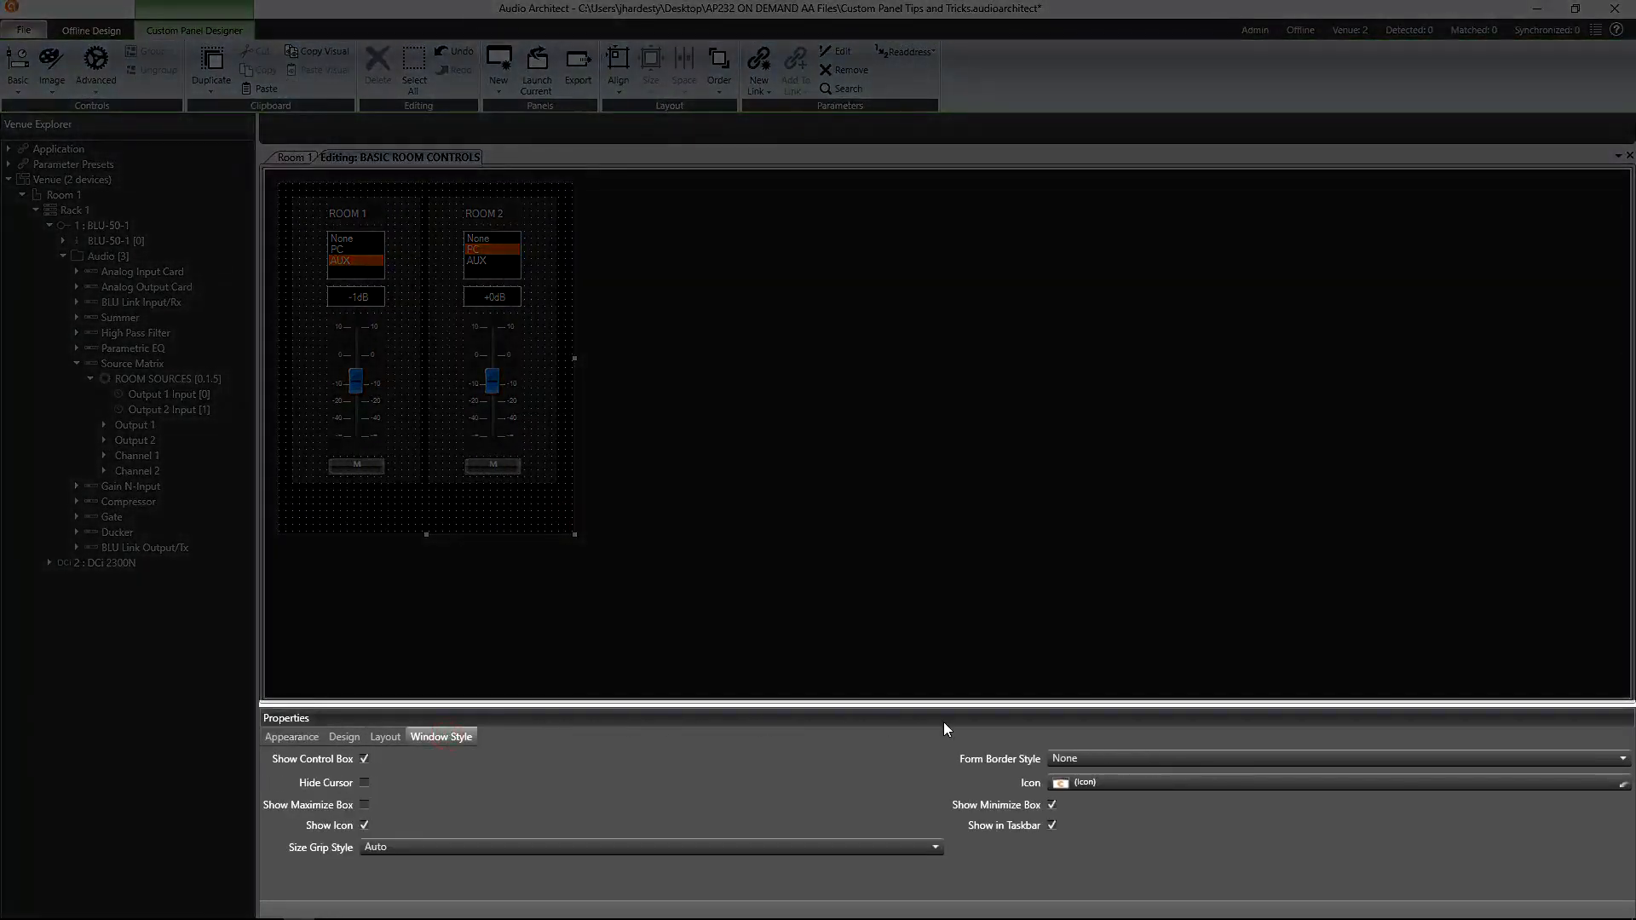
click(1093, 758)
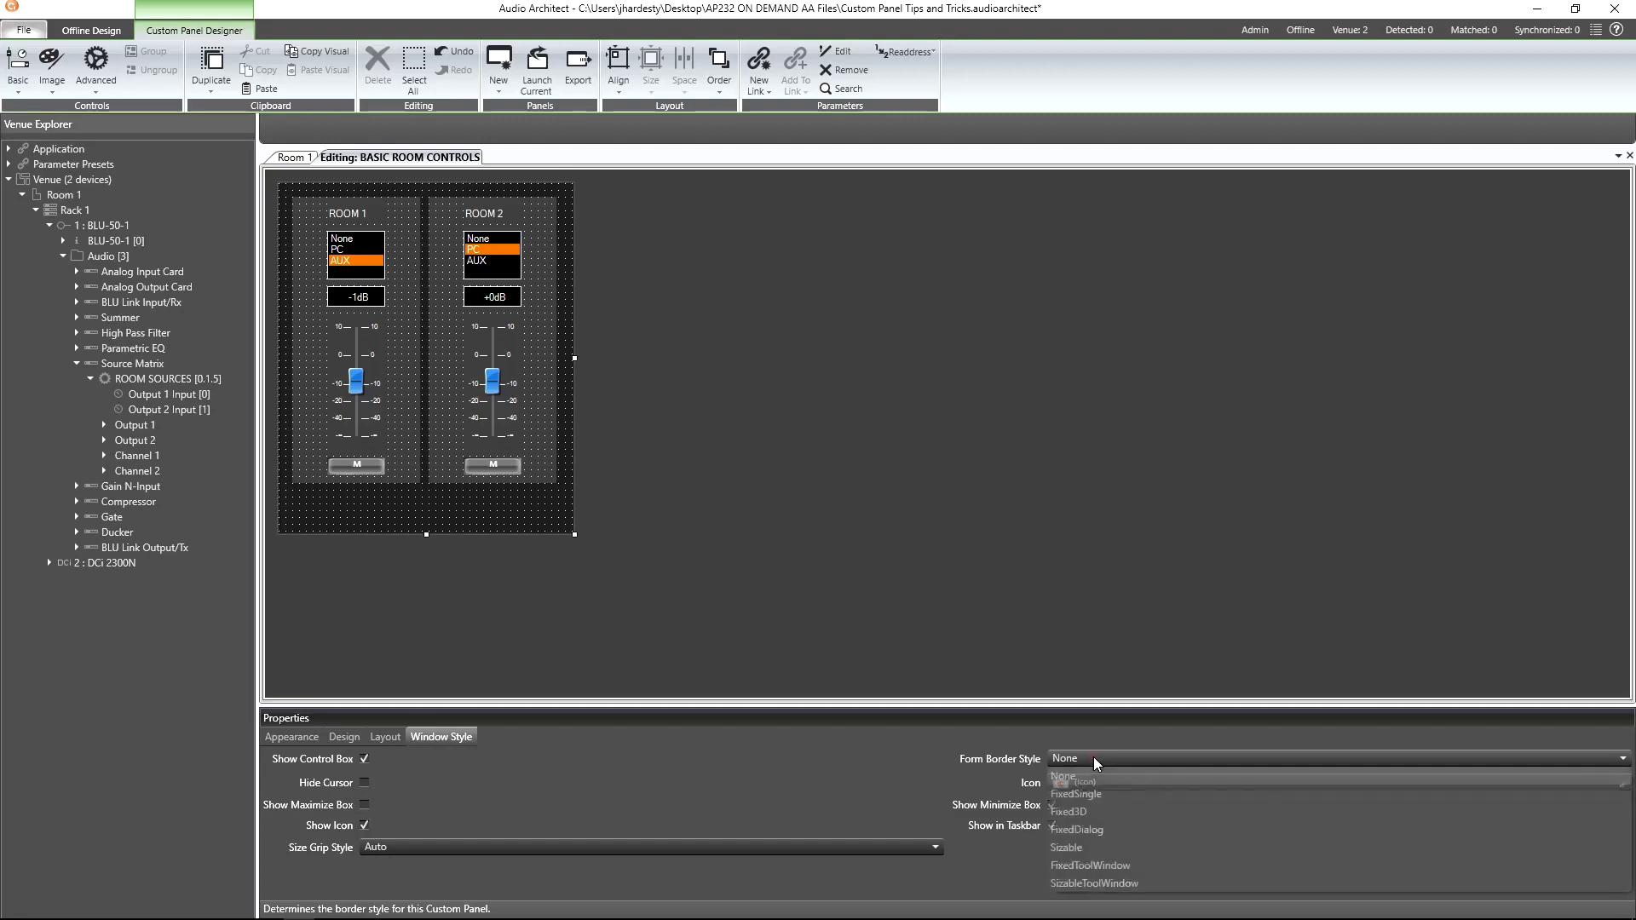
click(1087, 847)
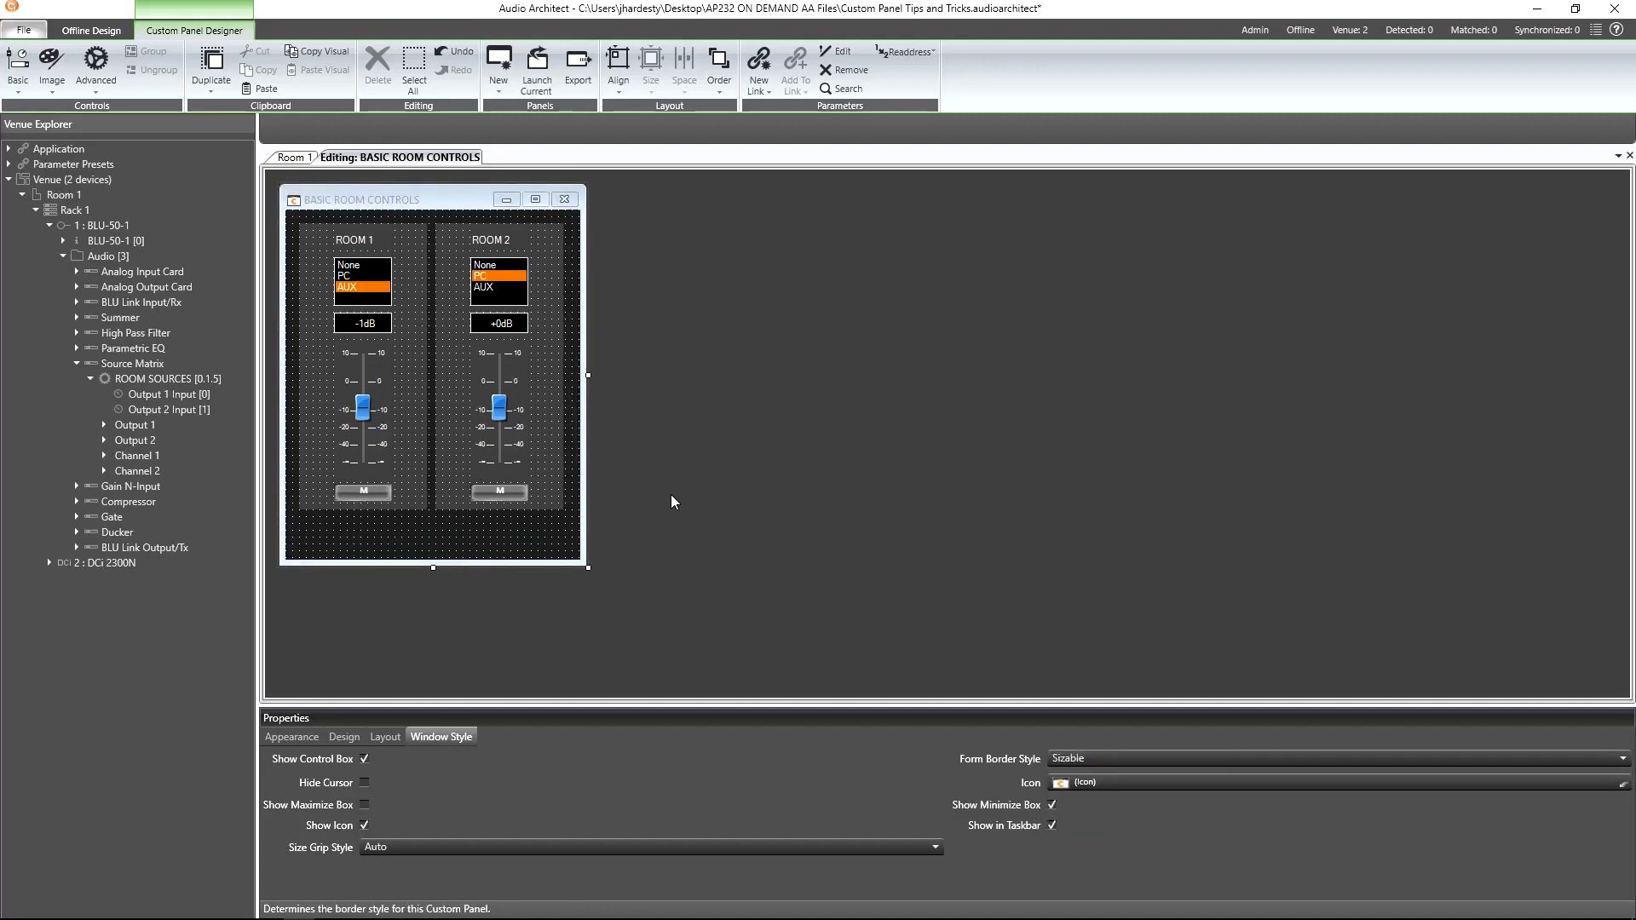
Replace the Room 1 fader's cap image with Fader Vertical Dogbone Gray Dark from the vertical Dogbone folder of the custom controls library
click(365, 421)
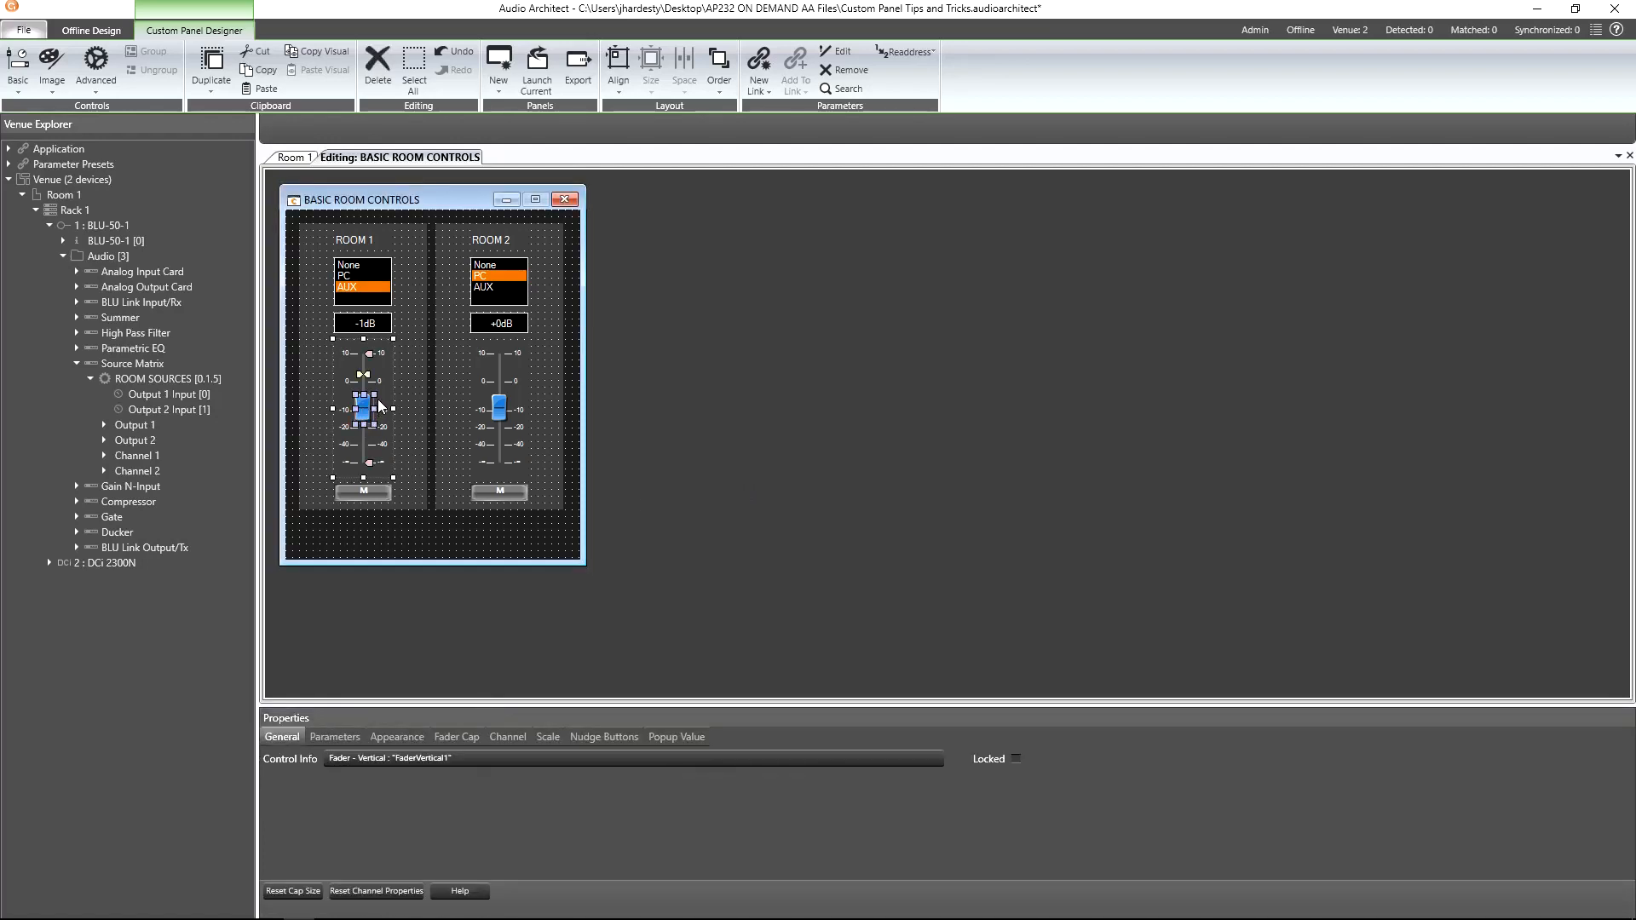
drag(374, 394, 385, 371)
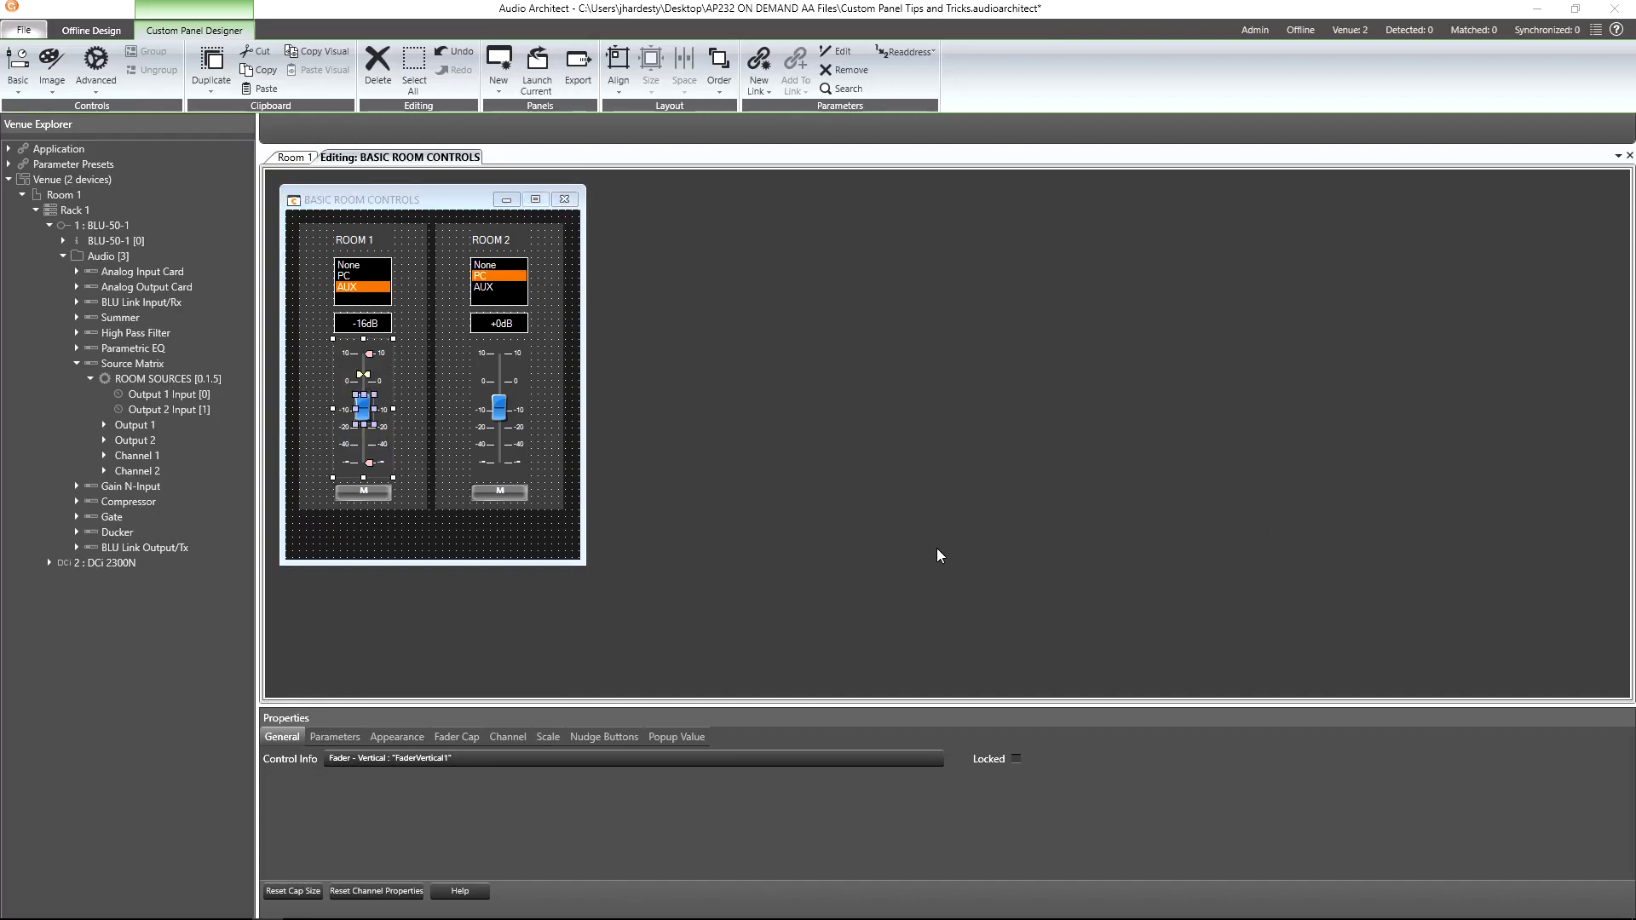
click(468, 735)
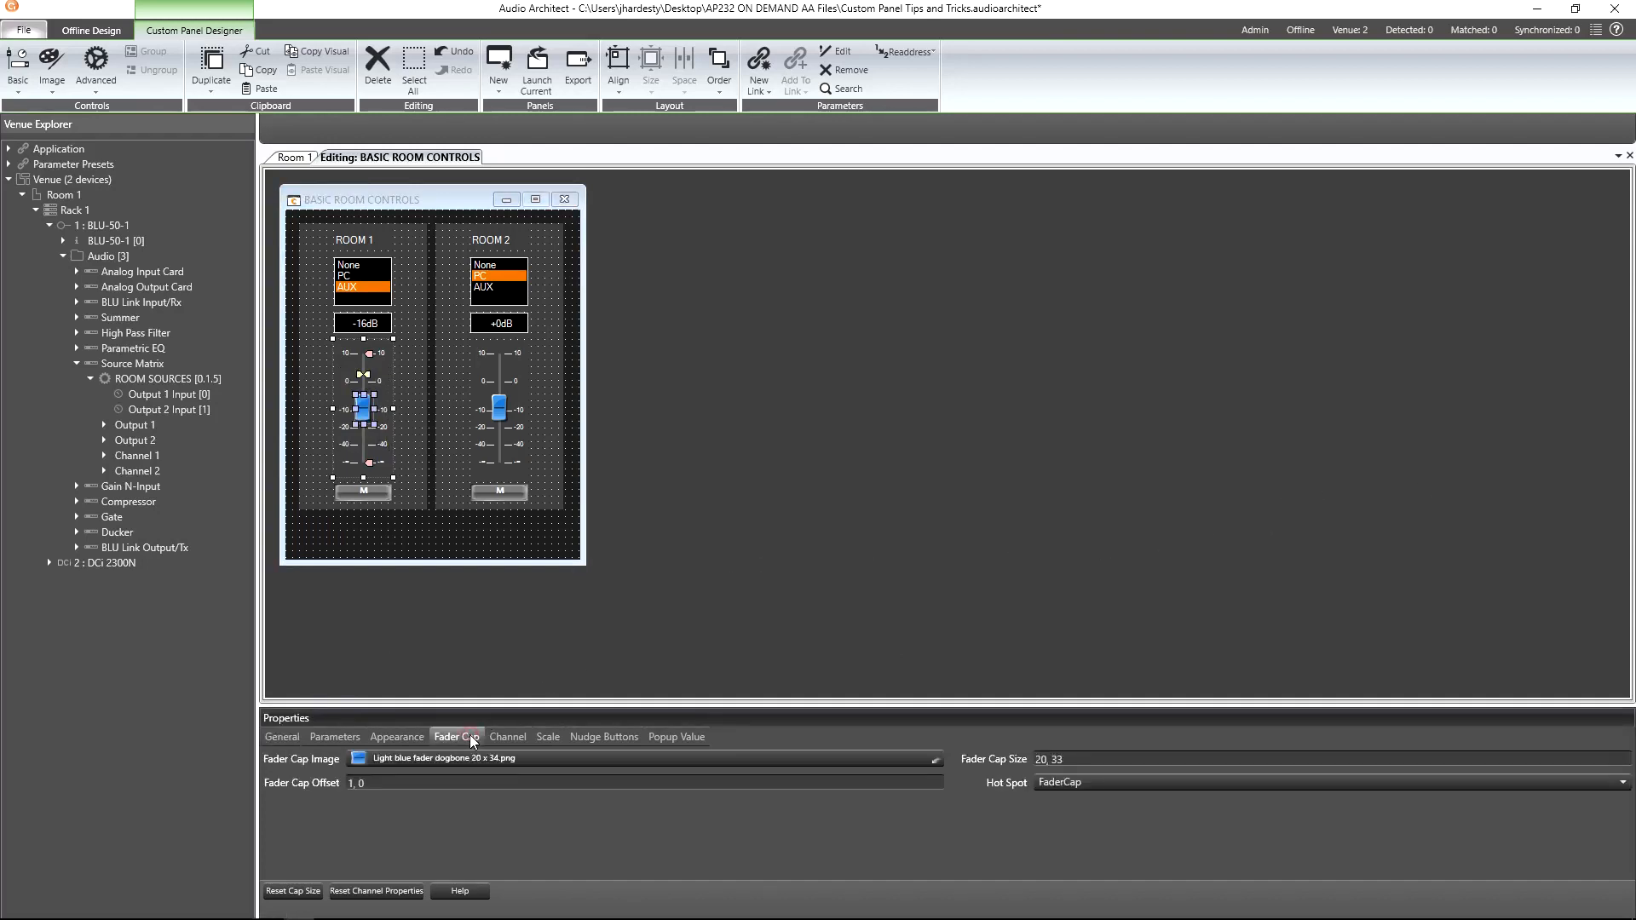
click(581, 759)
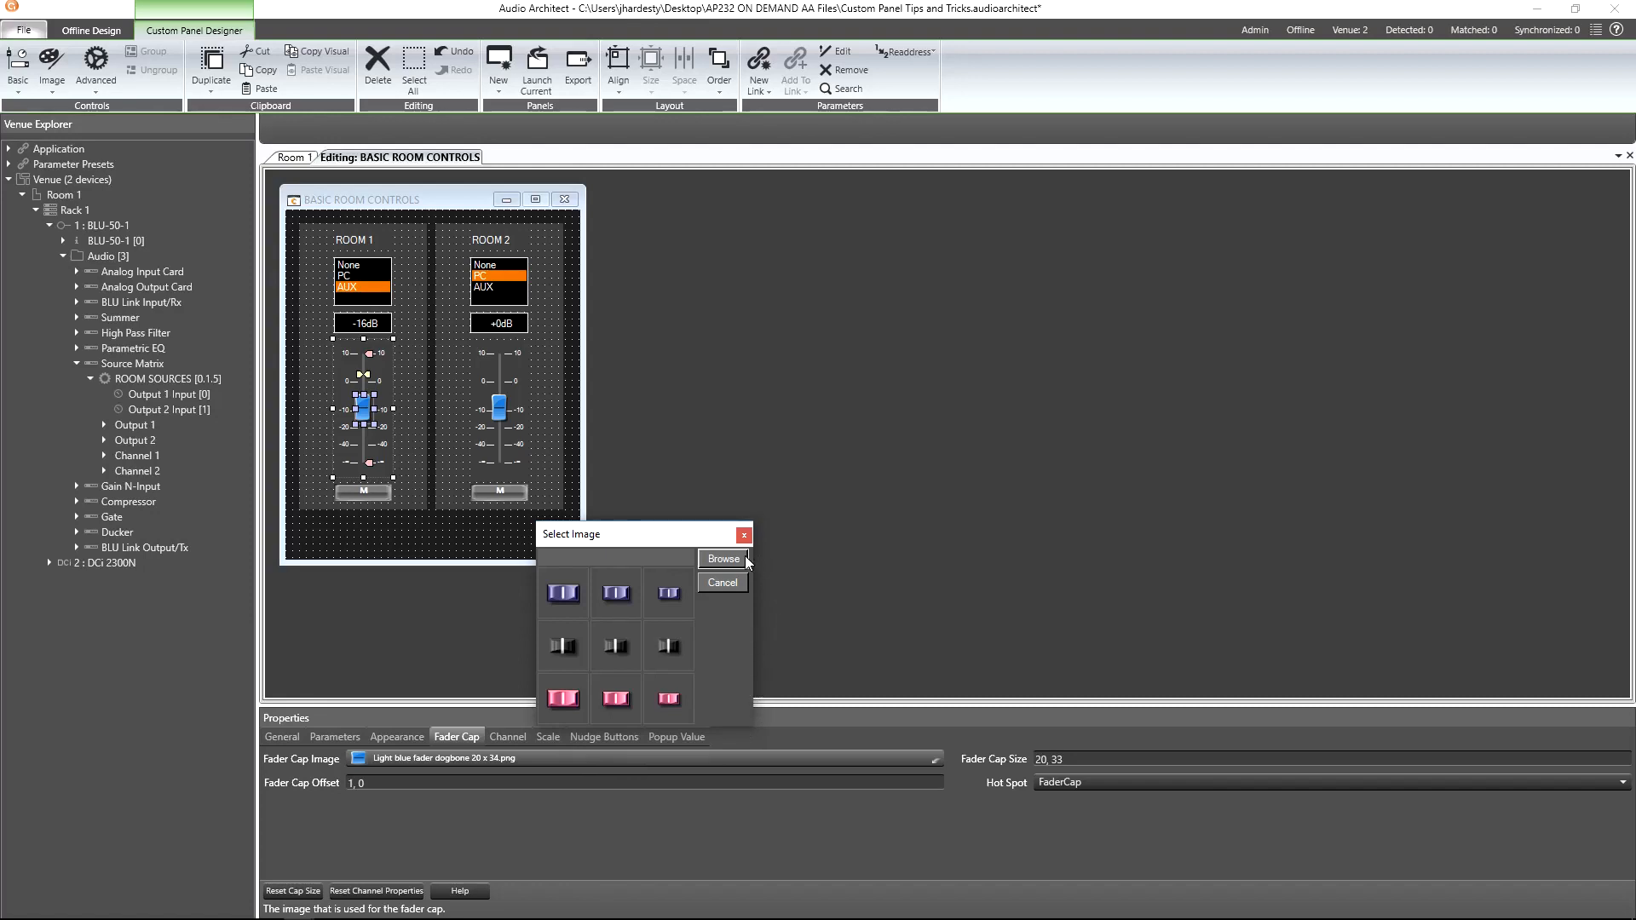
click(723, 559)
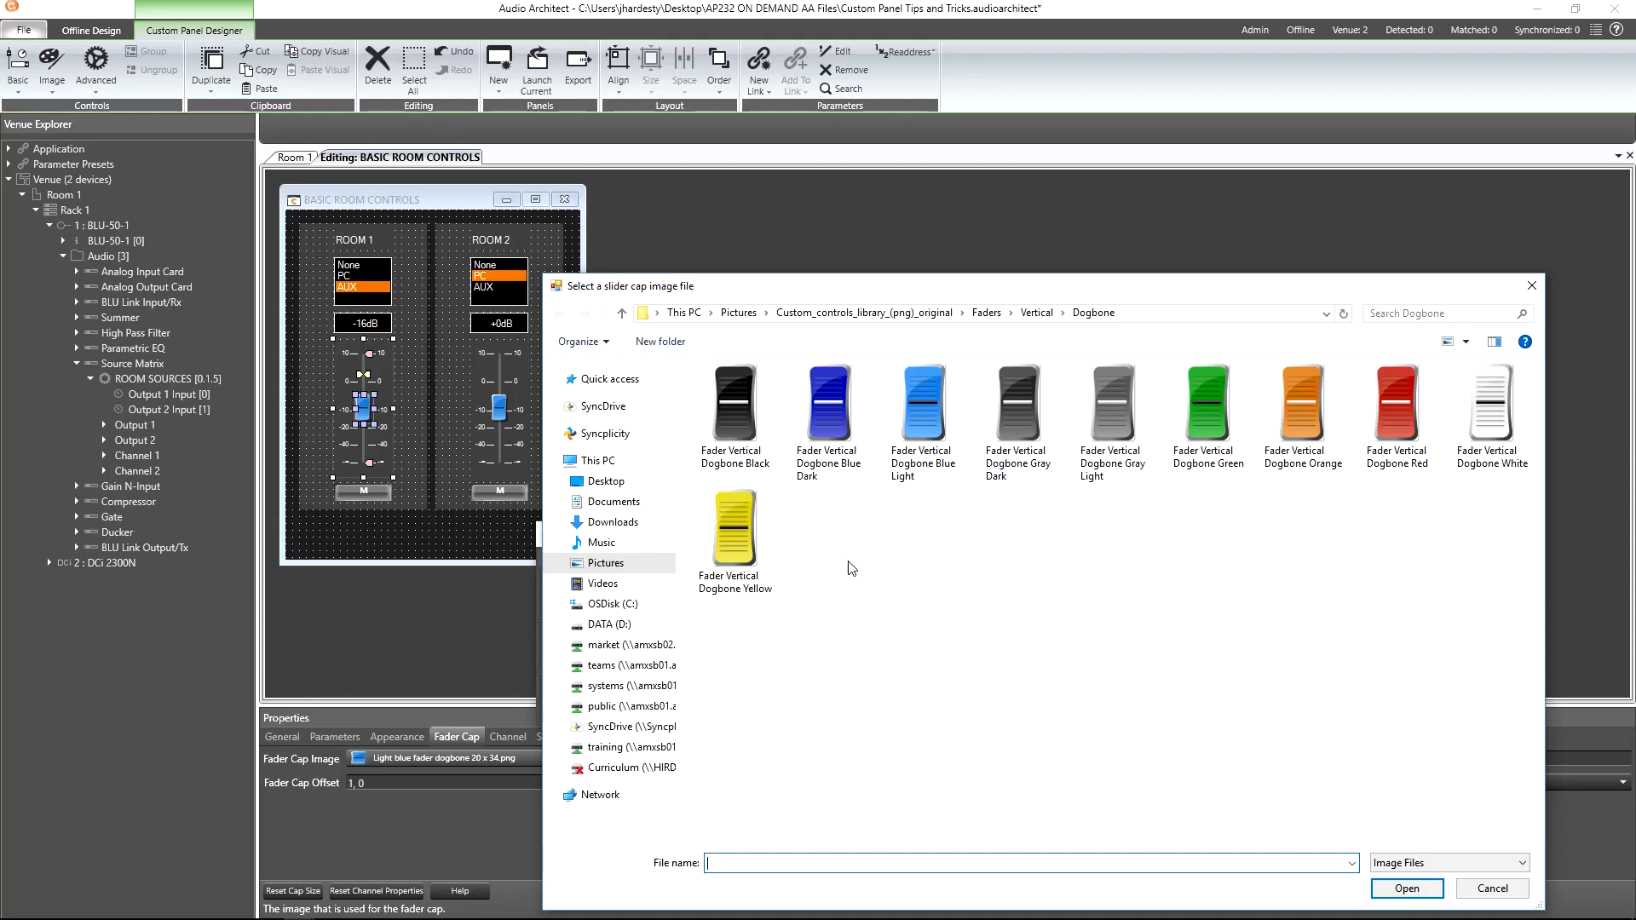
click(986, 313)
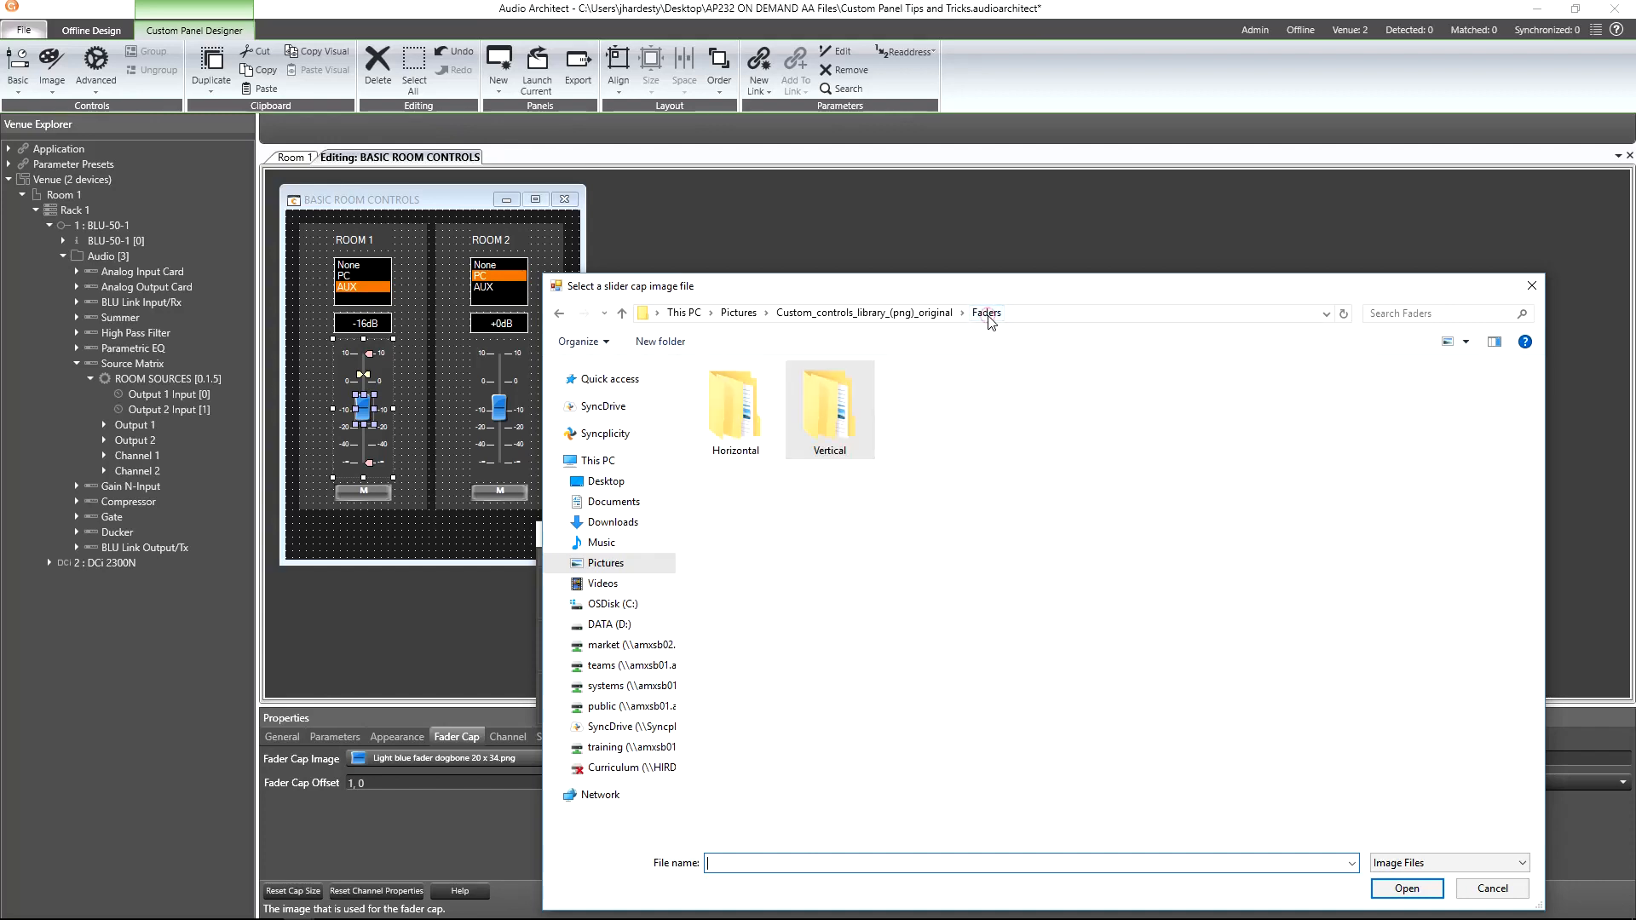
double_click(825, 426)
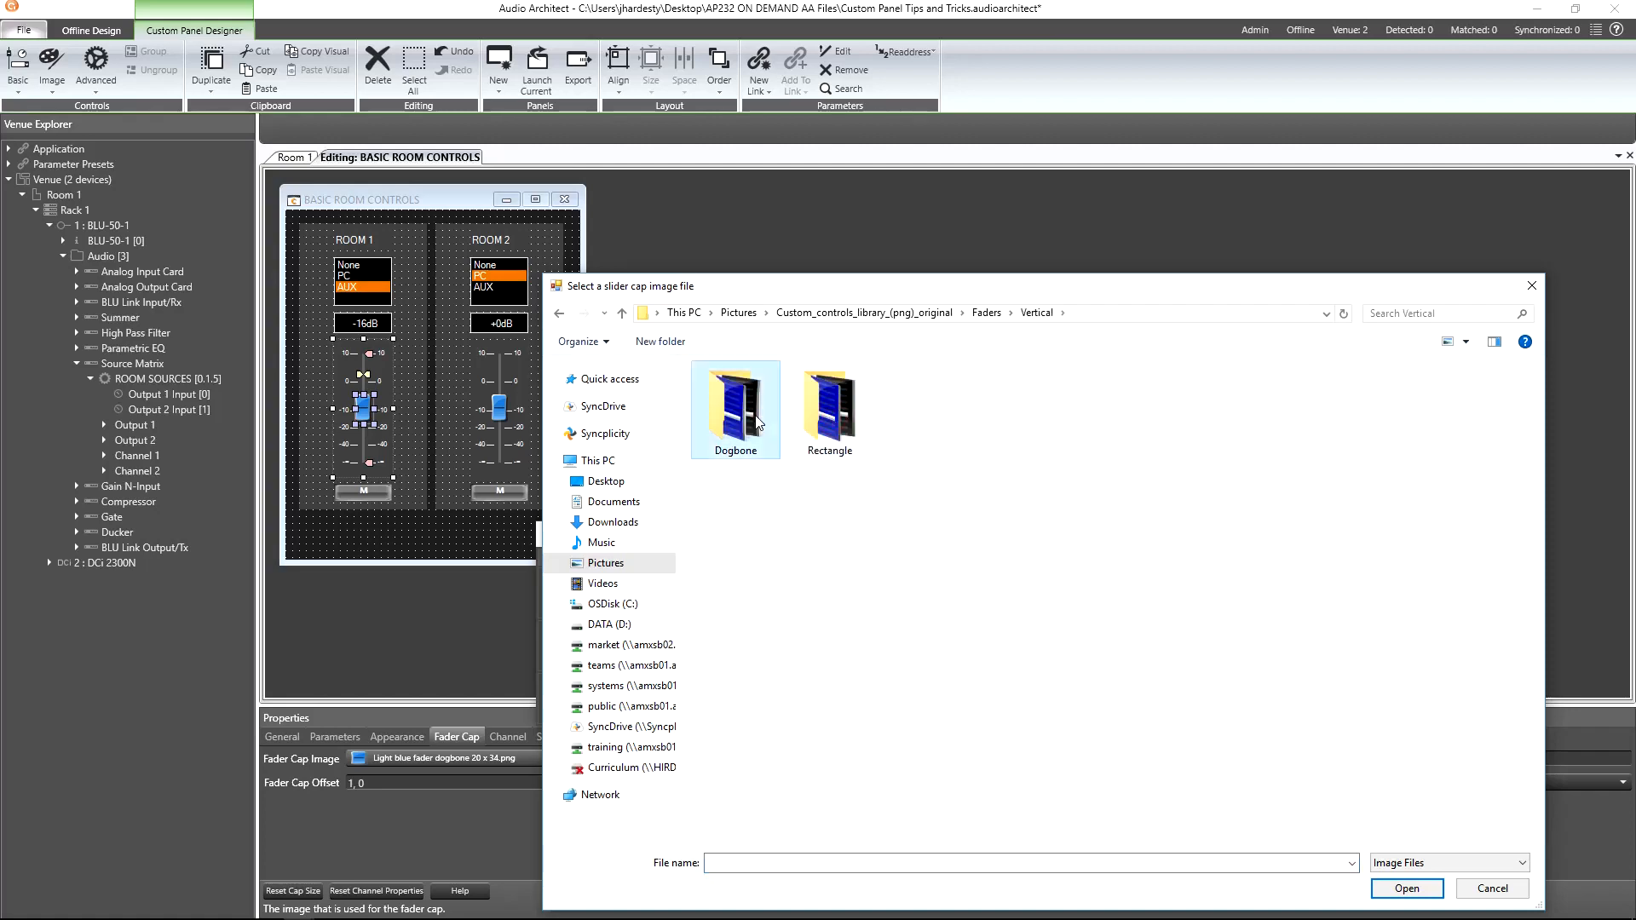
double_click(757, 421)
click(1007, 419)
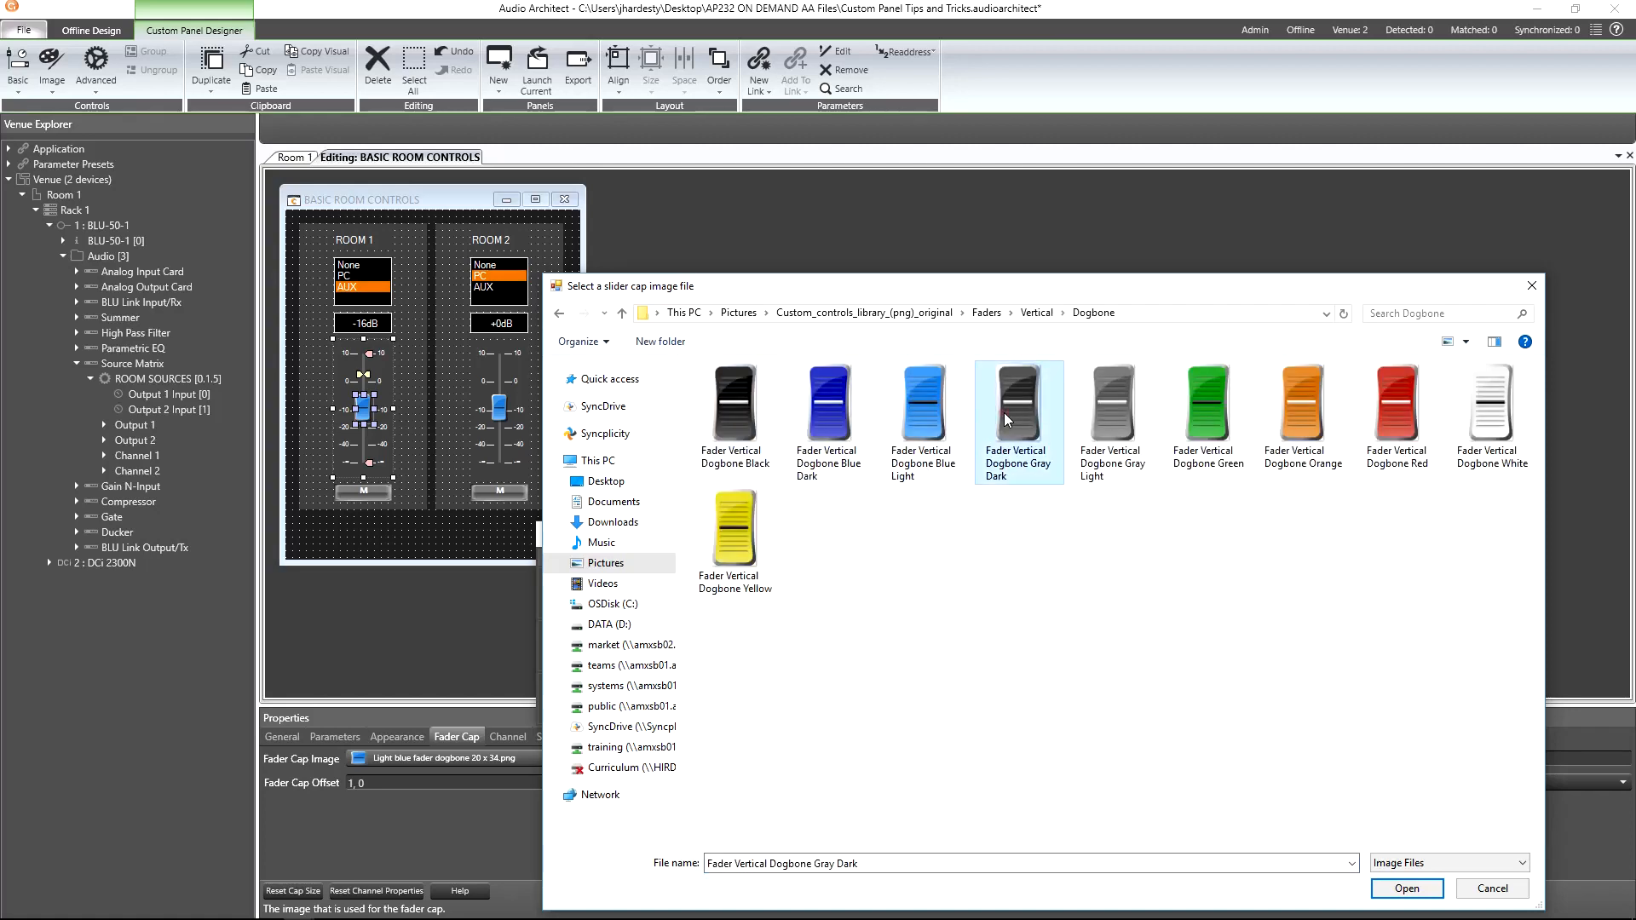
click(1406, 889)
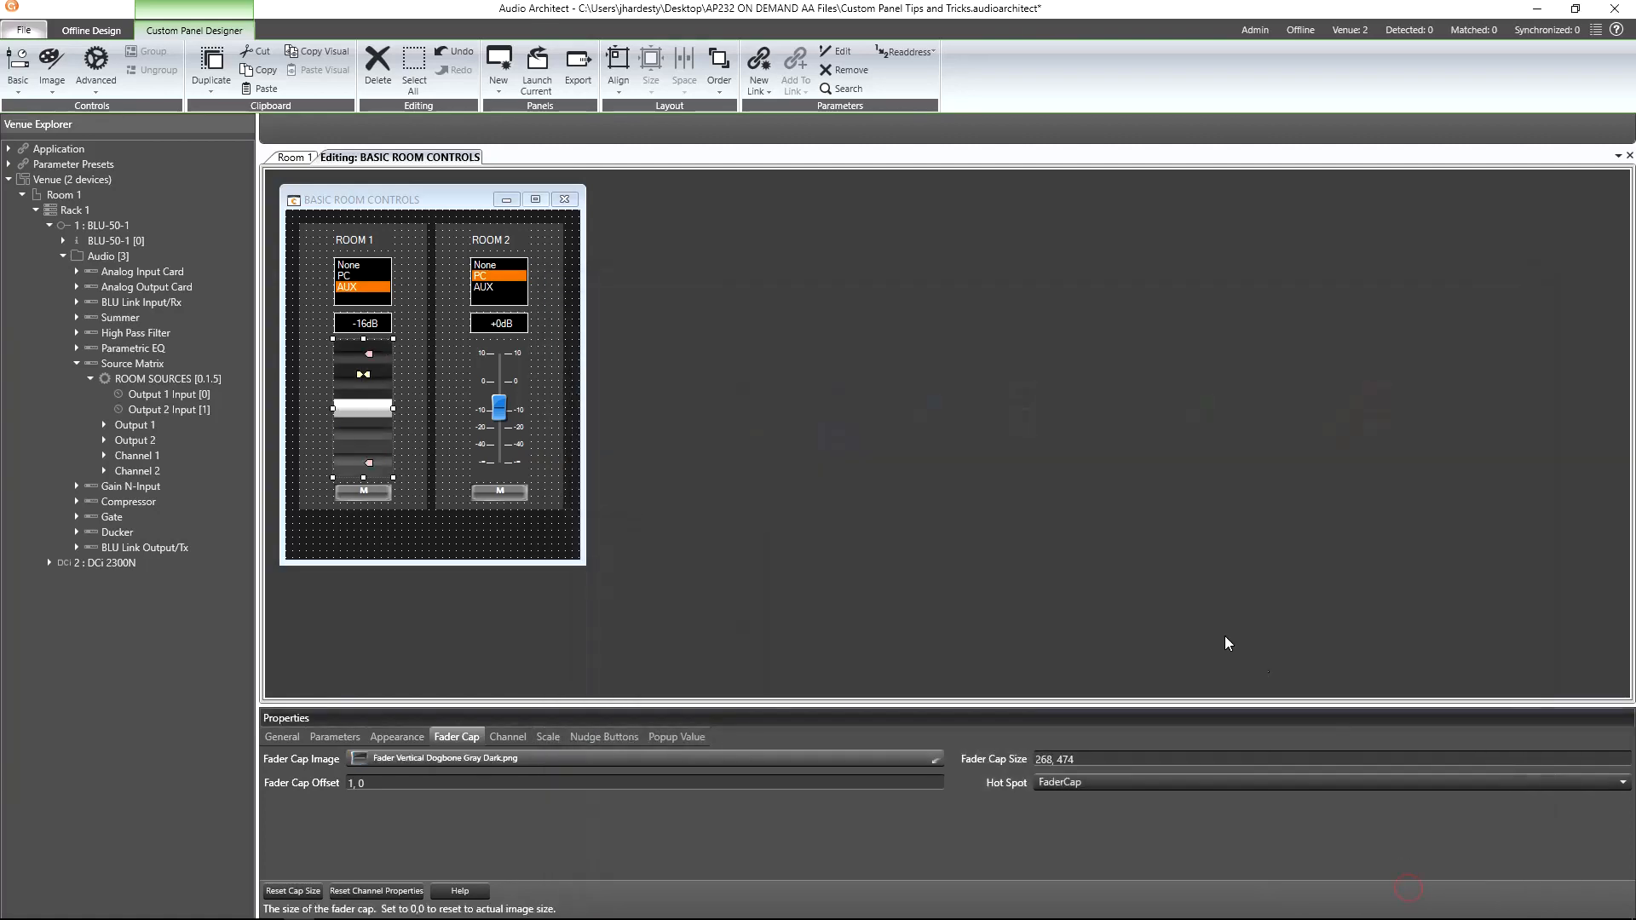
Launch the current panel to try out the Room 1 fader with its new cap, and close the launched window
click(538, 92)
mouse_move(758, 504)
mouse_down()
mouse_move(766, 460)
mouse_move(764, 544)
mouse_move(765, 437)
mouse_move(749, 522)
mouse_up()
click(950, 281)
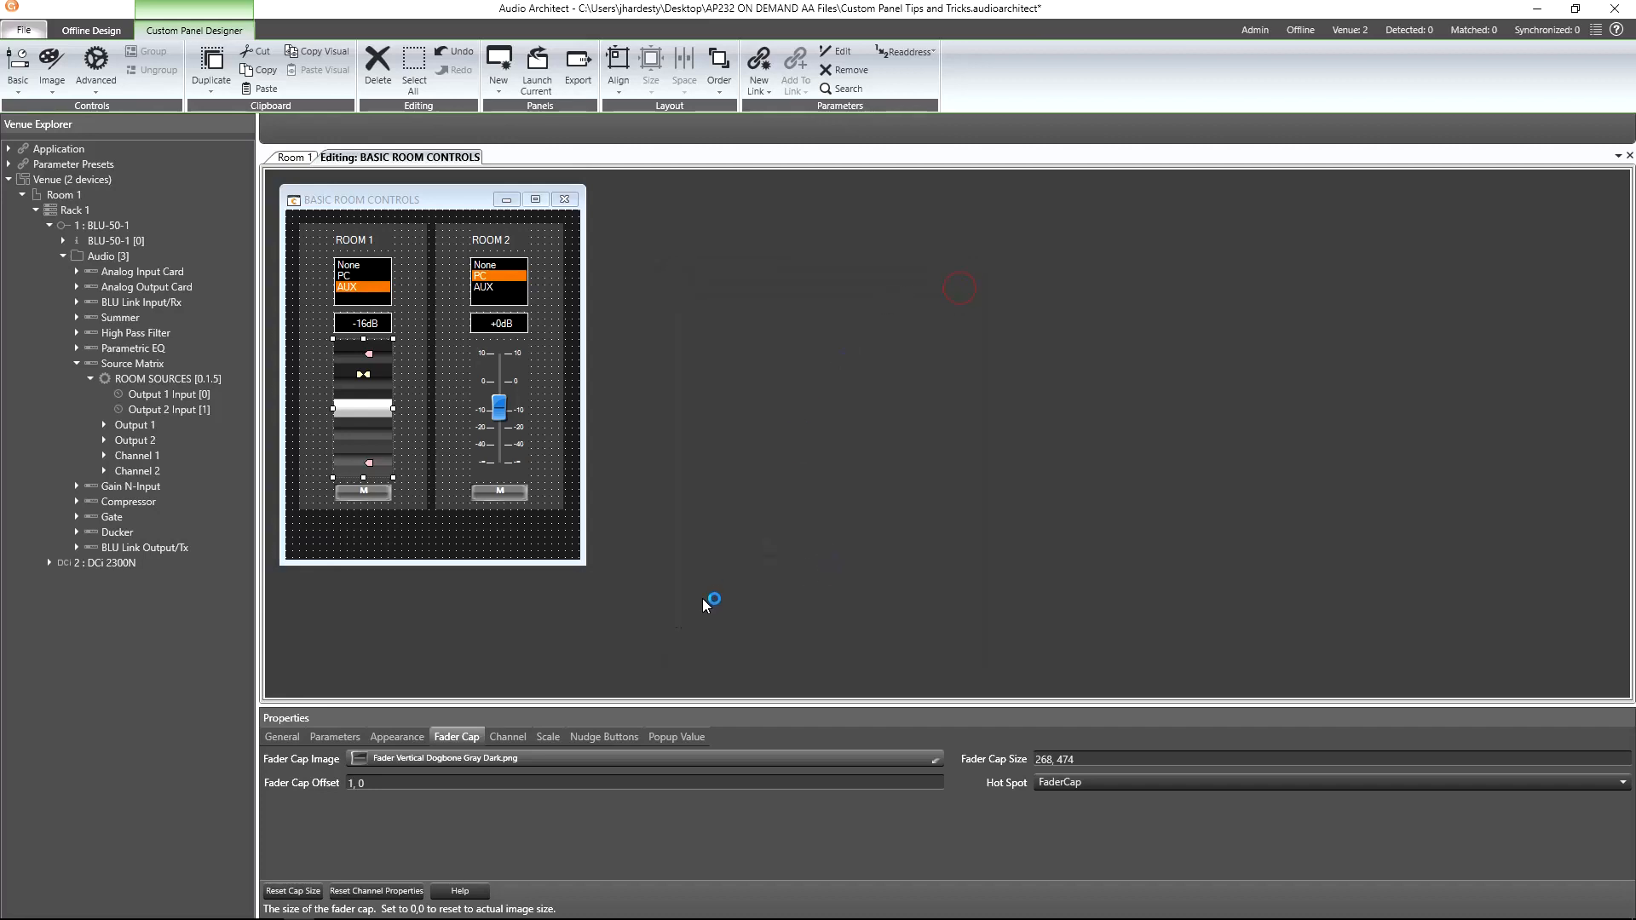
Set the Room 1 fader's cap size to 30, 70
drag(1100, 759, 983, 760)
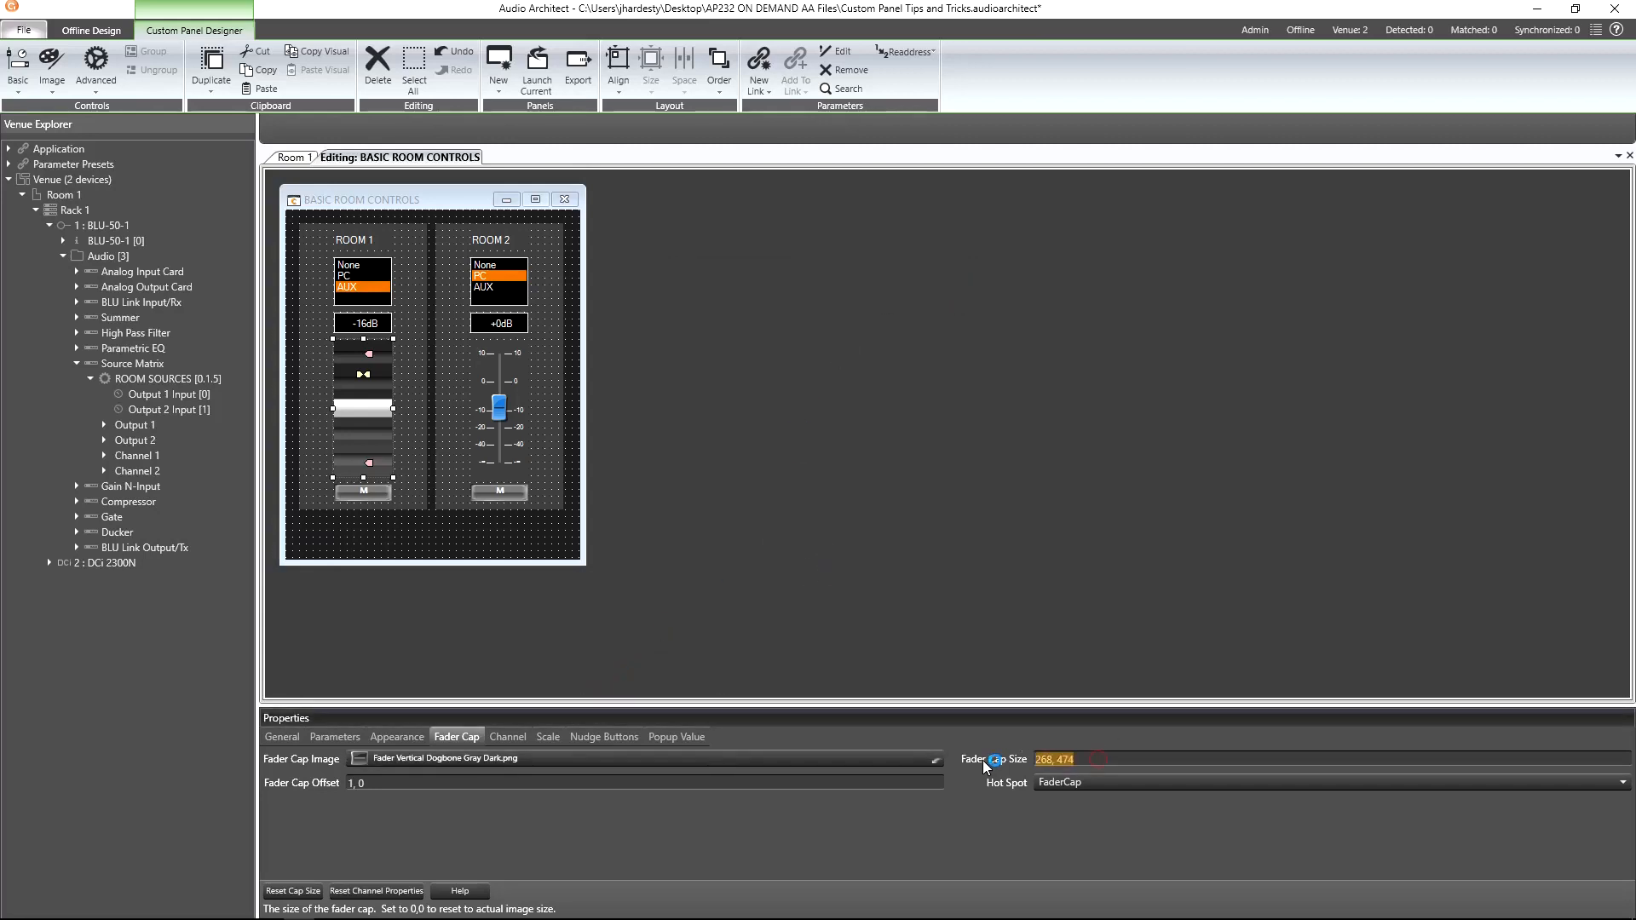
text(30,70)
key(Return)
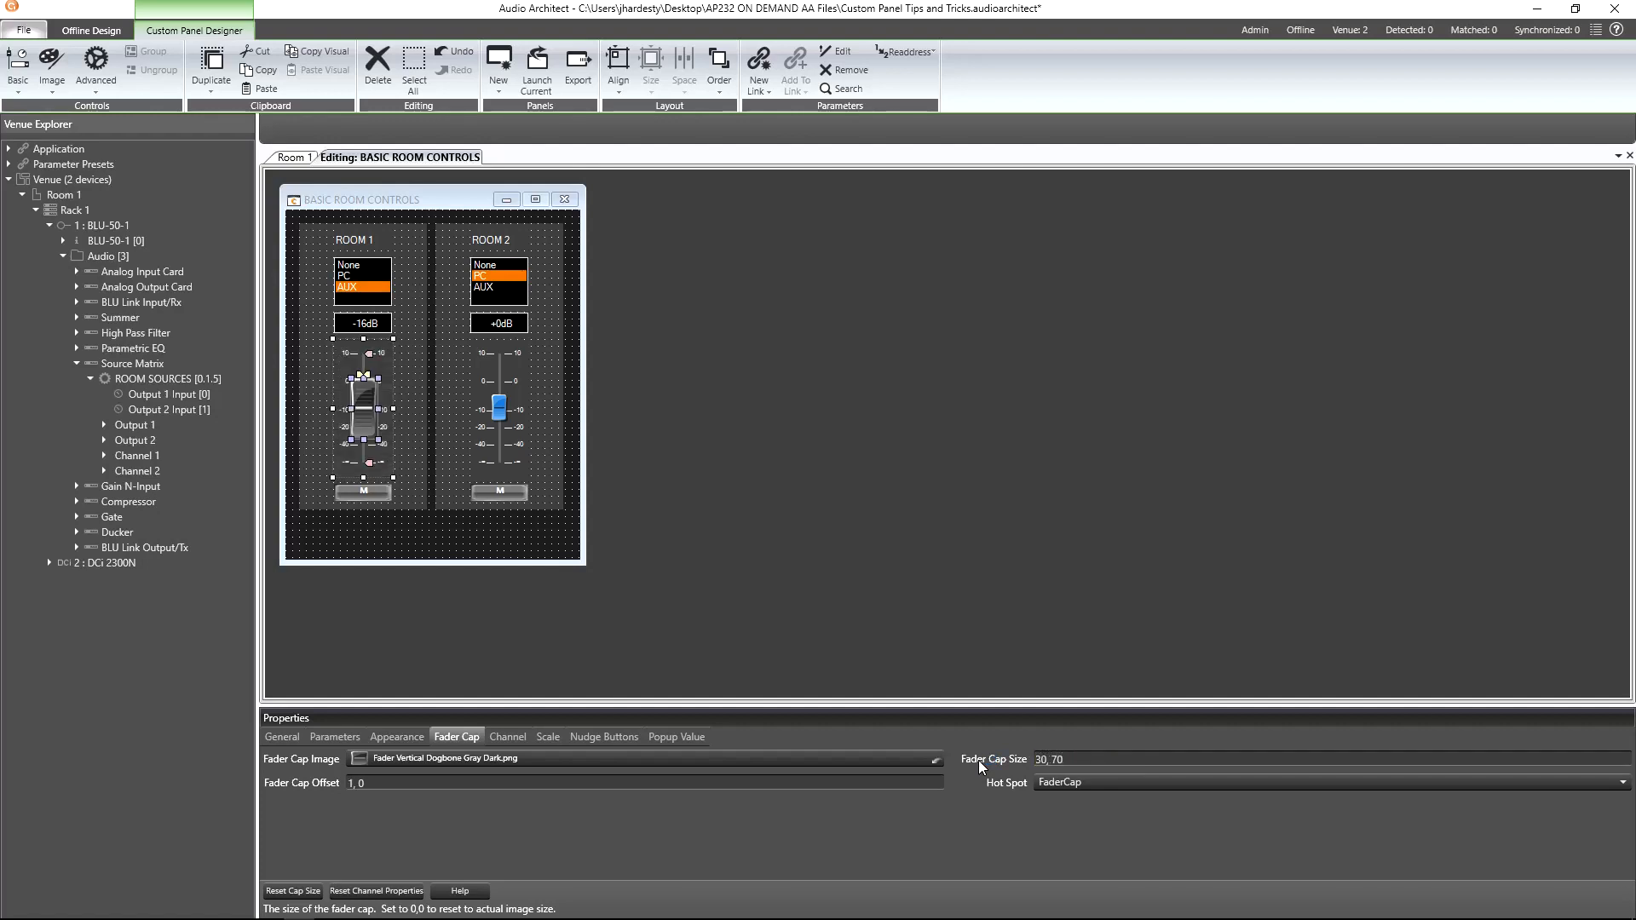
click(378, 443)
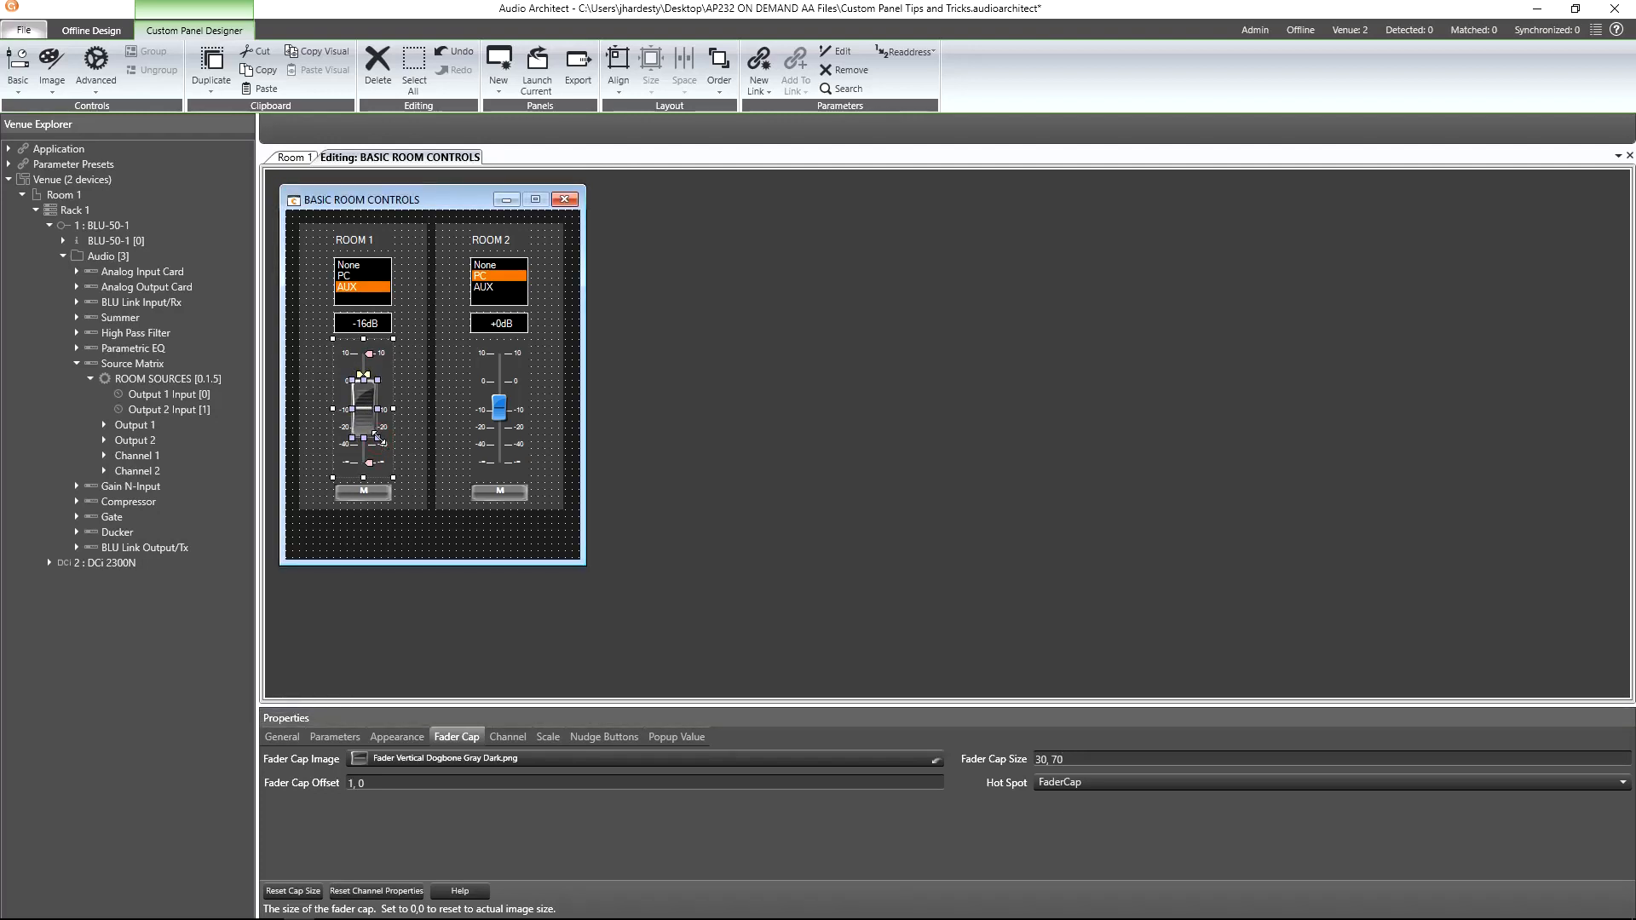
Set the backing image of the Room 1 mute button's On Indication to Button Rectangle Short Red
click(369, 489)
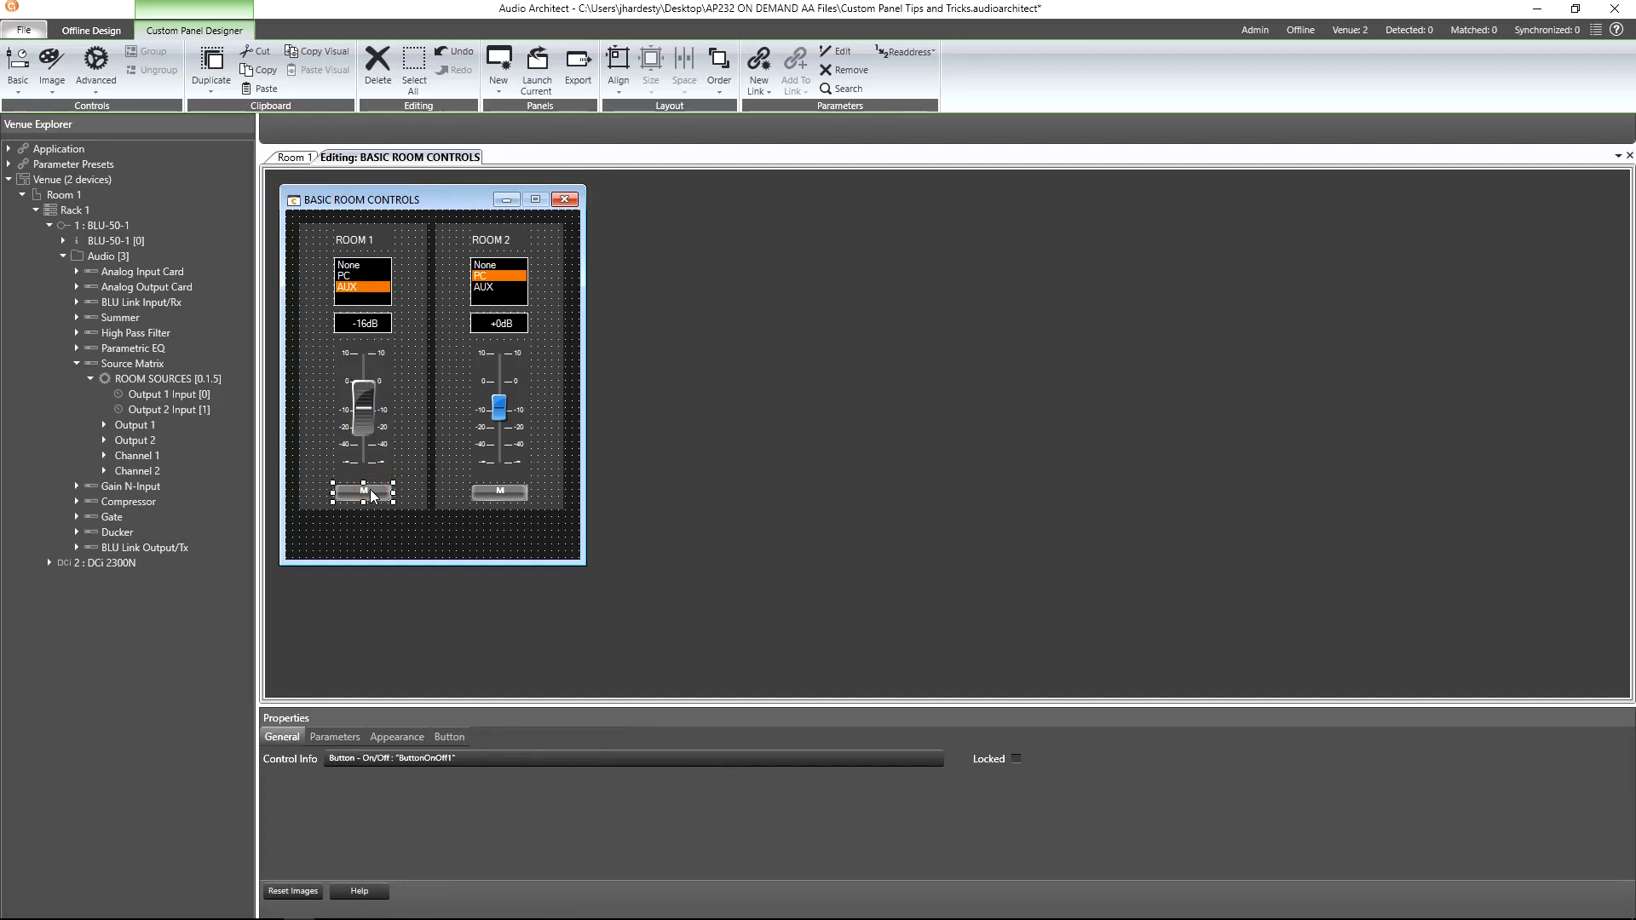
click(449, 737)
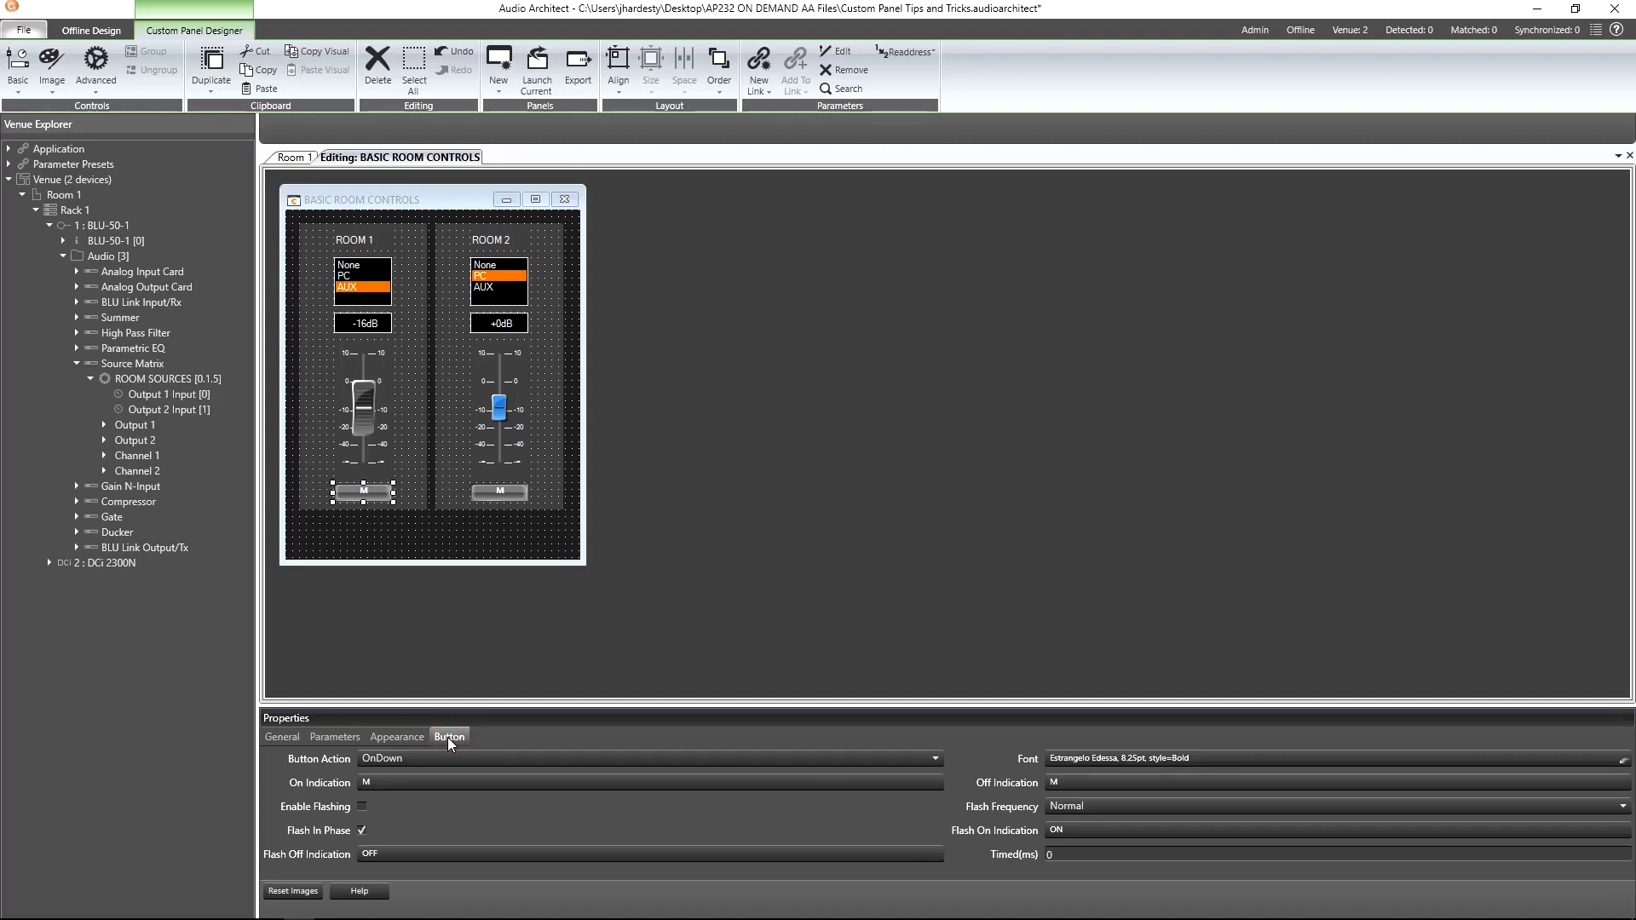
click(467, 782)
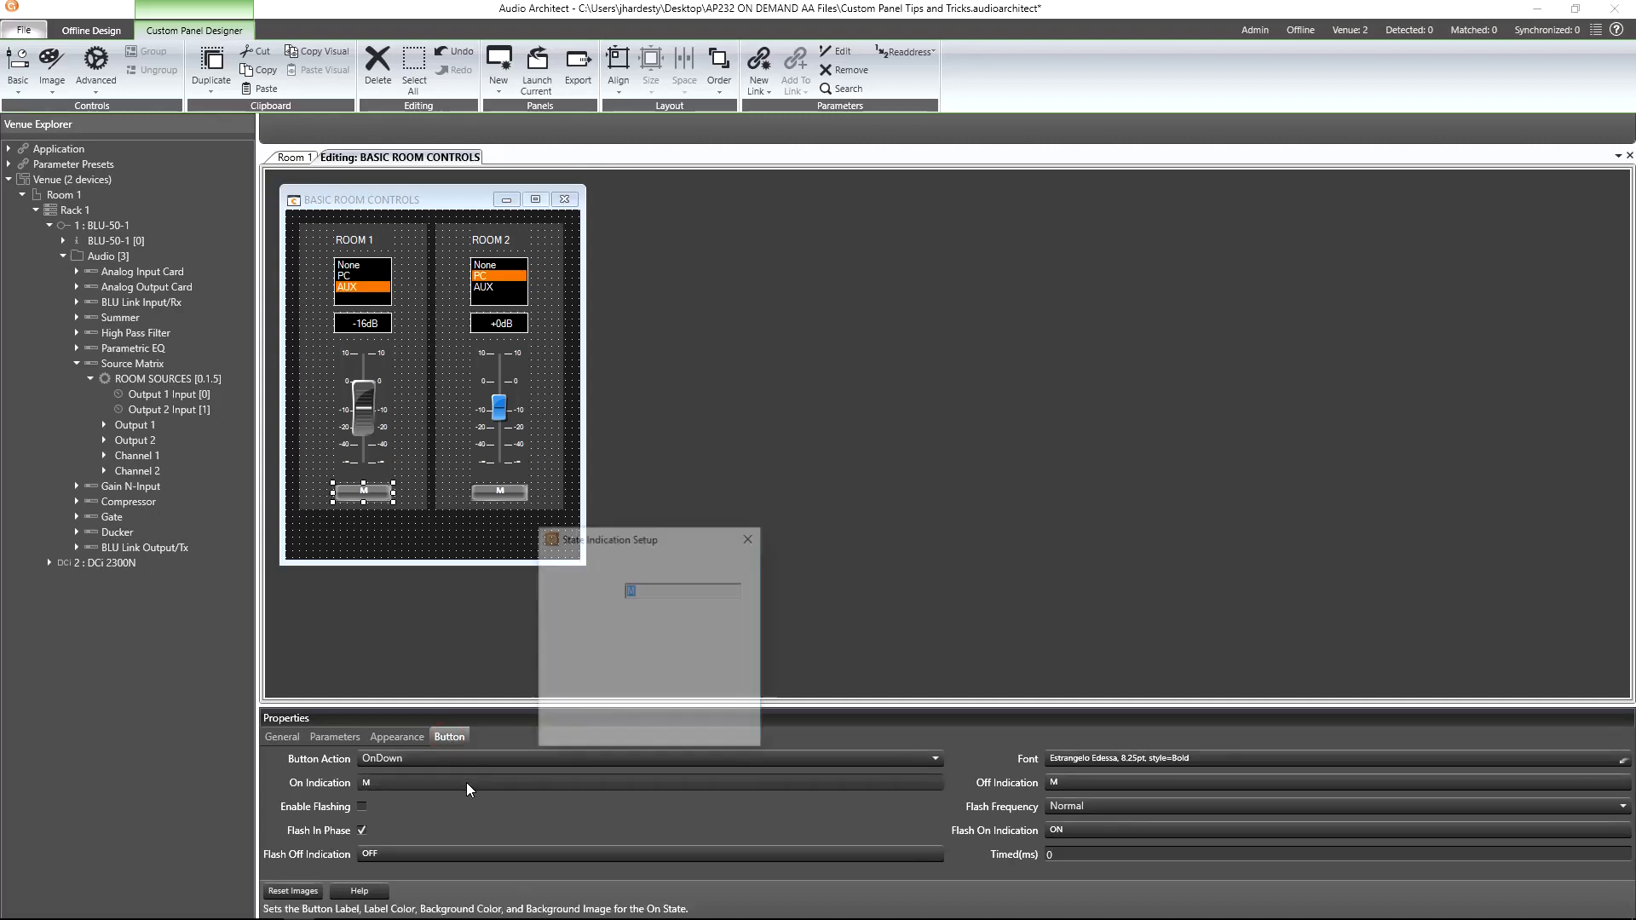
drag(697, 543, 777, 406)
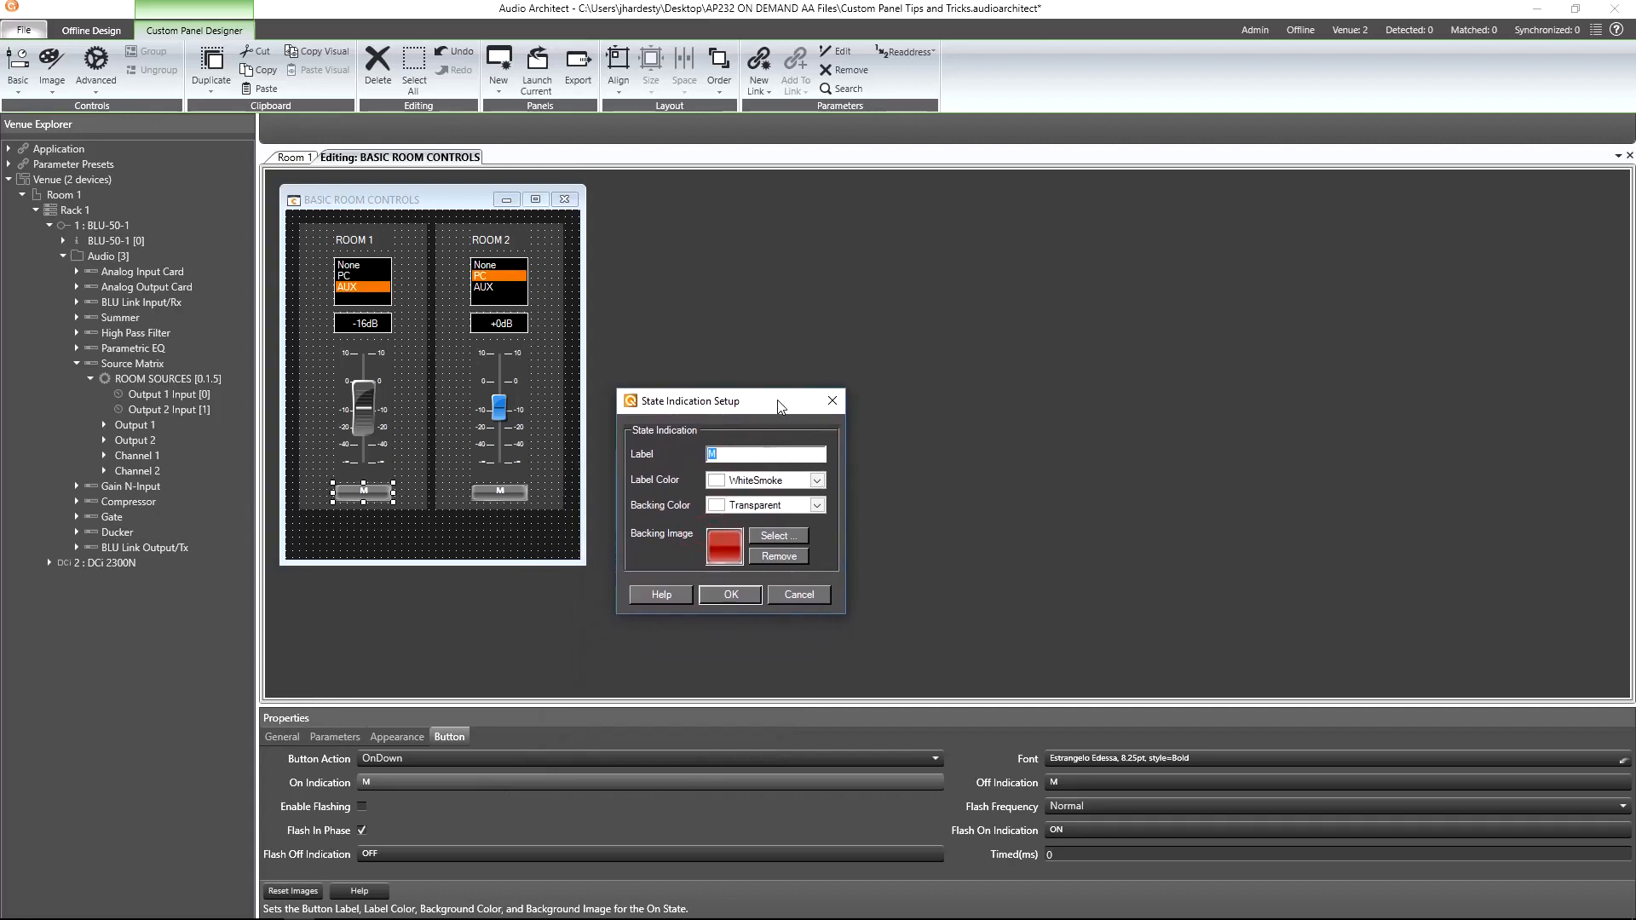
click(777, 537)
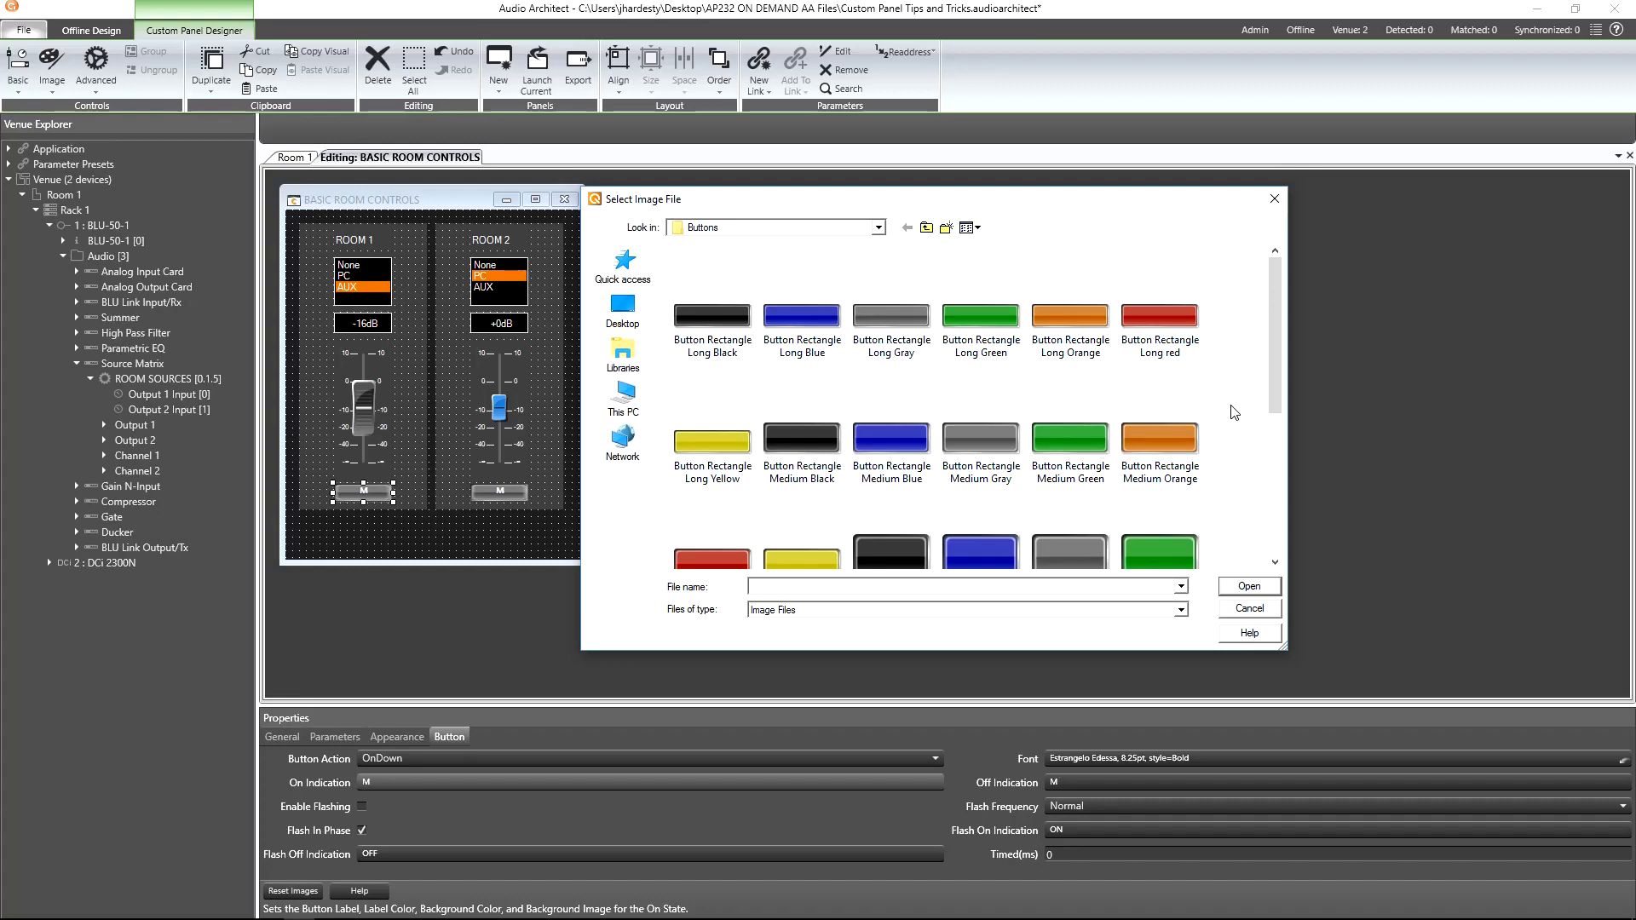
scroll(1234, 410, down, 4)
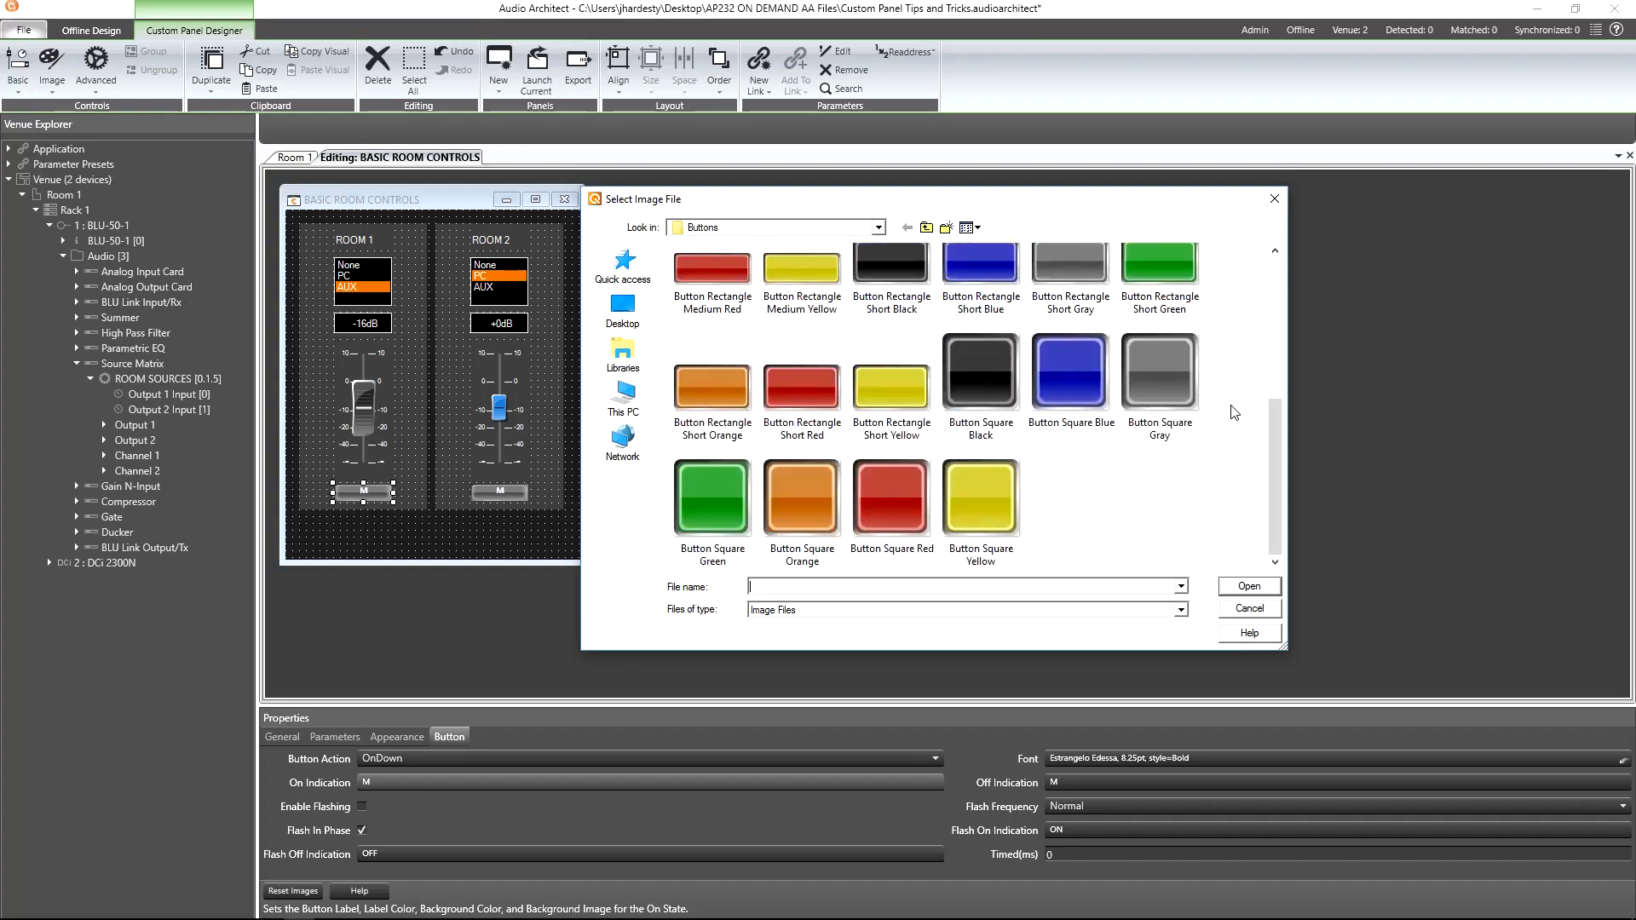
click(816, 402)
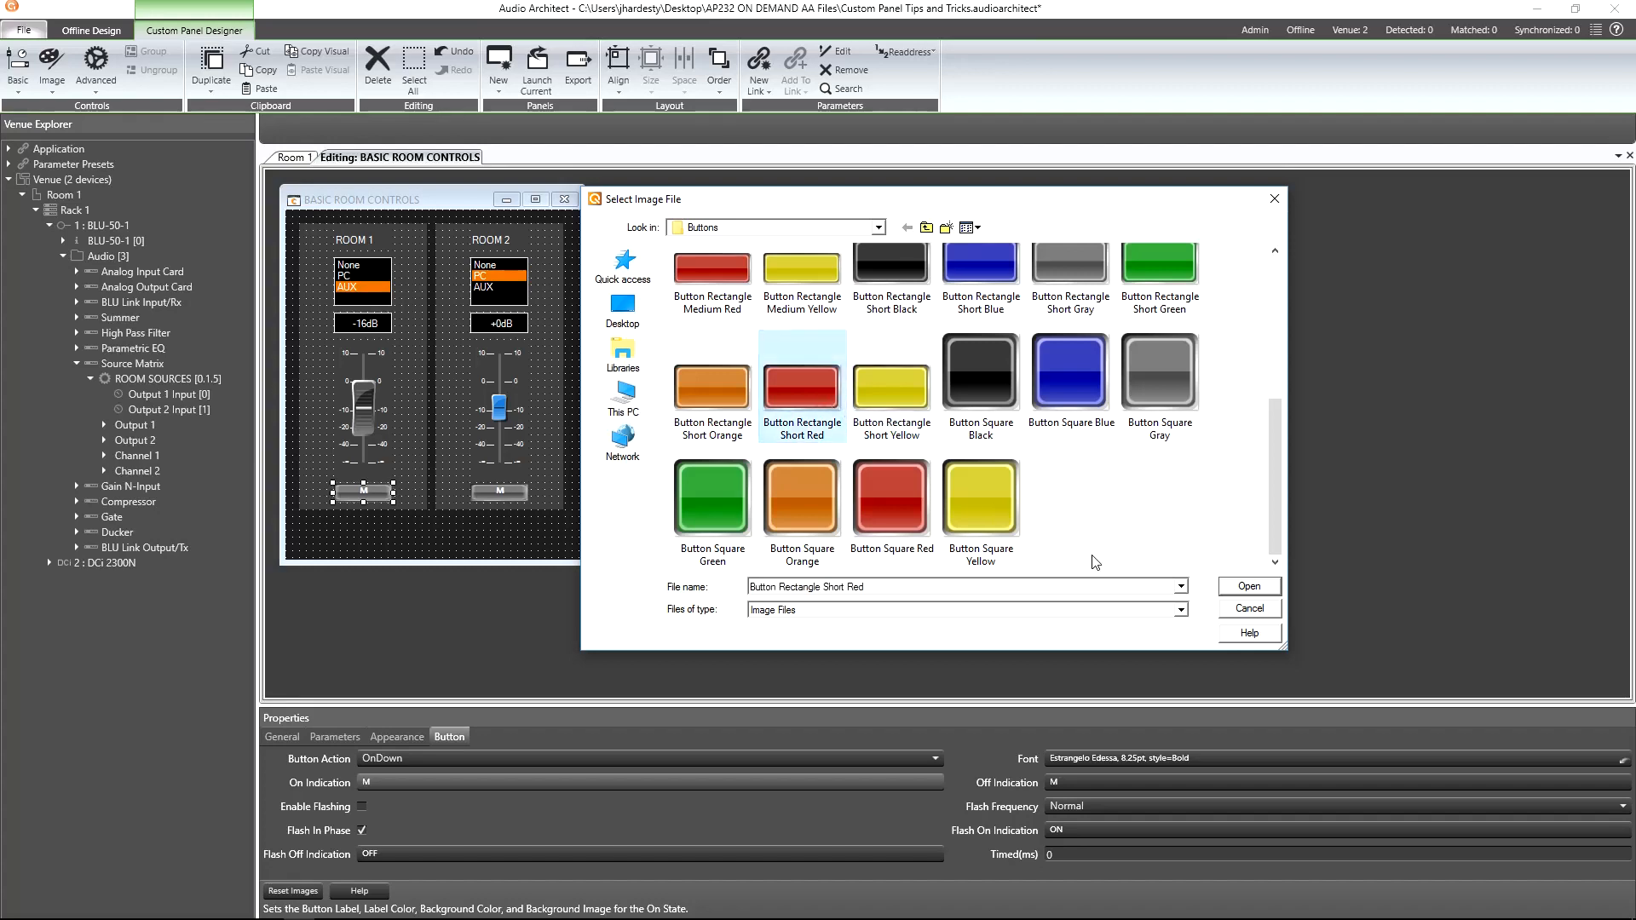
click(1235, 588)
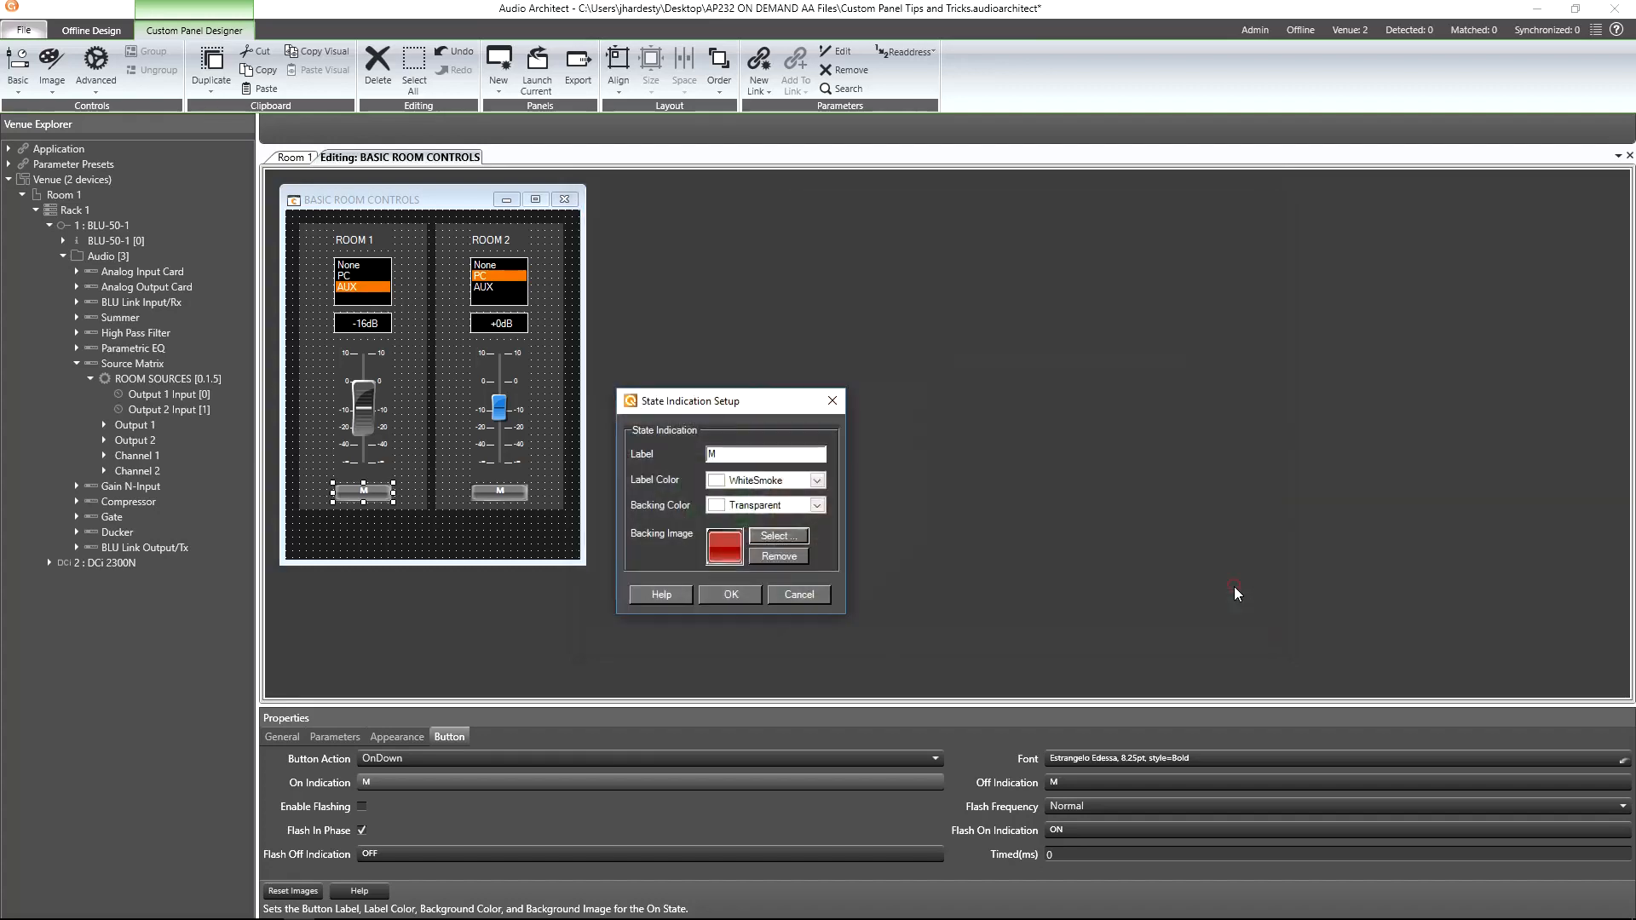
click(729, 594)
Set the backing image of the Room 1 mute button's Off Indication to Button Rectangle Short Black
click(1066, 782)
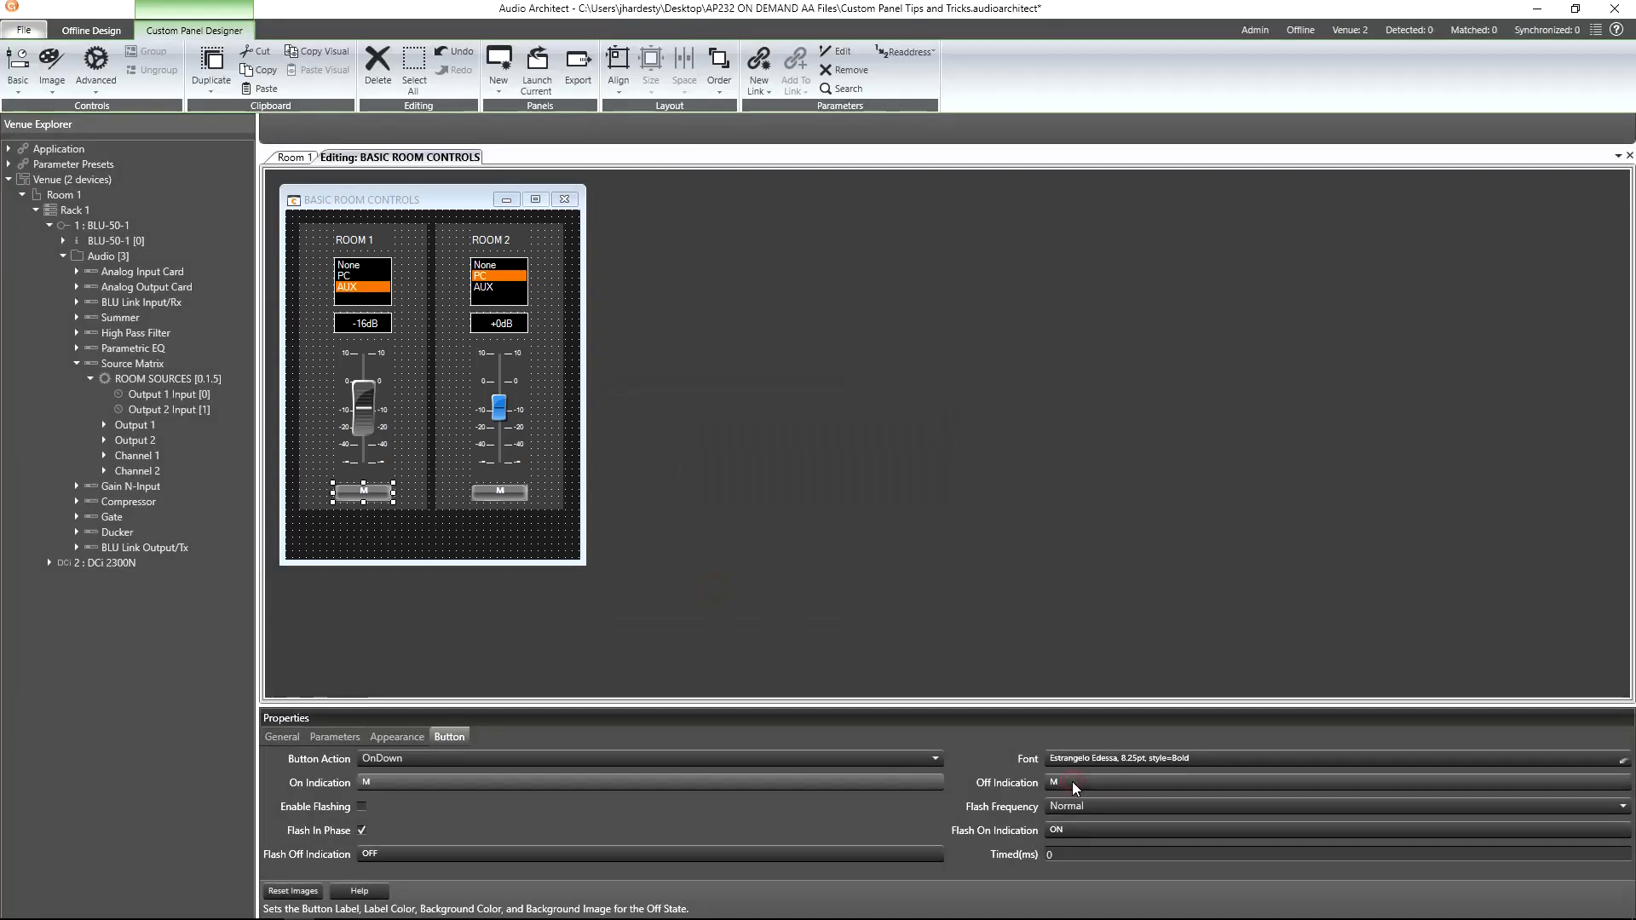
click(1071, 780)
click(1382, 671)
scroll(1266, 484, down, 5)
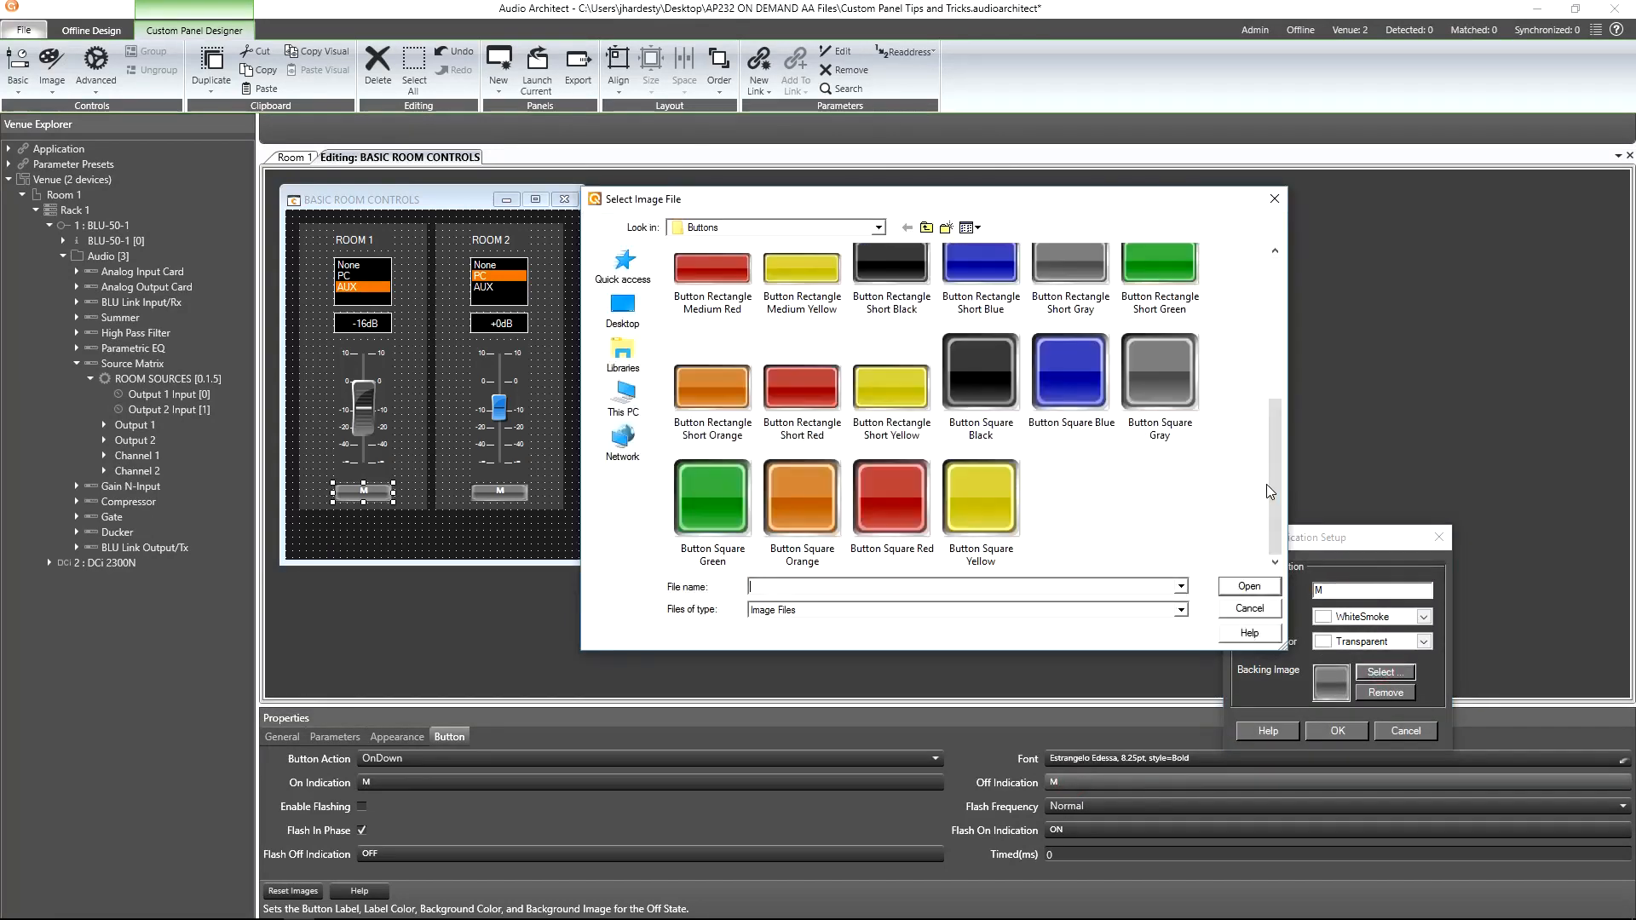
double_click(893, 281)
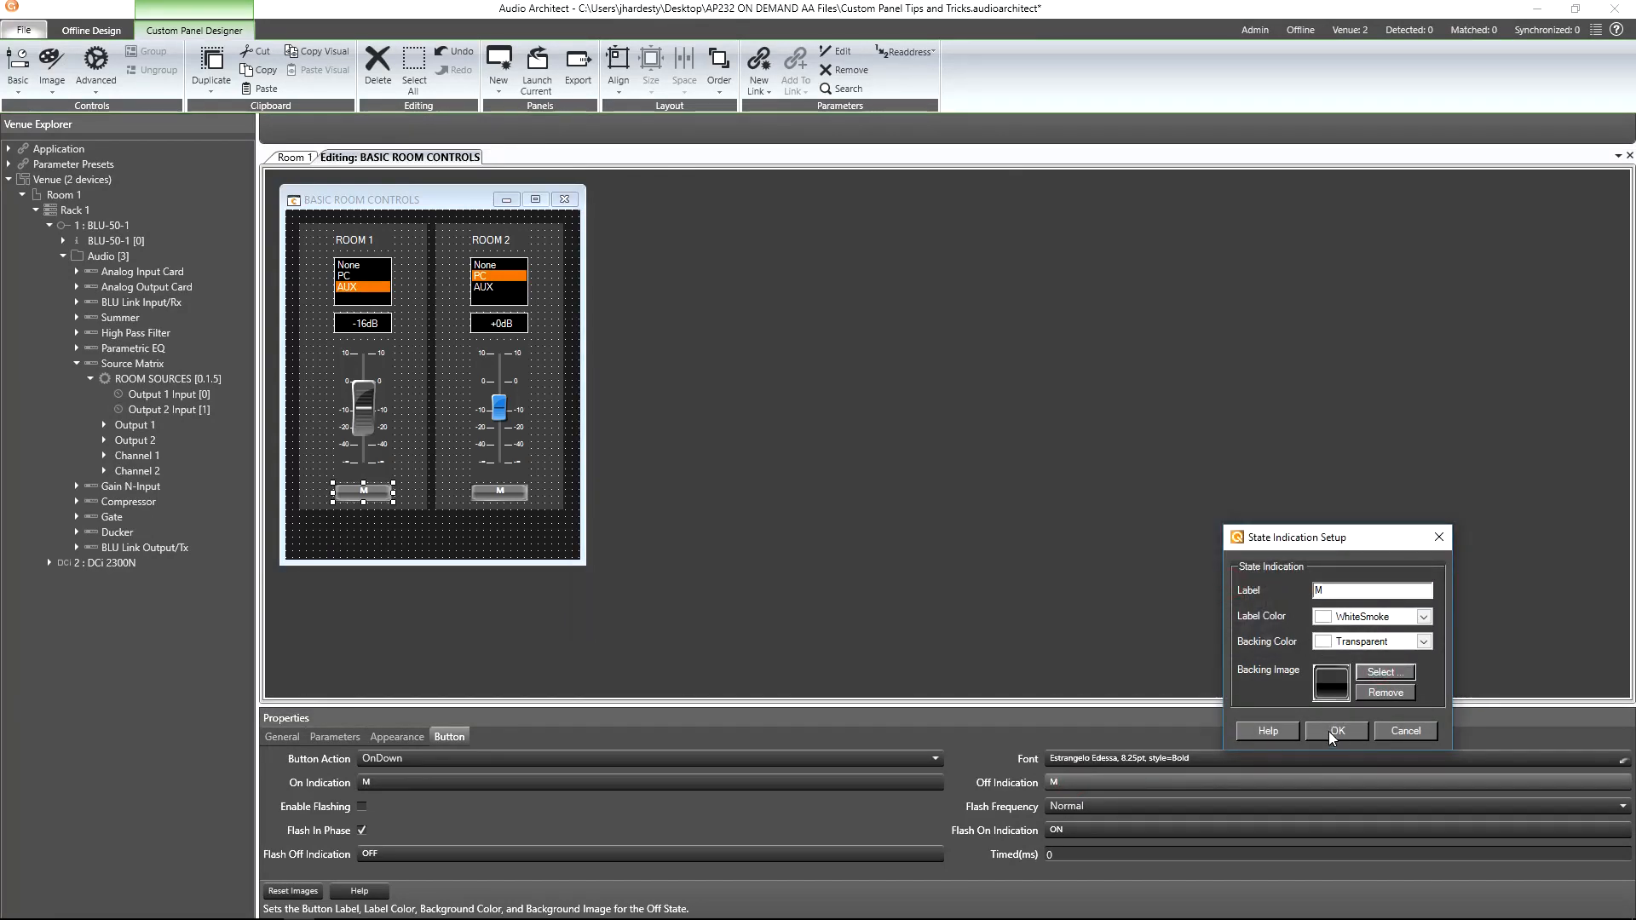
click(1334, 731)
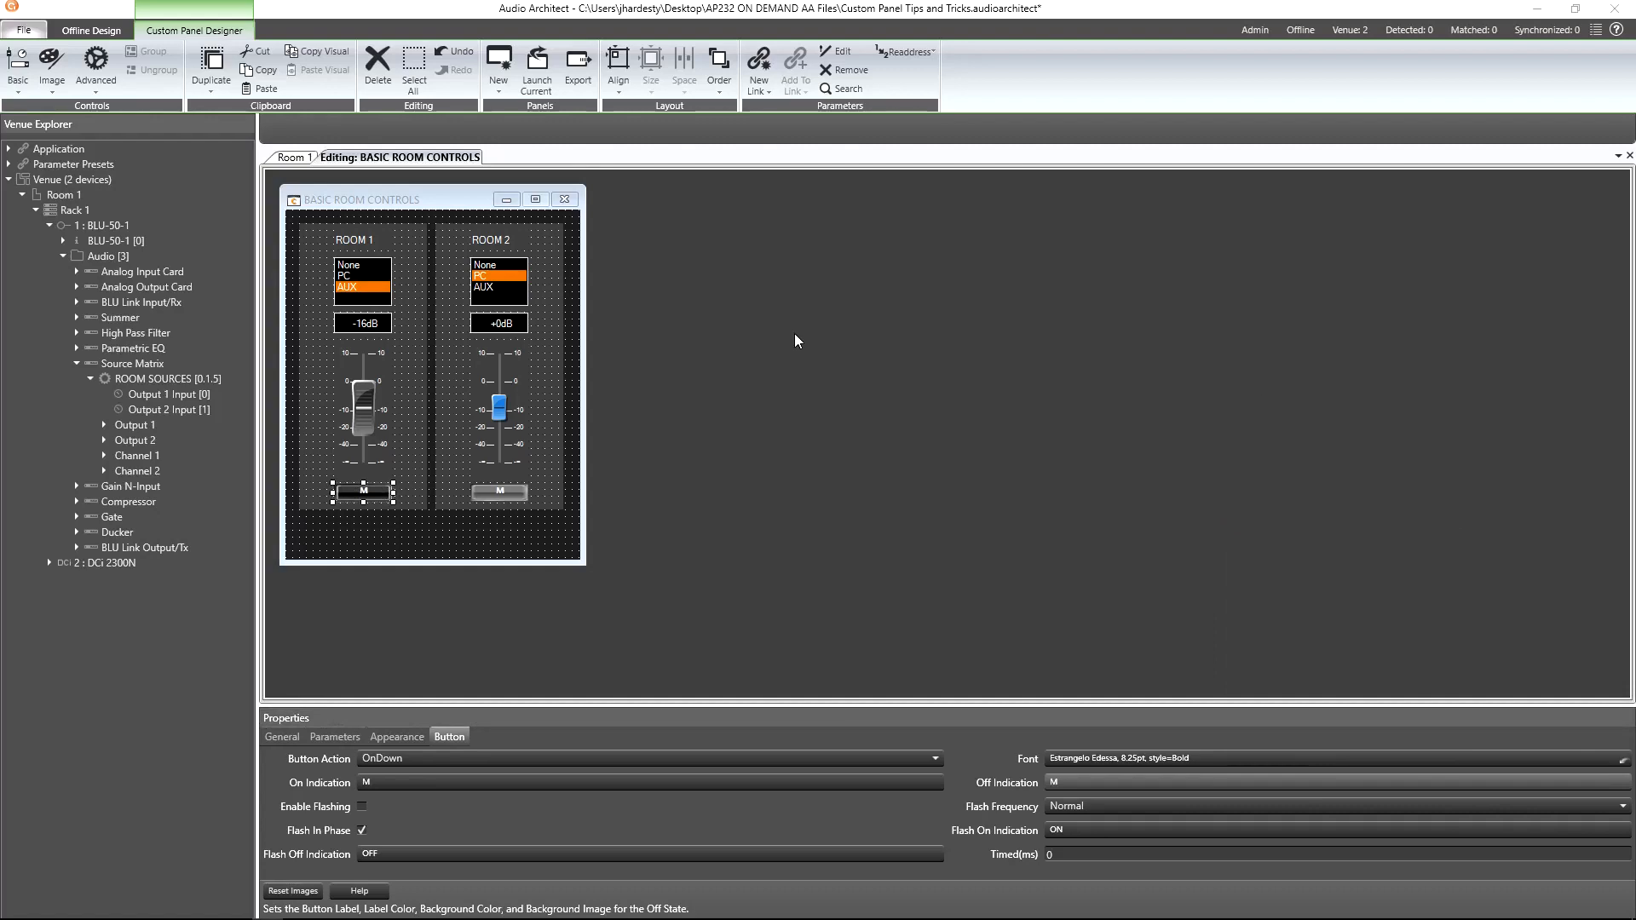
Copy the Room 1 fader's visual properties, including Fader Cap Image, Fader Cap Size and CustomTicks, and paste them onto the Room 2 fader
right_click(363, 414)
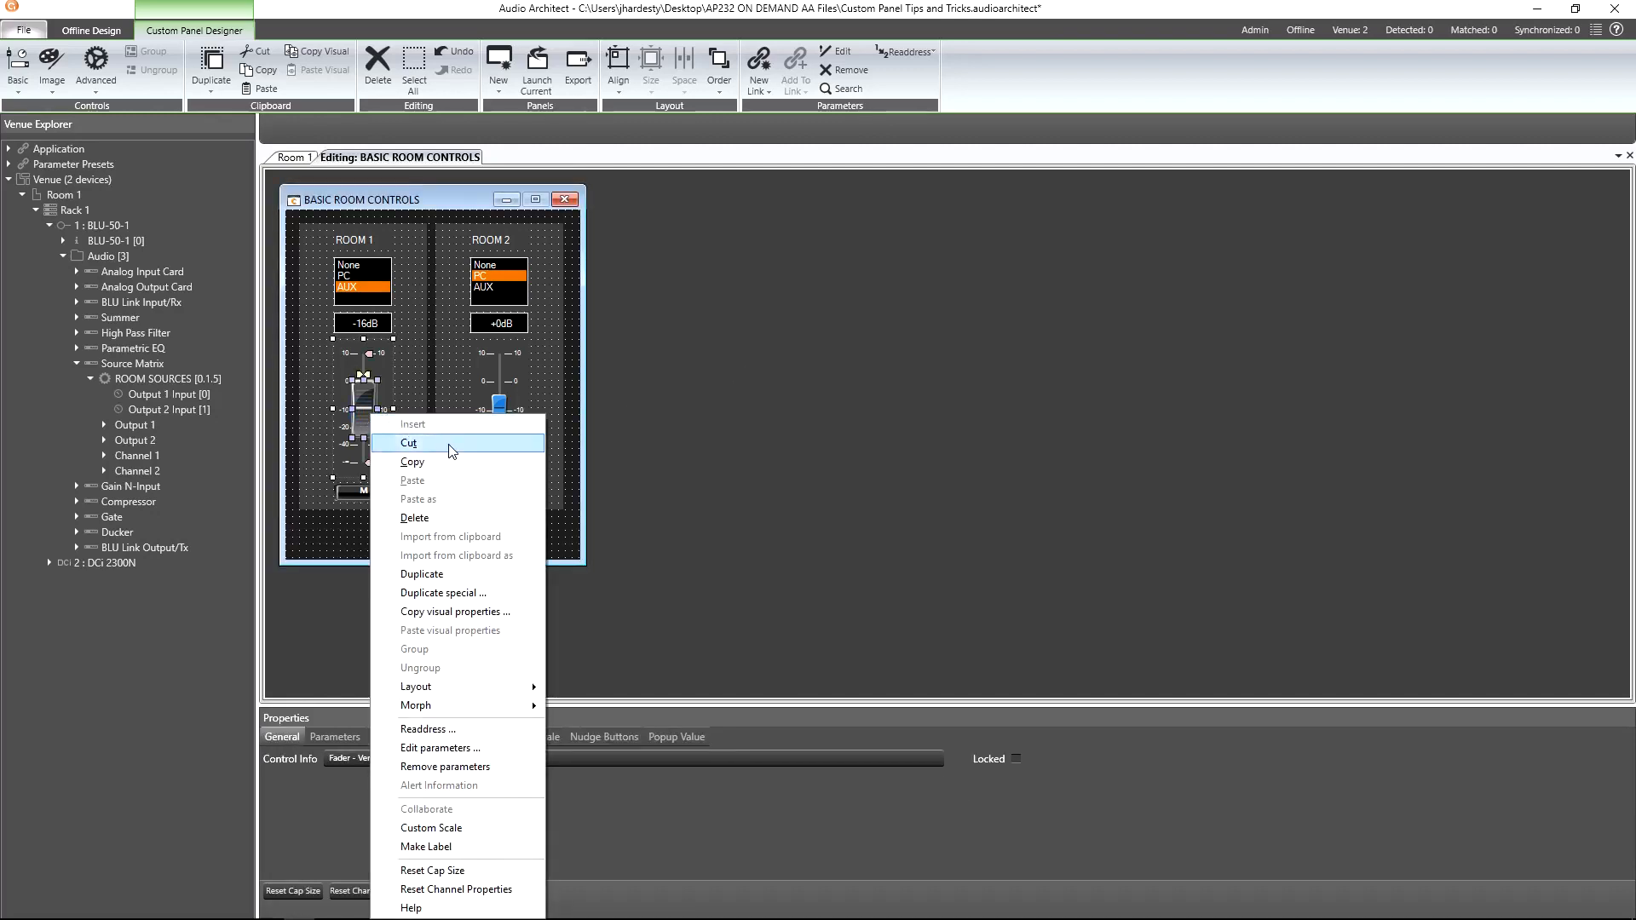
click(480, 612)
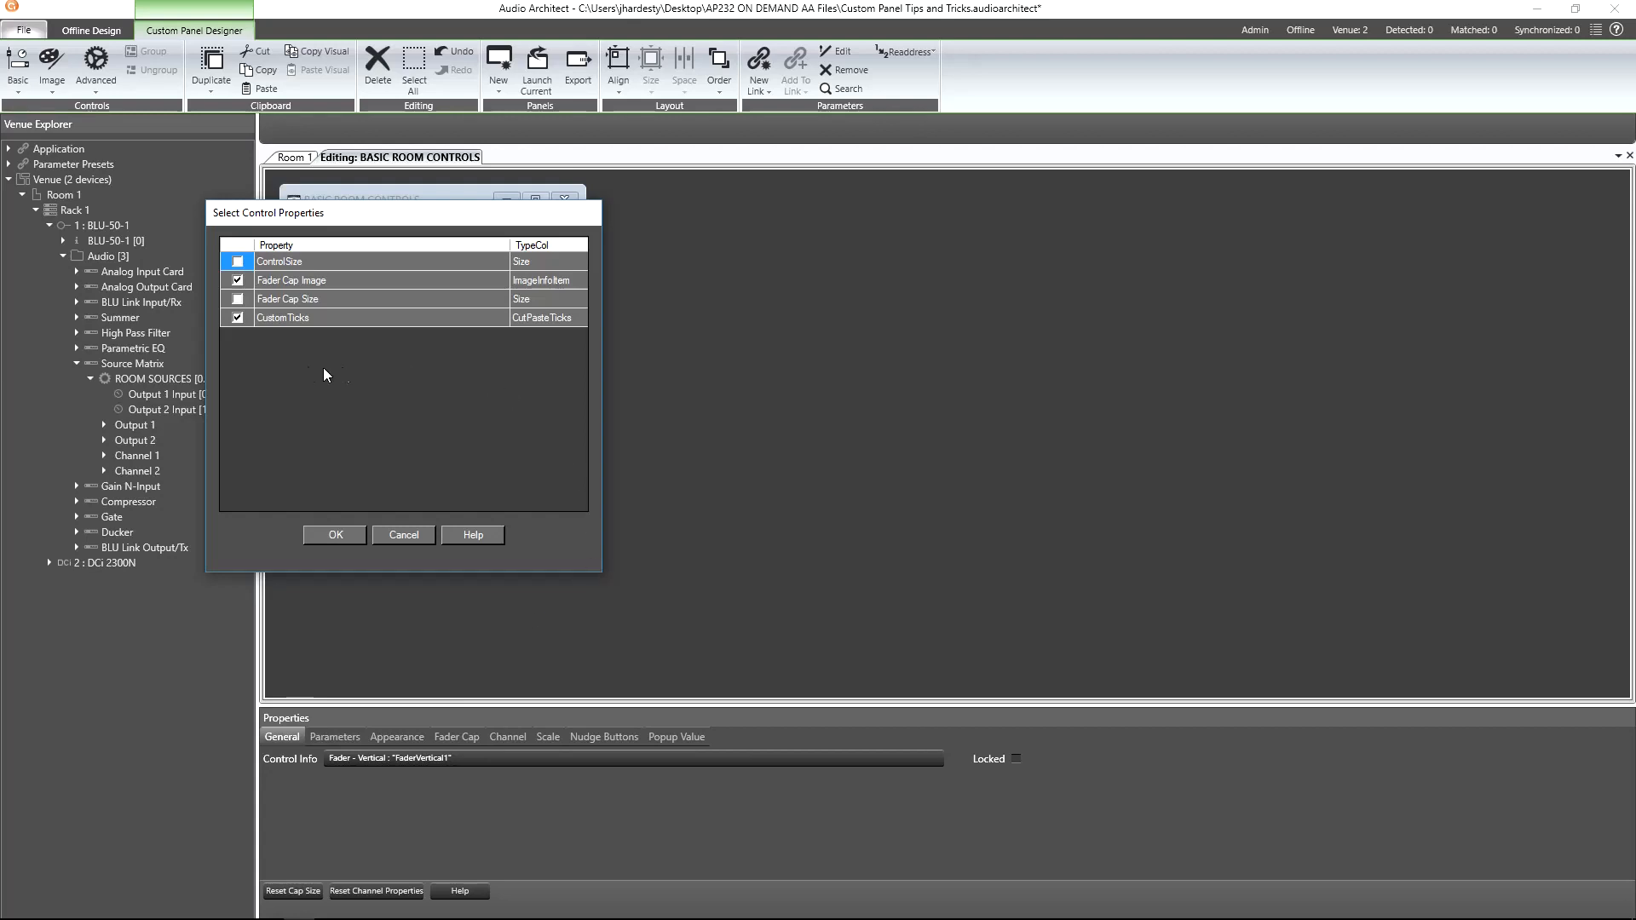
click(239, 300)
click(358, 540)
right_click(499, 413)
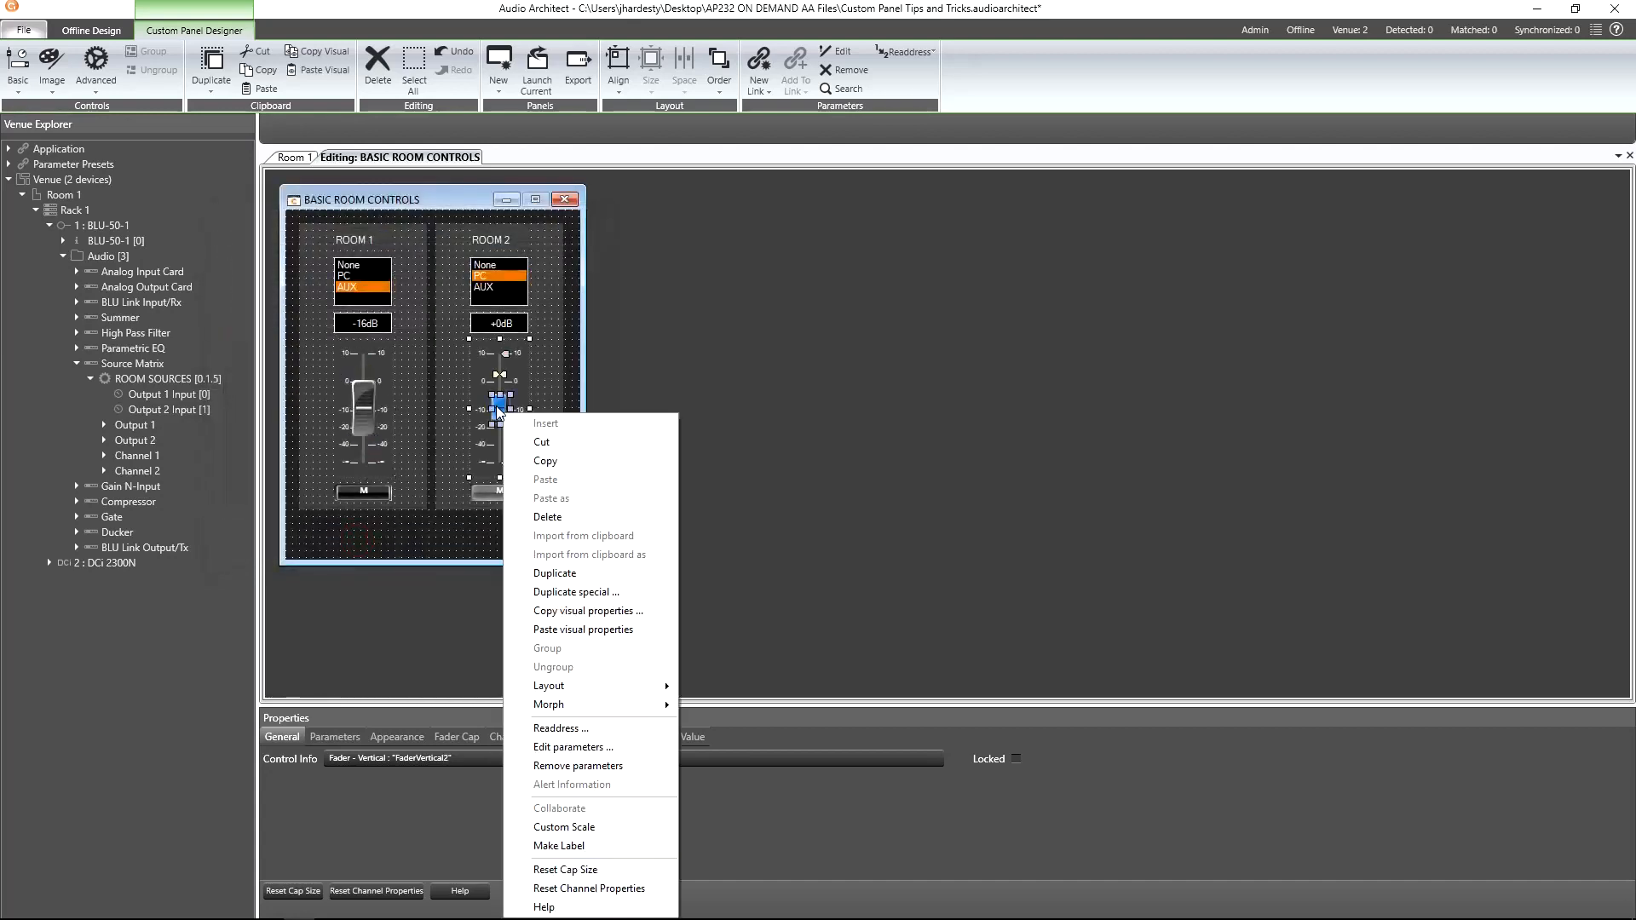
click(597, 630)
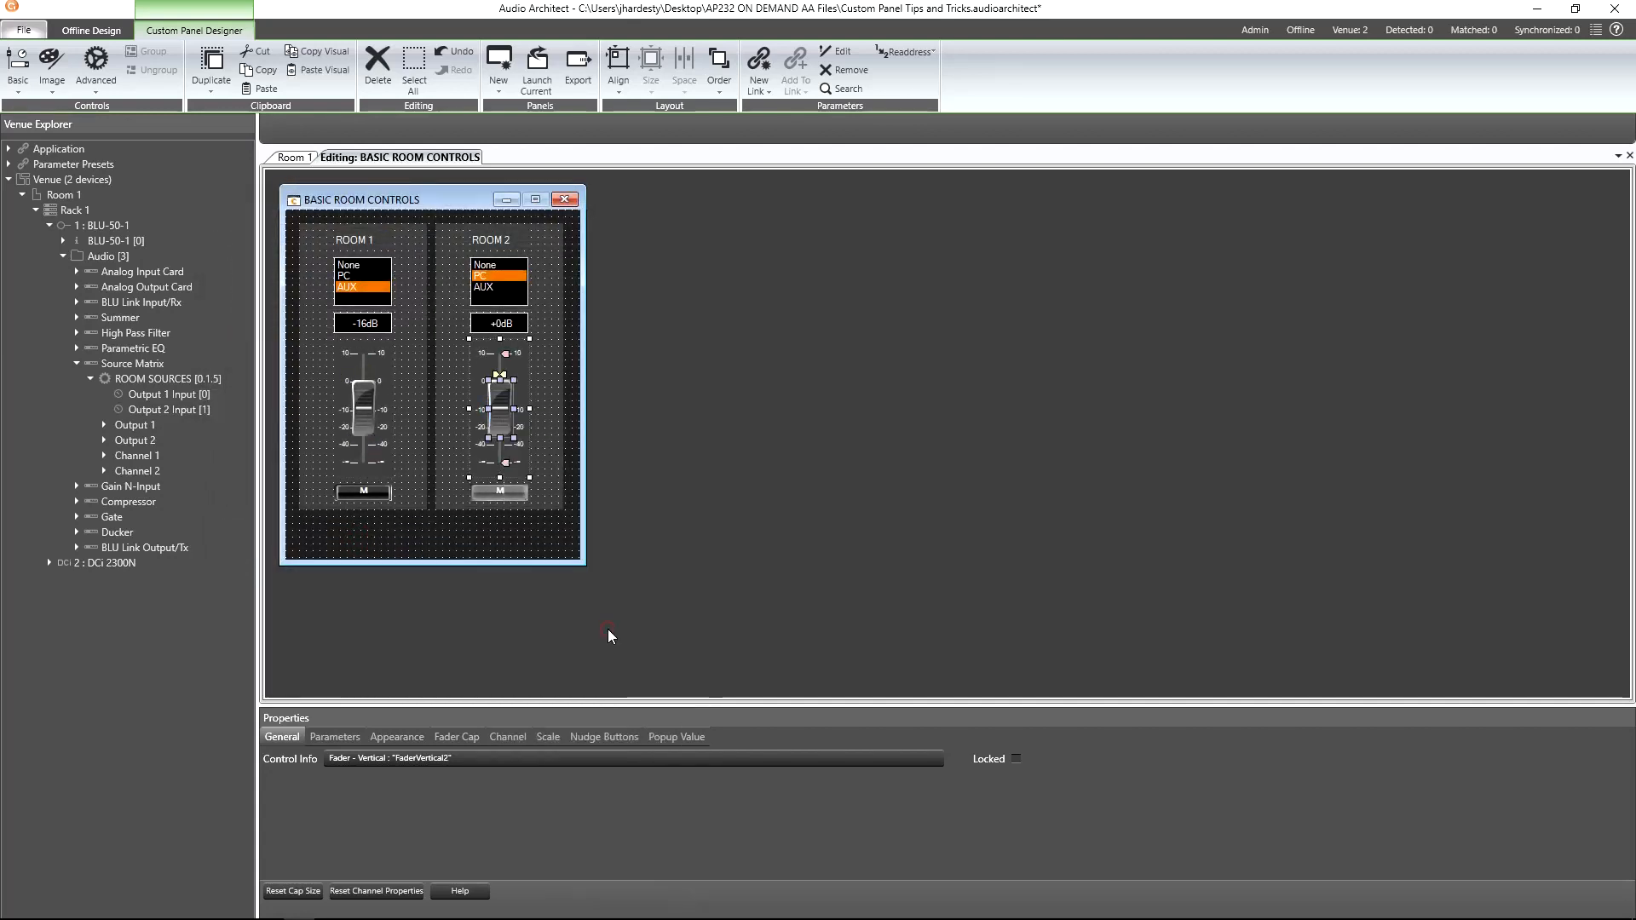
Copy the Room 1 mute button's On Indication and Off Indication visual properties and paste them onto the Room 2 mute button
right_click(370, 494)
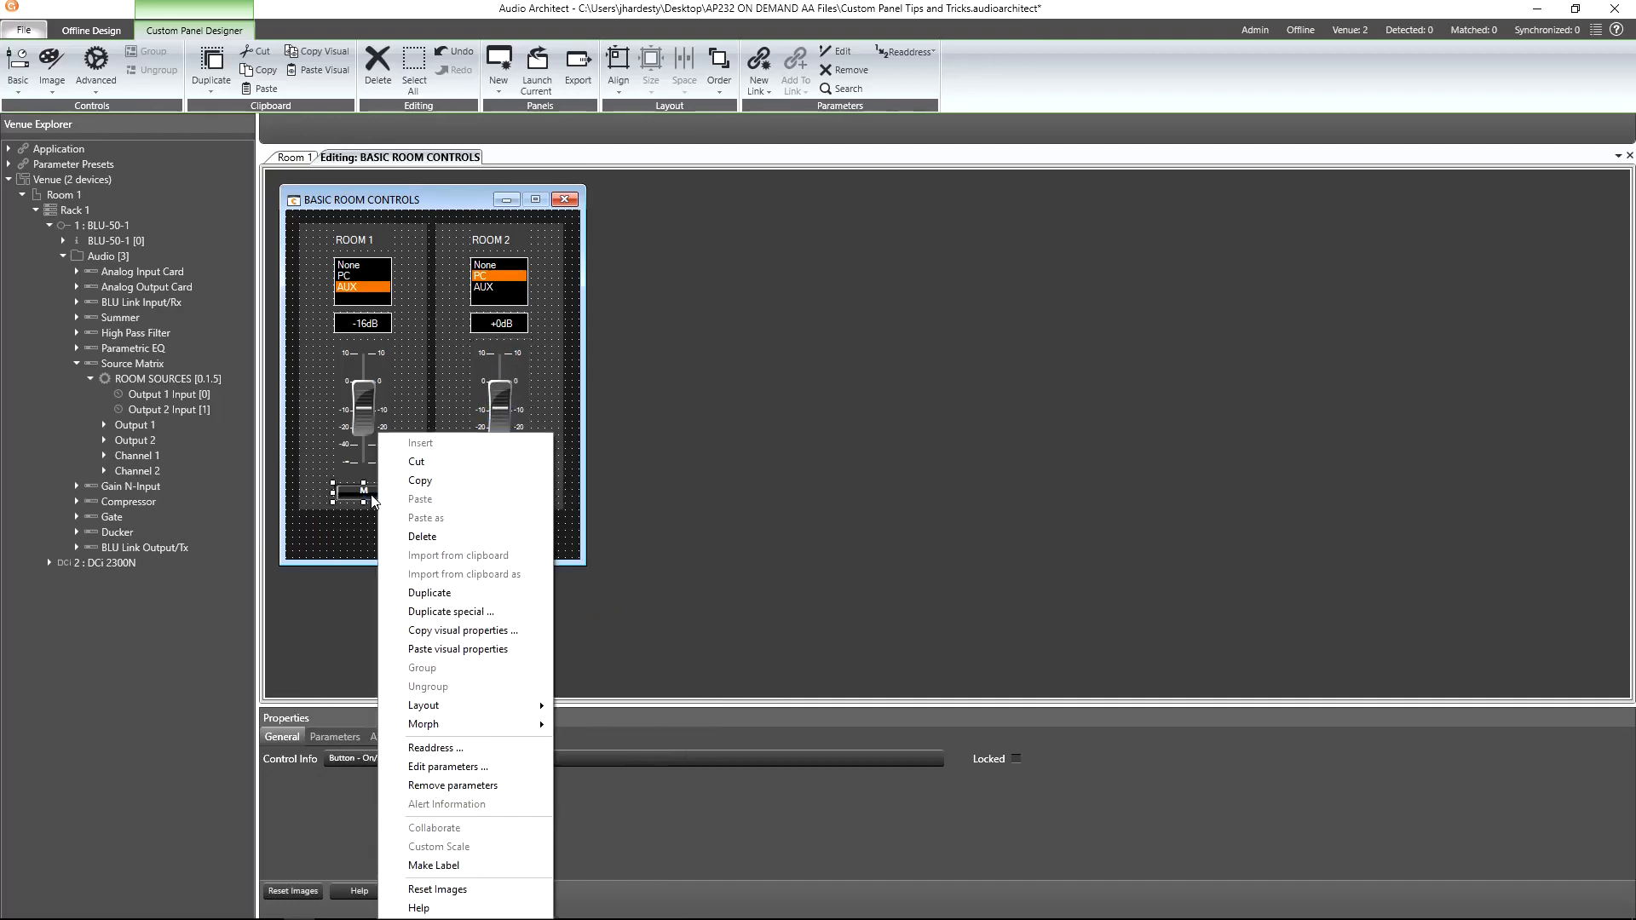
click(510, 643)
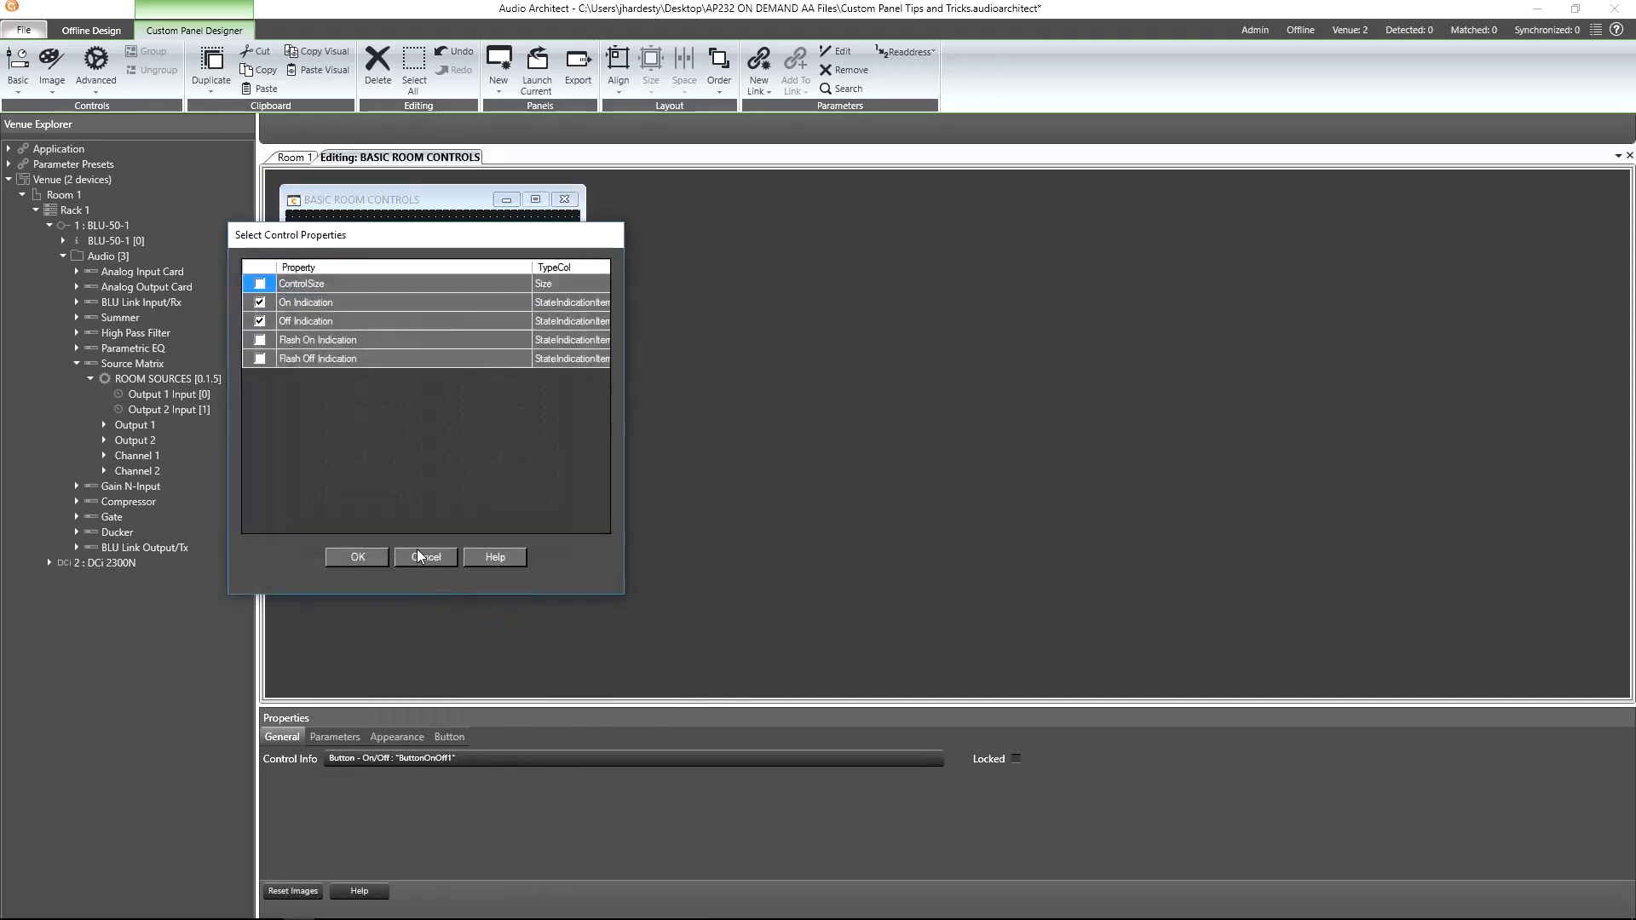
click(358, 558)
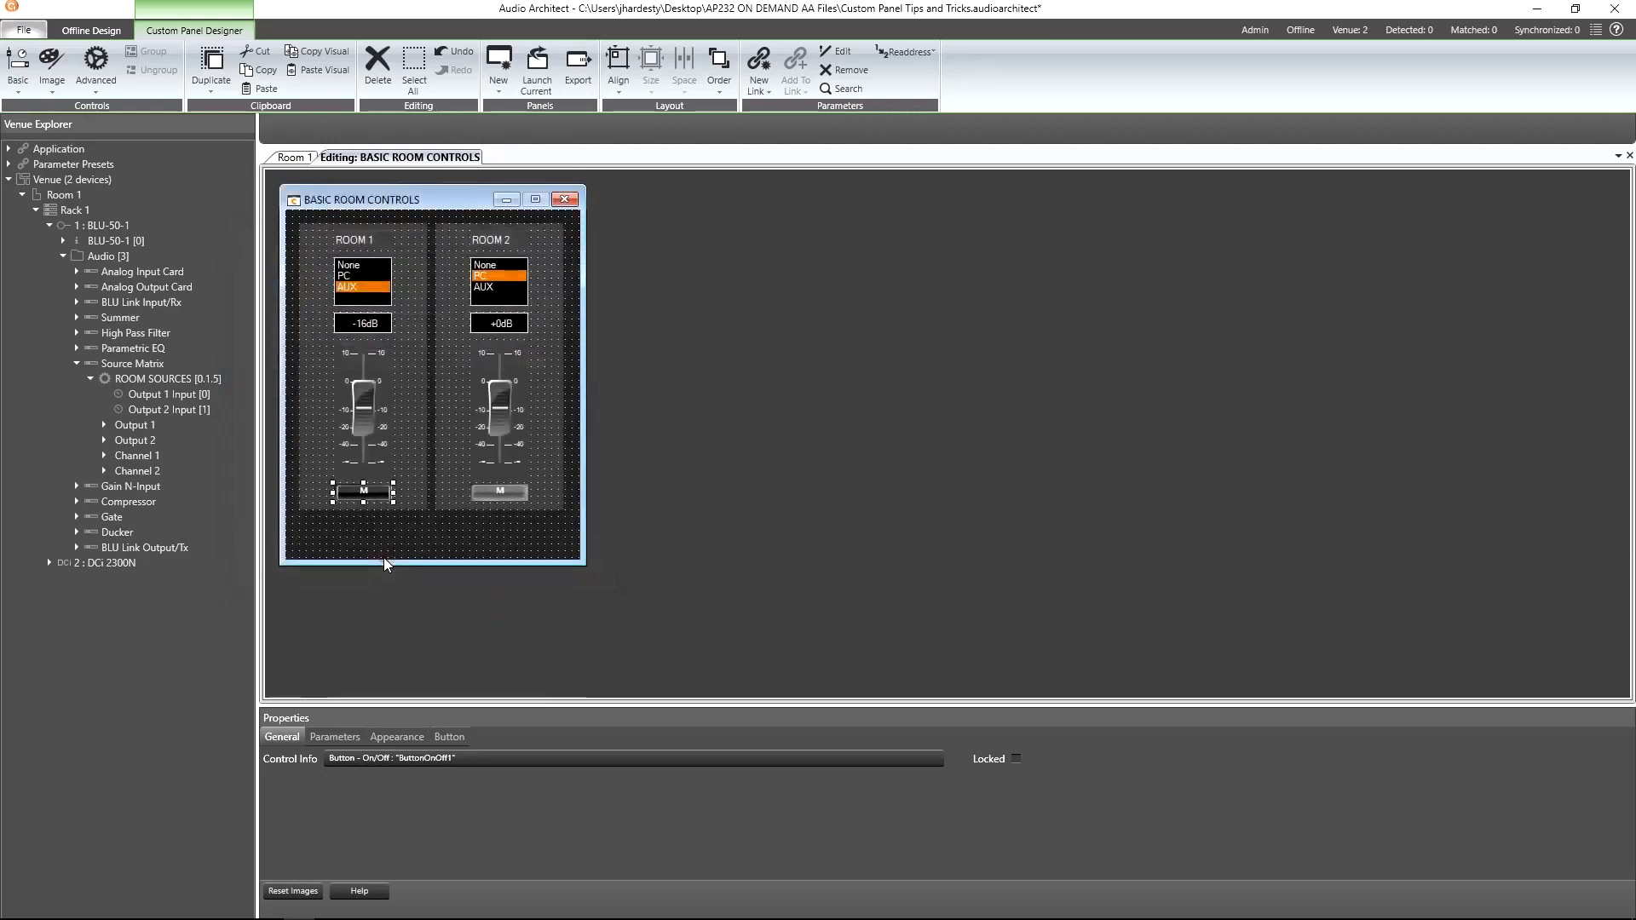
click(480, 495)
right_click(481, 498)
click(591, 650)
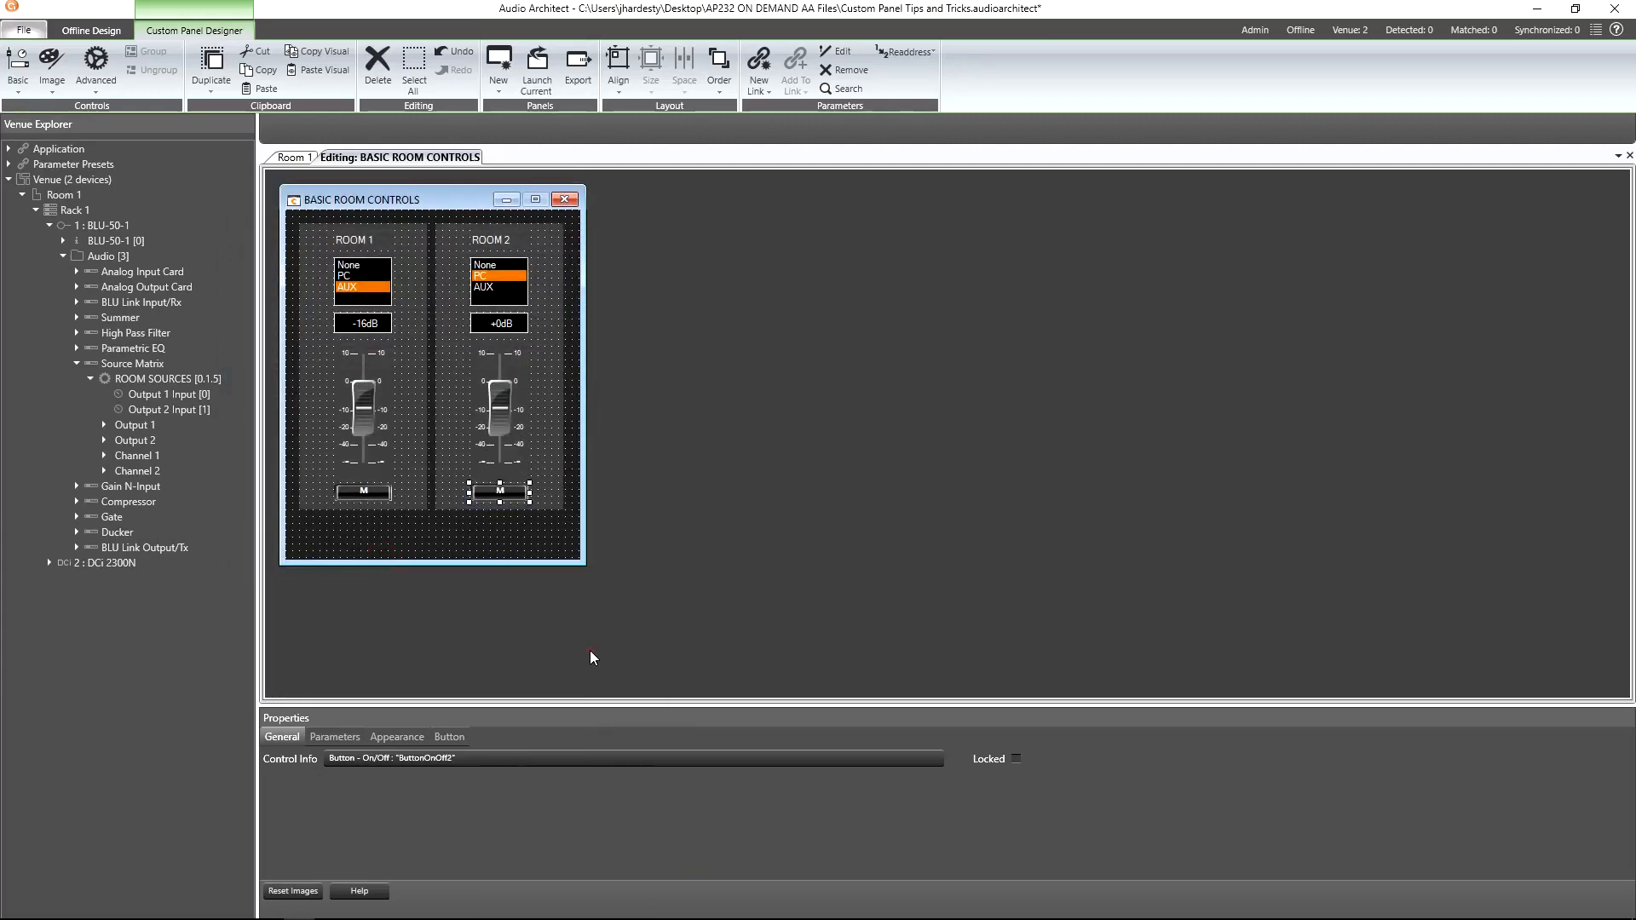
Set the Selected Item Color of the Room 1 source list box to DarkGray
click(372, 297)
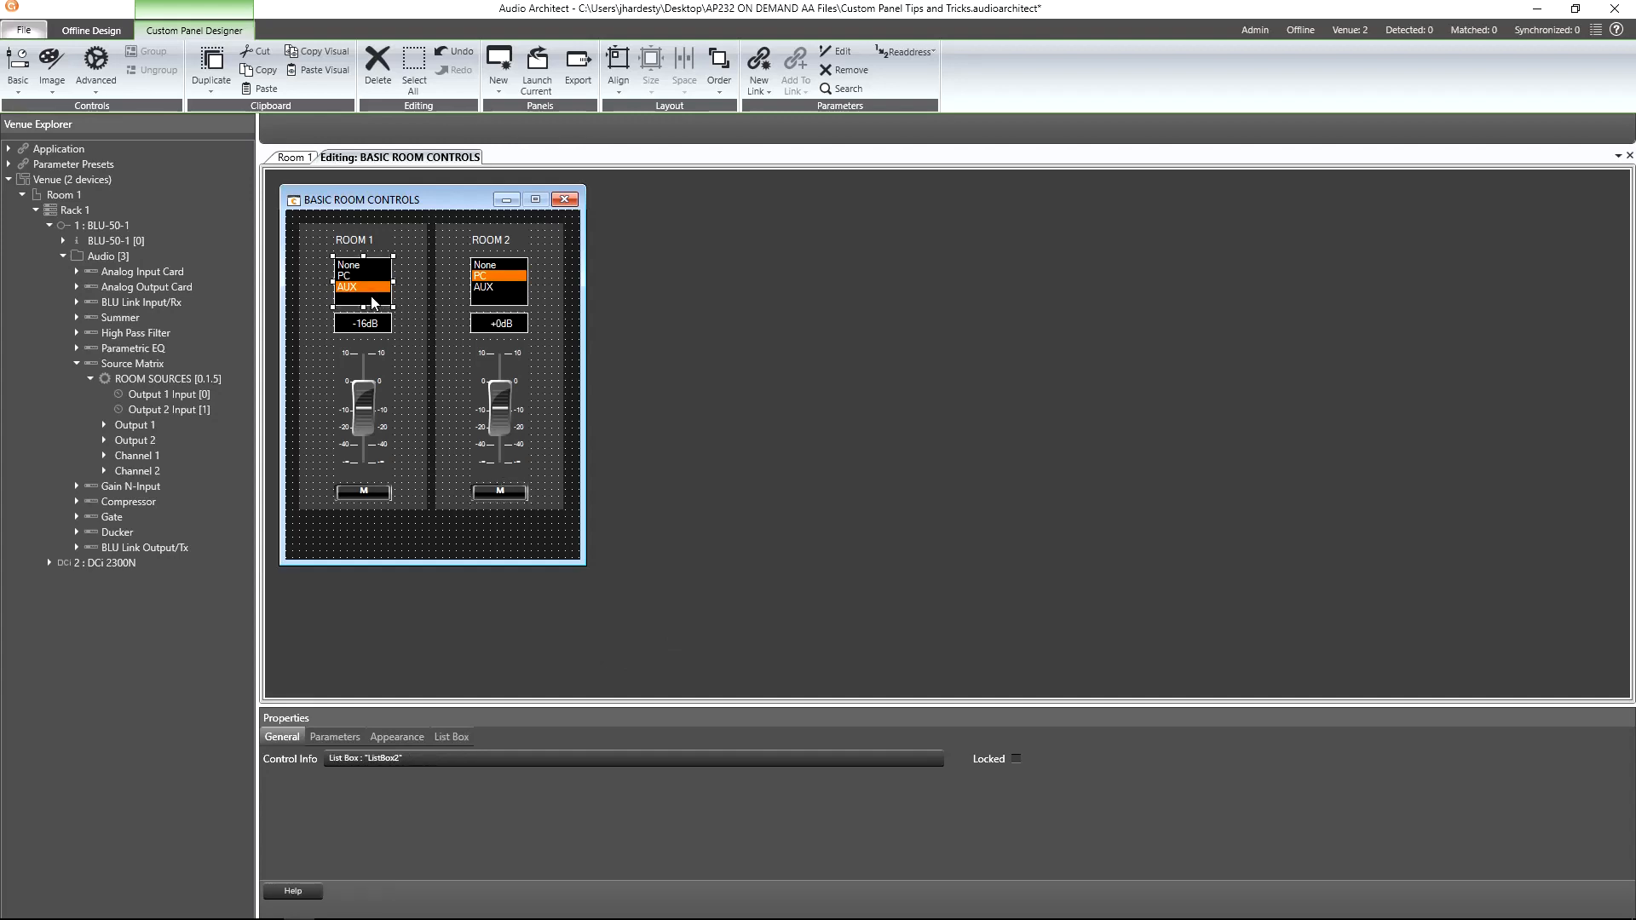
click(463, 737)
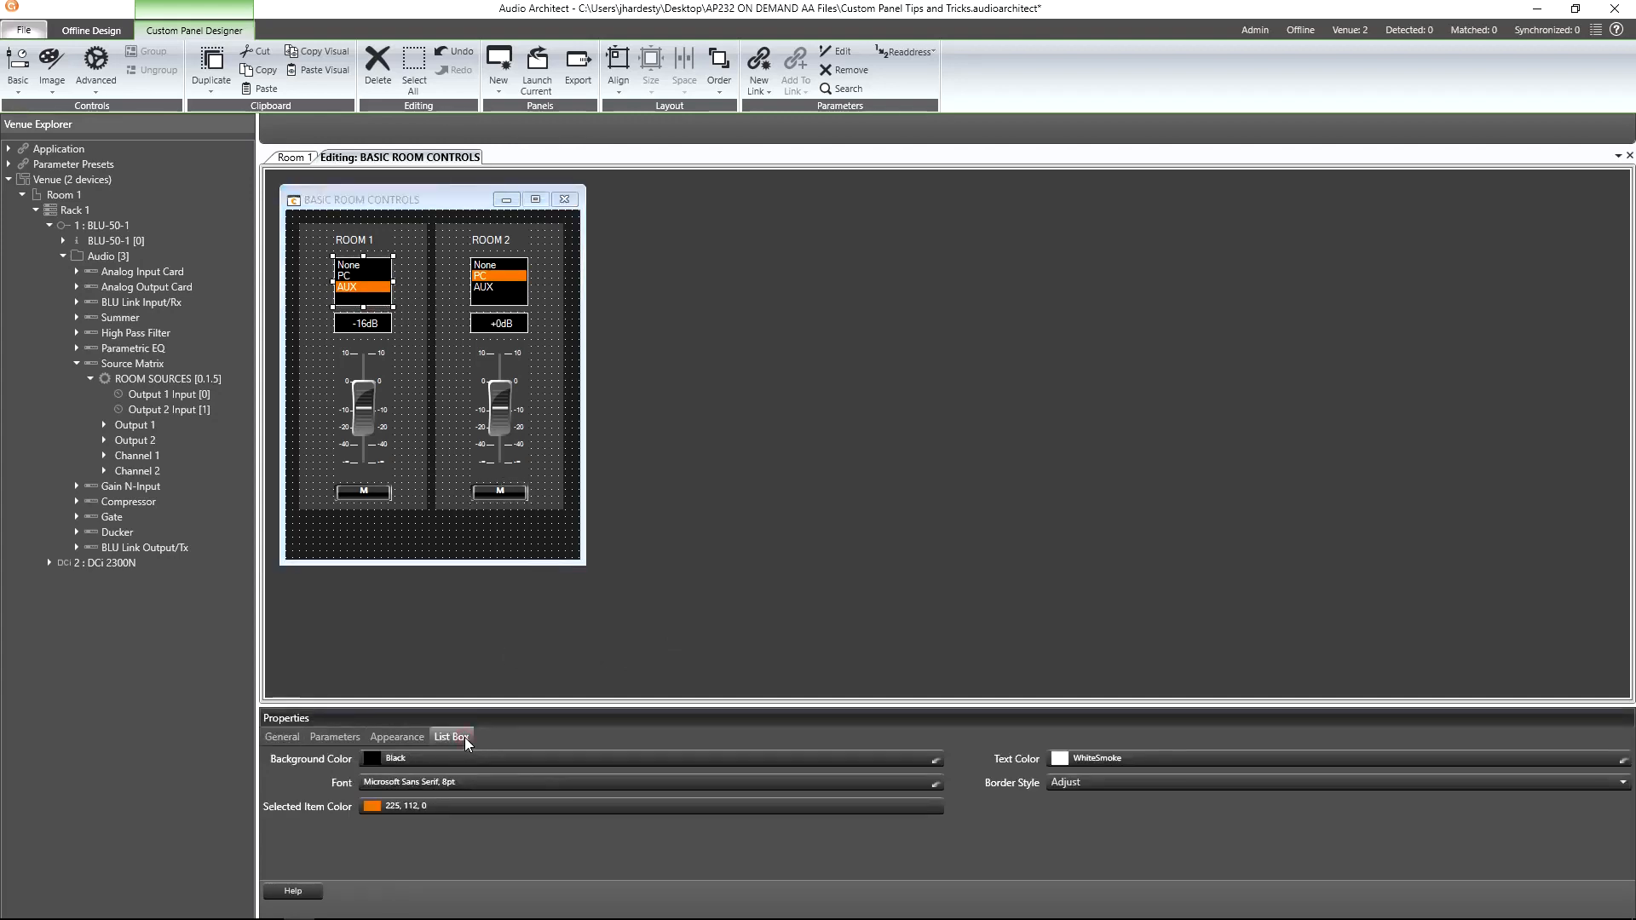
click(487, 806)
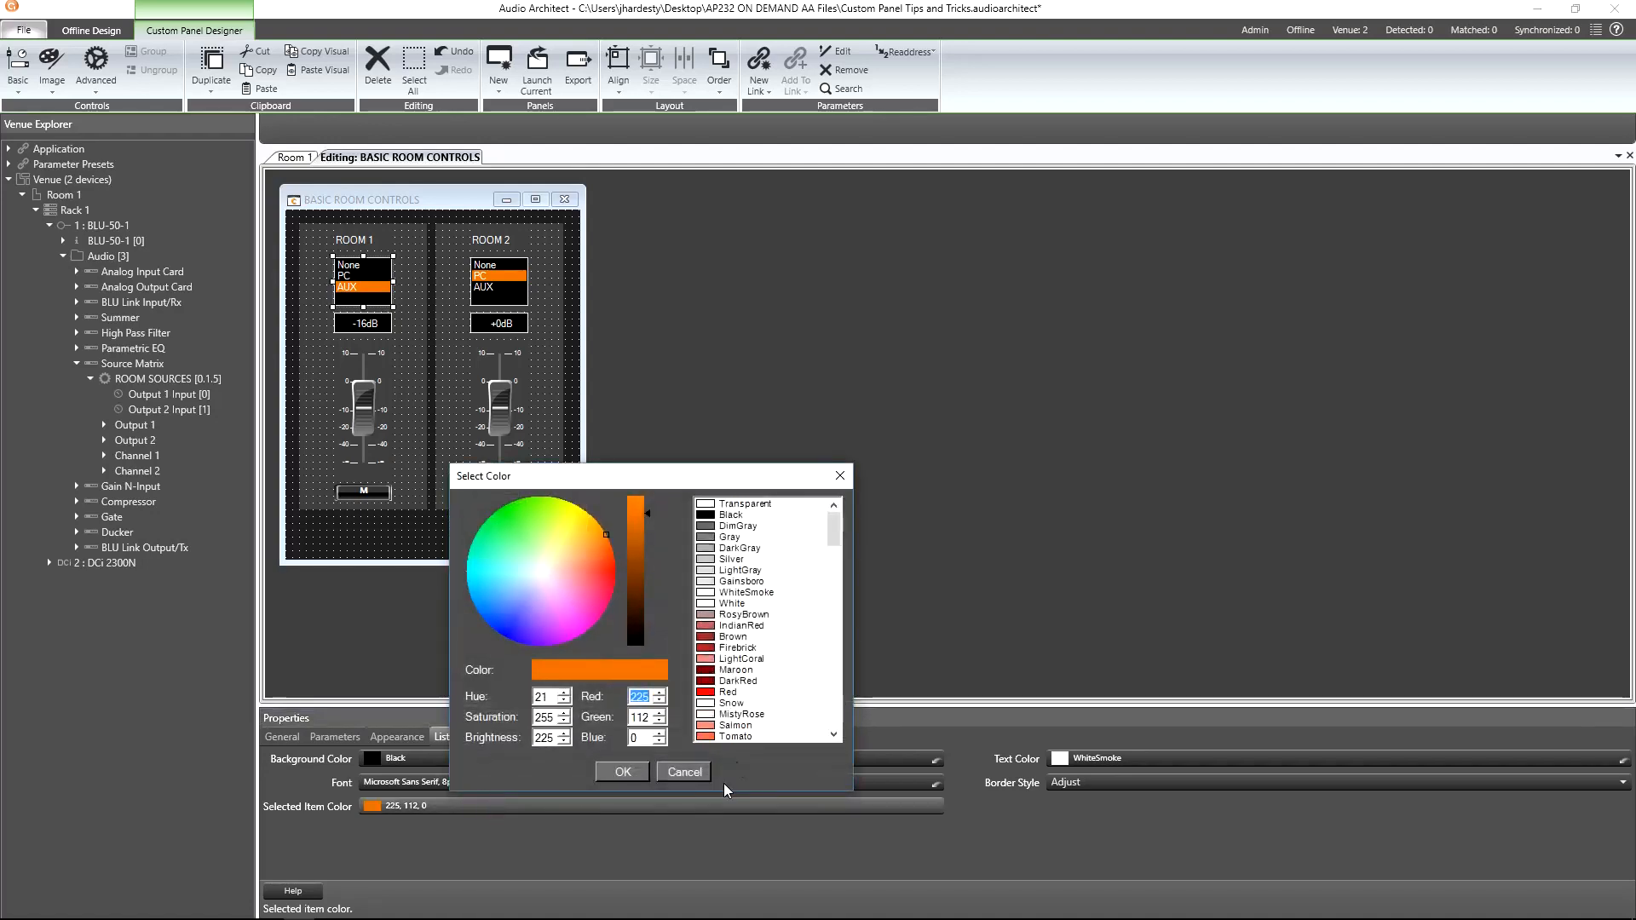
click(757, 549)
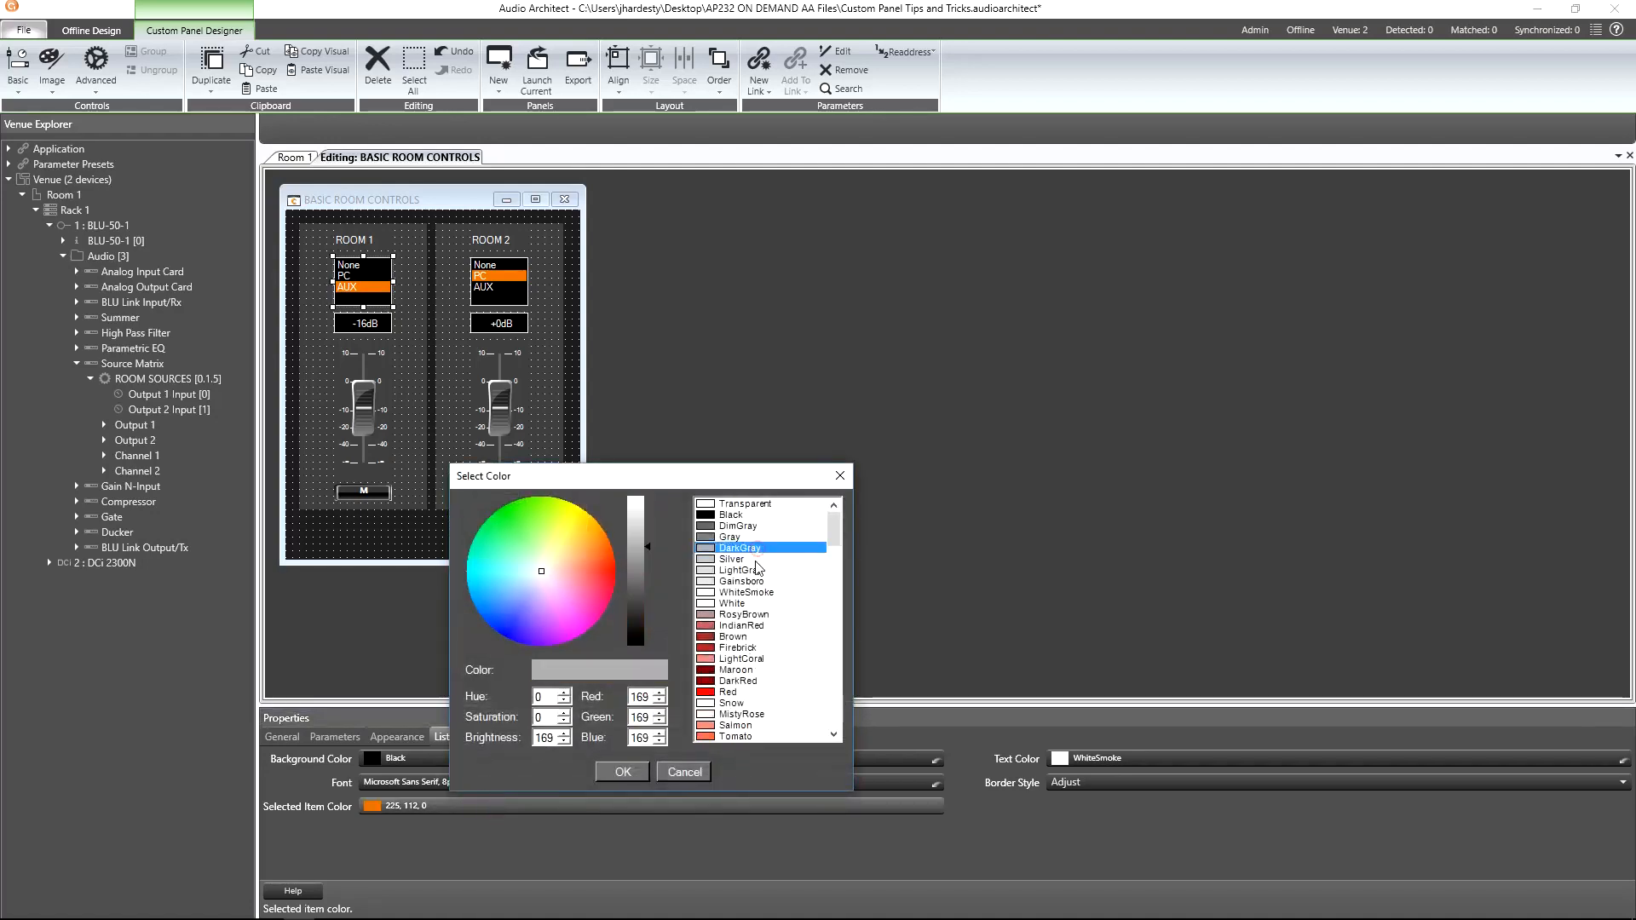
click(629, 770)
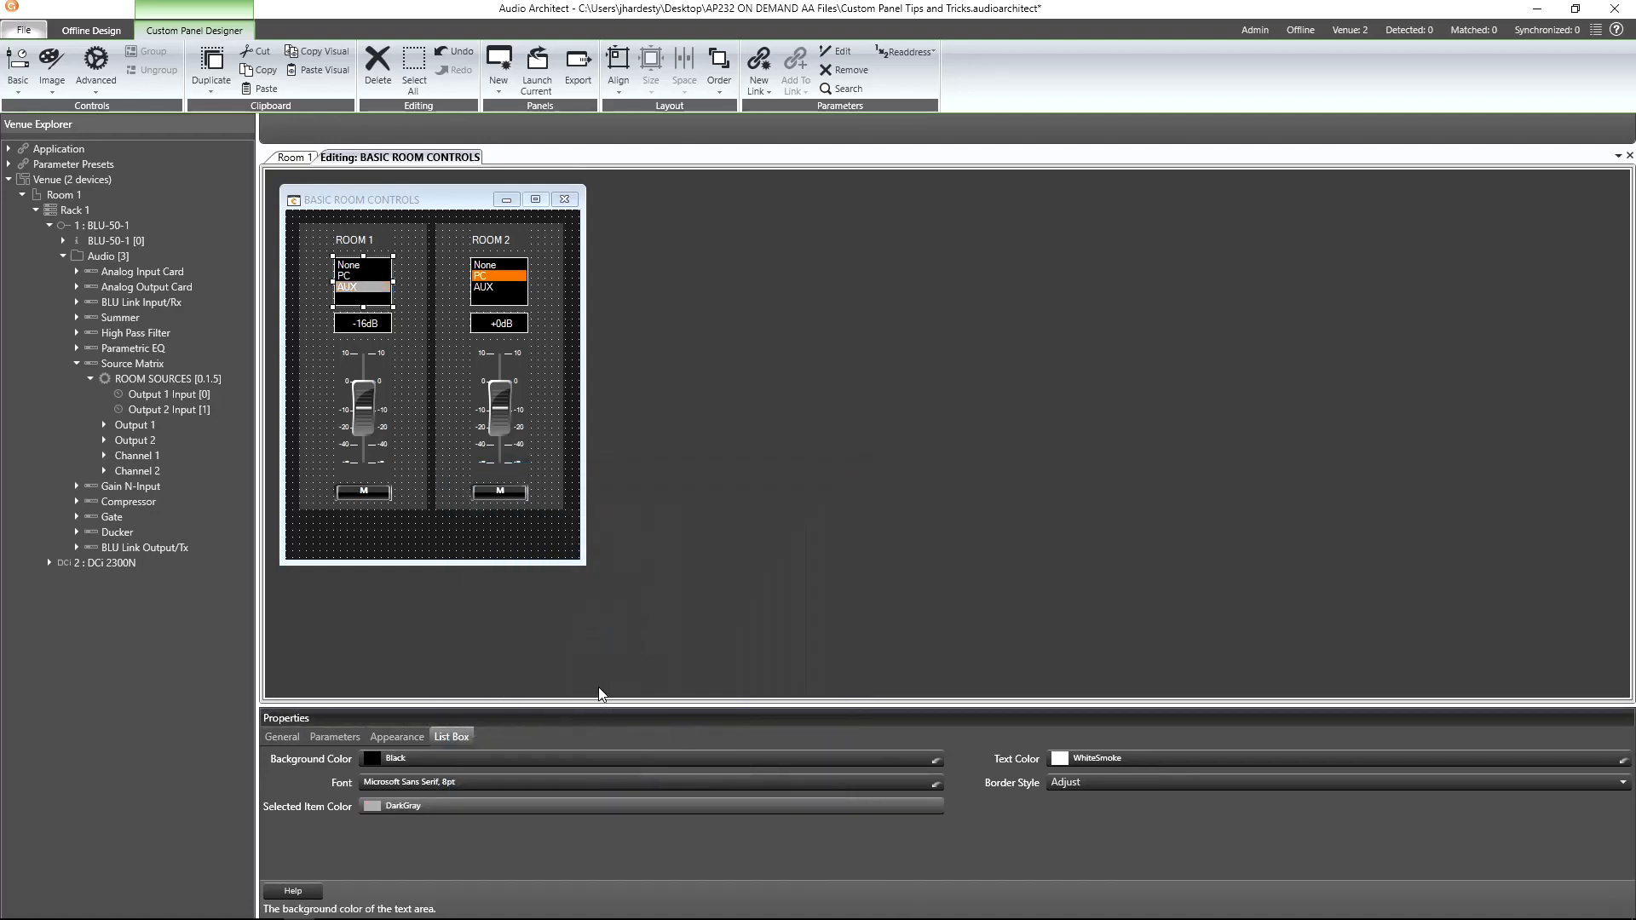
right_click(370, 296)
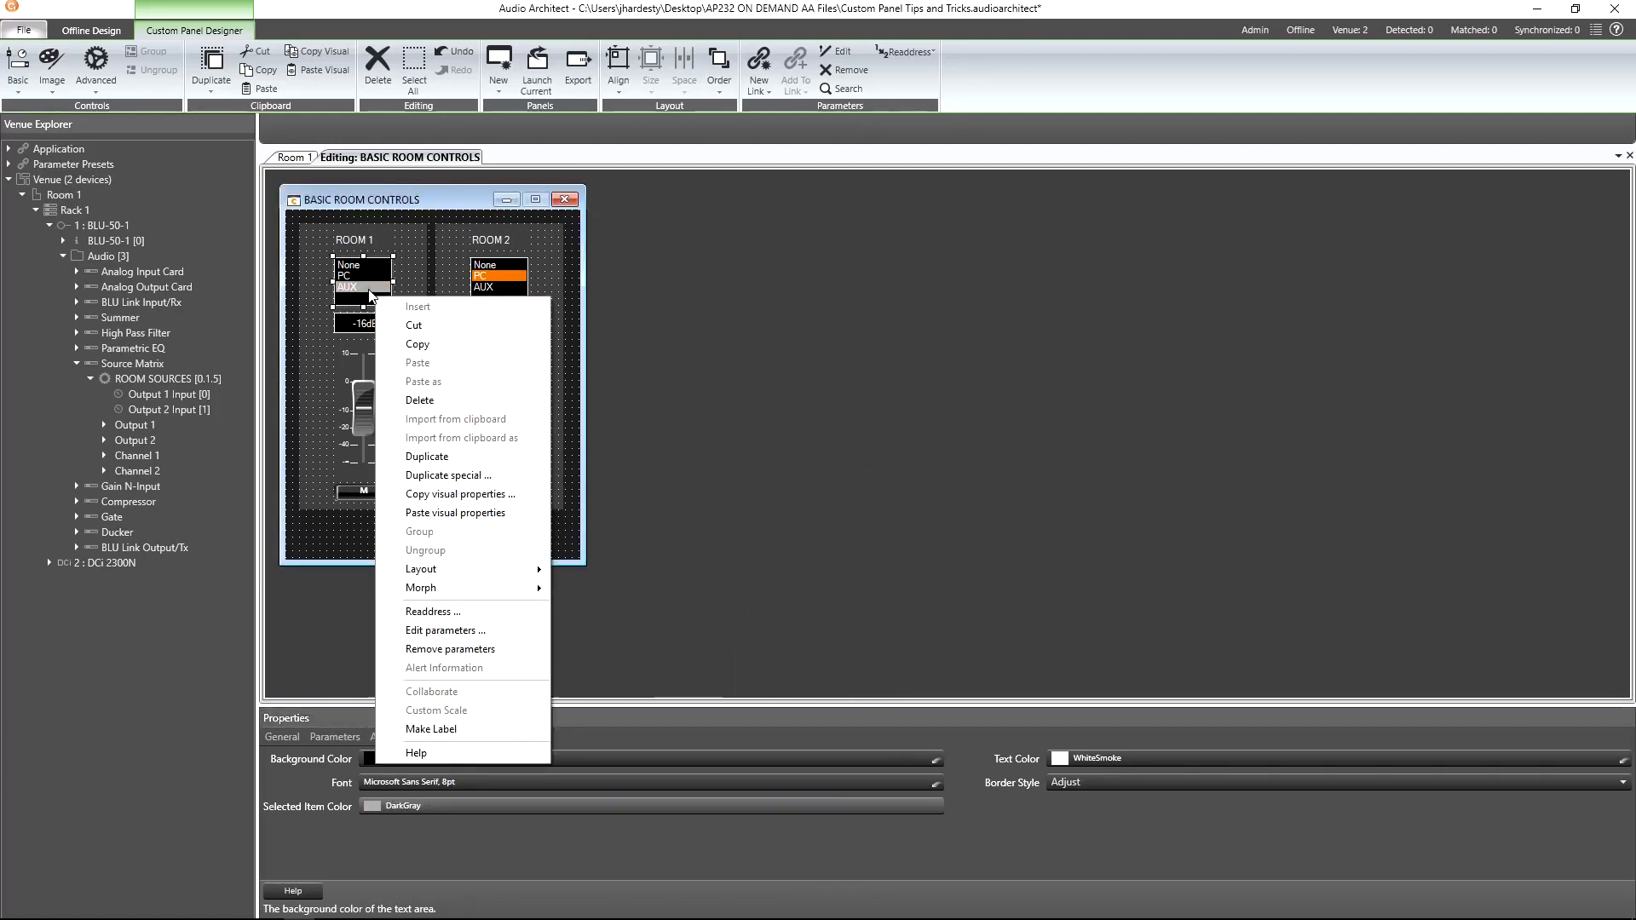
click(477, 494)
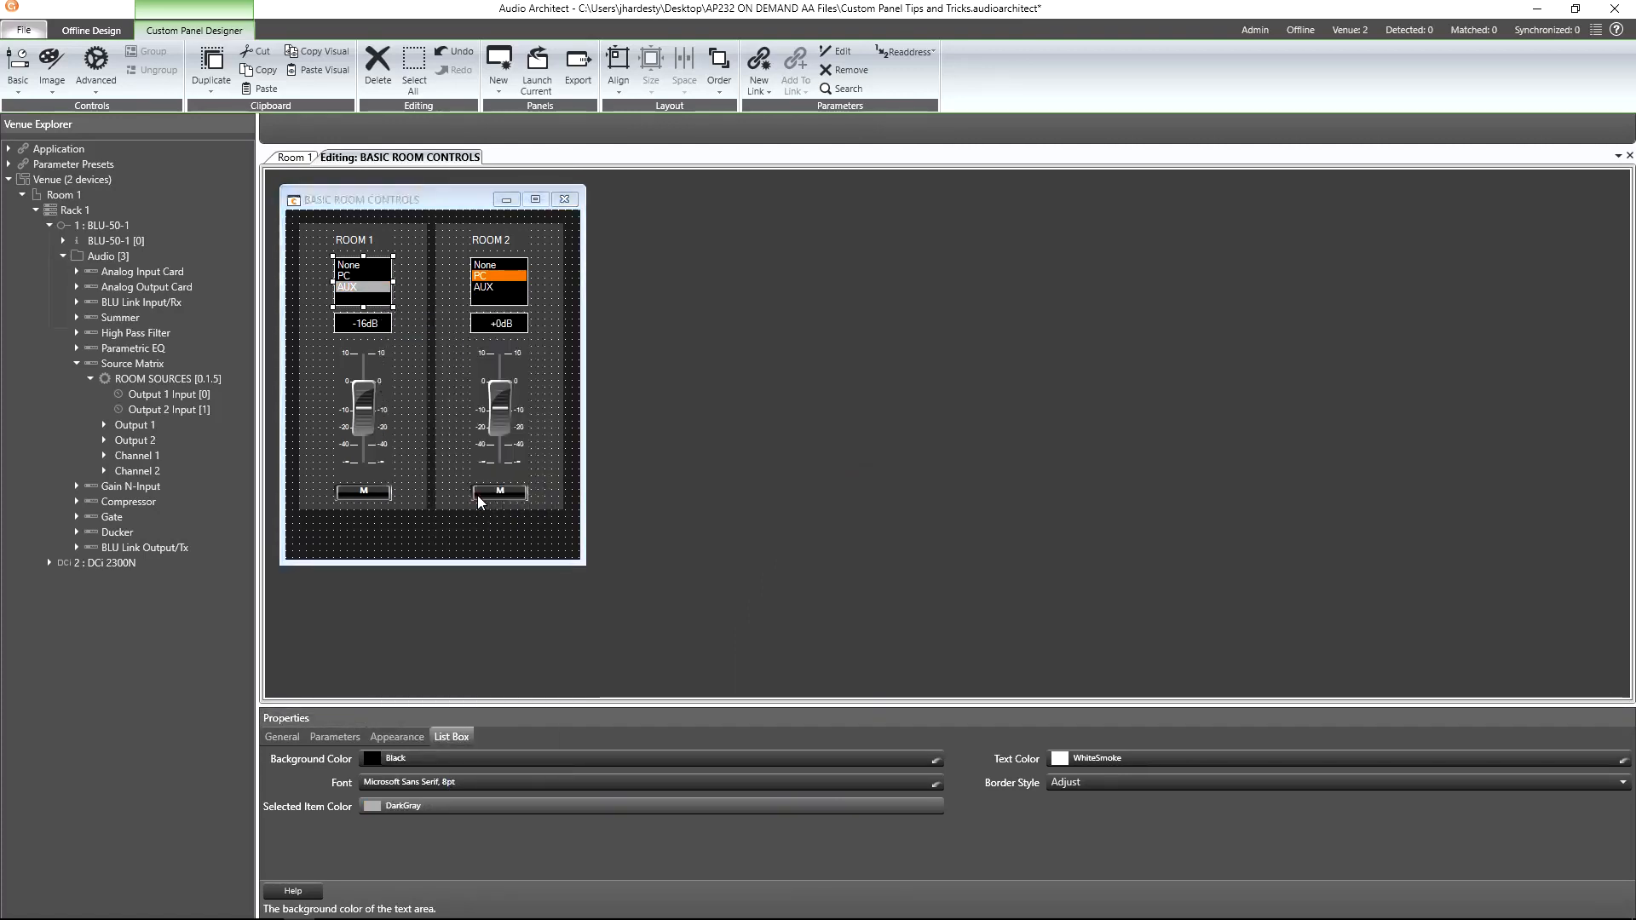
click(233, 356)
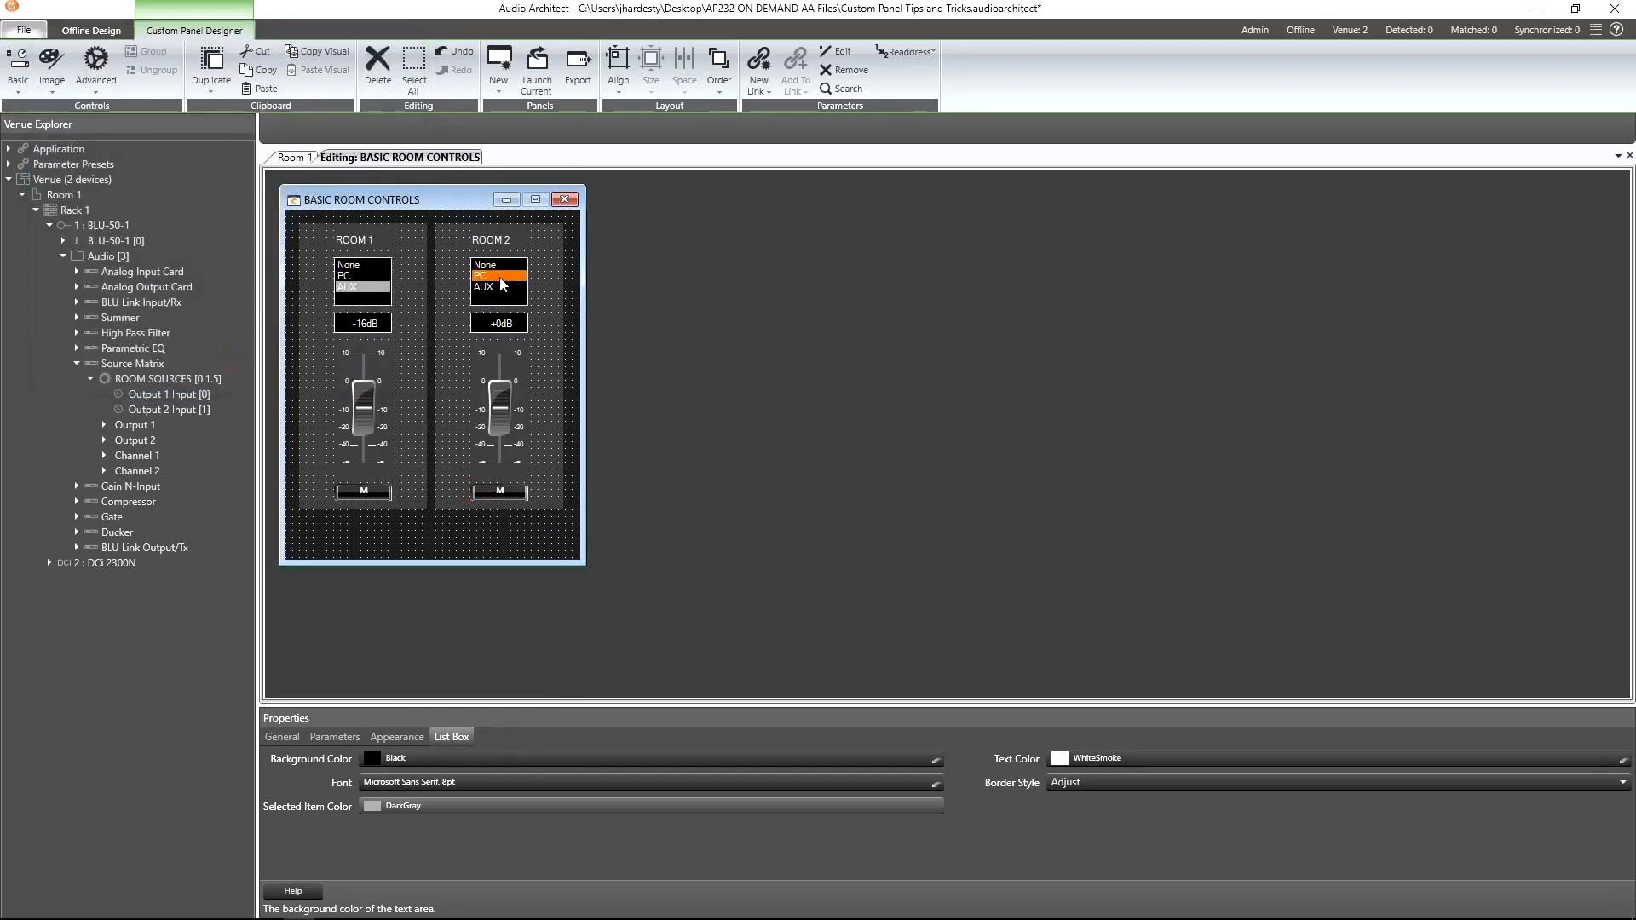
Set the Selected Item Color of the Room 2 source list box to DarkGray
click(441, 803)
click(743, 548)
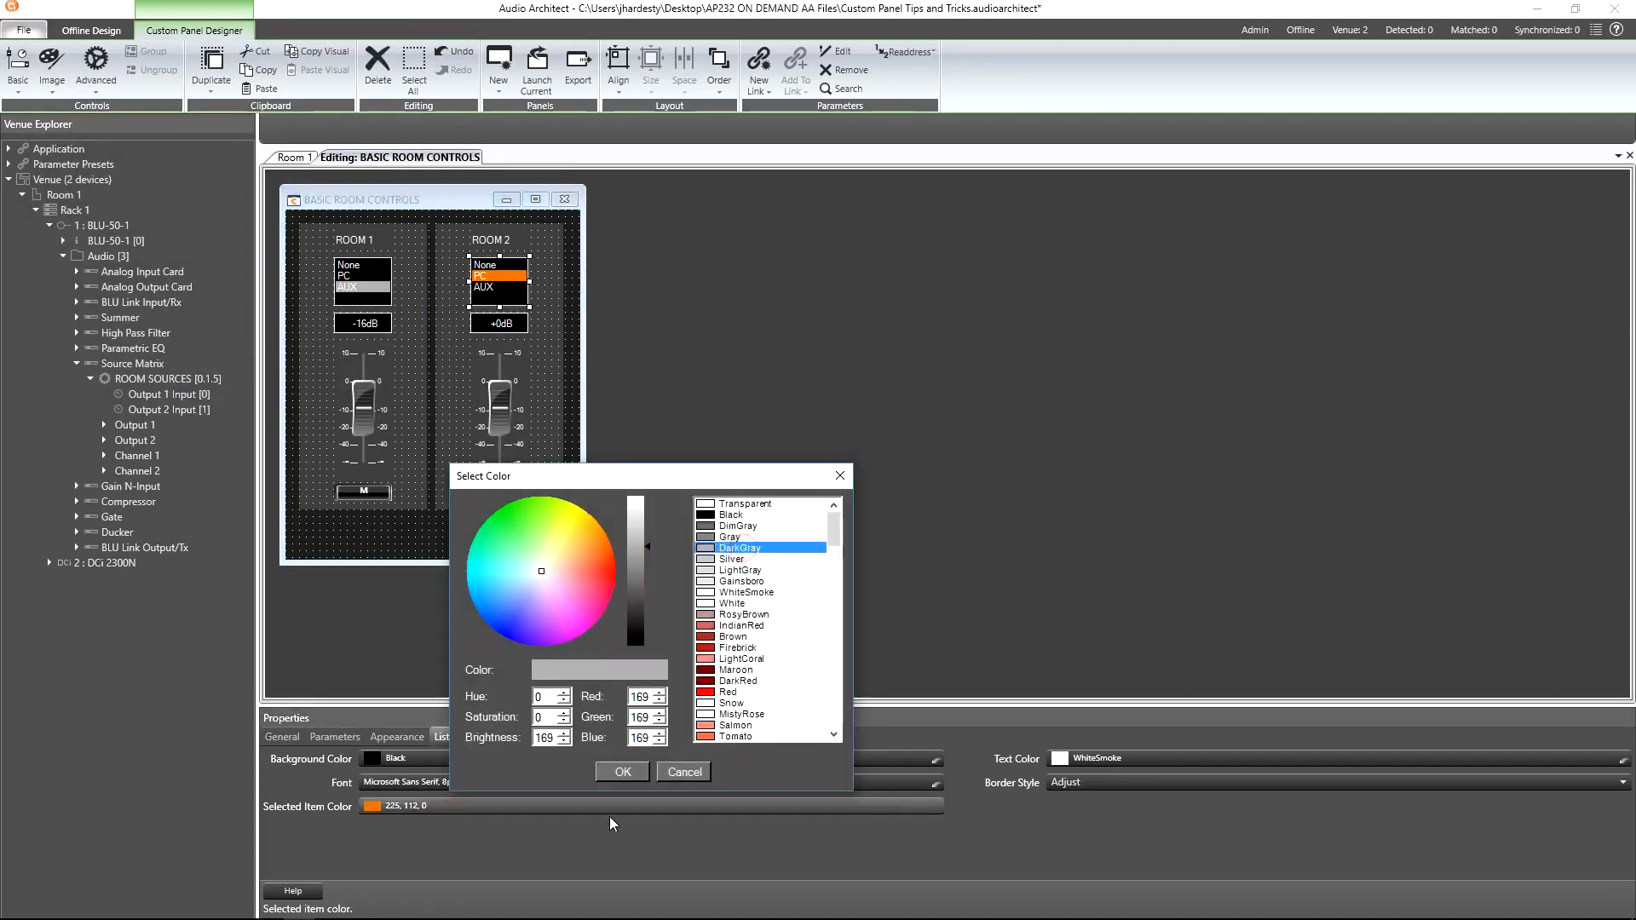
click(615, 769)
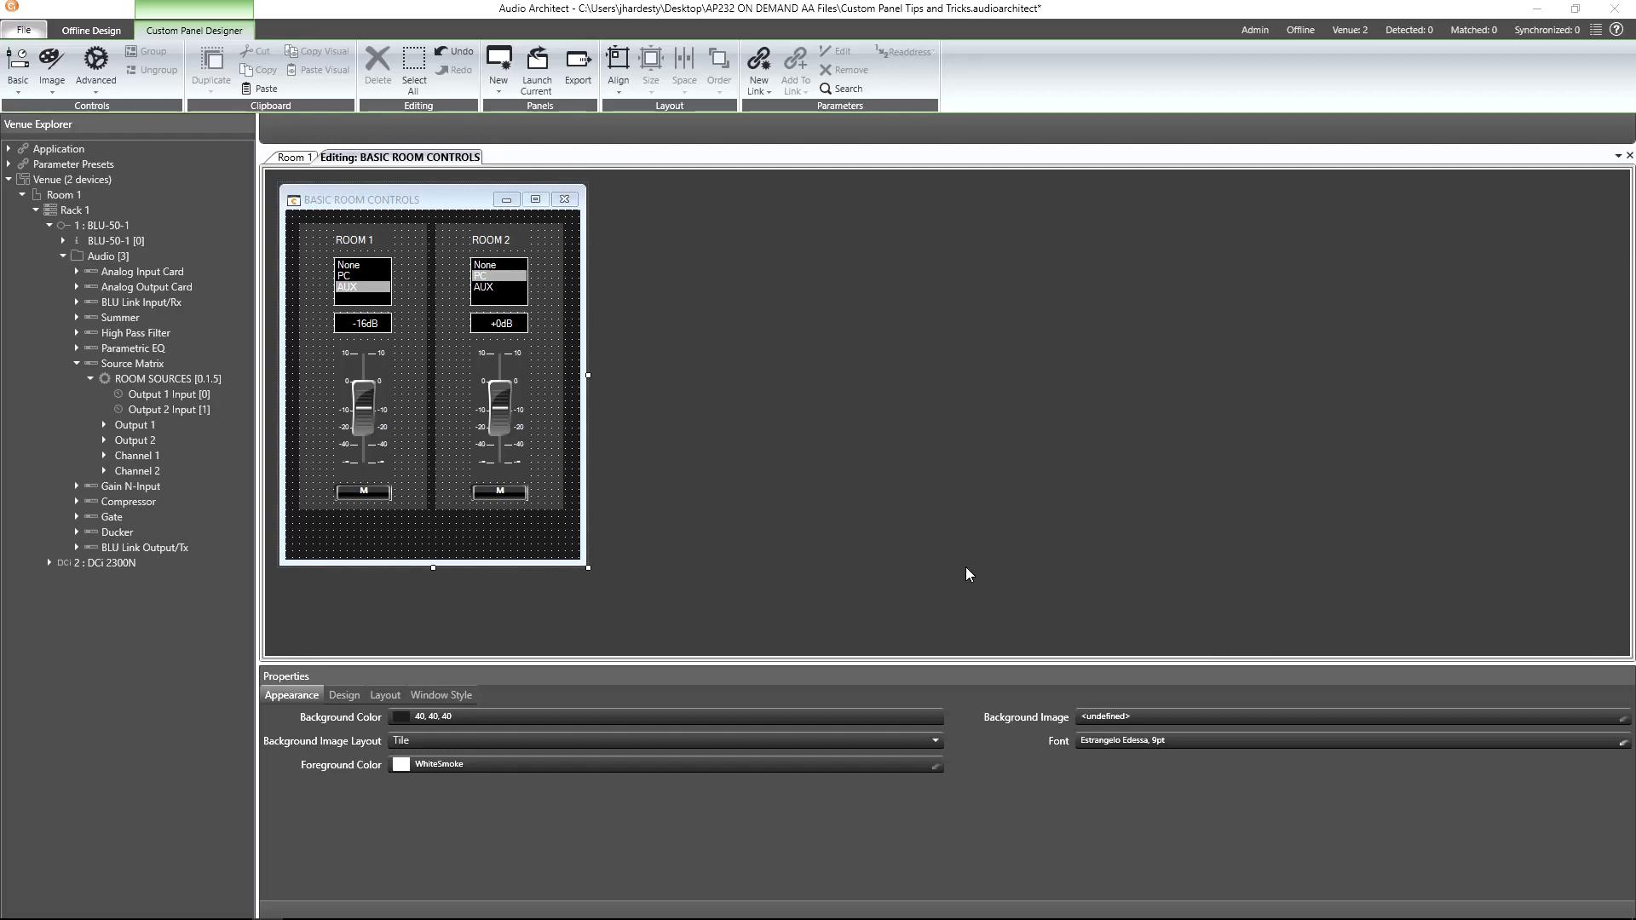
Set the Room 1 background's Paint Style to Gradient Brush and its Gradient Mode to Vertical
click(315, 488)
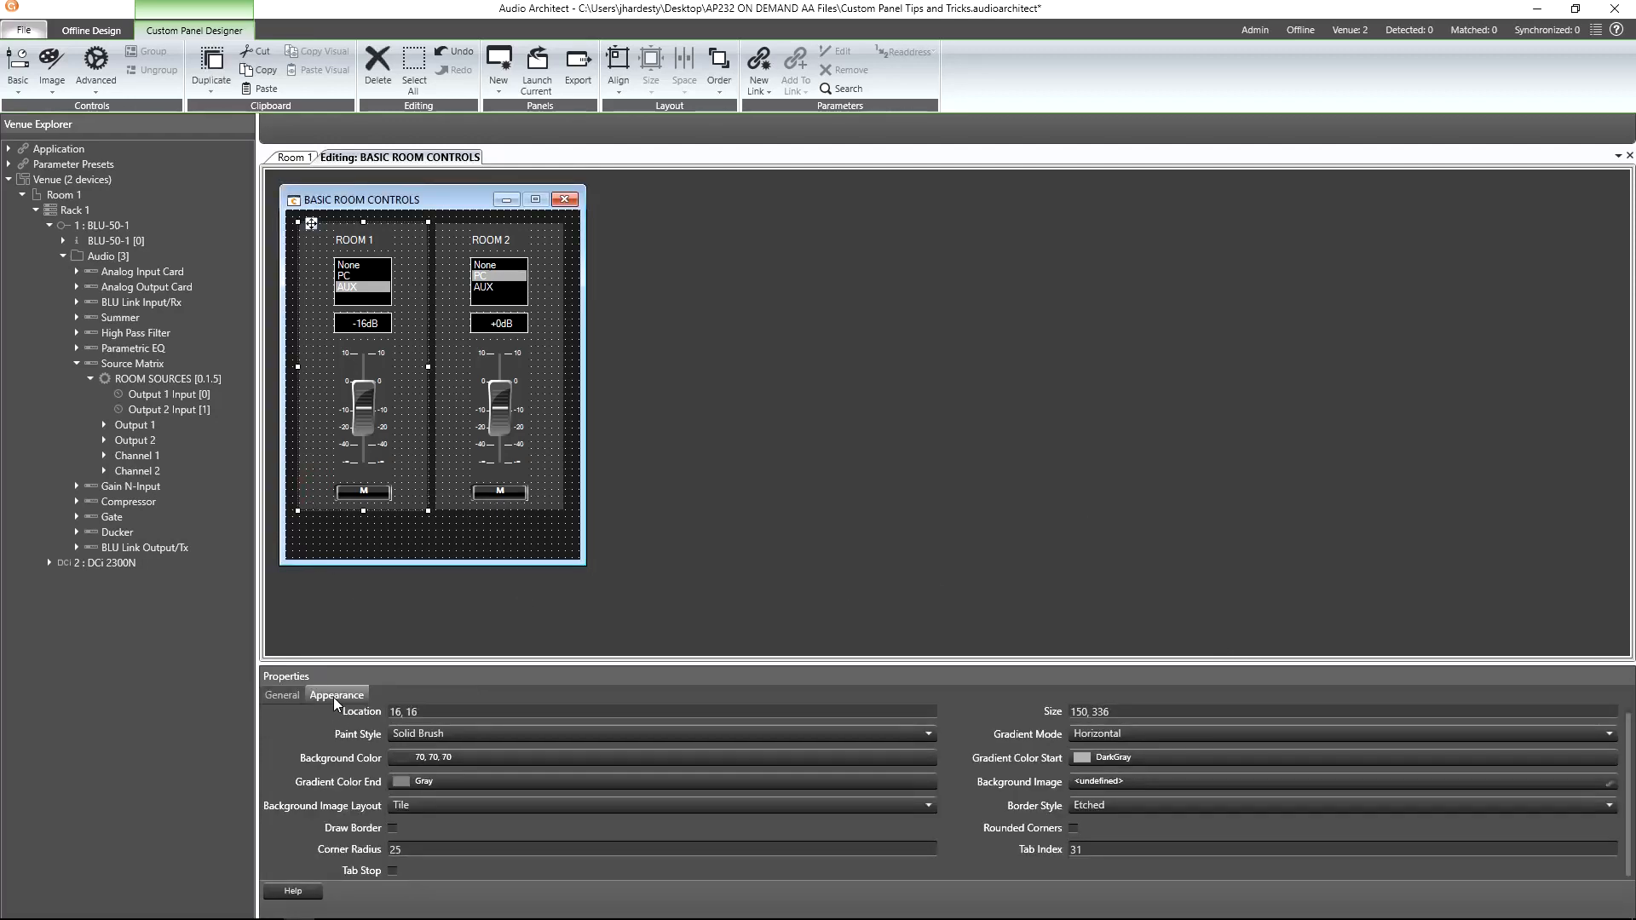
click(478, 734)
click(472, 767)
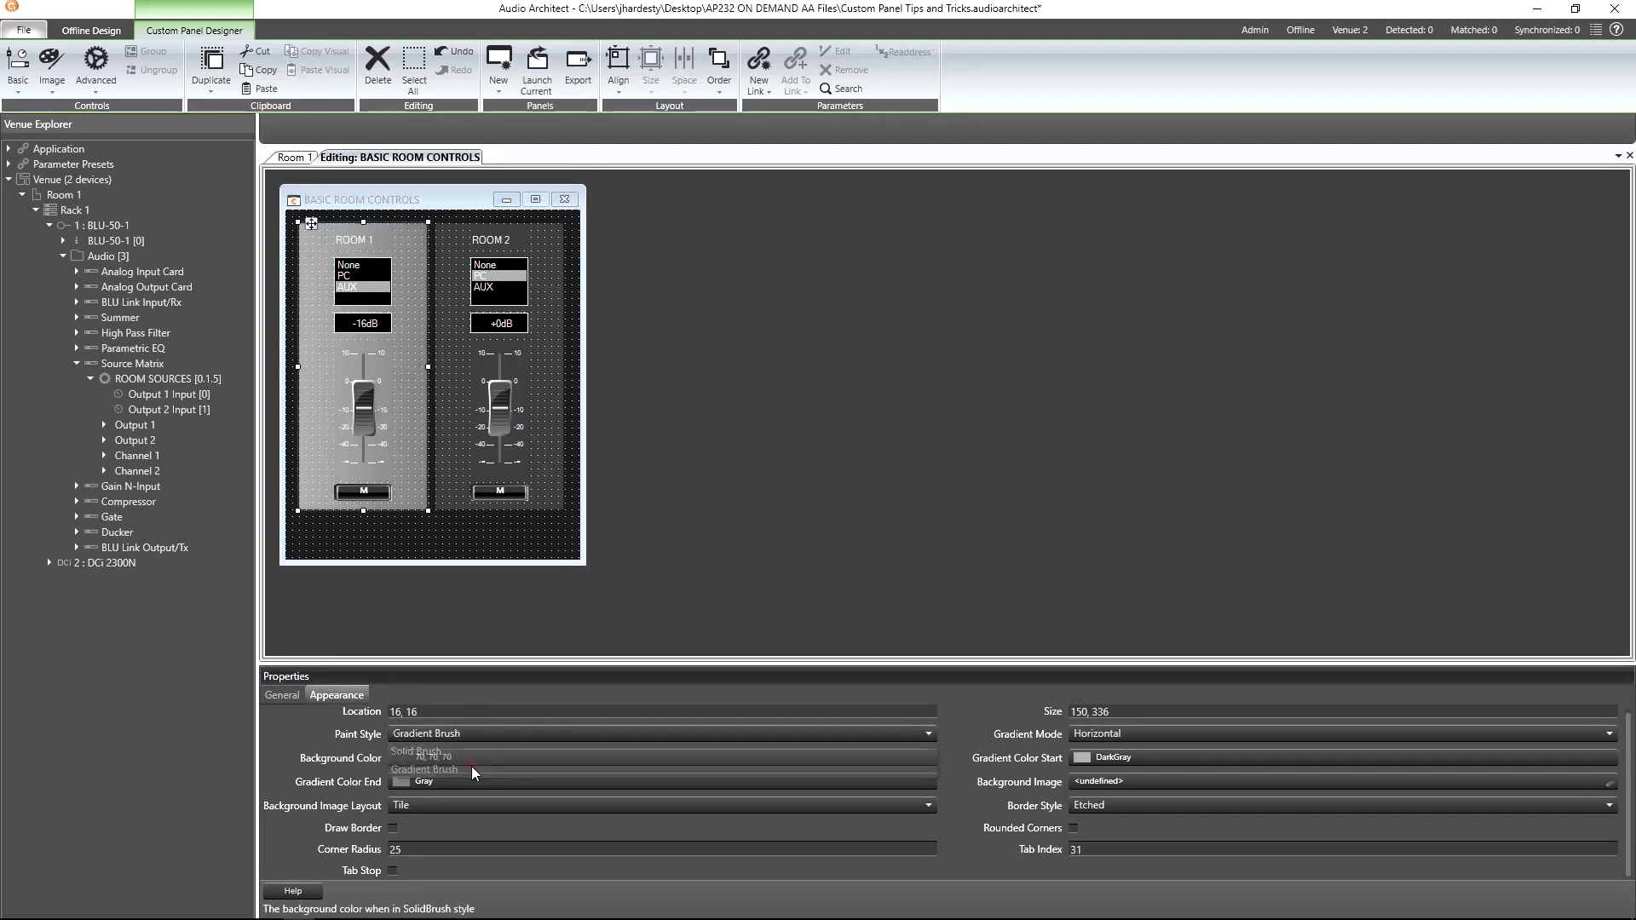
click(1121, 734)
click(1117, 769)
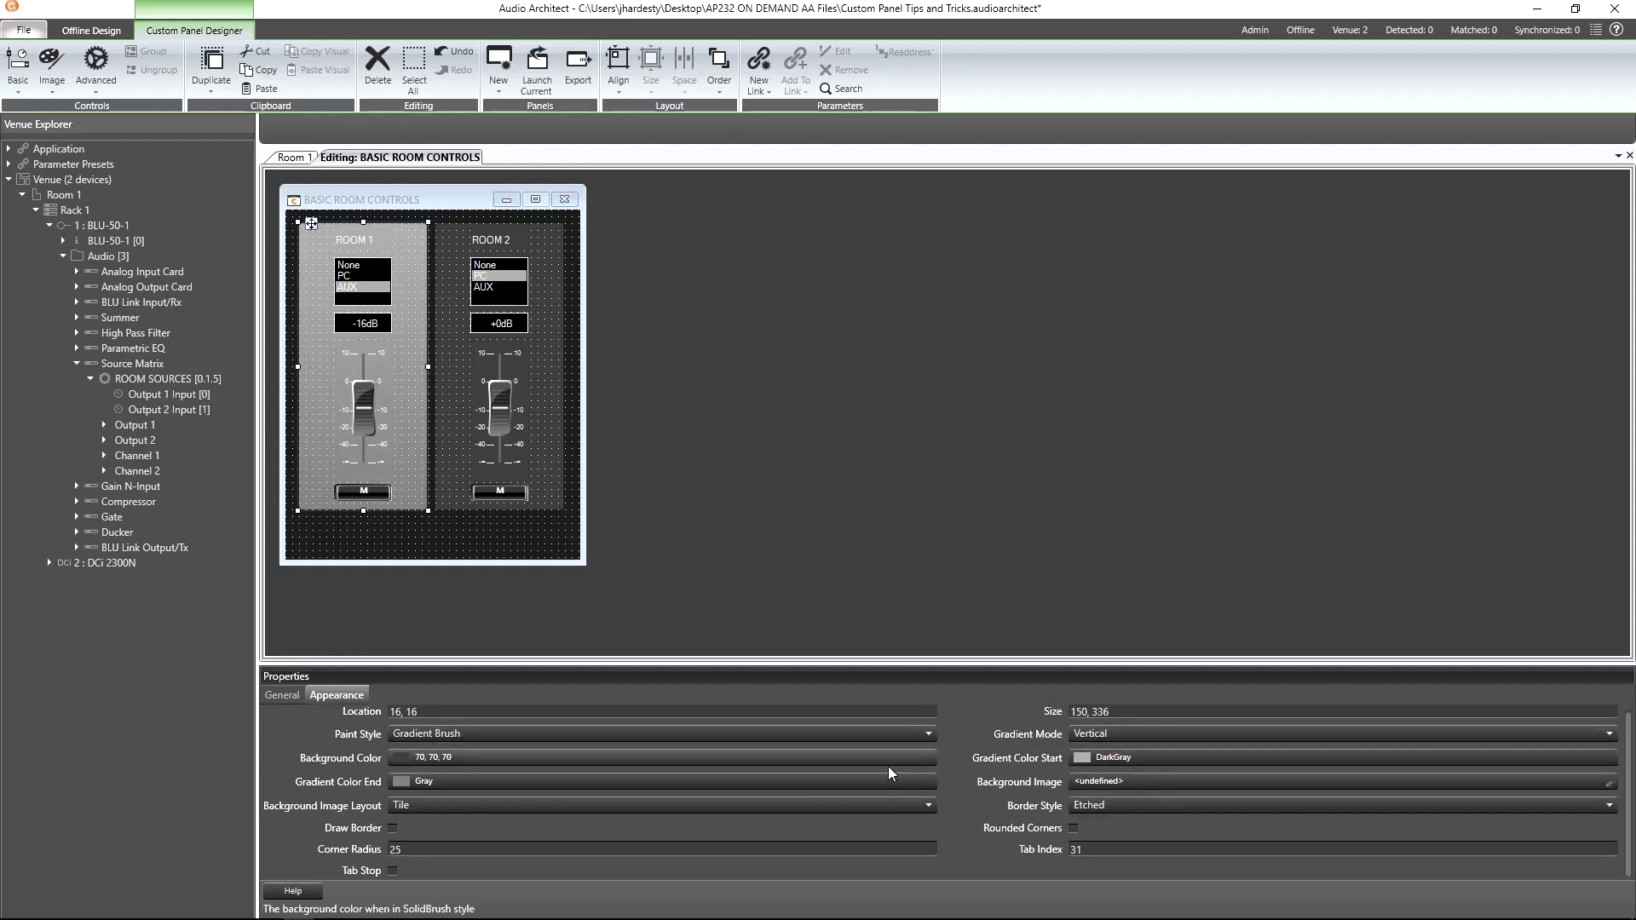
Set the Room 1 background's Gradient Color Start to 40, 40, 40 and give the Room 2 background the same vertical gradient
click(1106, 763)
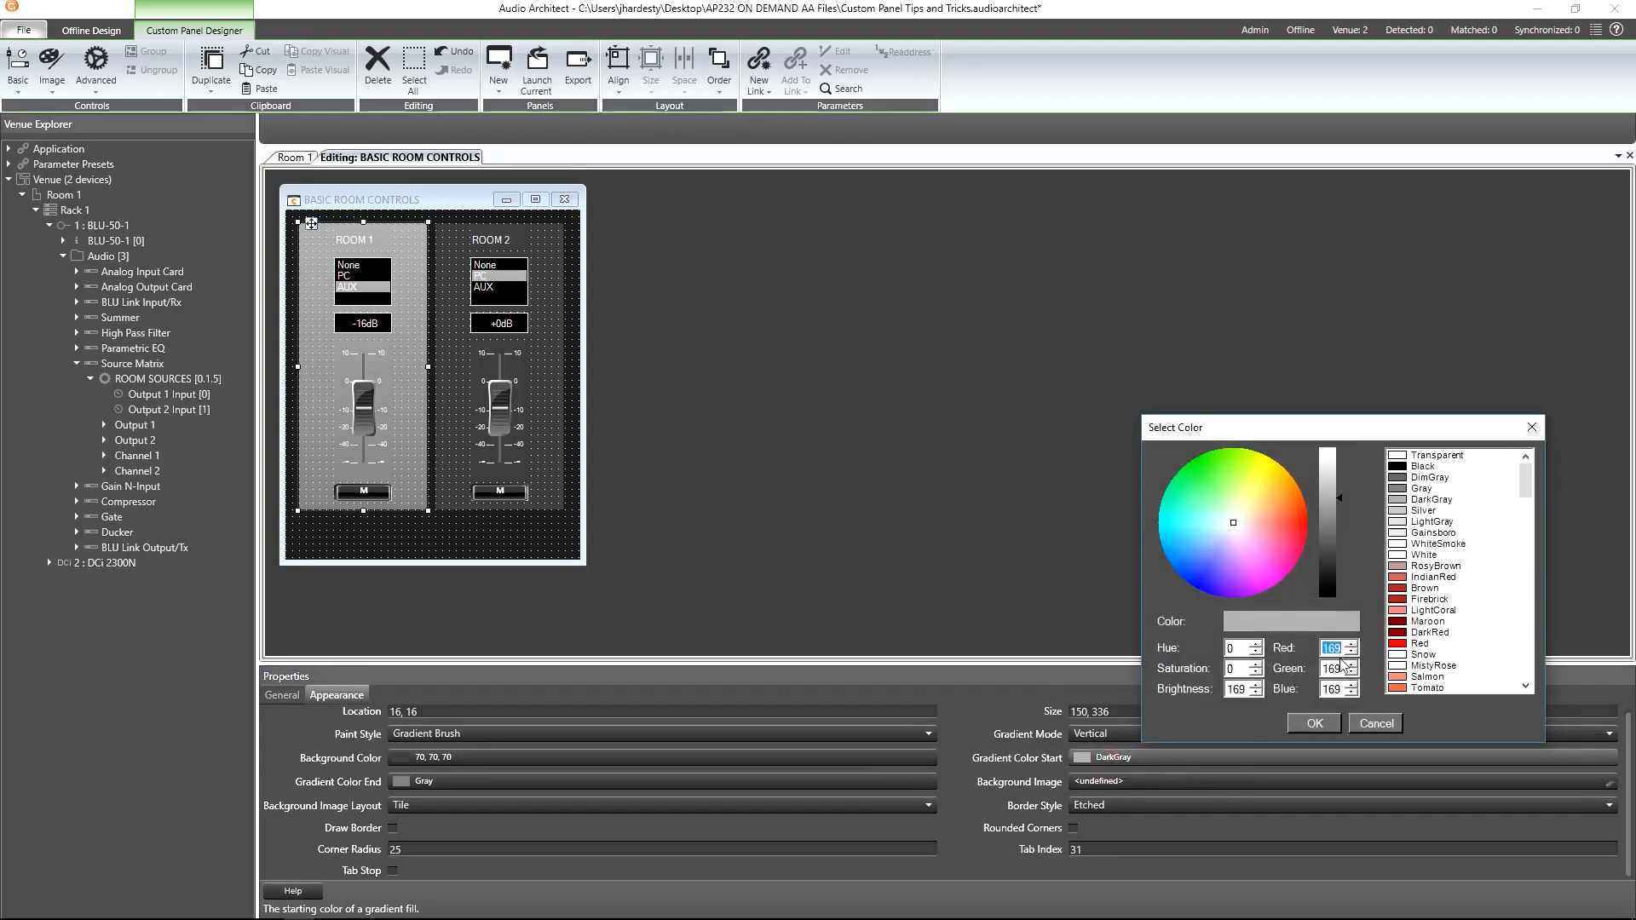
text(40)
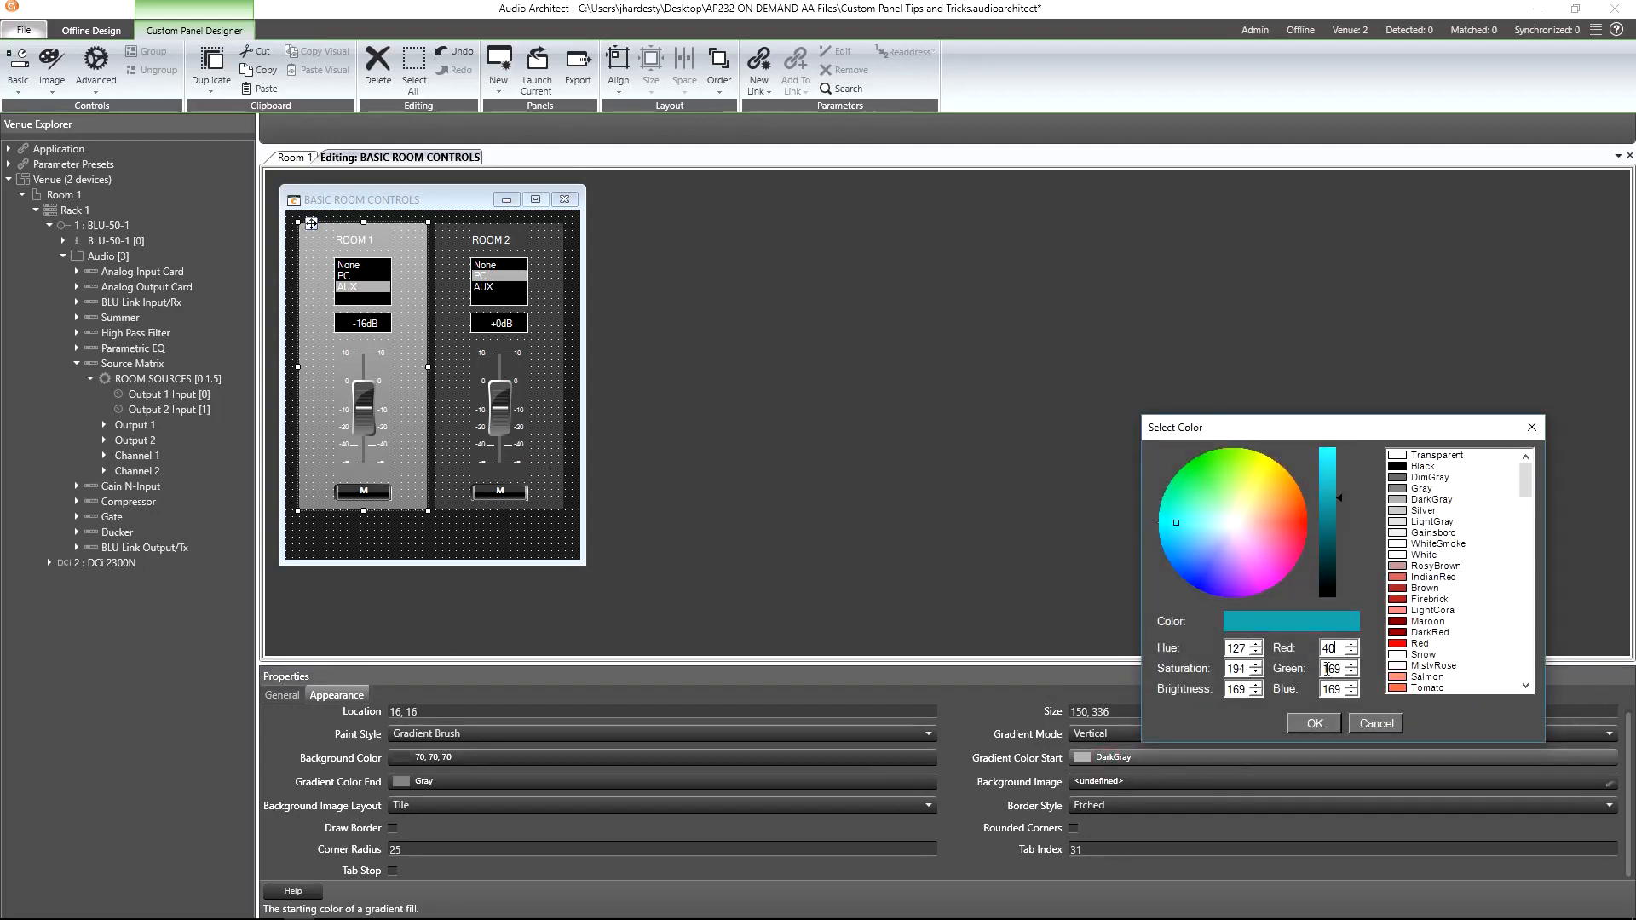
double_click(1326, 669)
text(40)
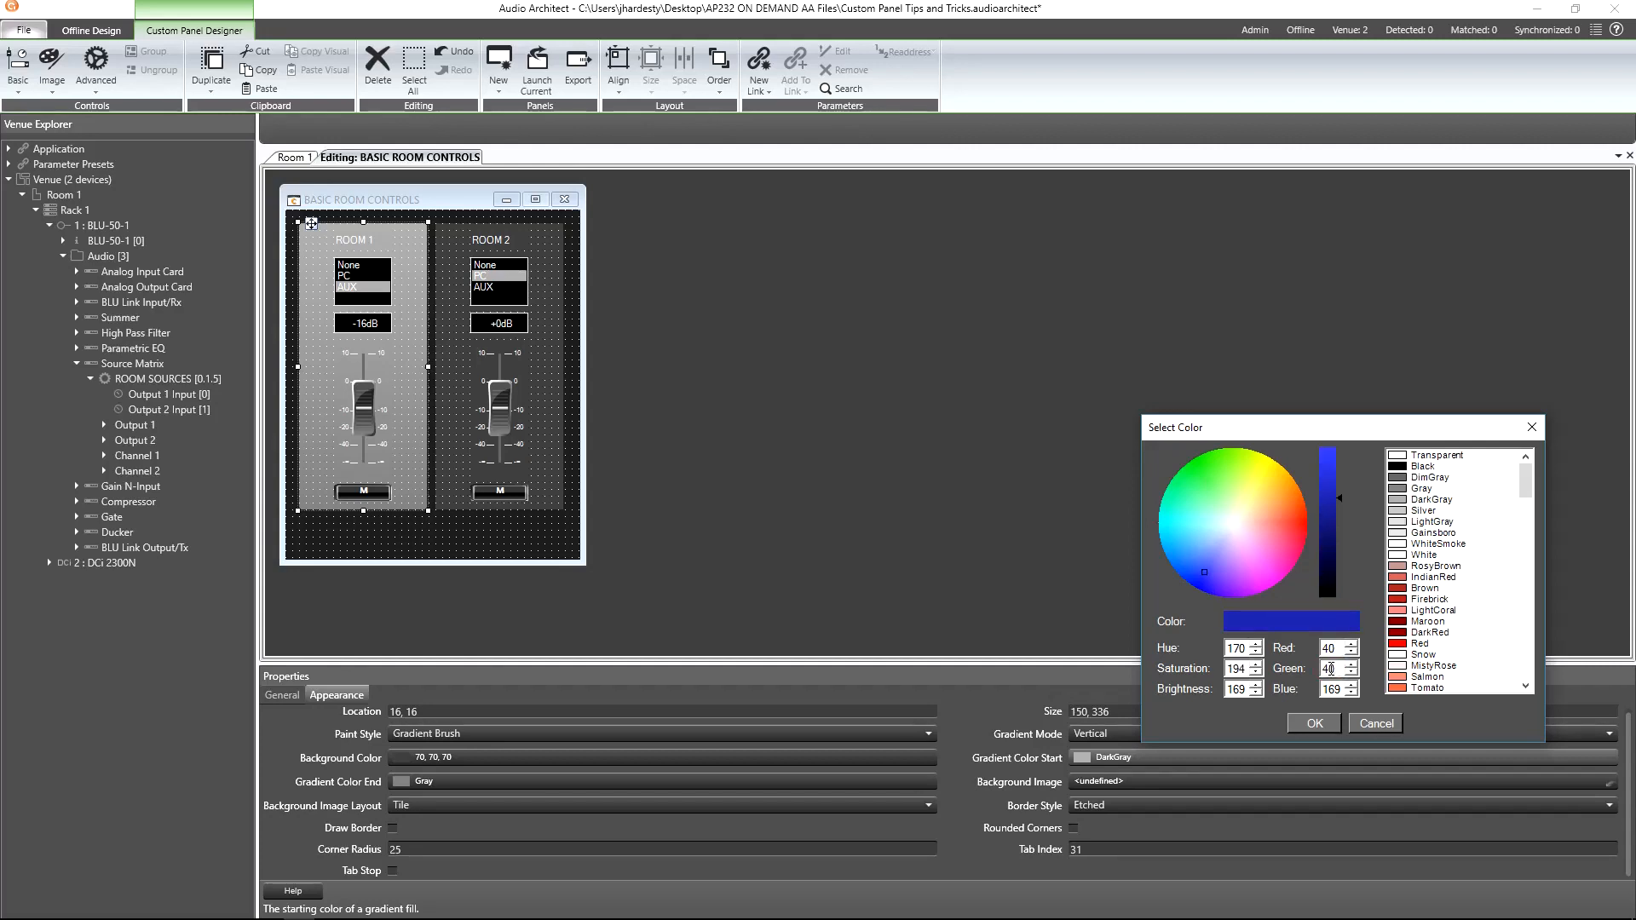
double_click(1329, 688)
text(40)
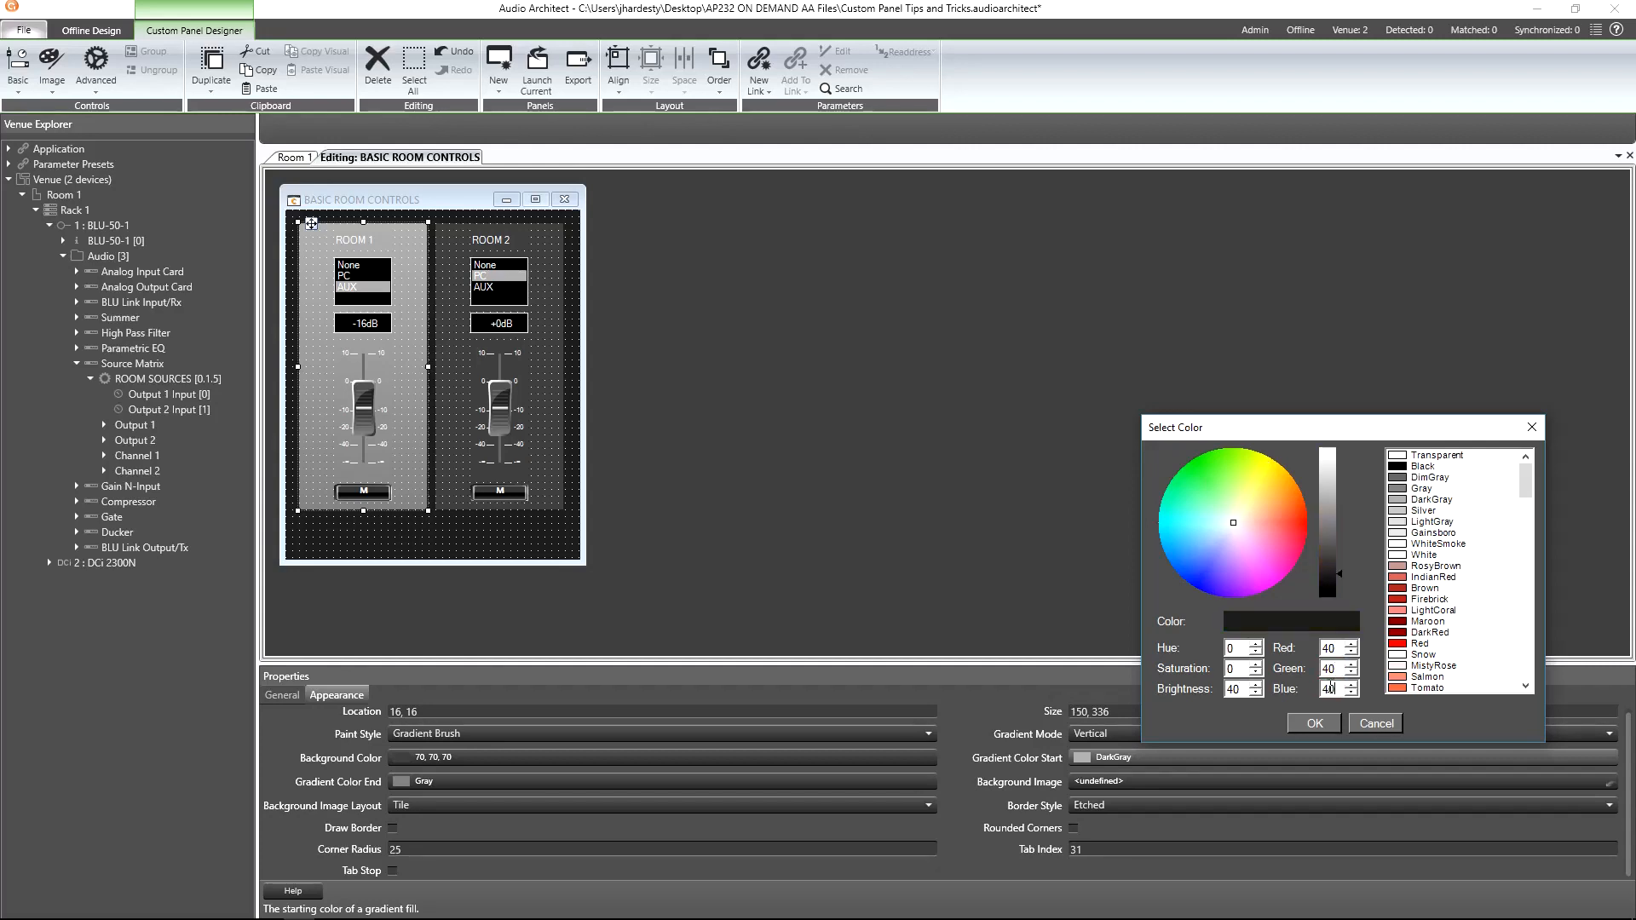
click(1324, 727)
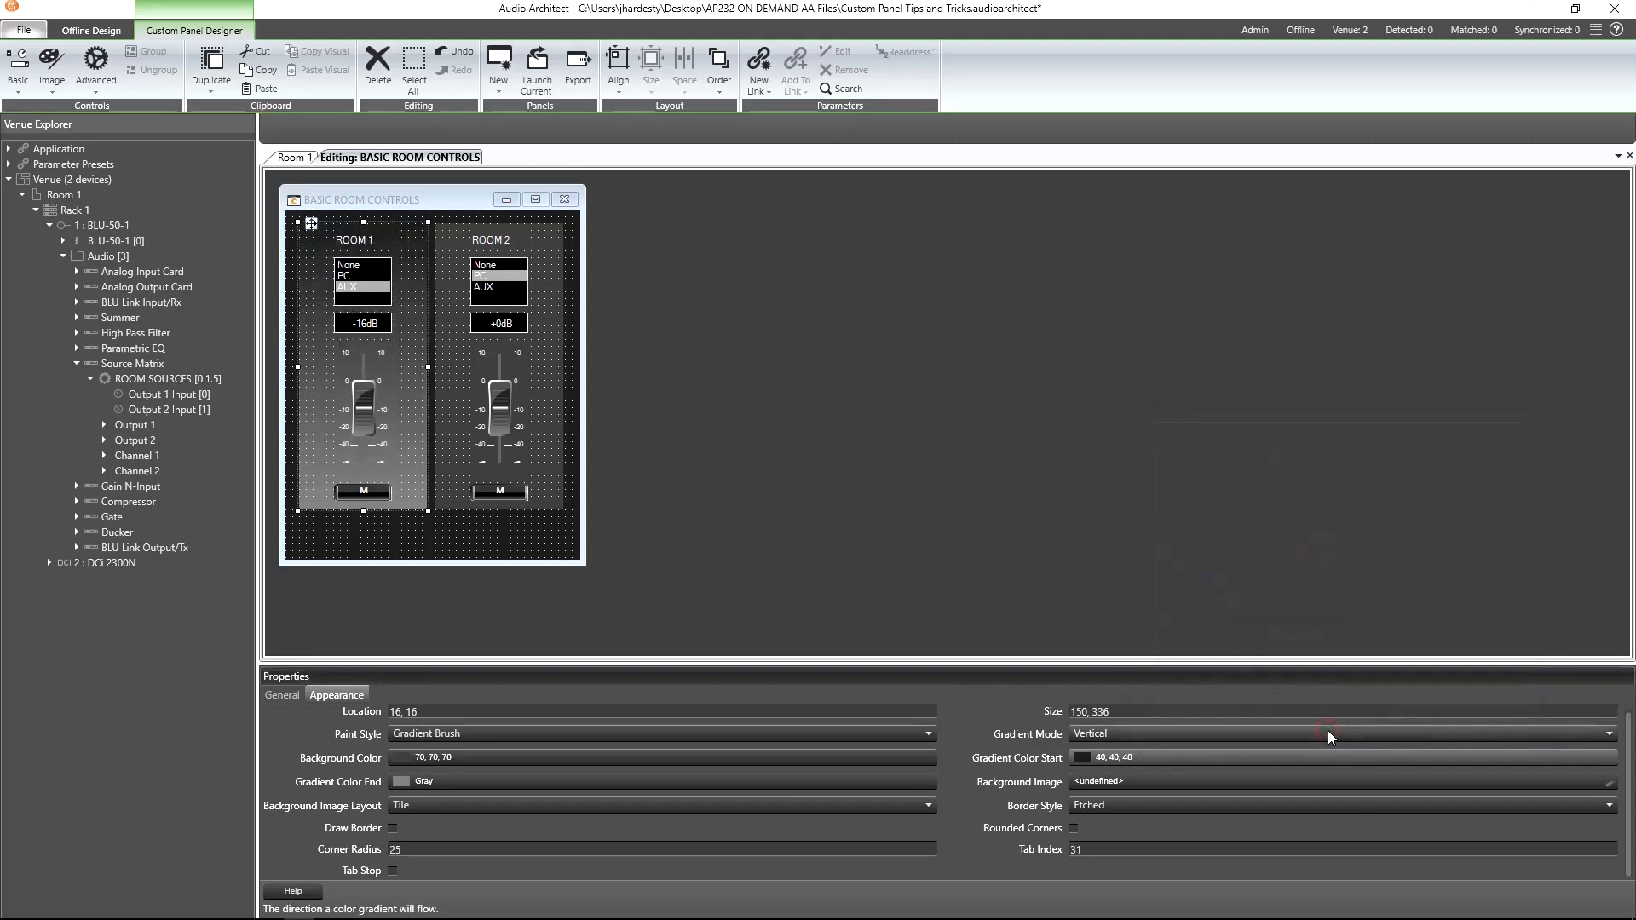
click(536, 549)
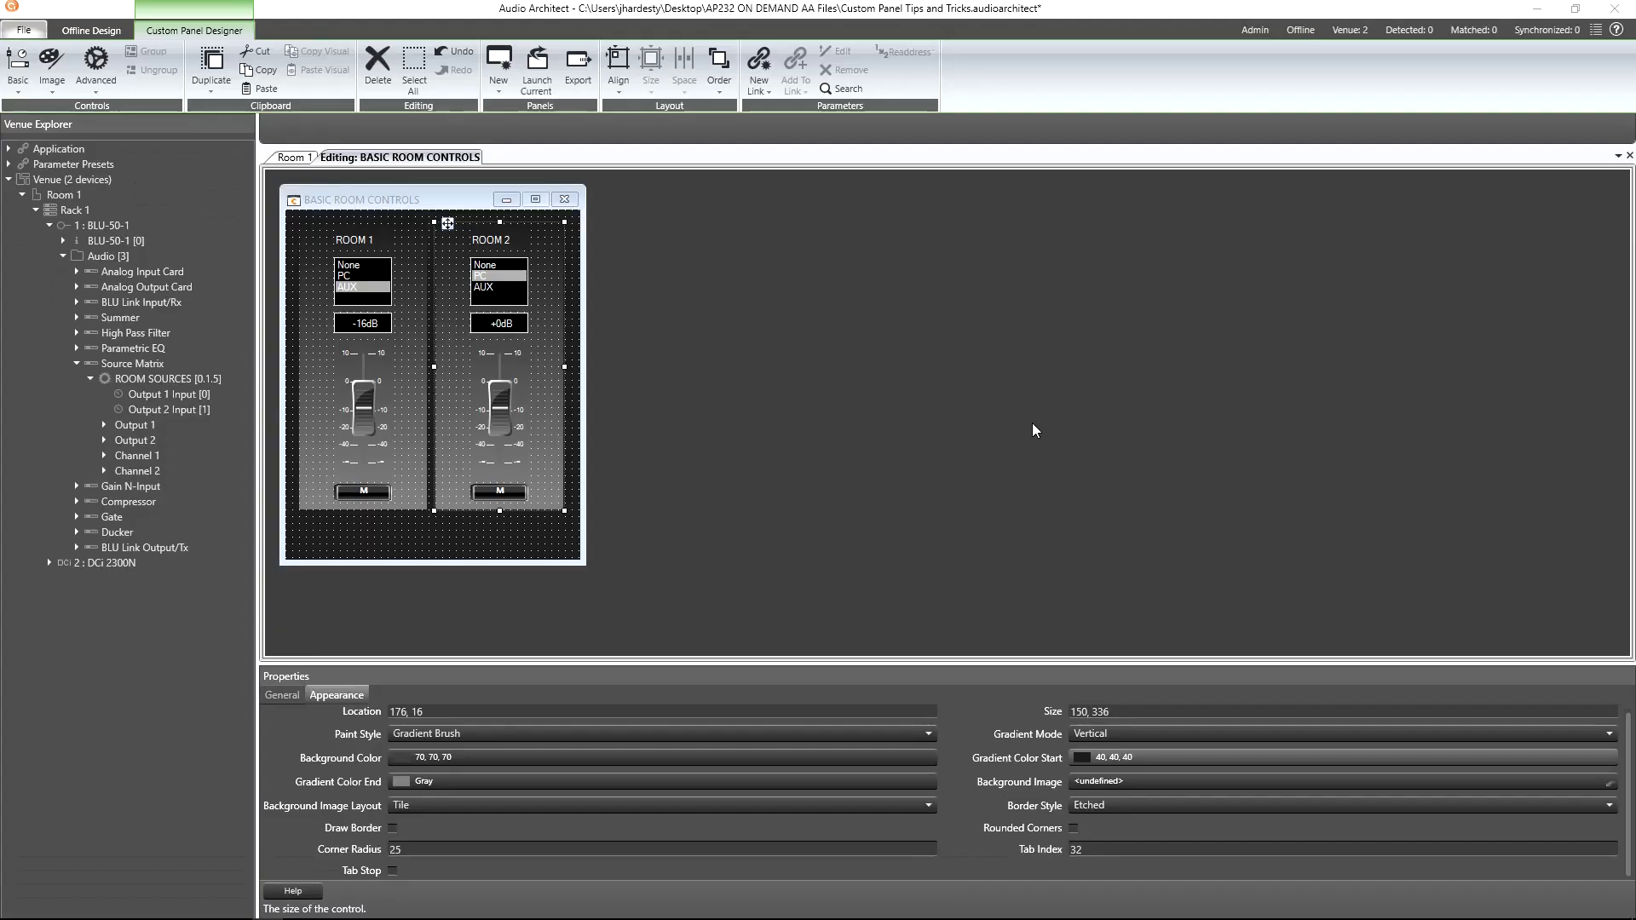
Launch the current panel and test Room 1 by choosing PC as source, raising the fader to about -6 dB and toggling the mute
click(538, 89)
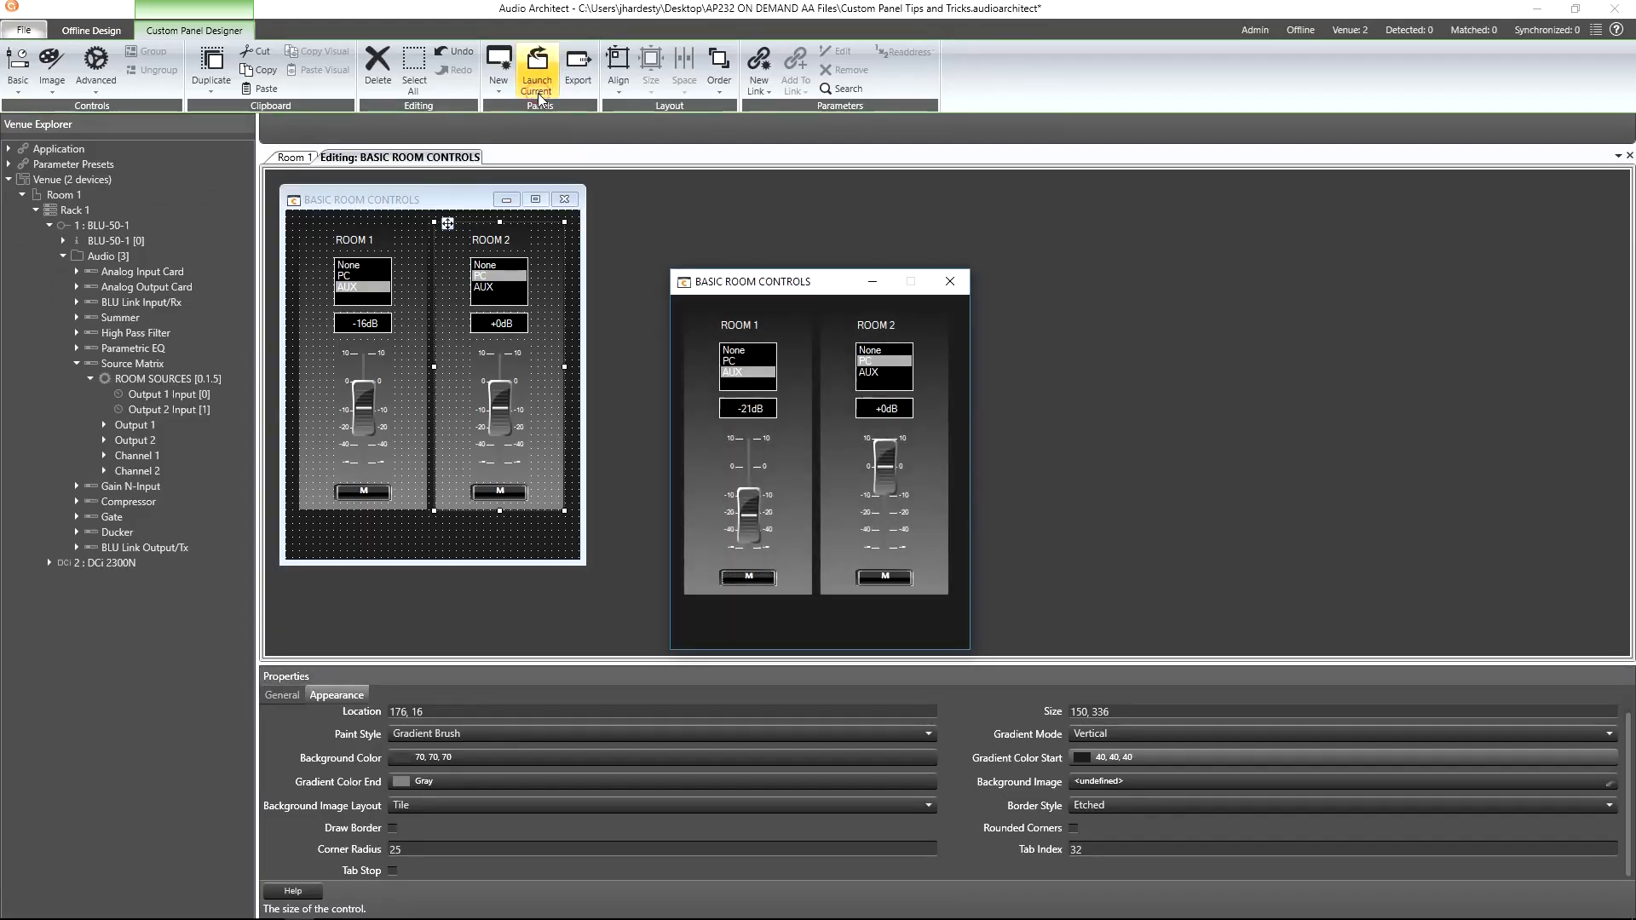
click(747, 351)
click(738, 361)
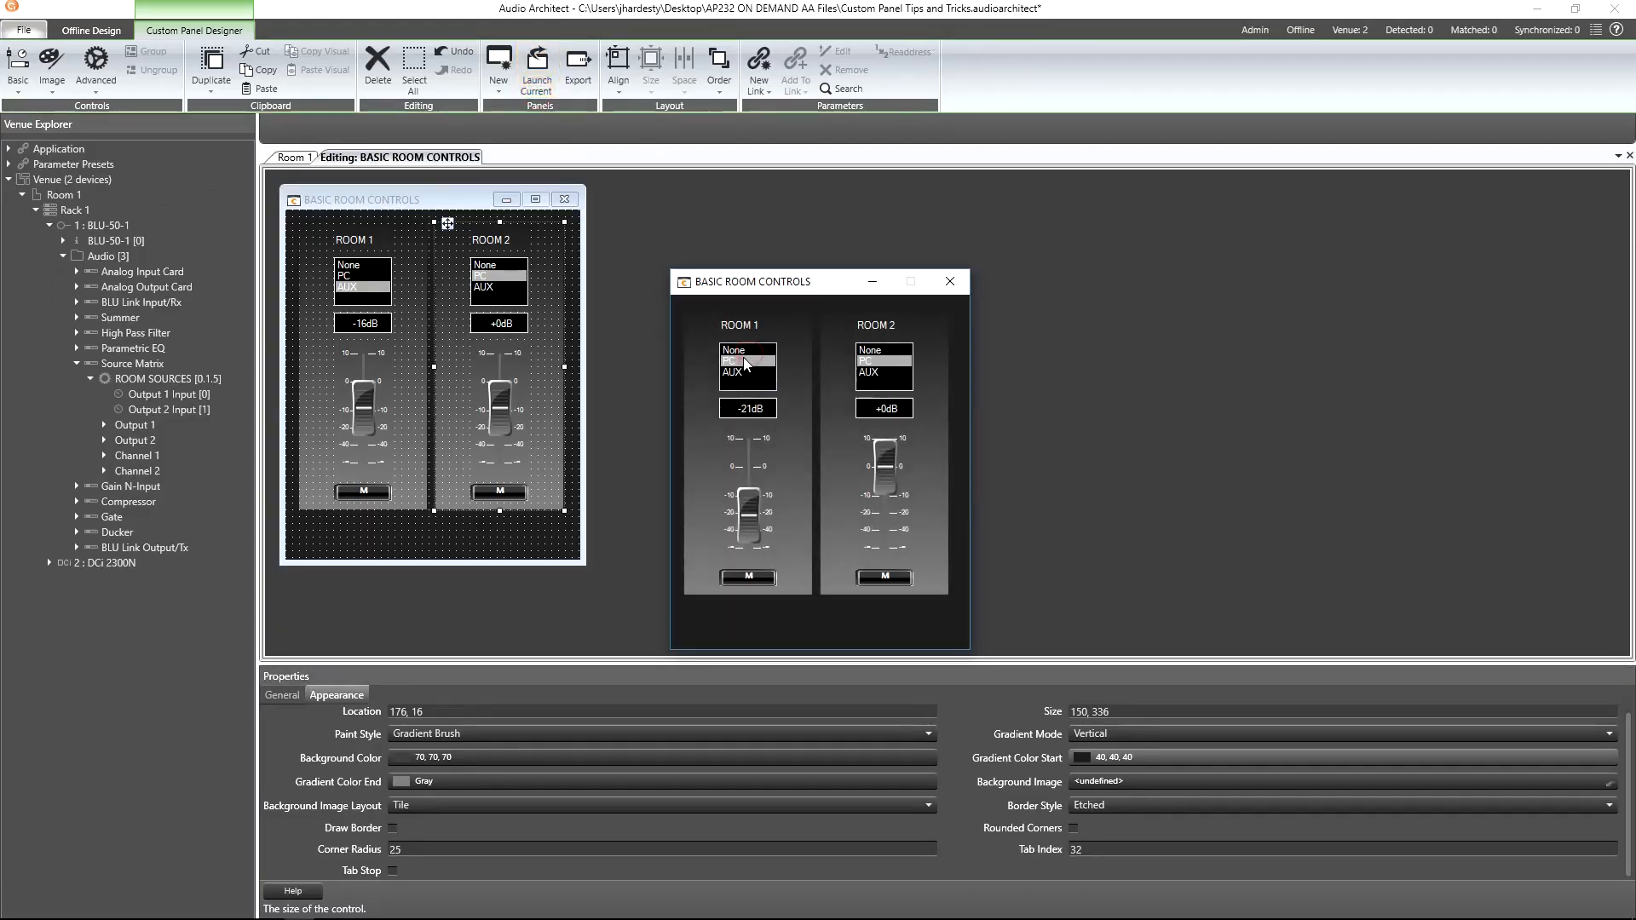
drag(747, 516, 747, 483)
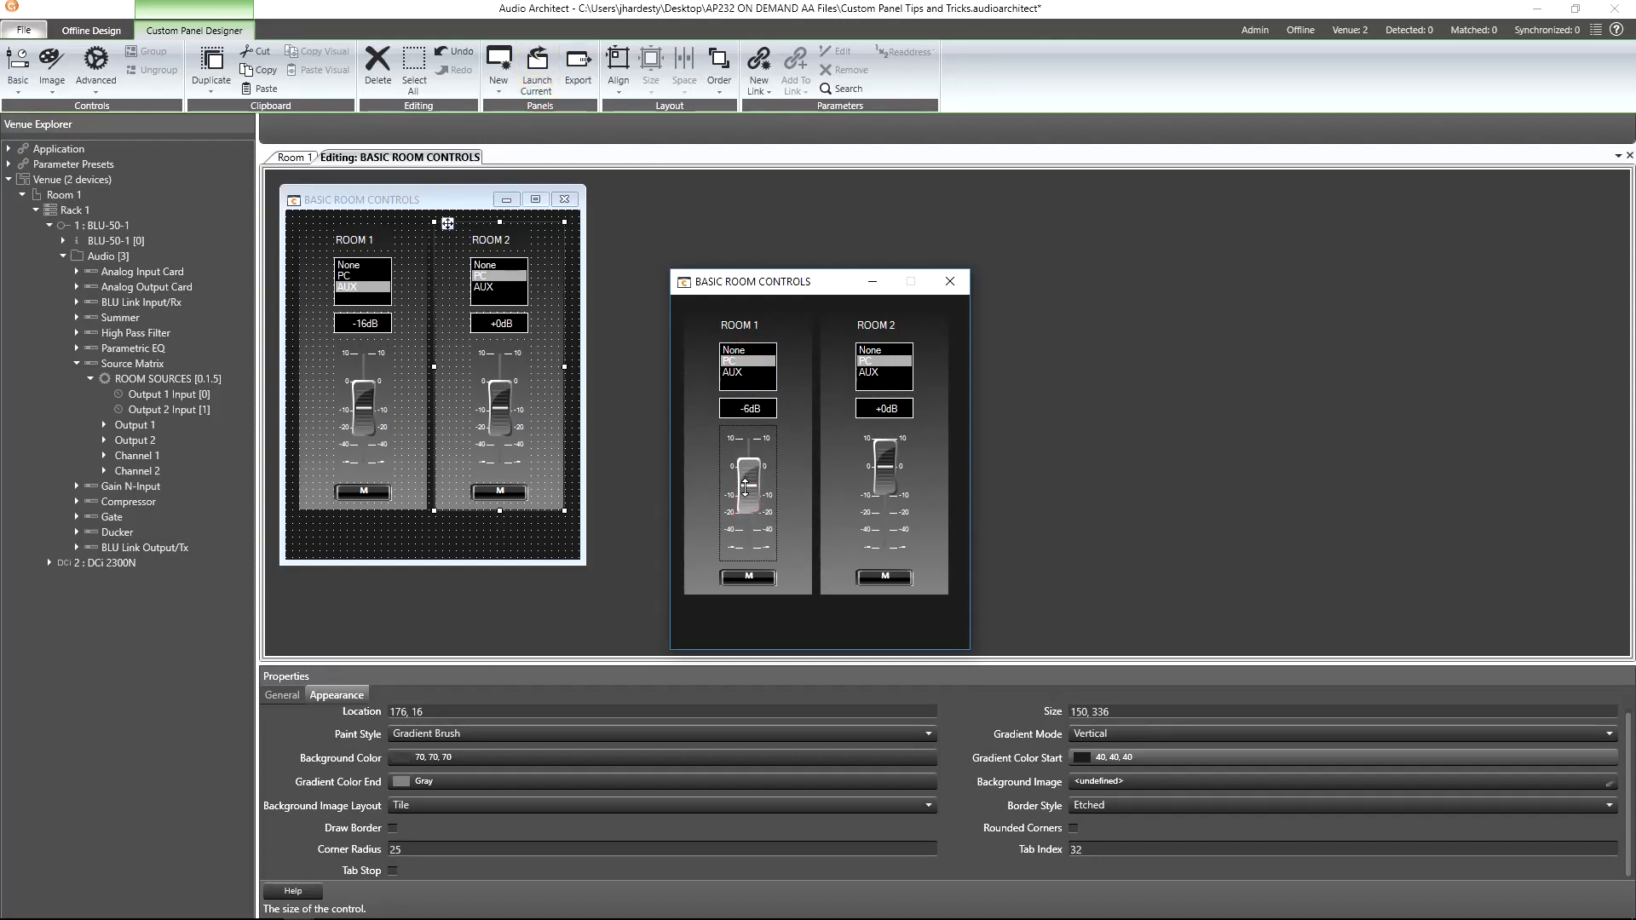
click(750, 577)
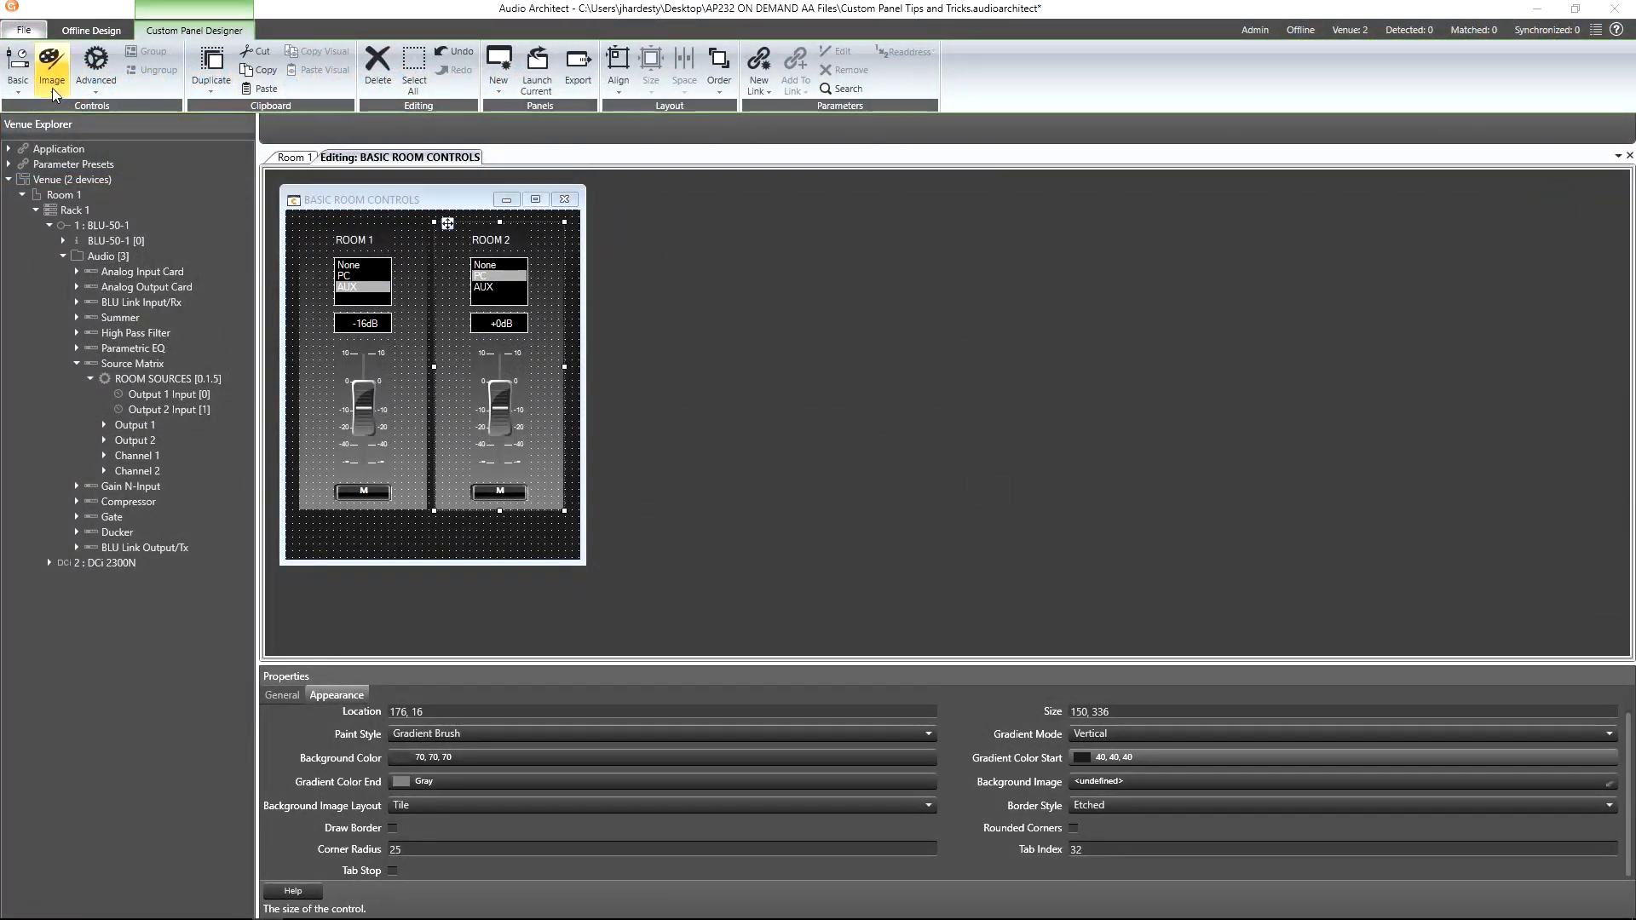
Look over the basic control types, relaunch the current panel and view the preset commands offered by its window
click(17, 81)
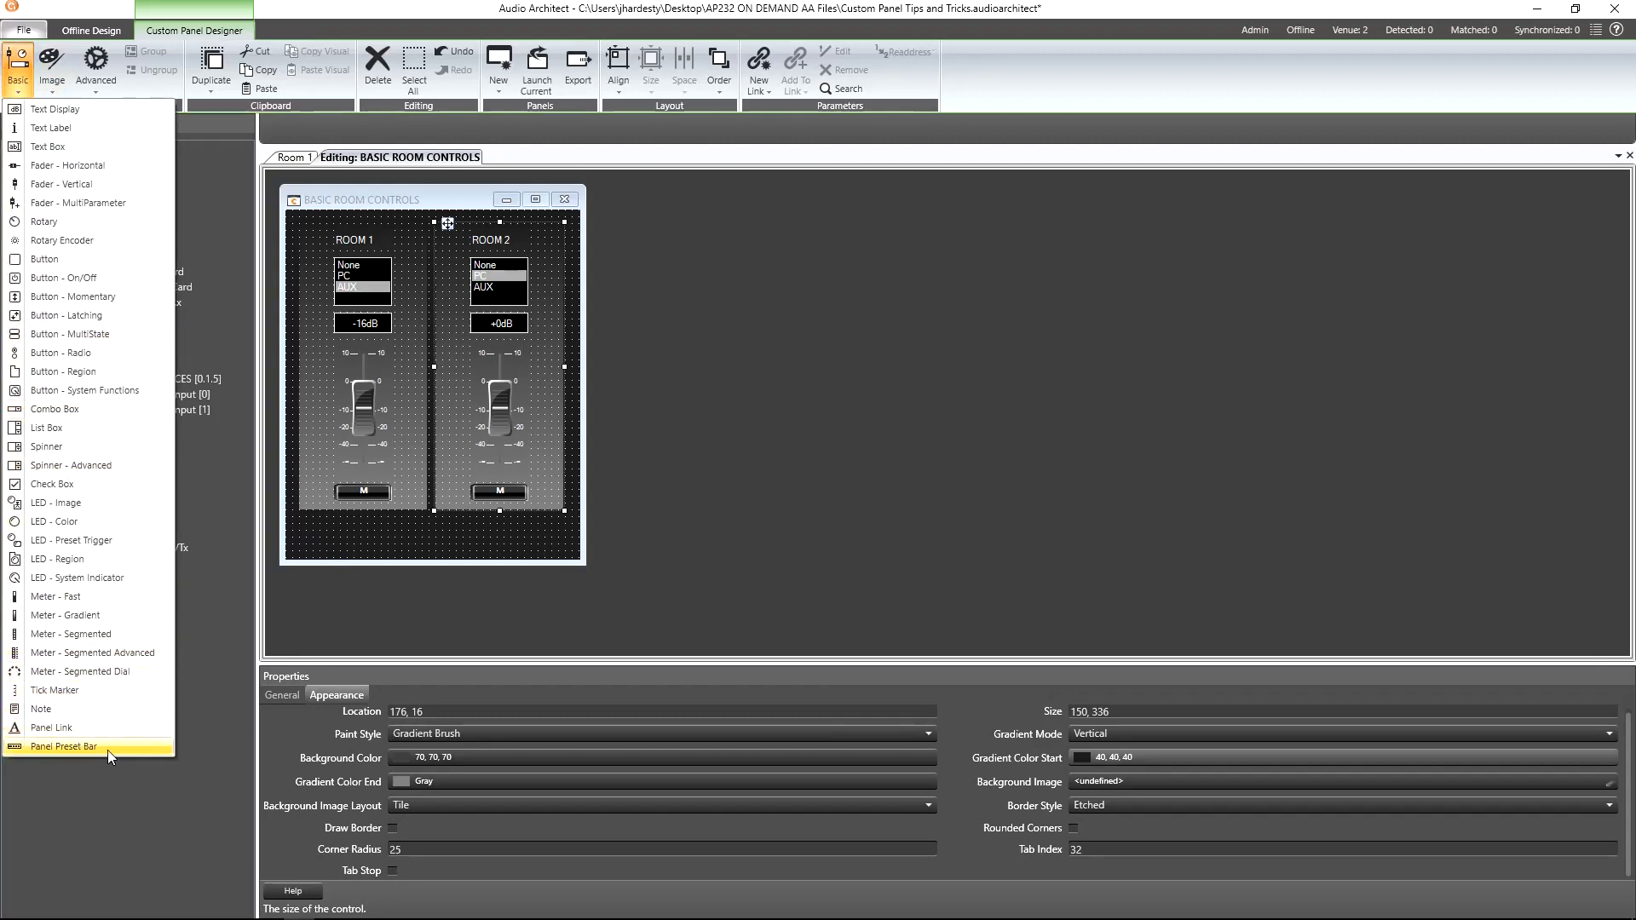
click(500, 602)
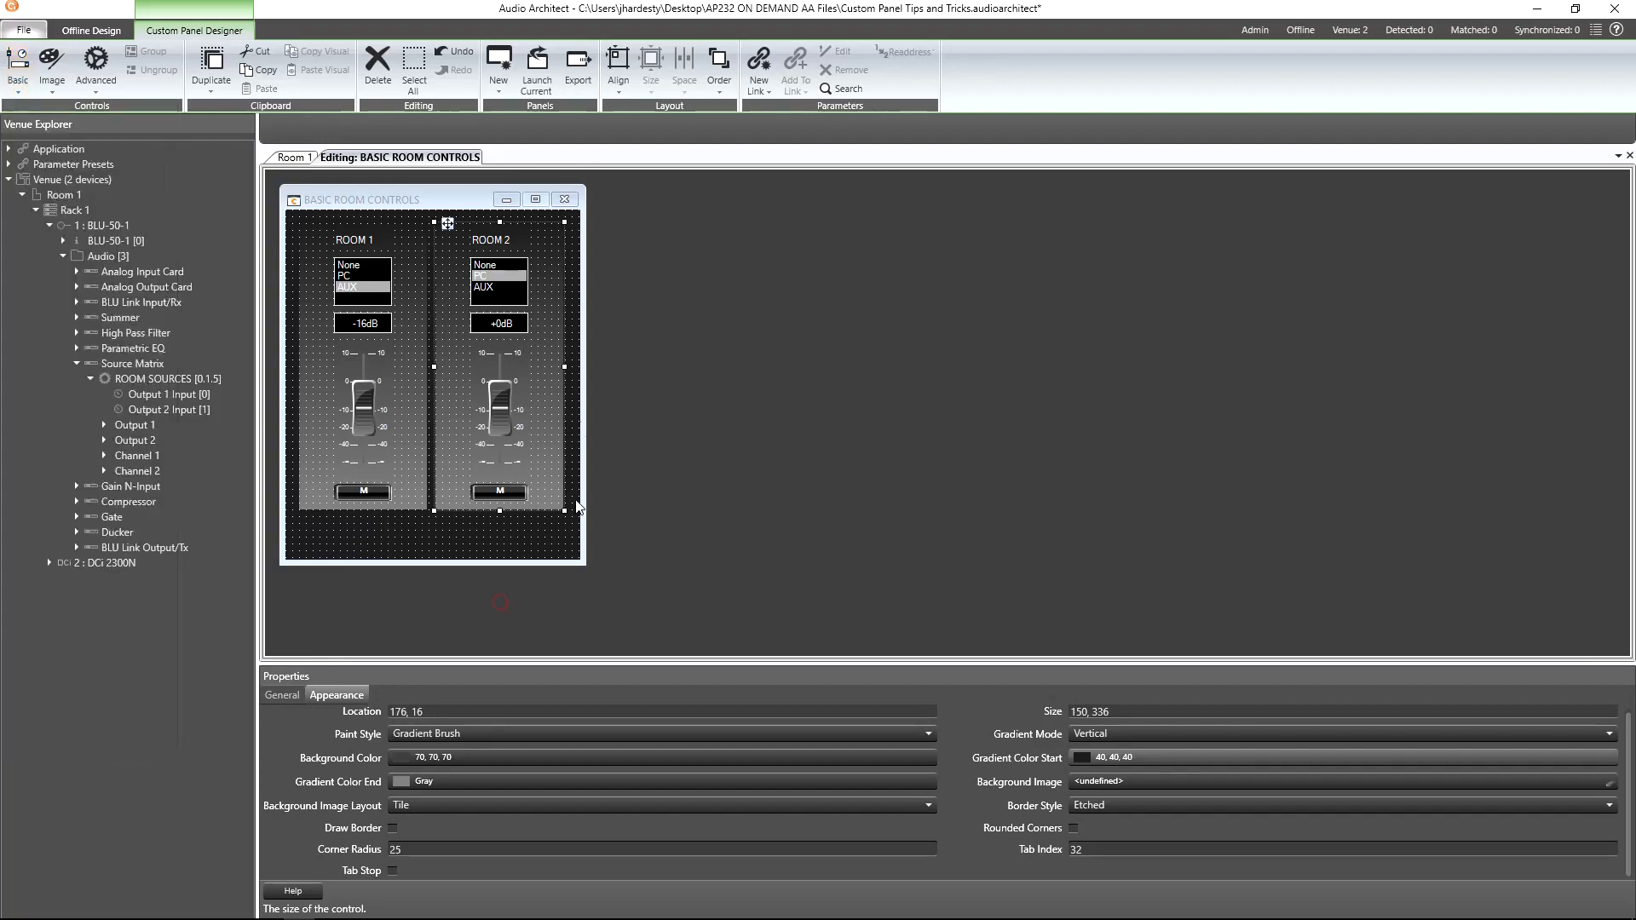
click(536, 69)
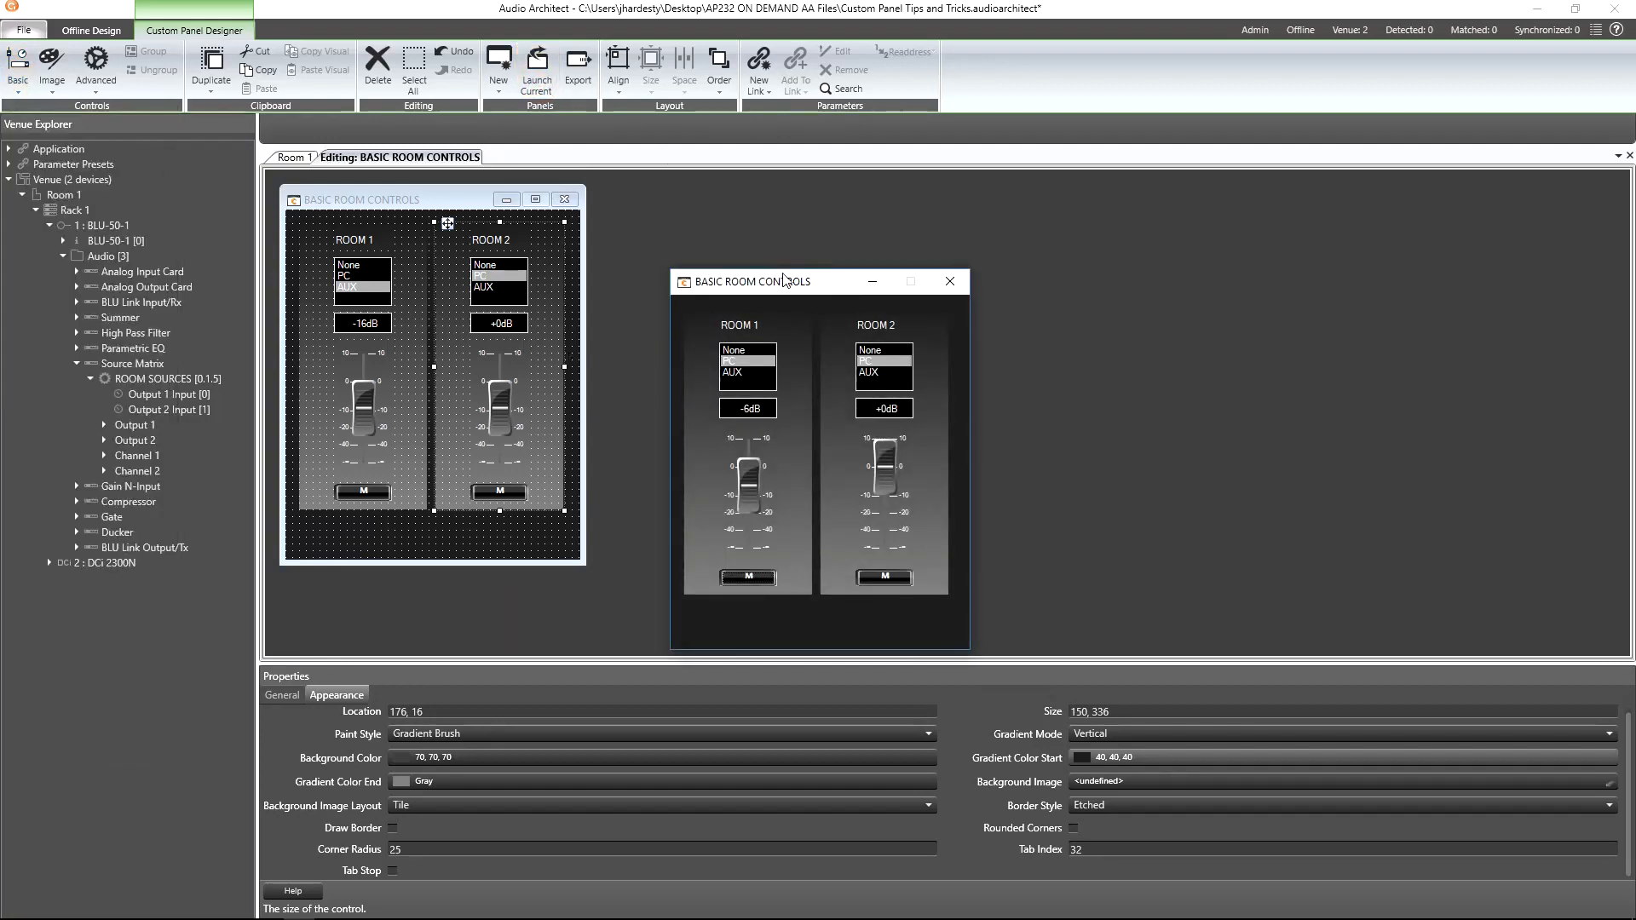
right_click(792, 278)
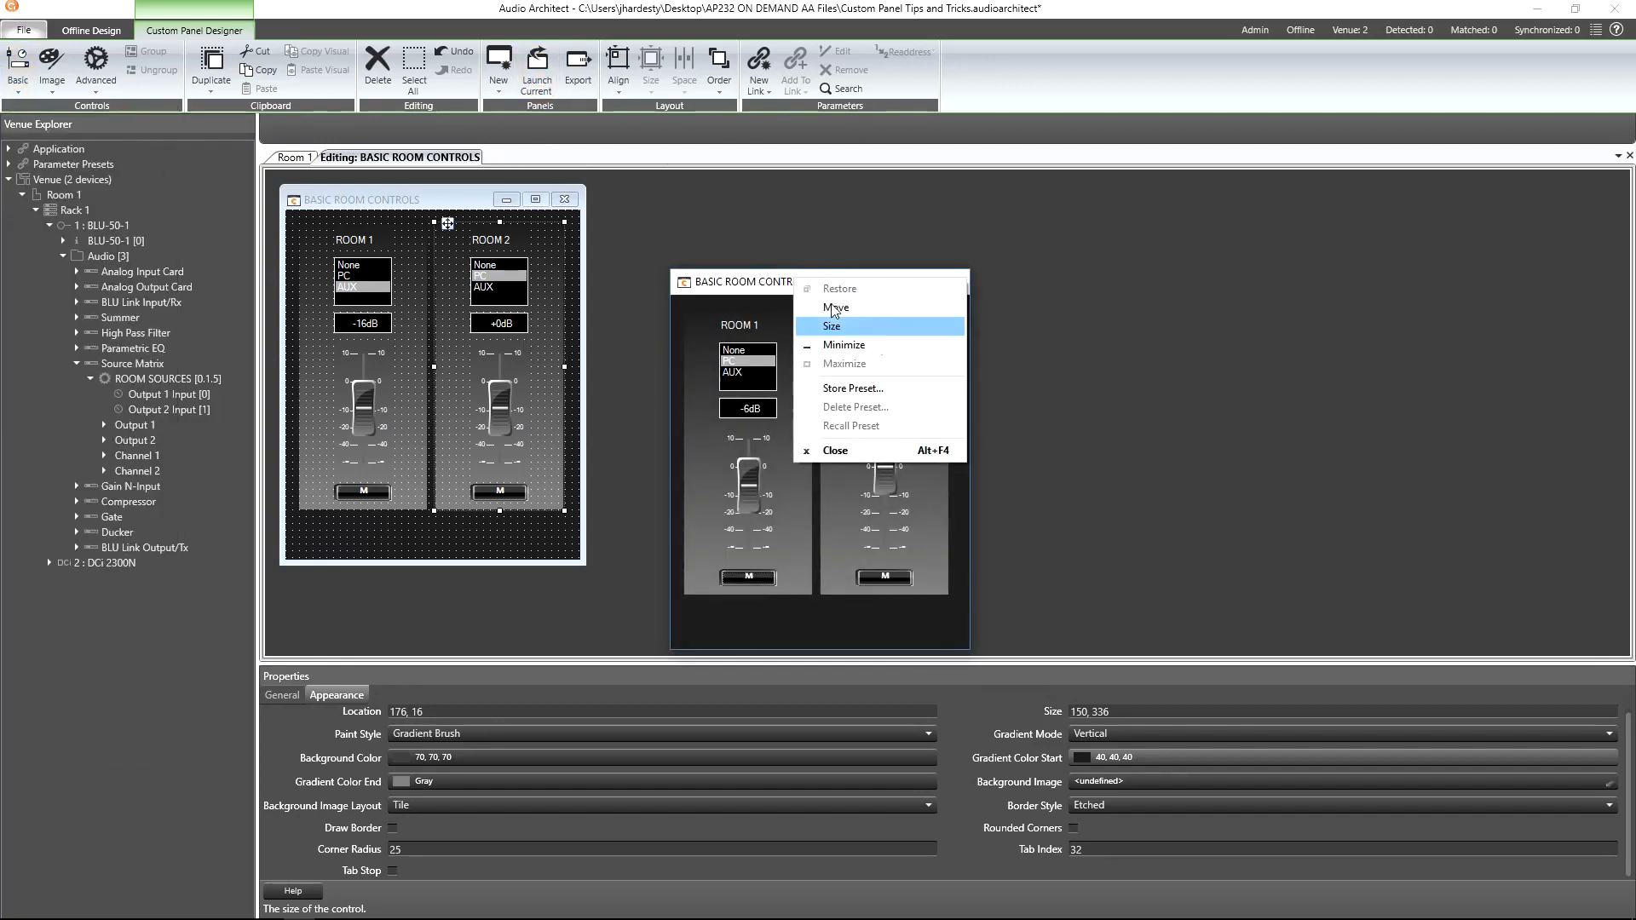
click(684, 286)
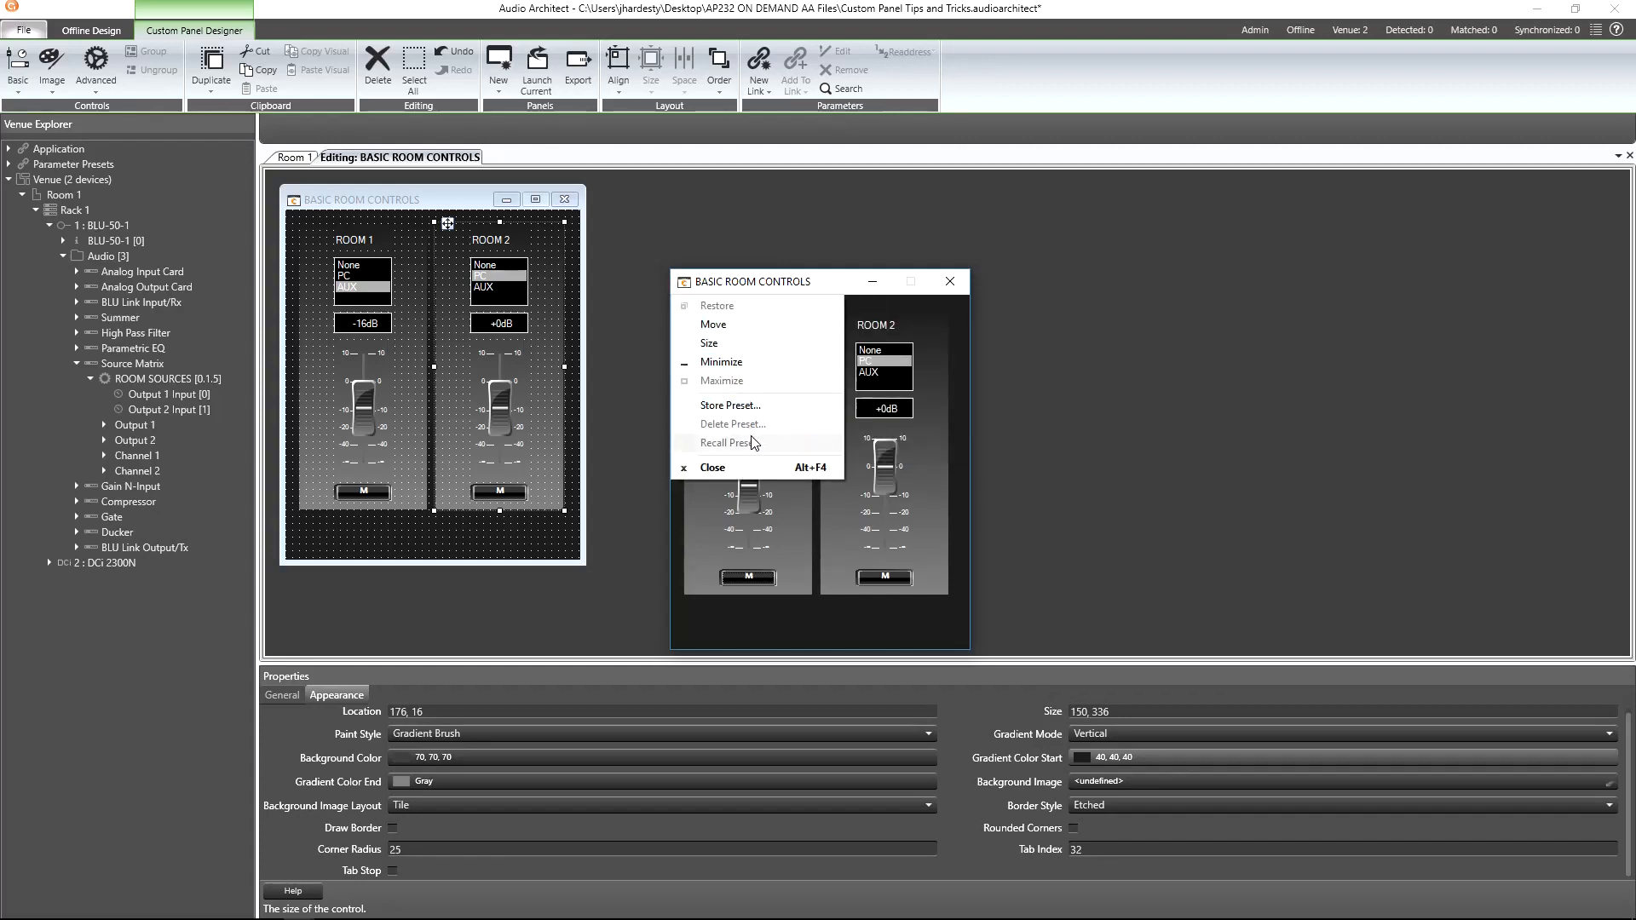
click(820, 287)
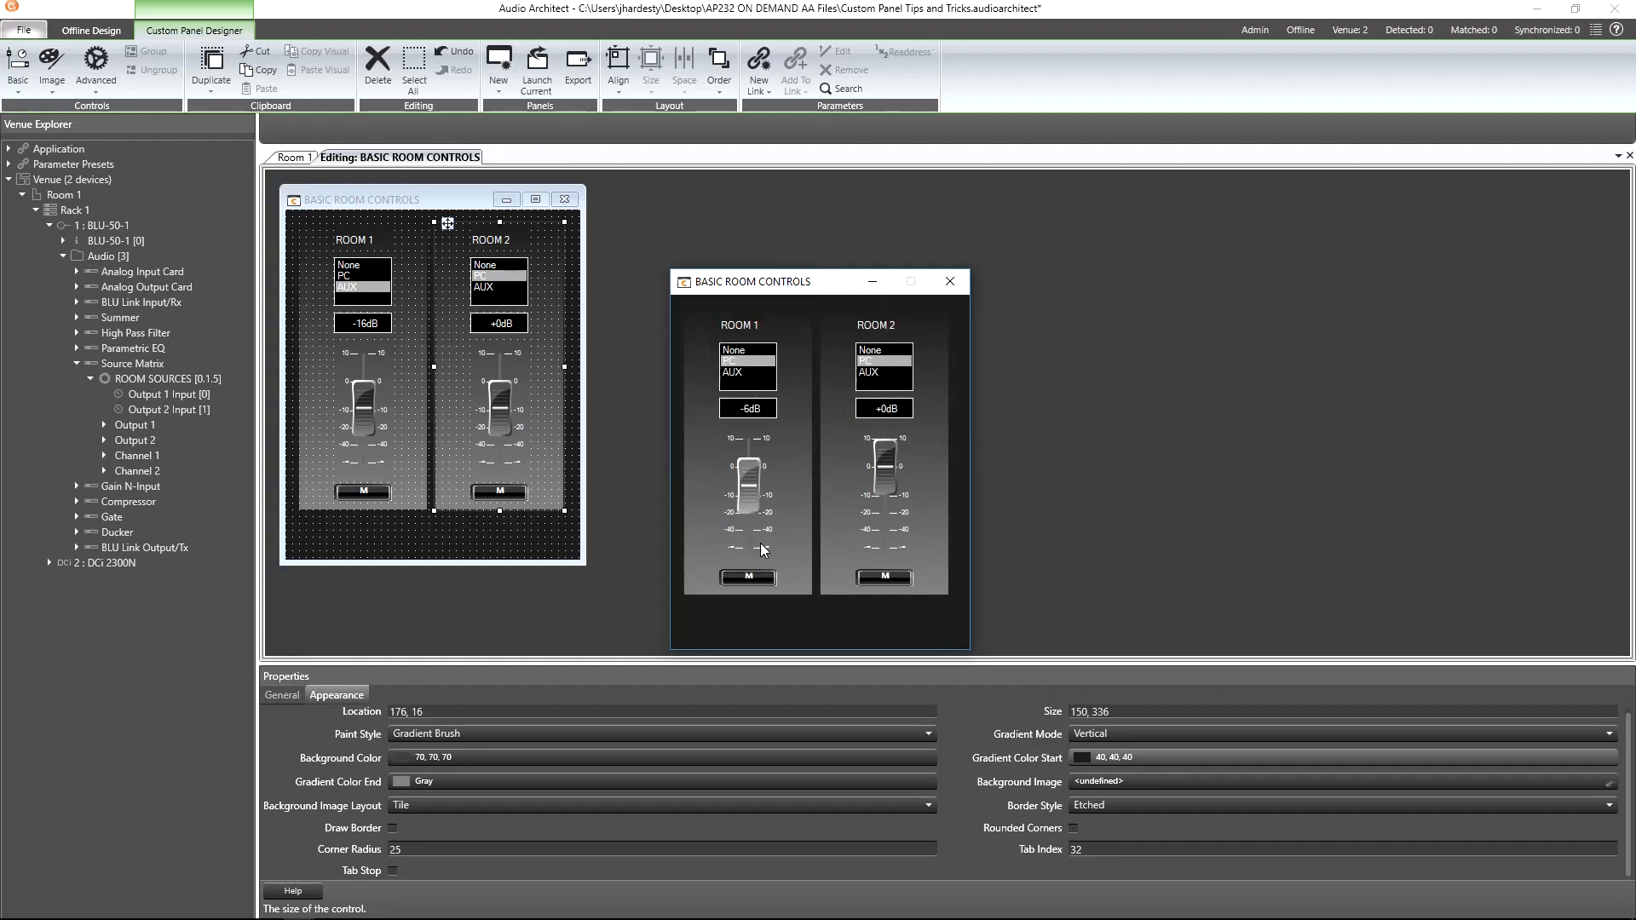
Mute Room 1 and Room 2 in the launched panel and set both room sources to None
click(748, 577)
click(884, 577)
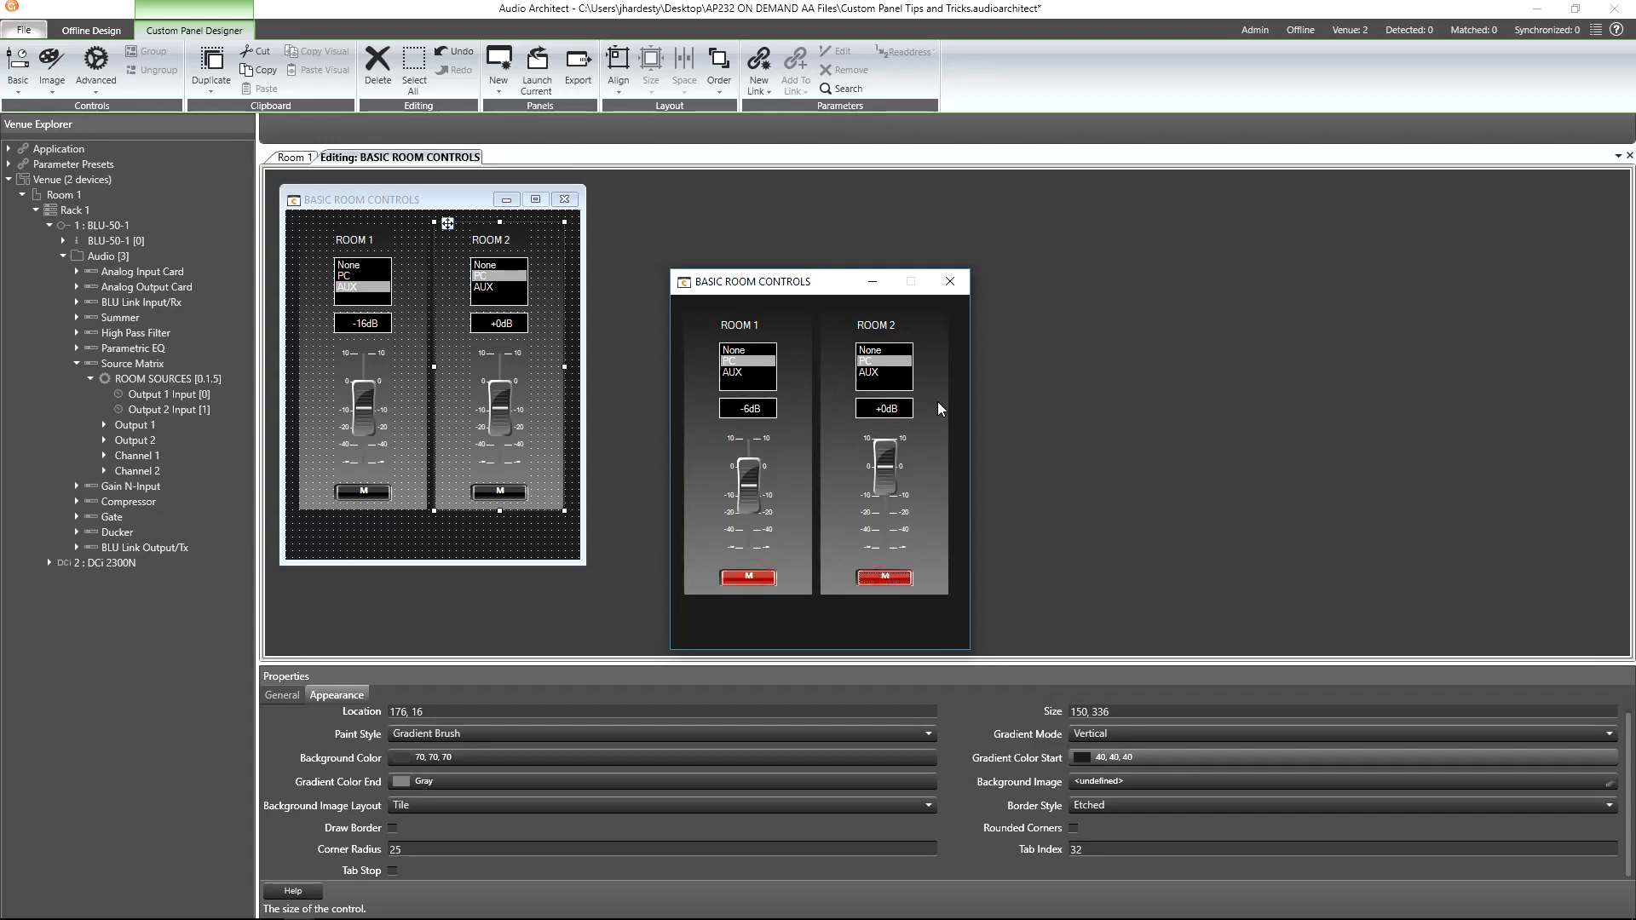
click(886, 349)
click(756, 350)
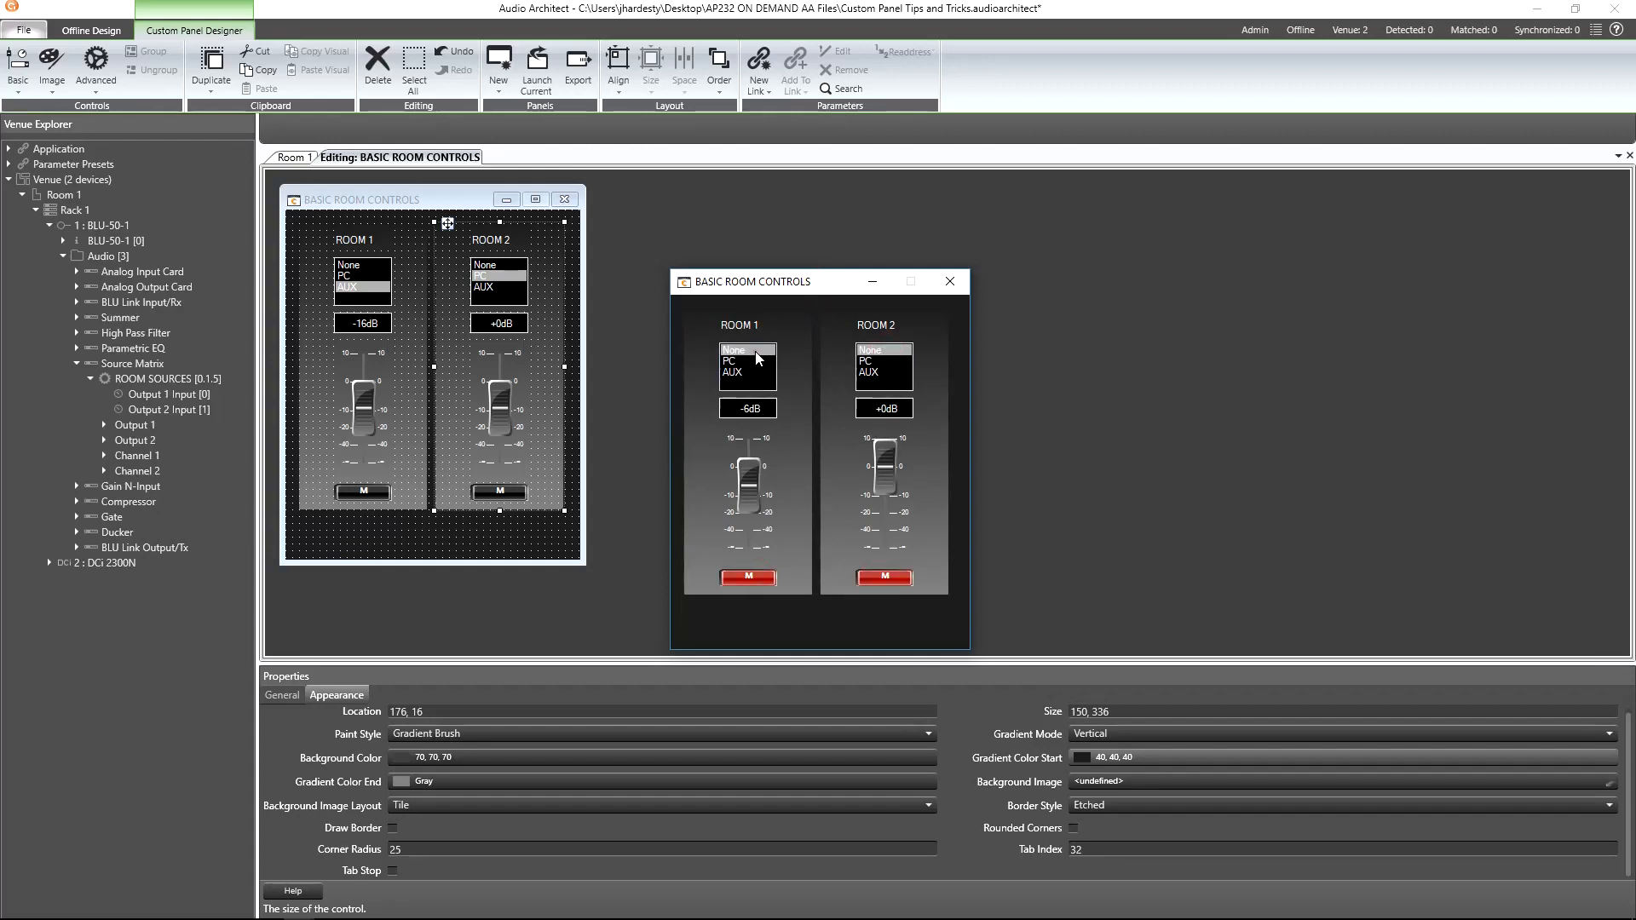
Store the current panel settings as preset 1, named Mute Rooms
click(757, 350)
right_click(825, 294)
click(883, 399)
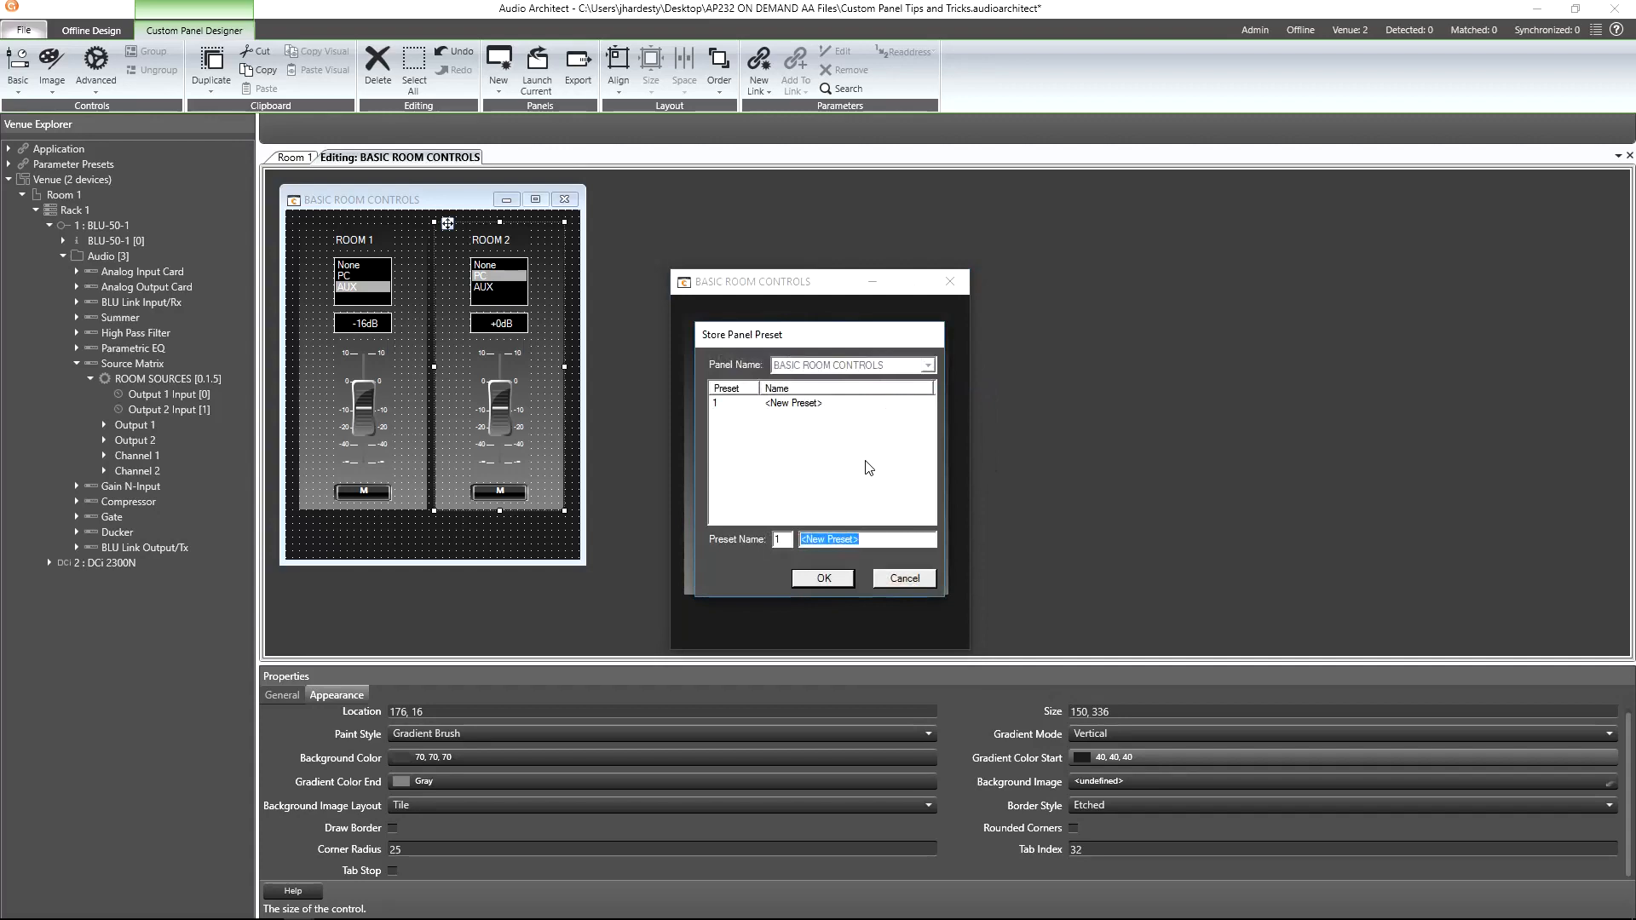
text(Mute Rooms)
click(826, 583)
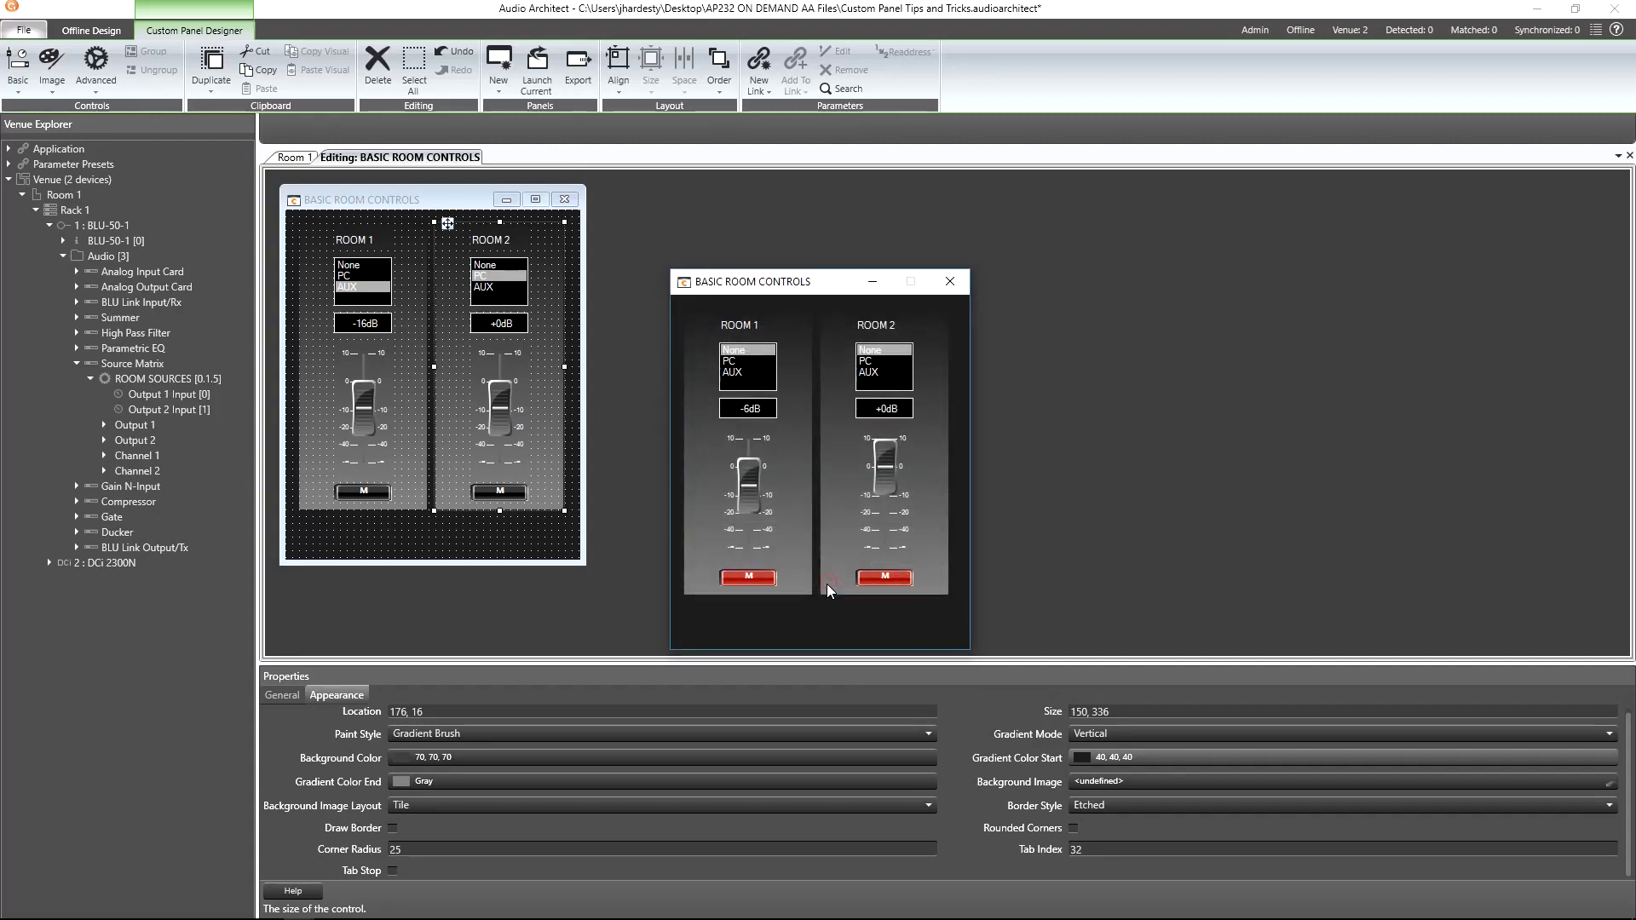
Unmute Room 1 and Room 2 in the launched panel and set both room sources to PC
click(757, 579)
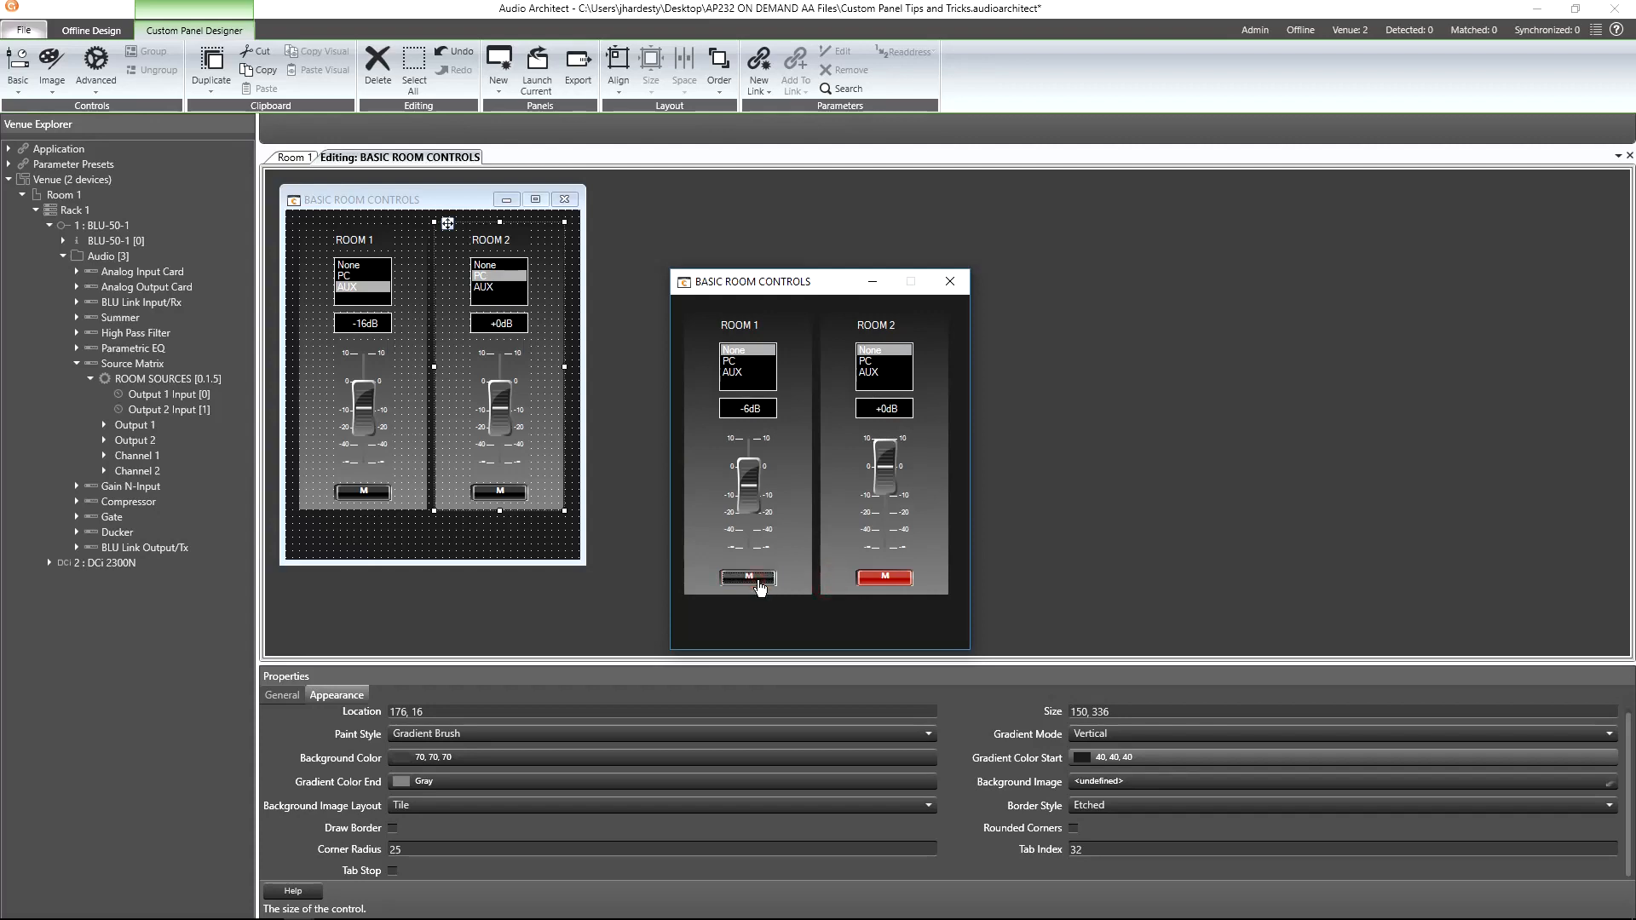
click(873, 579)
click(734, 362)
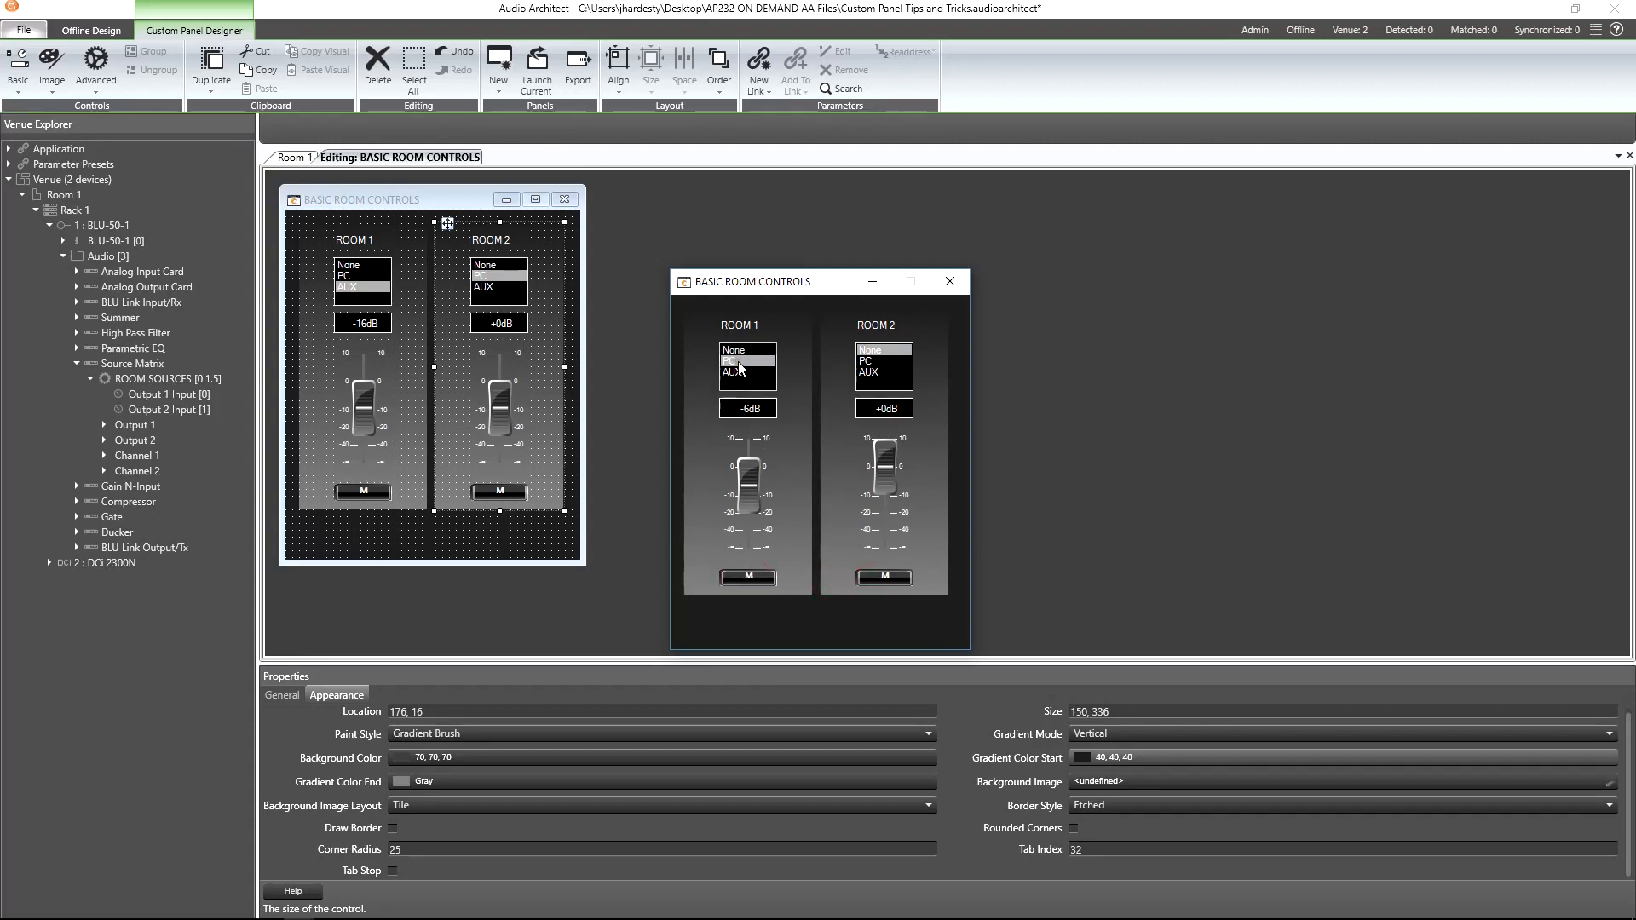
click(866, 361)
Set the Room 1 and Room 2 levels to -10 dB in the launched panel
double_click(754, 409)
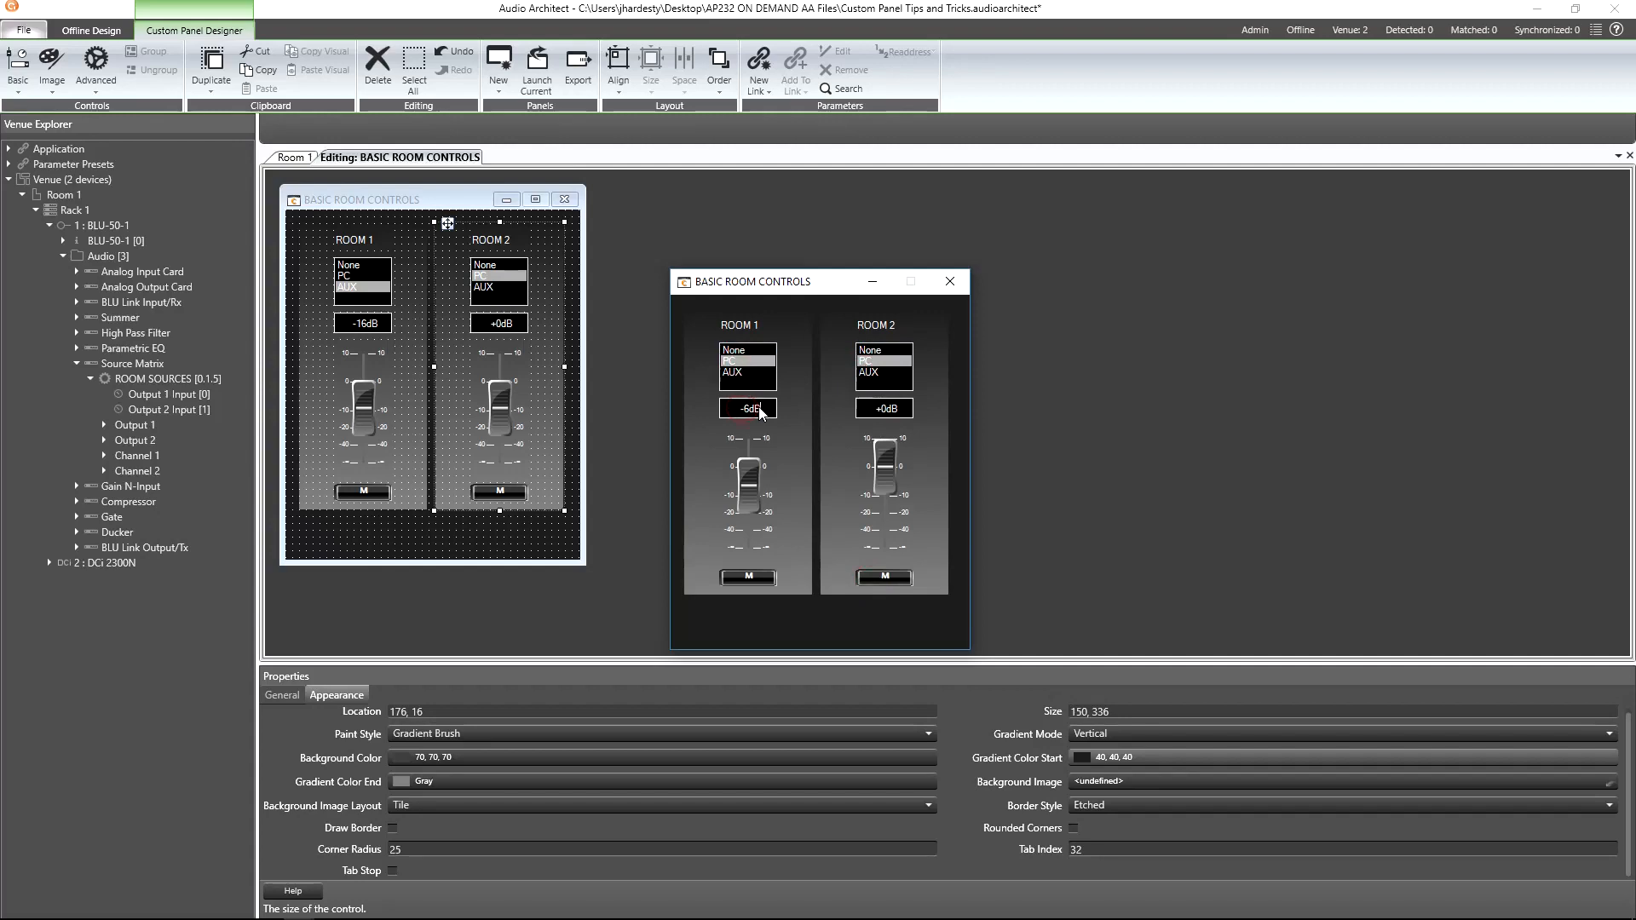
text(-)
key(Return)
double_click(892, 411)
text(-10)
key(Return)
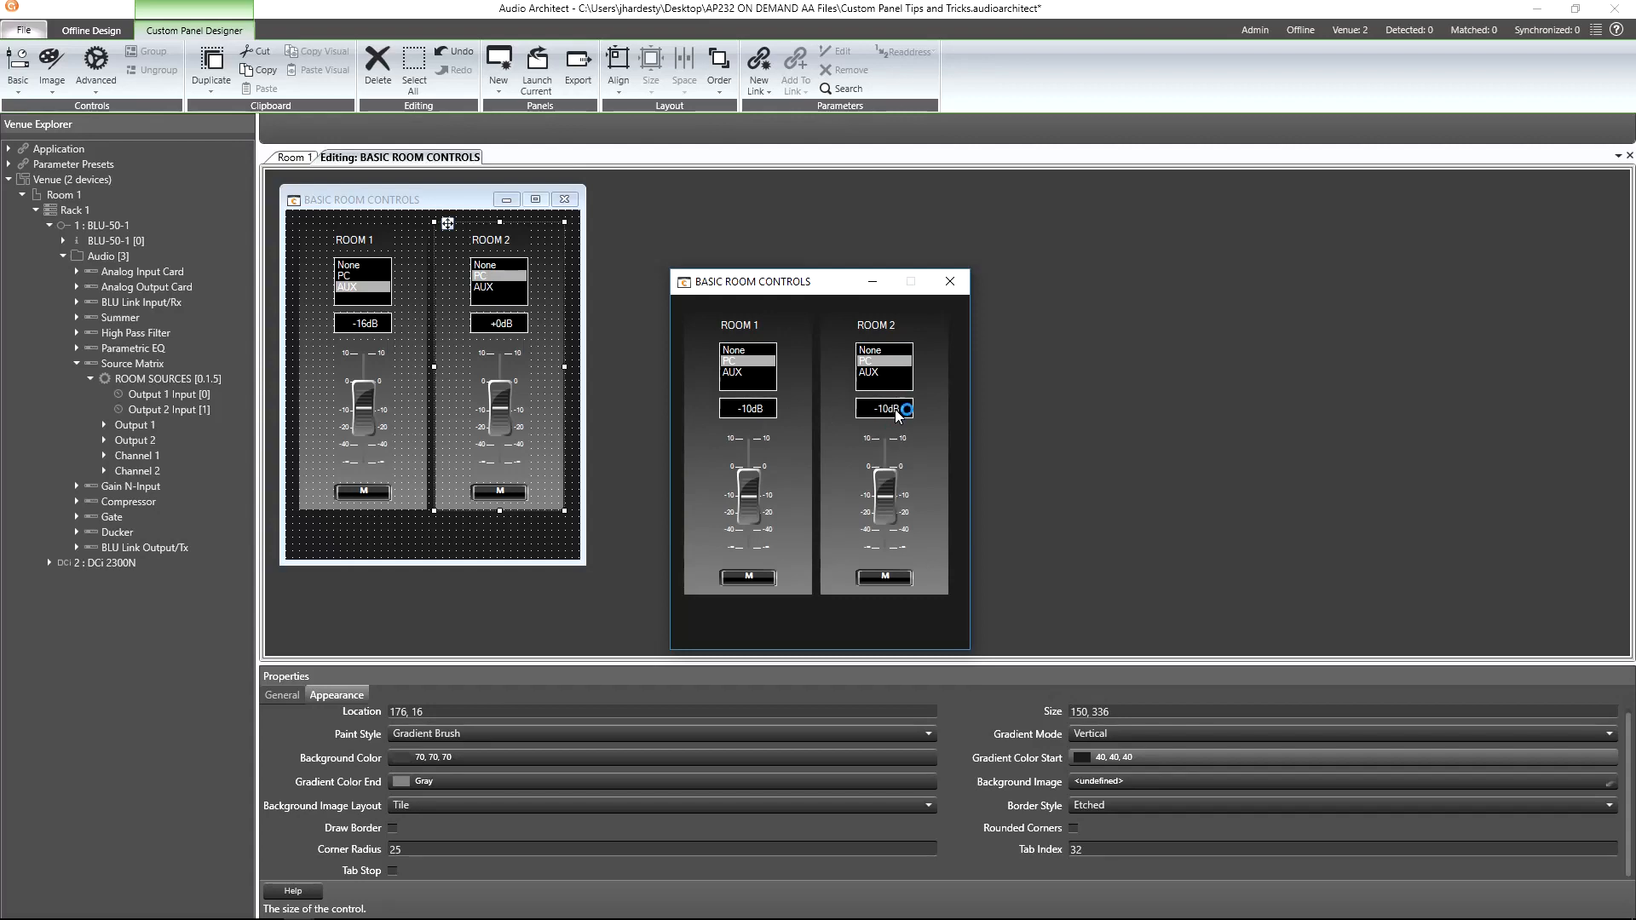
Store the current panel settings as preset 2, named Unmute Rooms
right_click(842, 288)
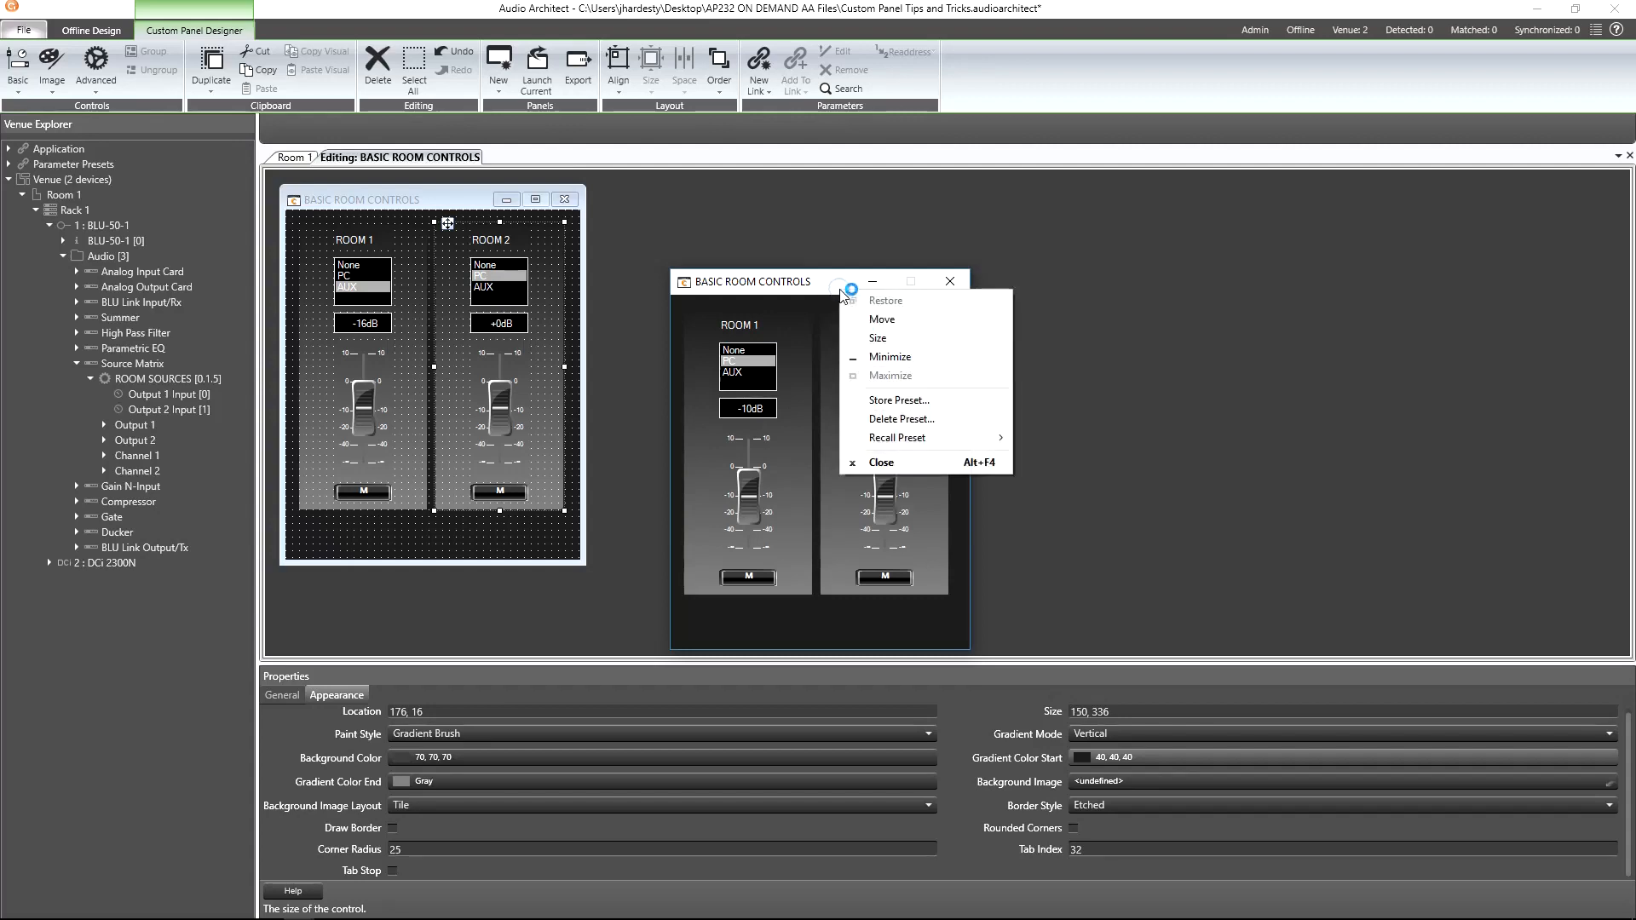
click(903, 399)
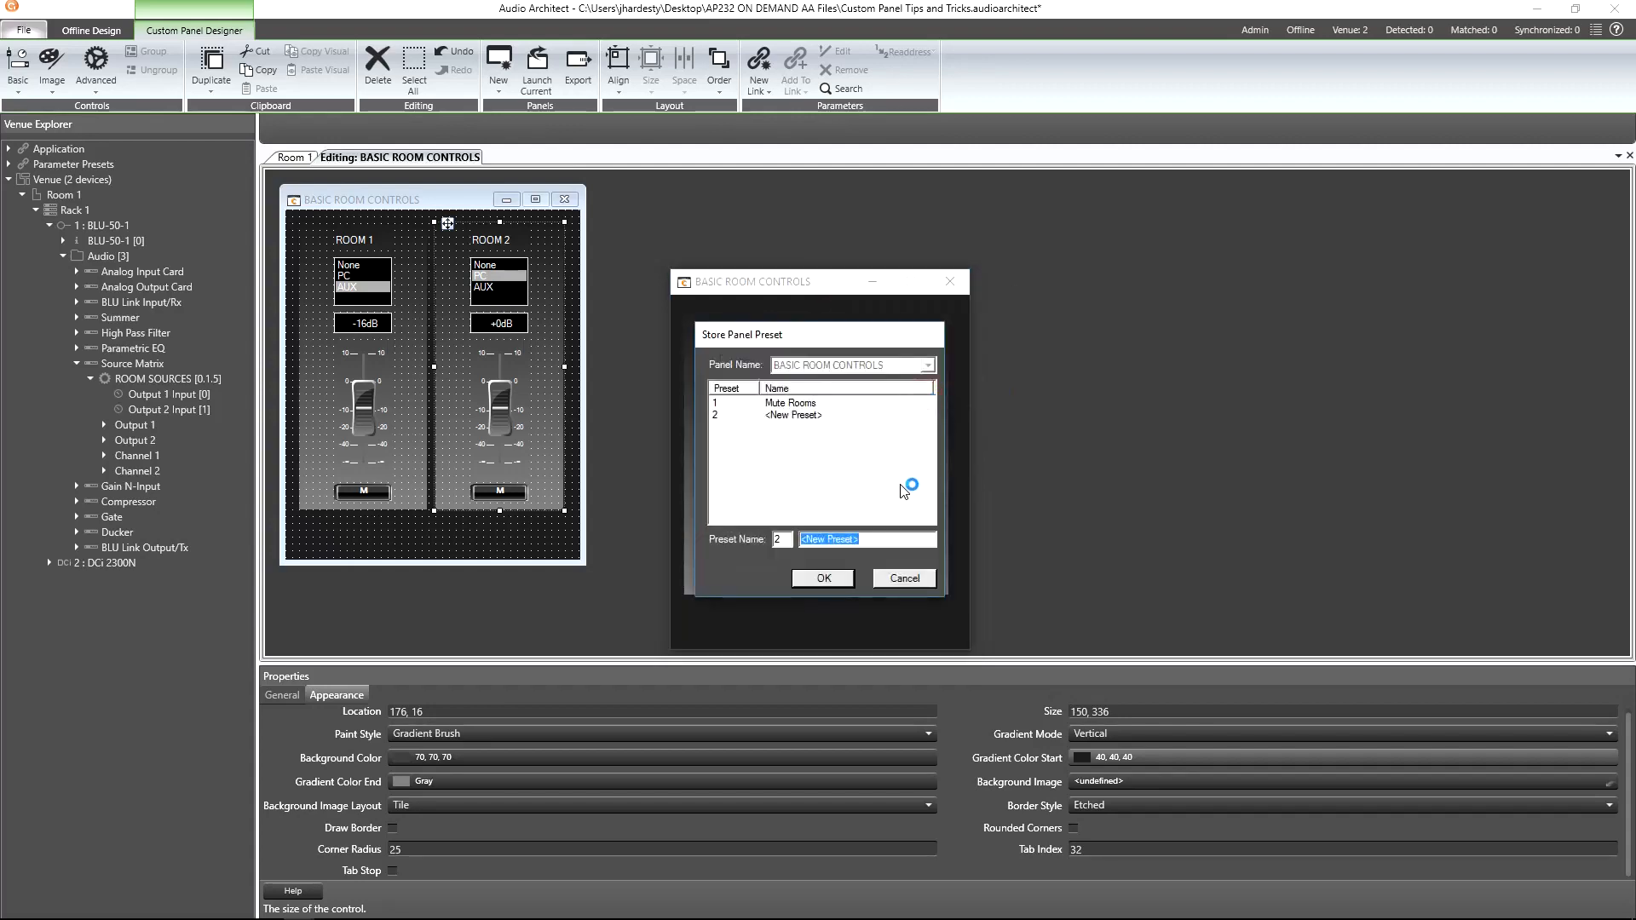
text(Unmute Rooms)
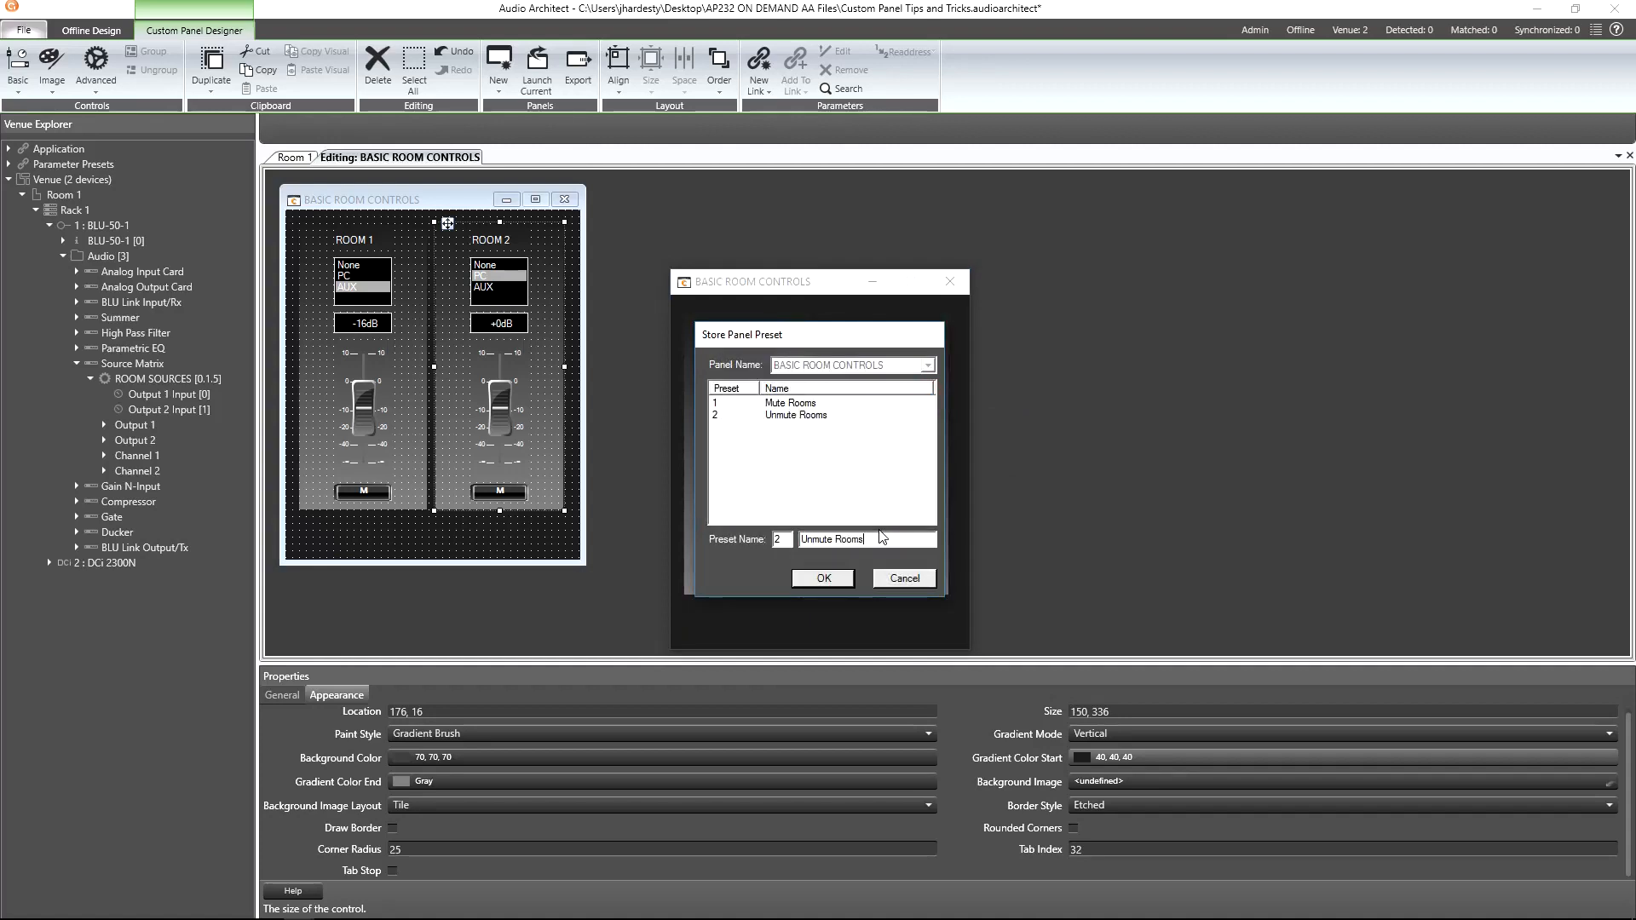
click(832, 576)
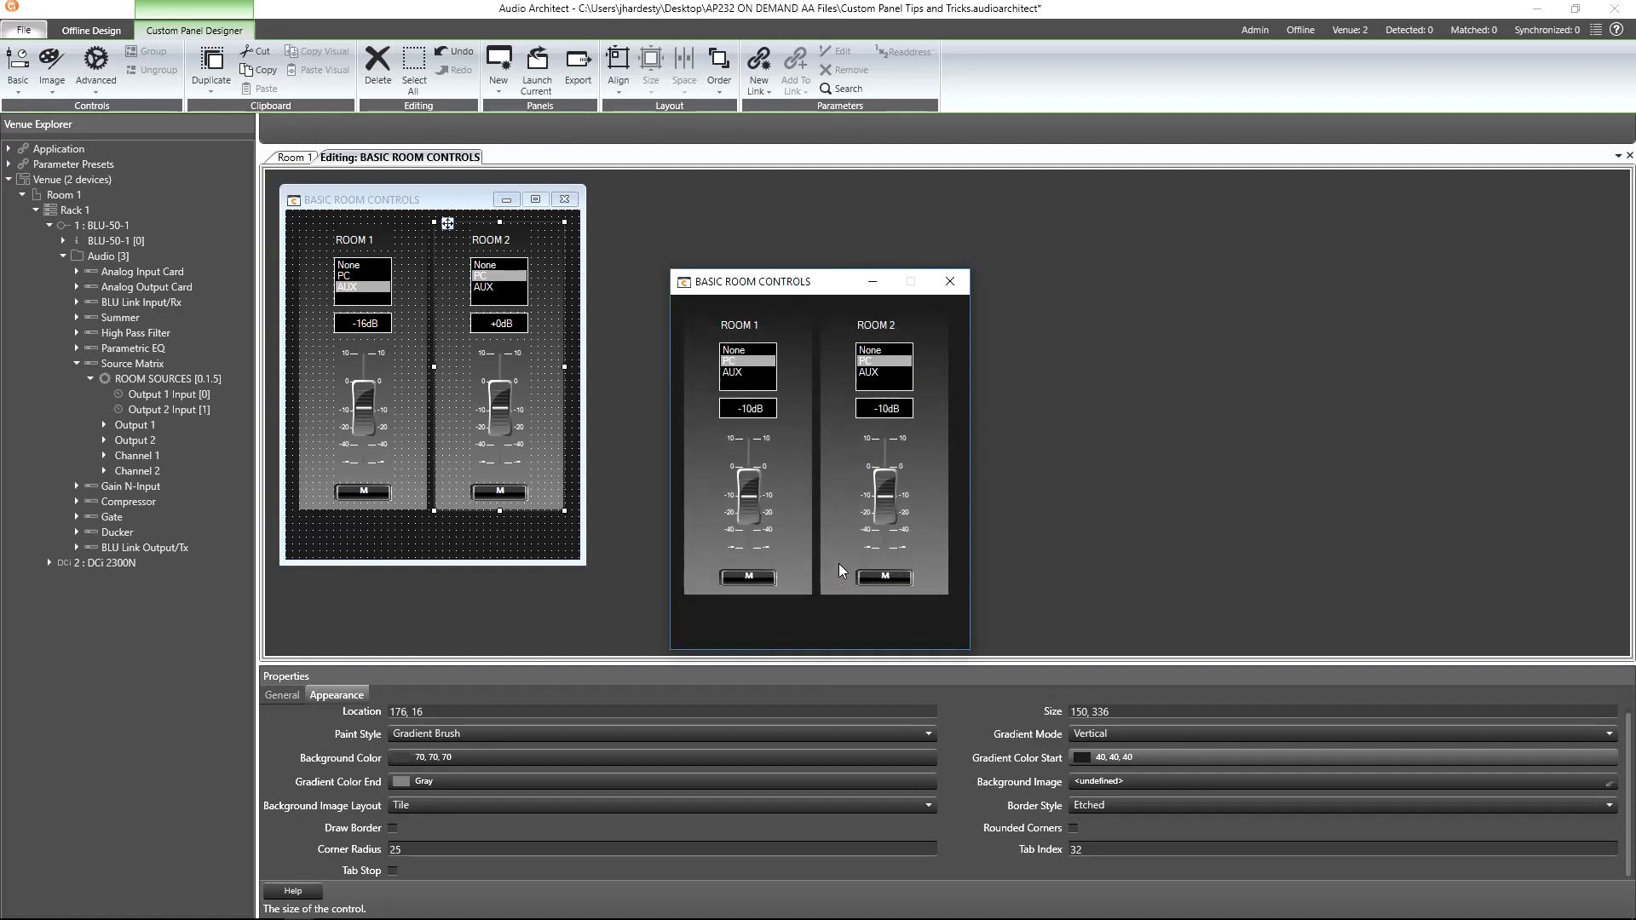
Test the stored panel presets by recalling Mute Rooms and then Unmute Rooms
right_click(833, 287)
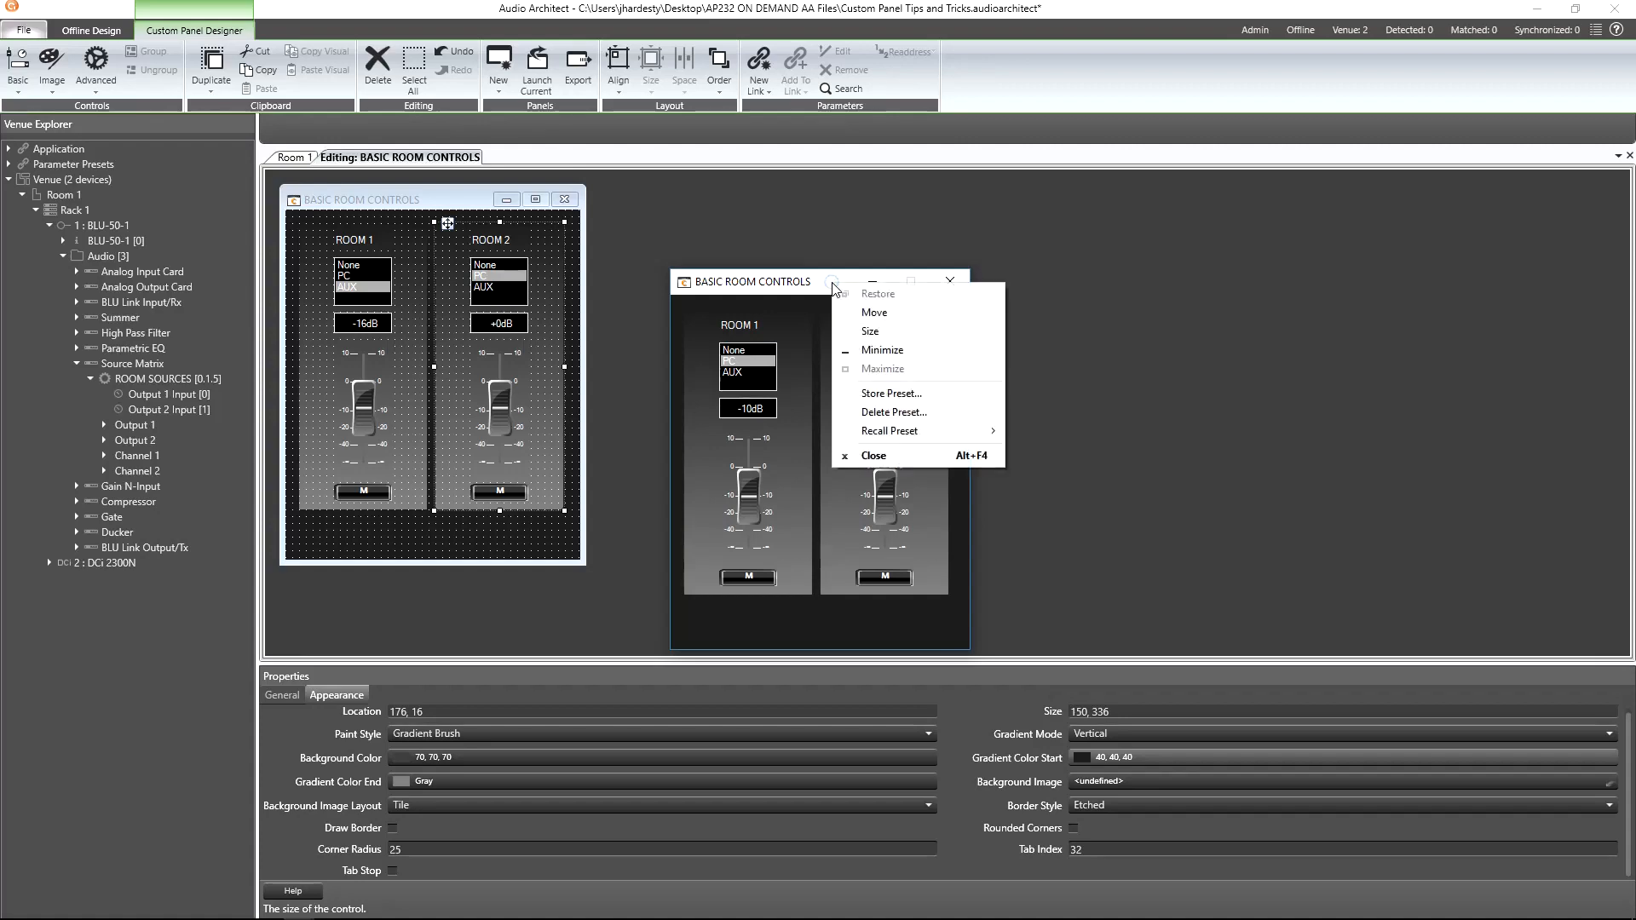
mouse_move(935, 440)
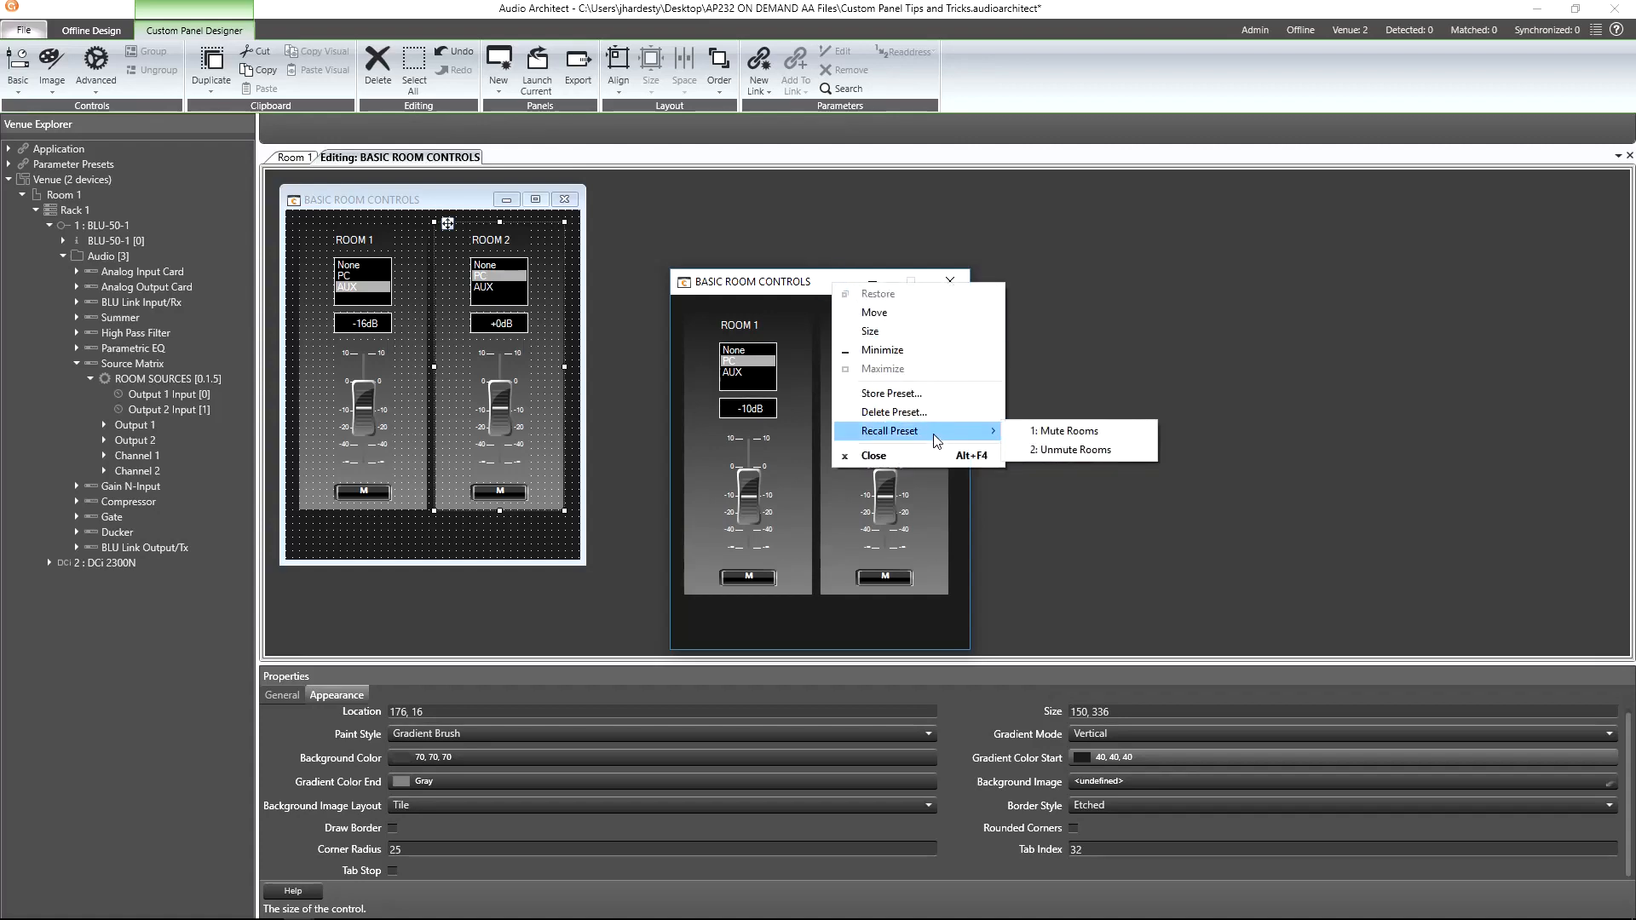
click(1050, 431)
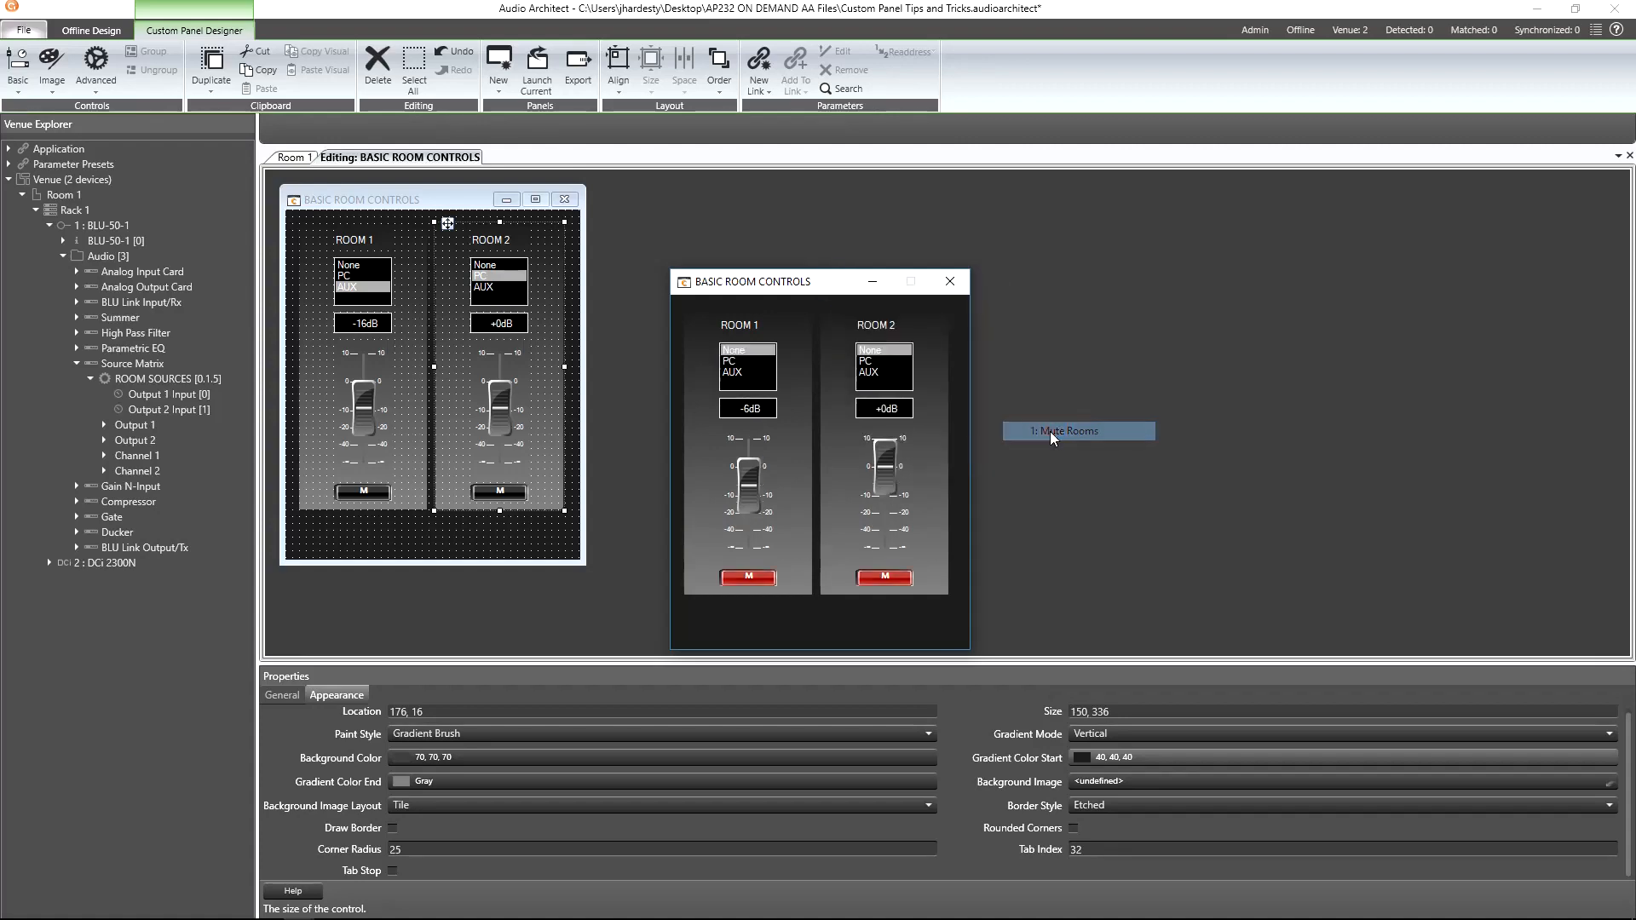
right_click(822, 278)
mouse_move(891, 432)
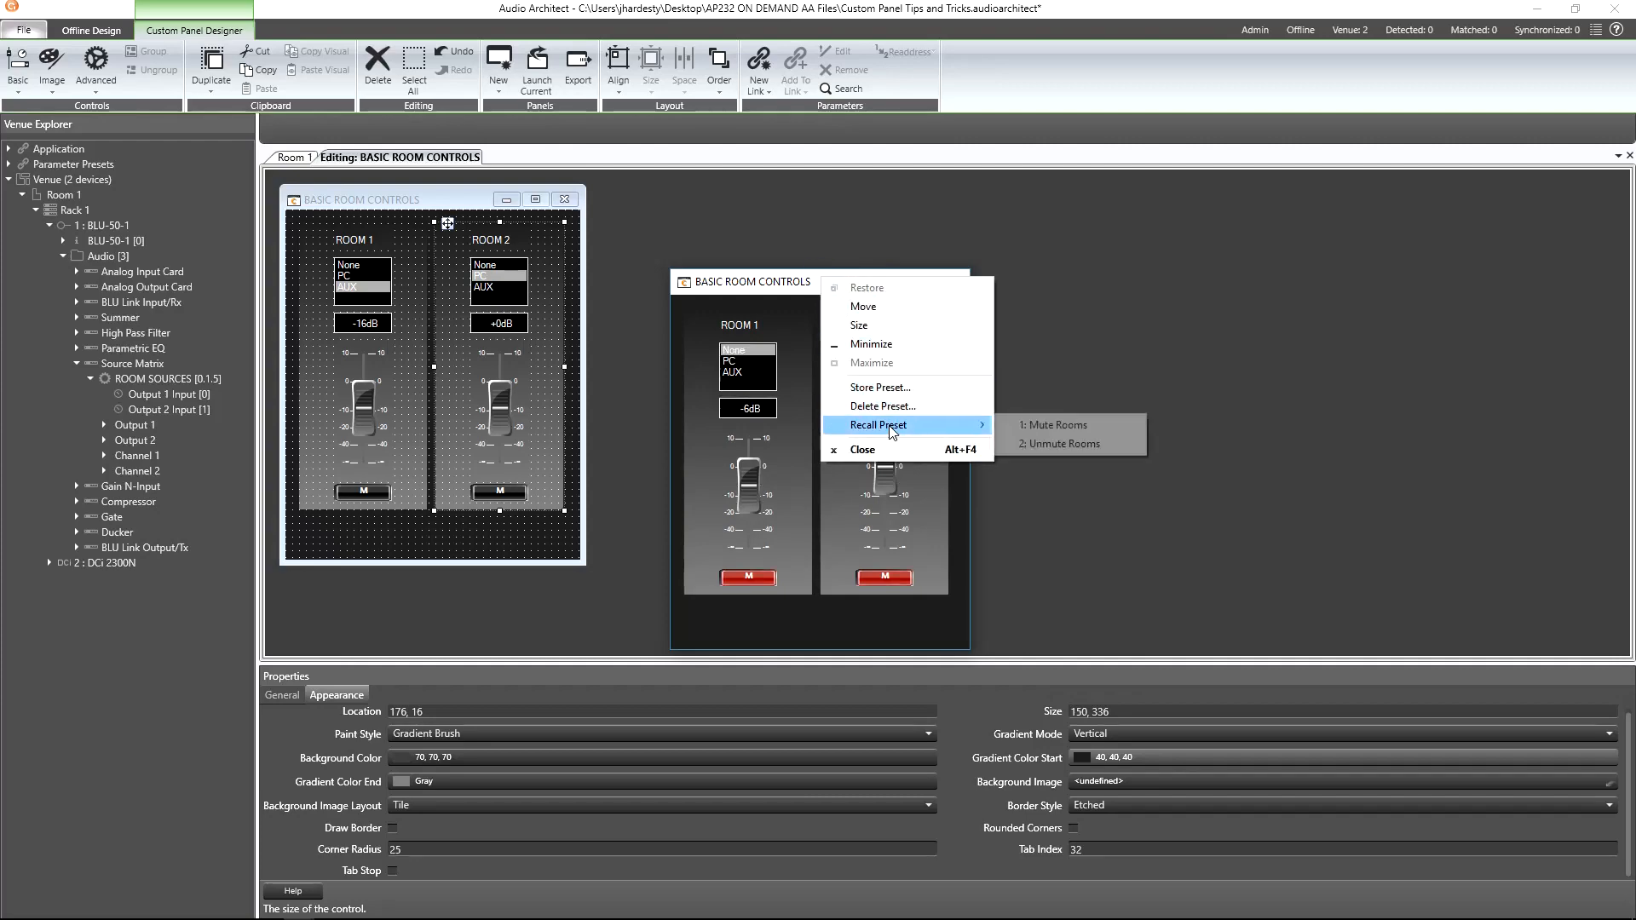
click(1031, 447)
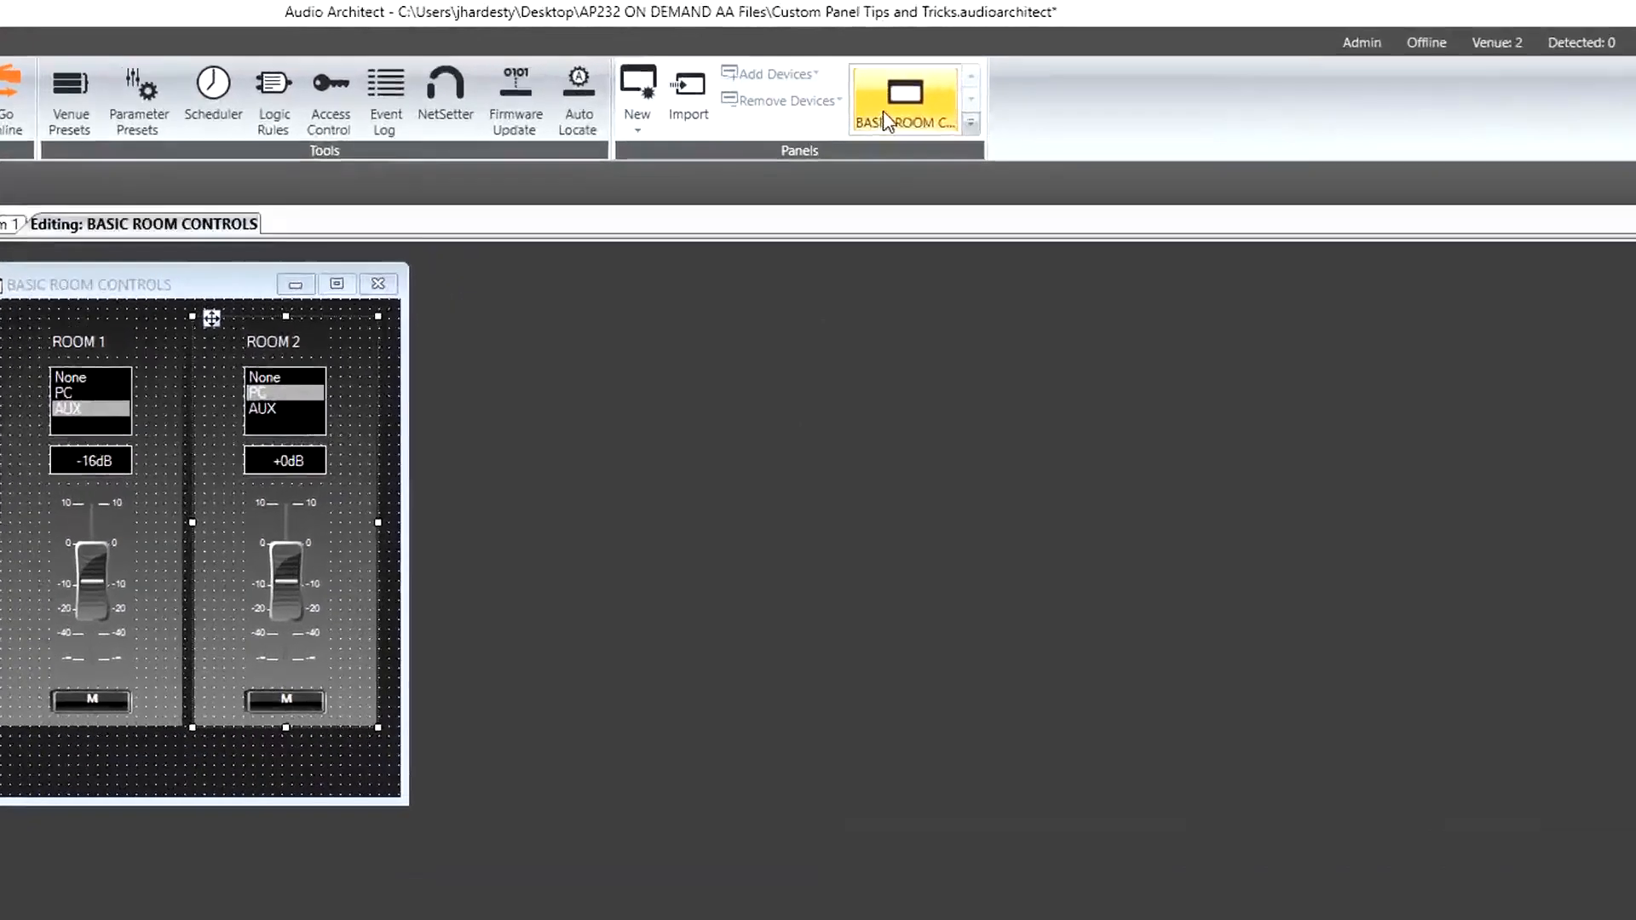
Duplicate the BASIC ROOM CONTROLS panel and rename the copy WELCOME
right_click(921, 86)
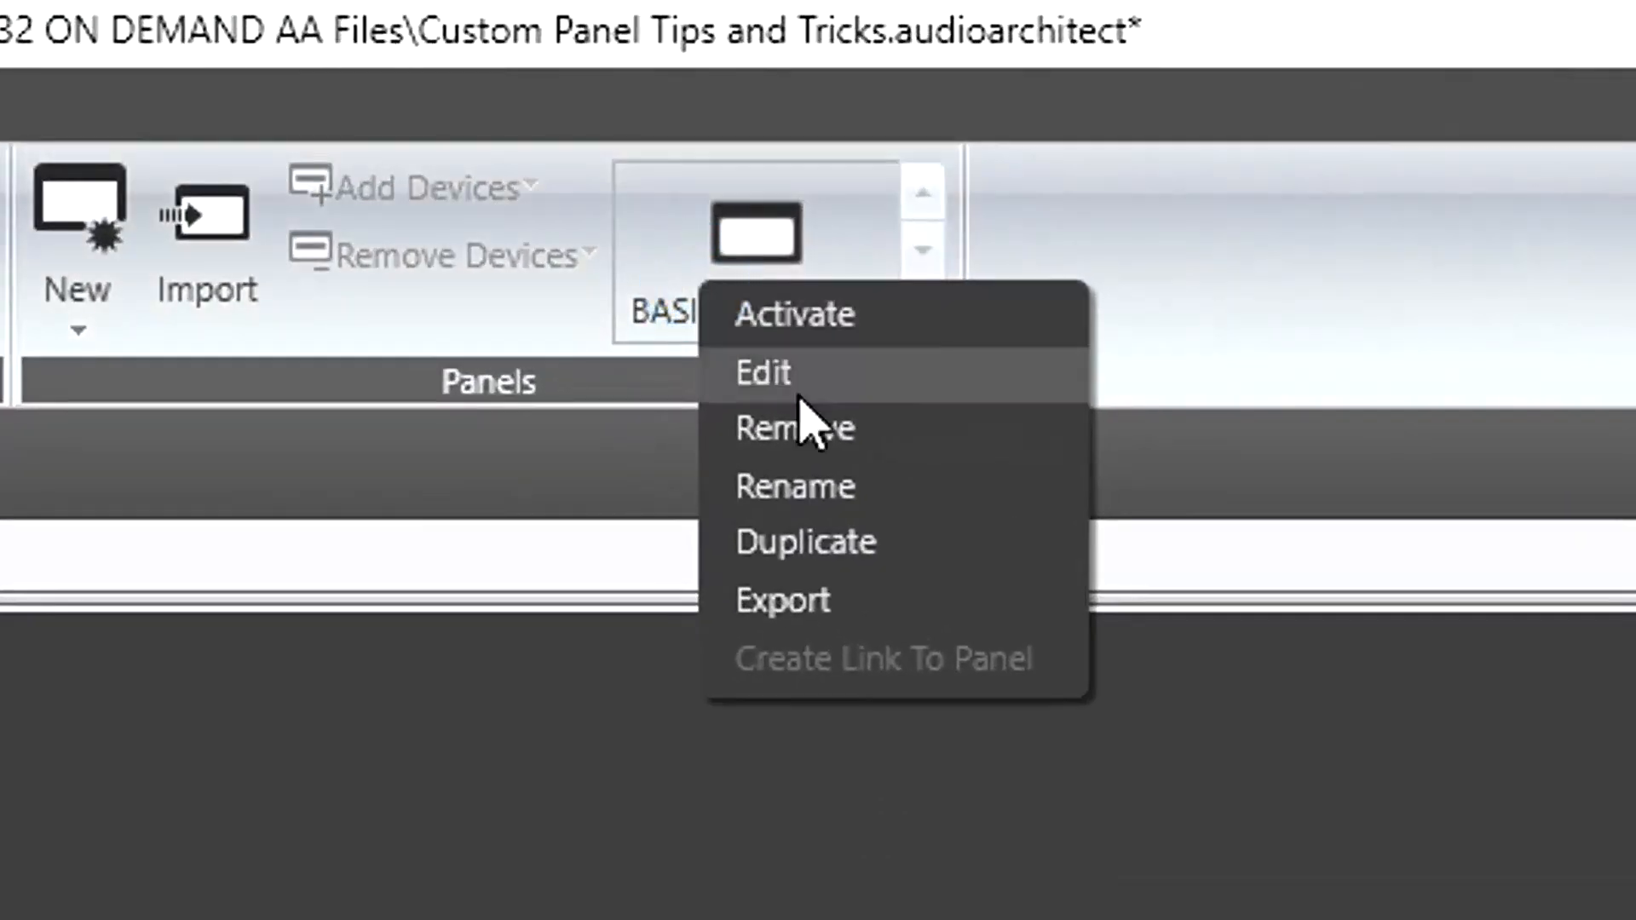
click(810, 535)
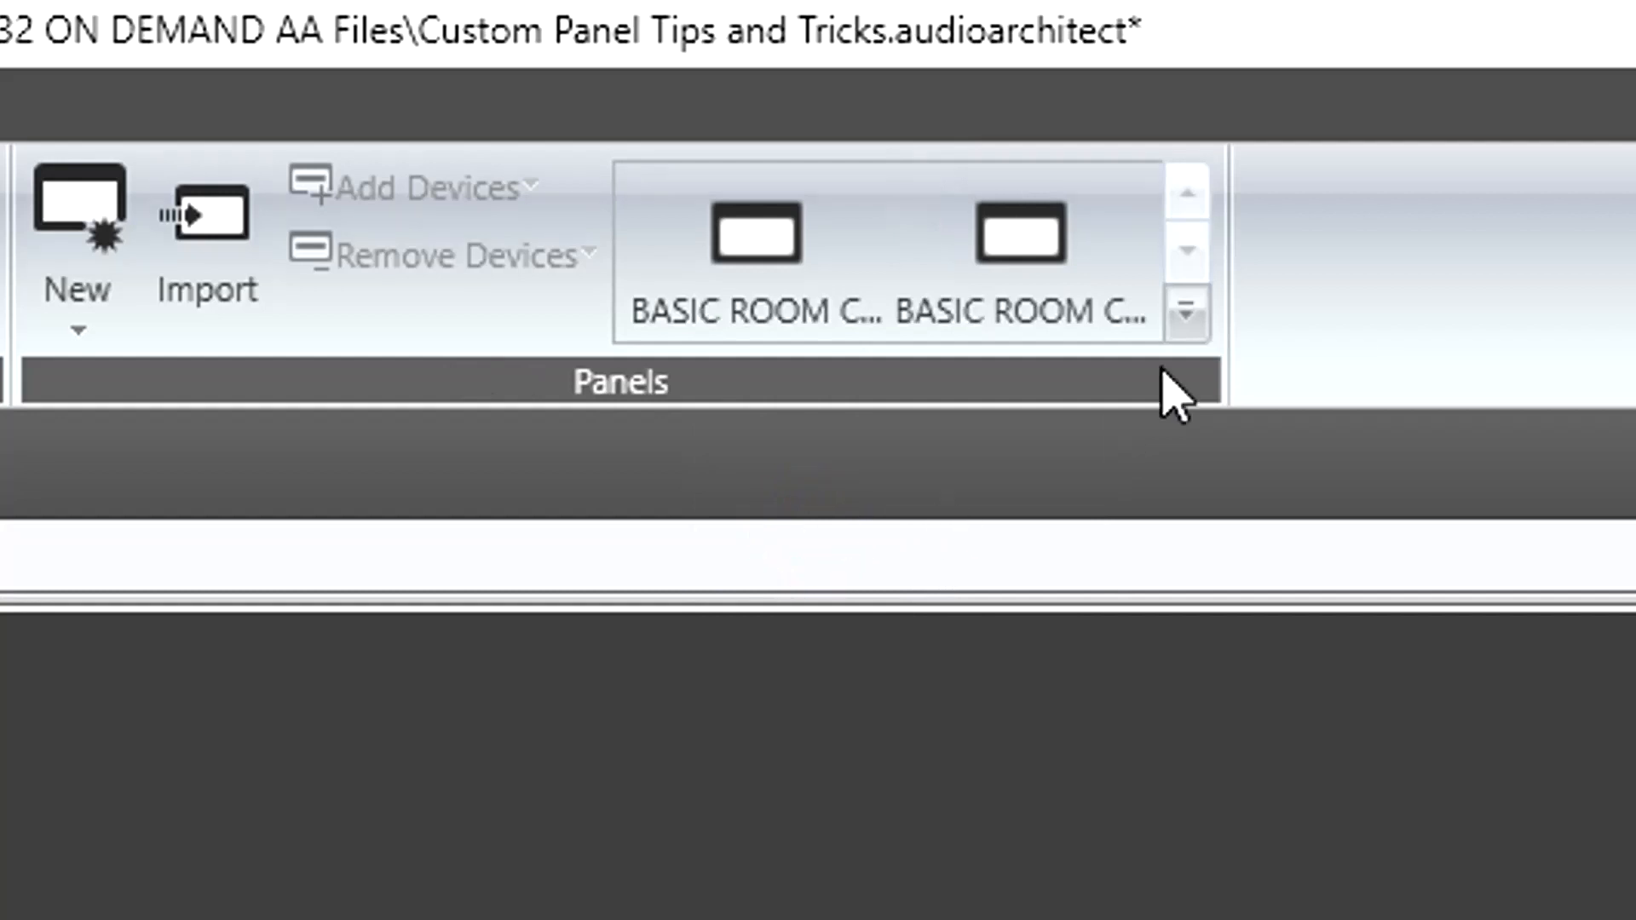
right_click(1104, 257)
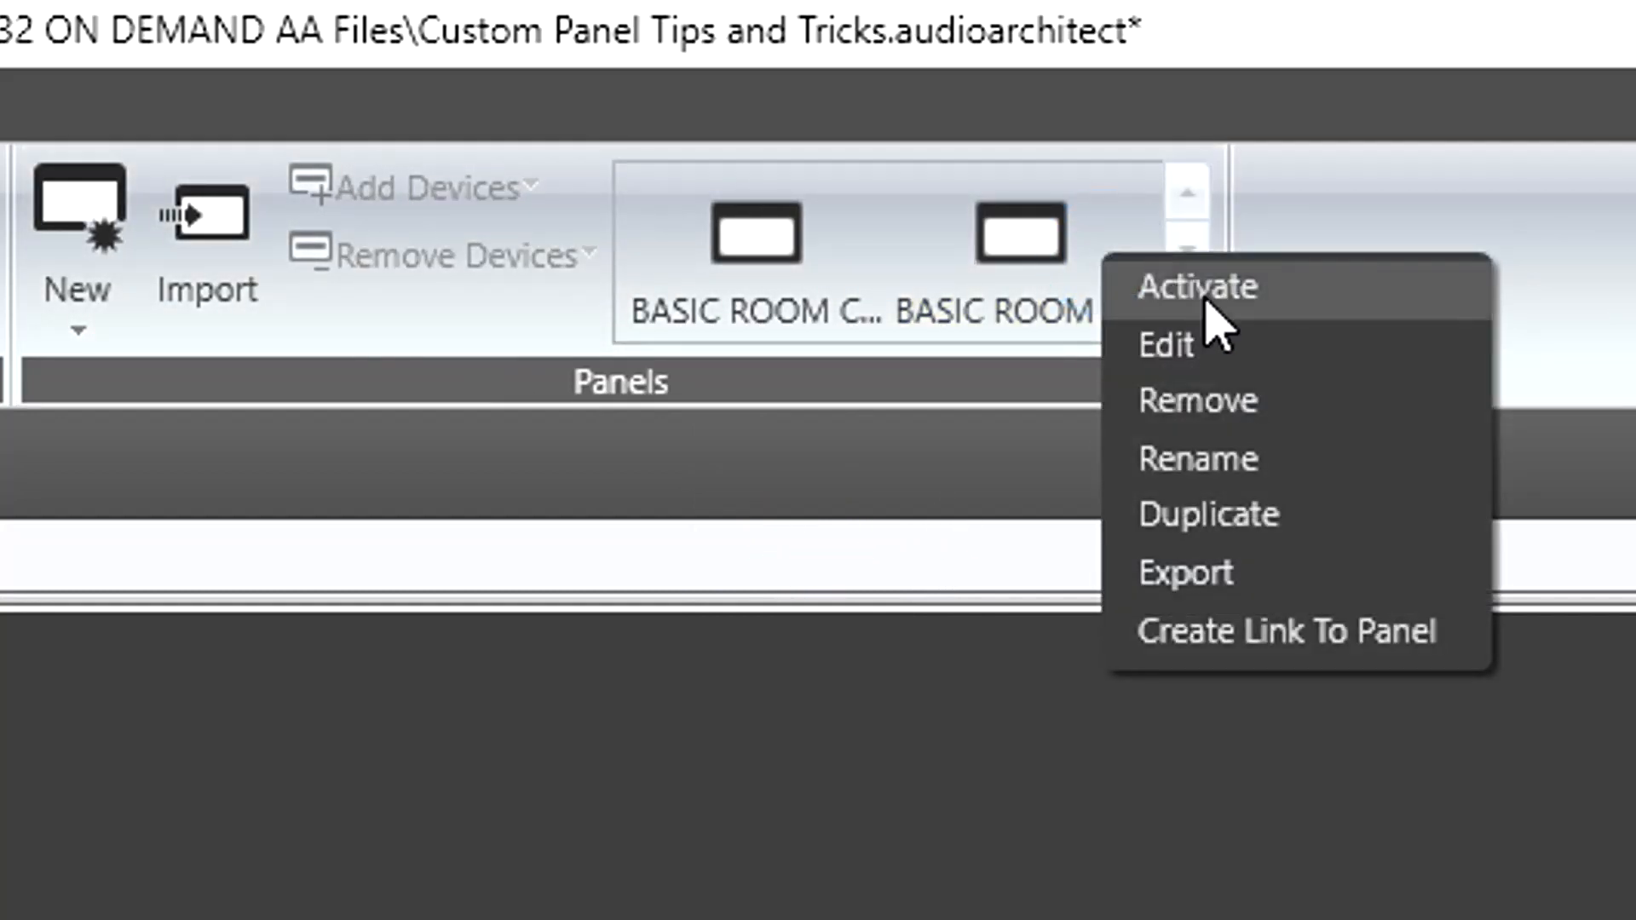
click(1237, 460)
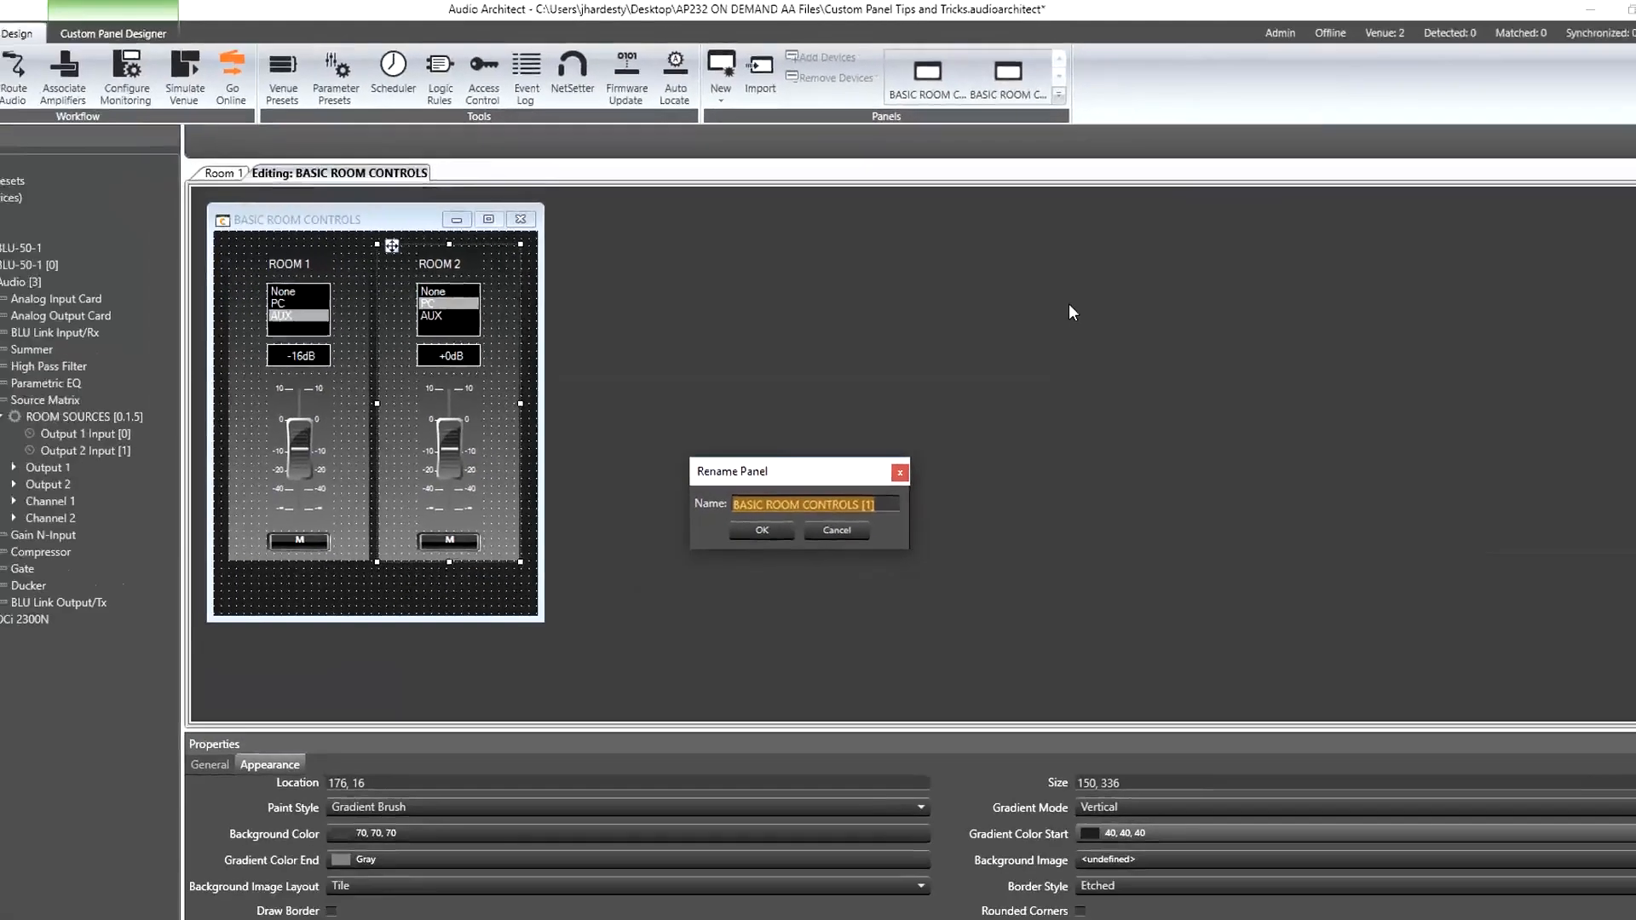
text(W)
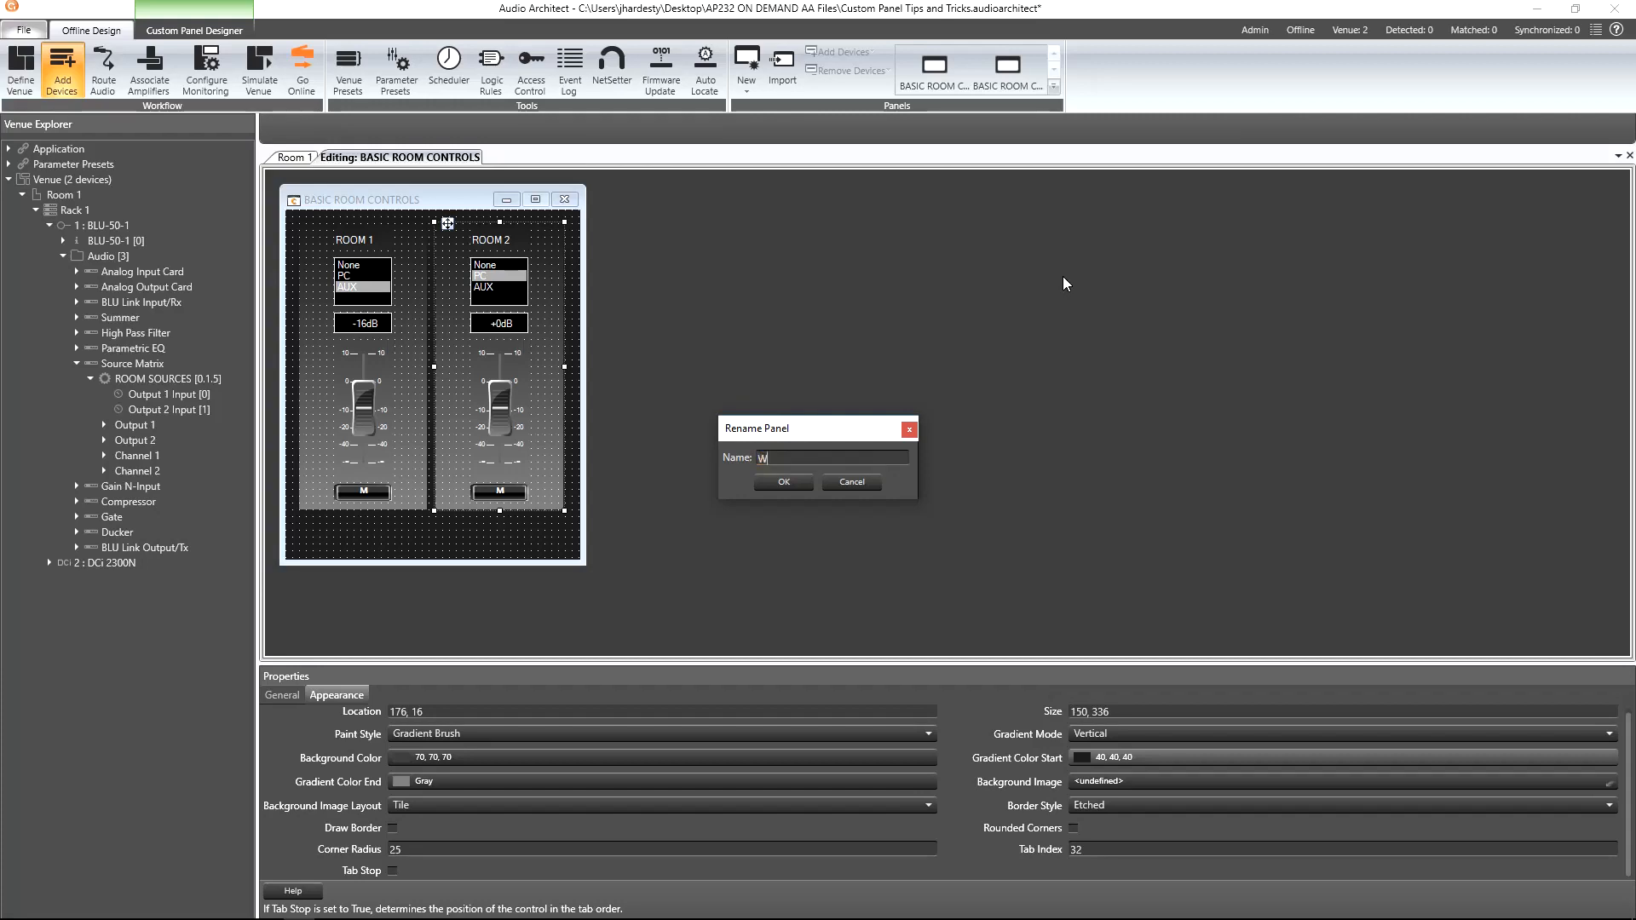
text(ELCOME)
key(Return)
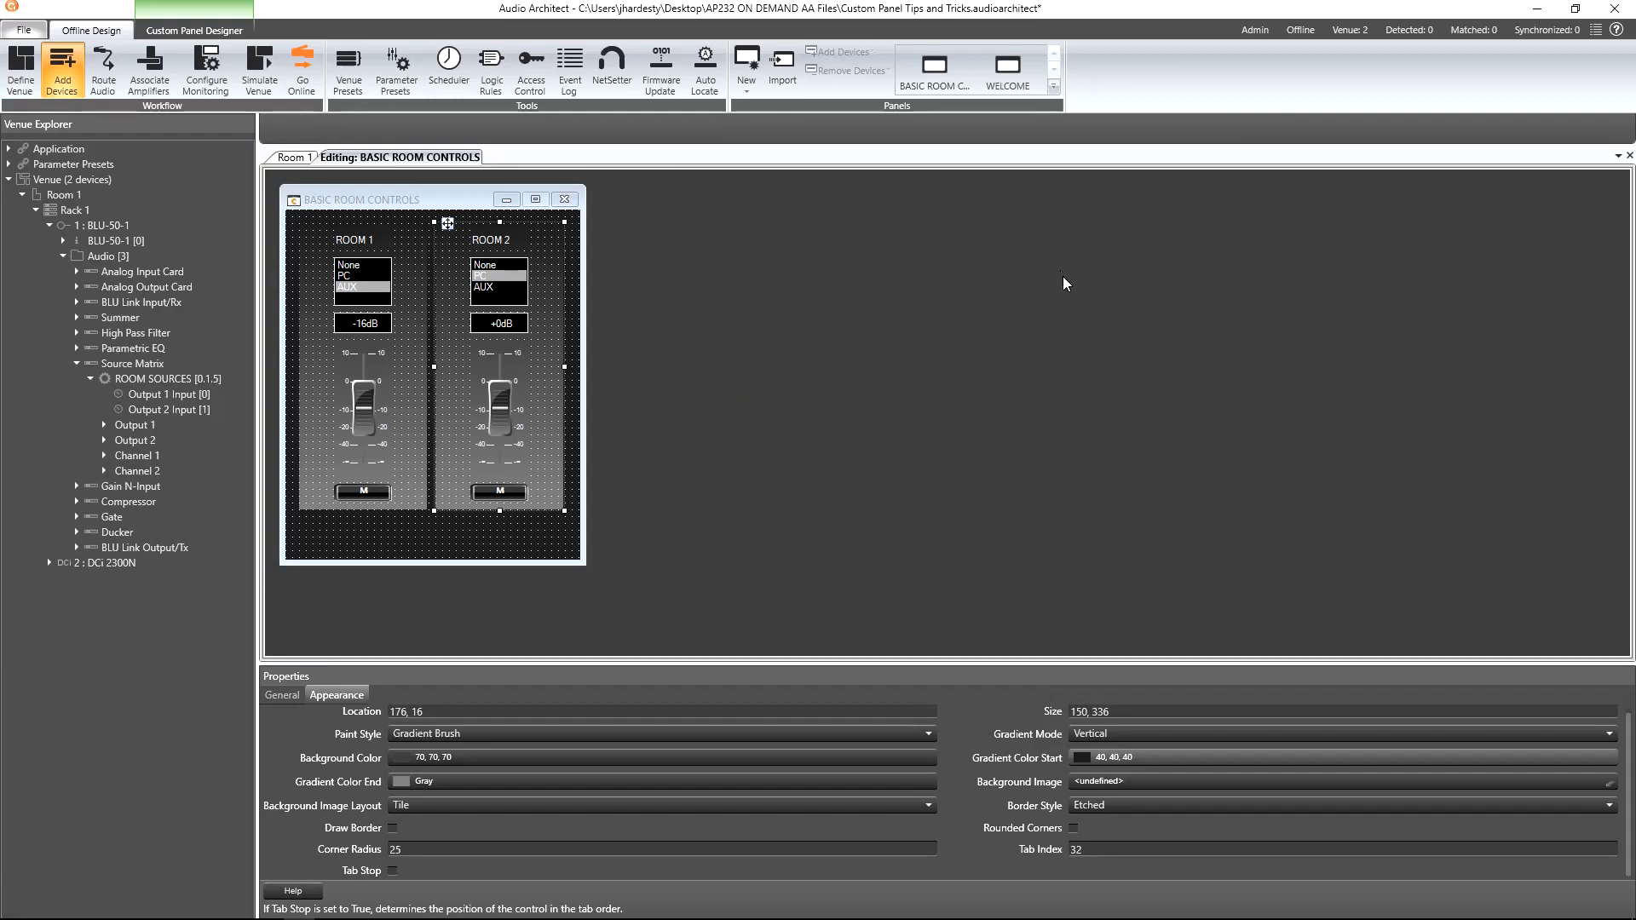
Open the WELCOME panel for editing and delete the whole Room 2 section plus Room 1's source list, level box, fader and mute button
right_click(1005, 78)
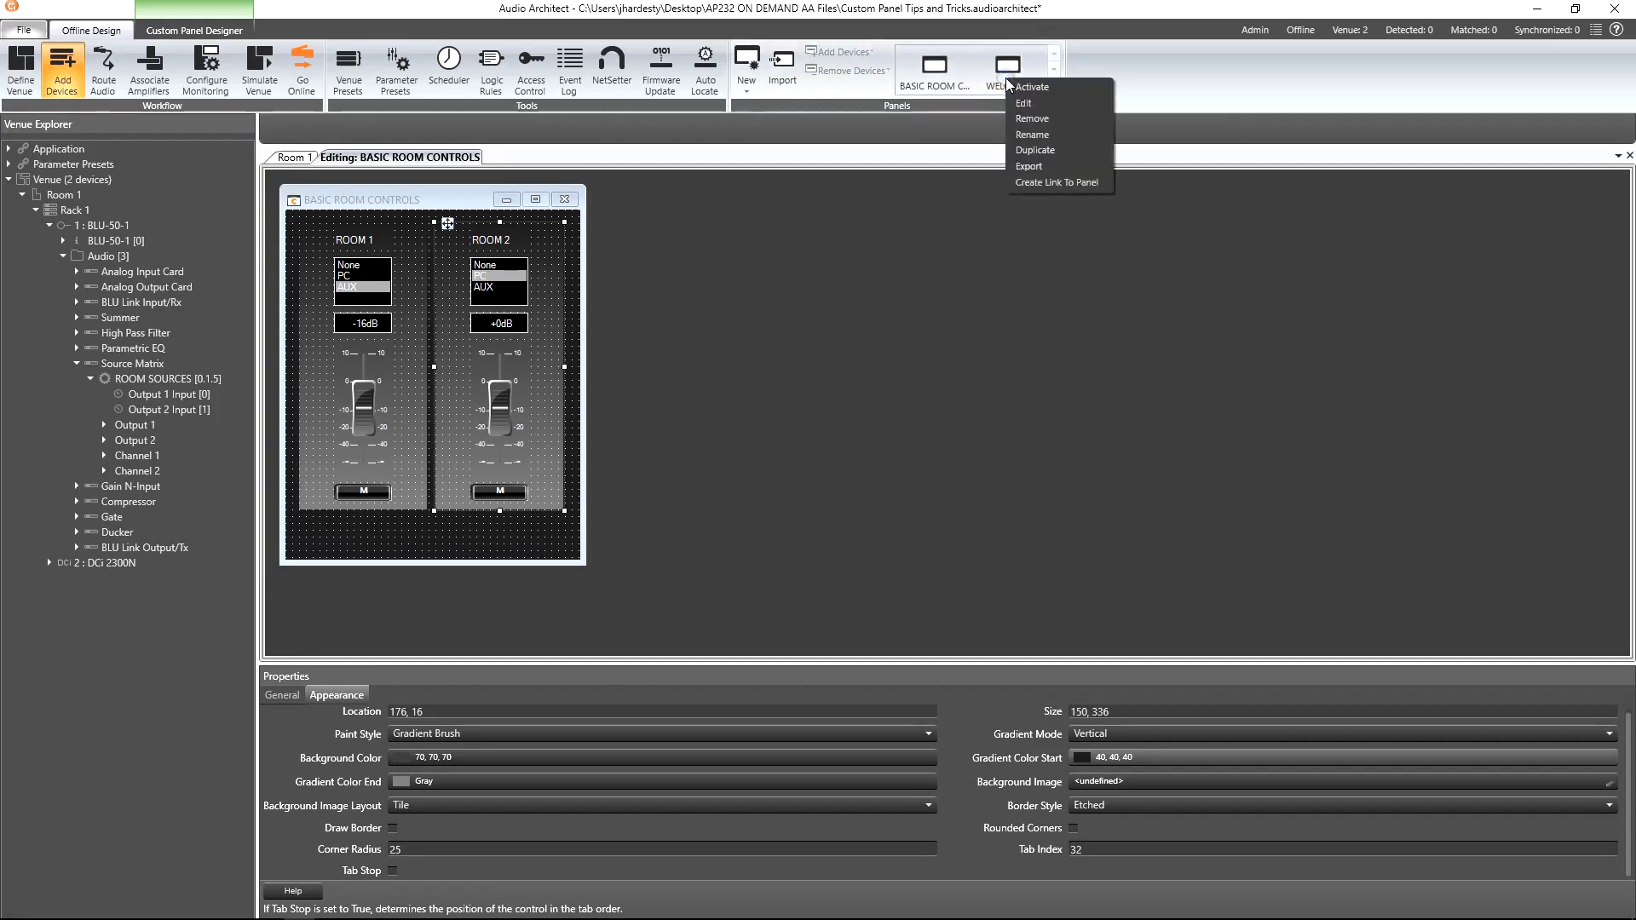
click(1034, 102)
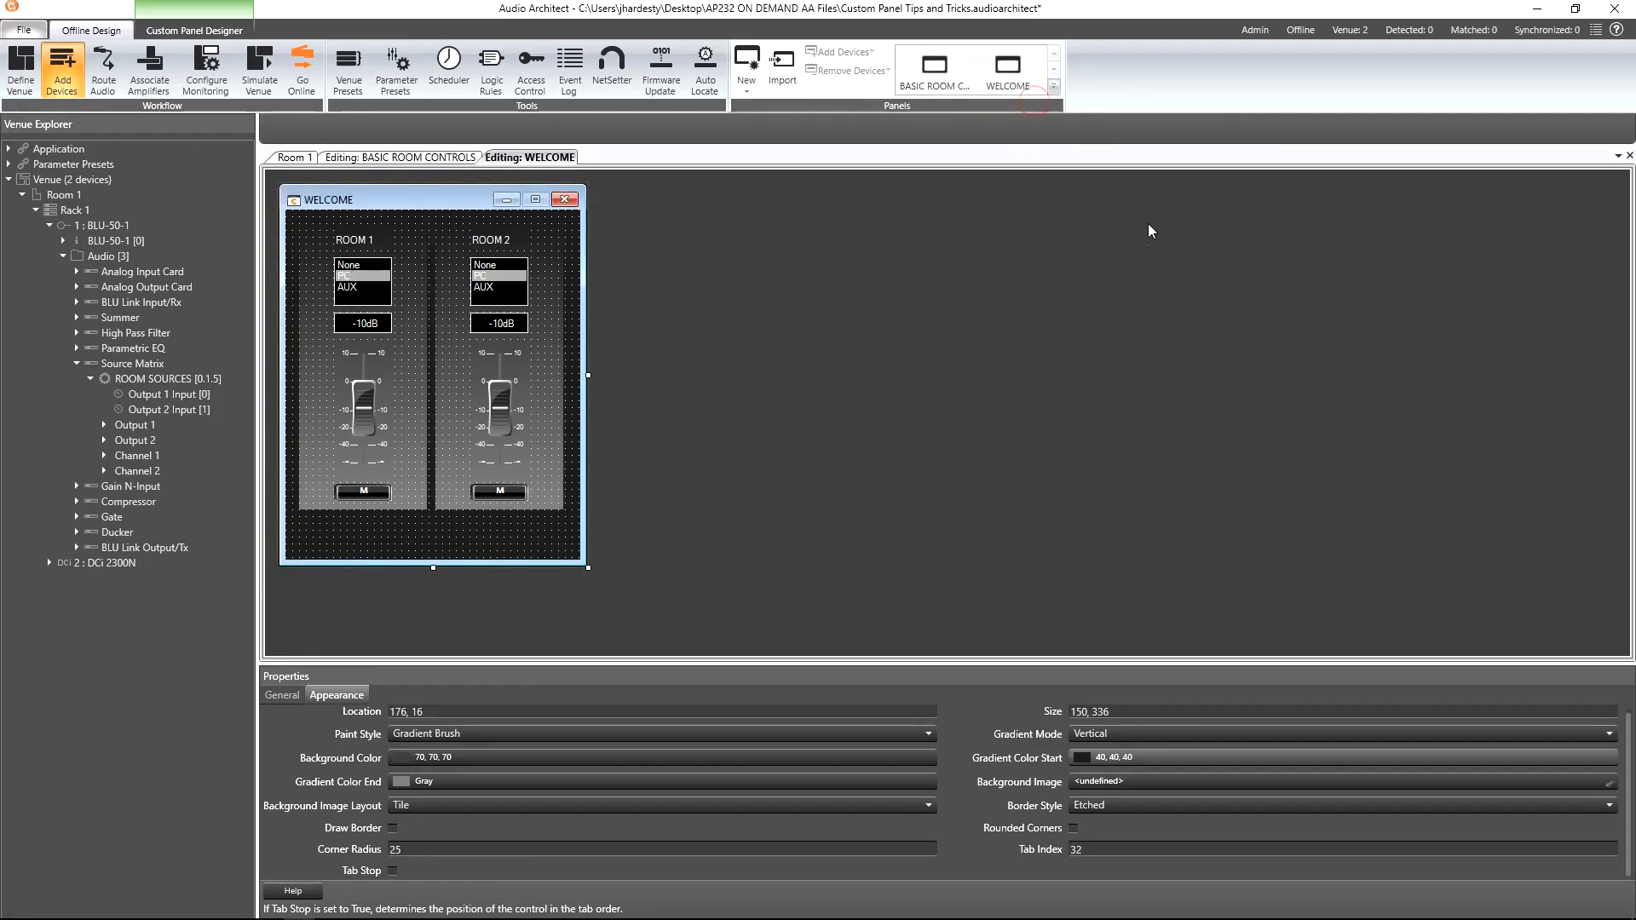
click(546, 290)
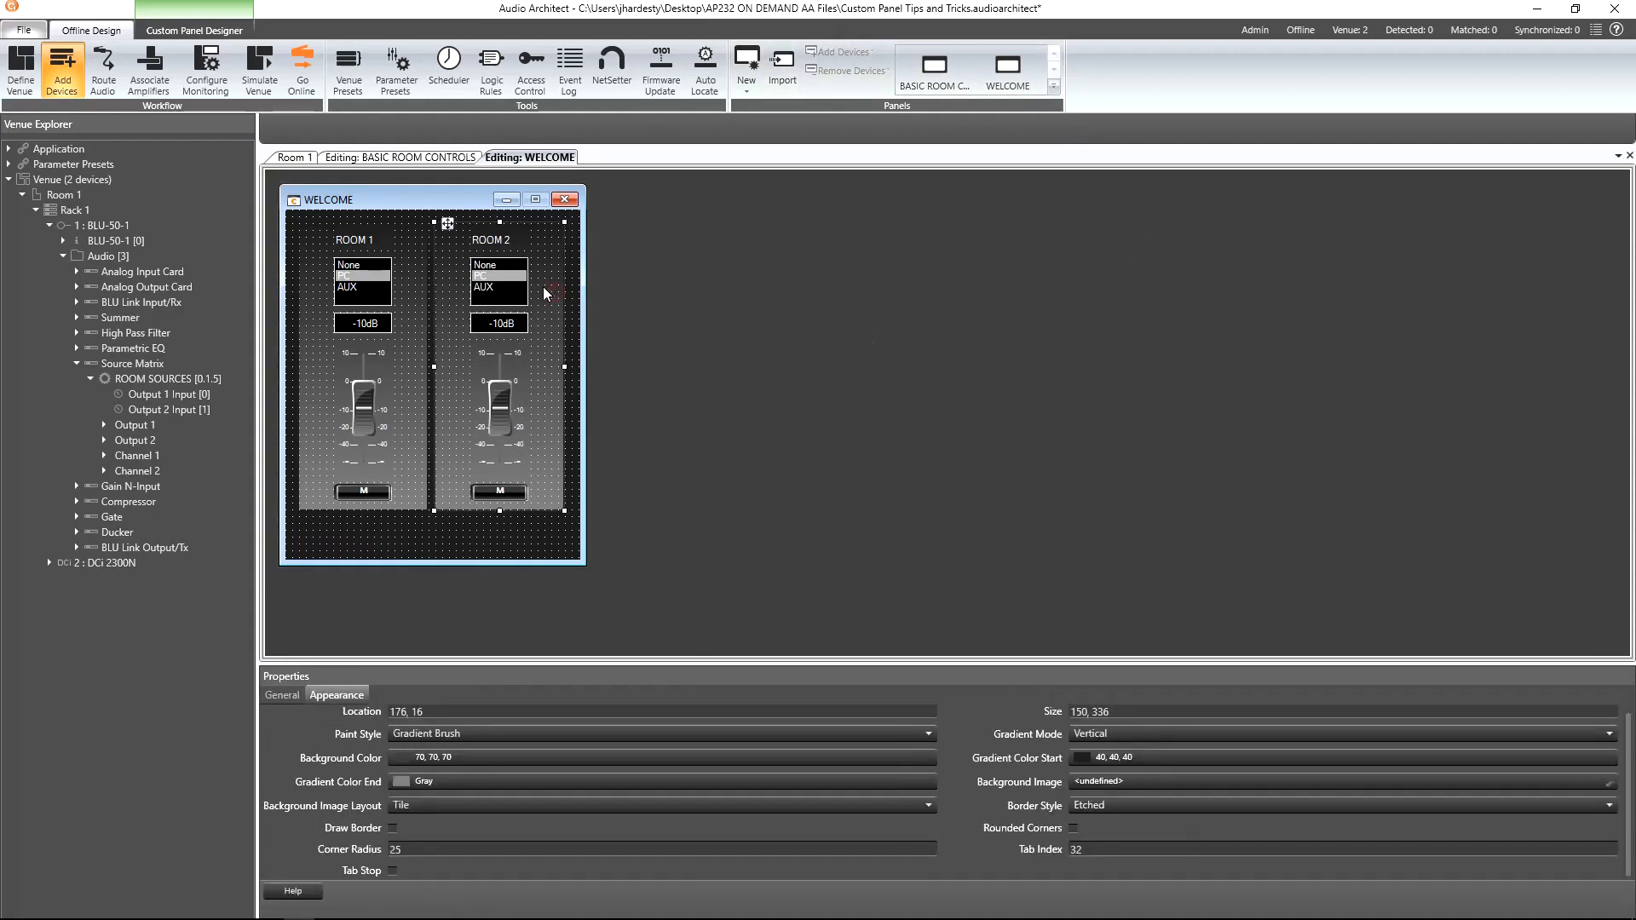
key(Delete)
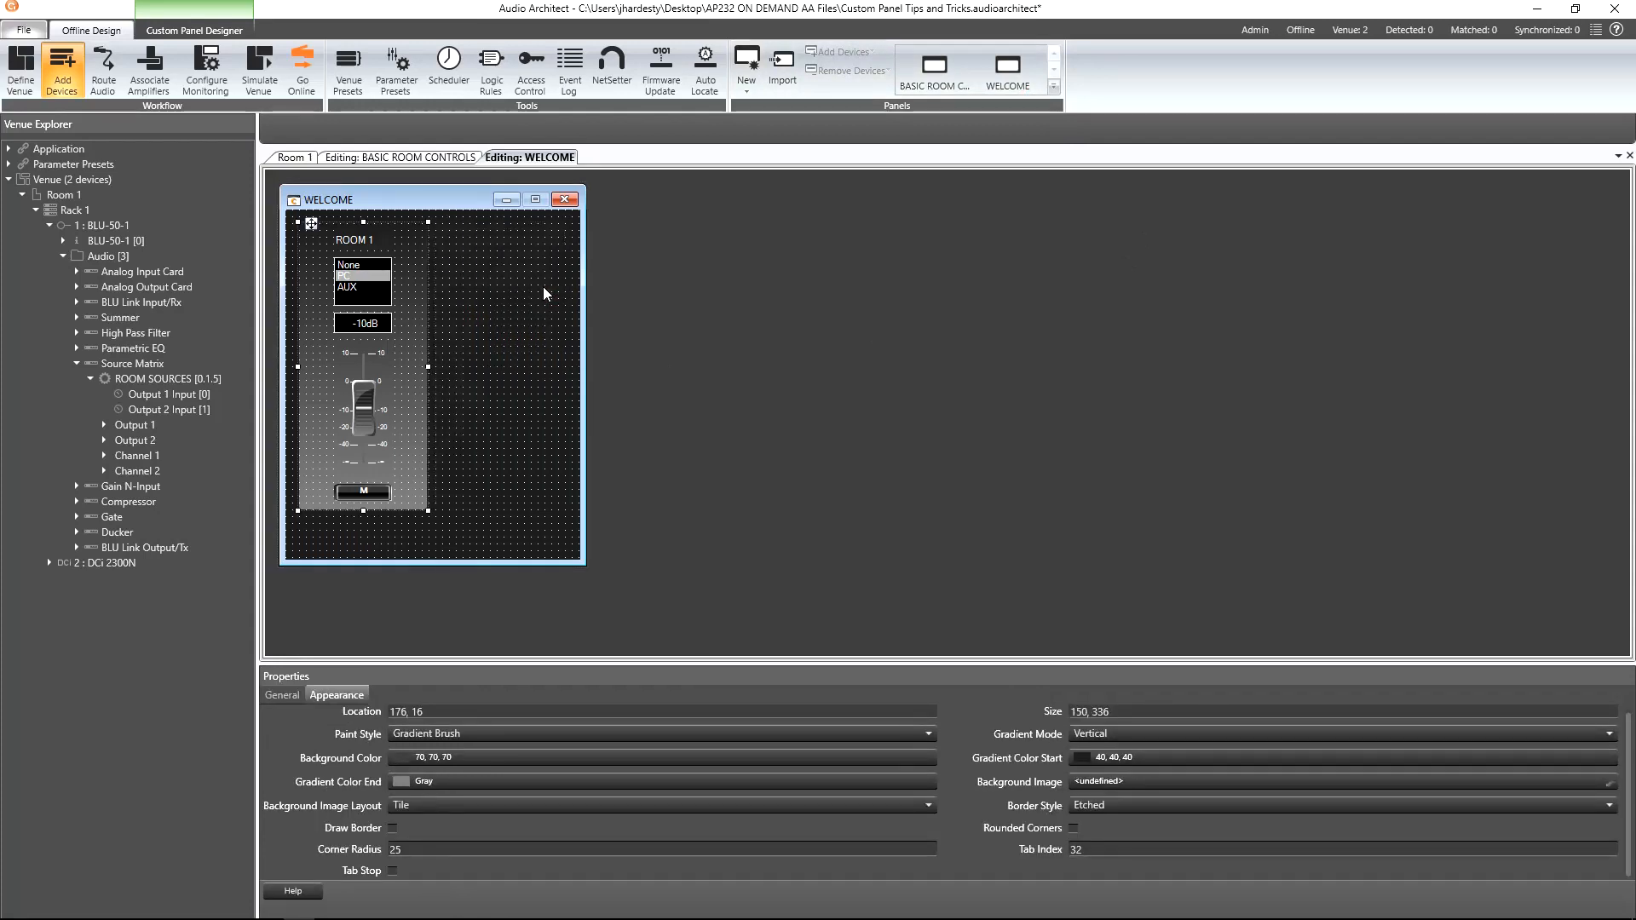
click(384, 281)
ctrl+click(380, 325)
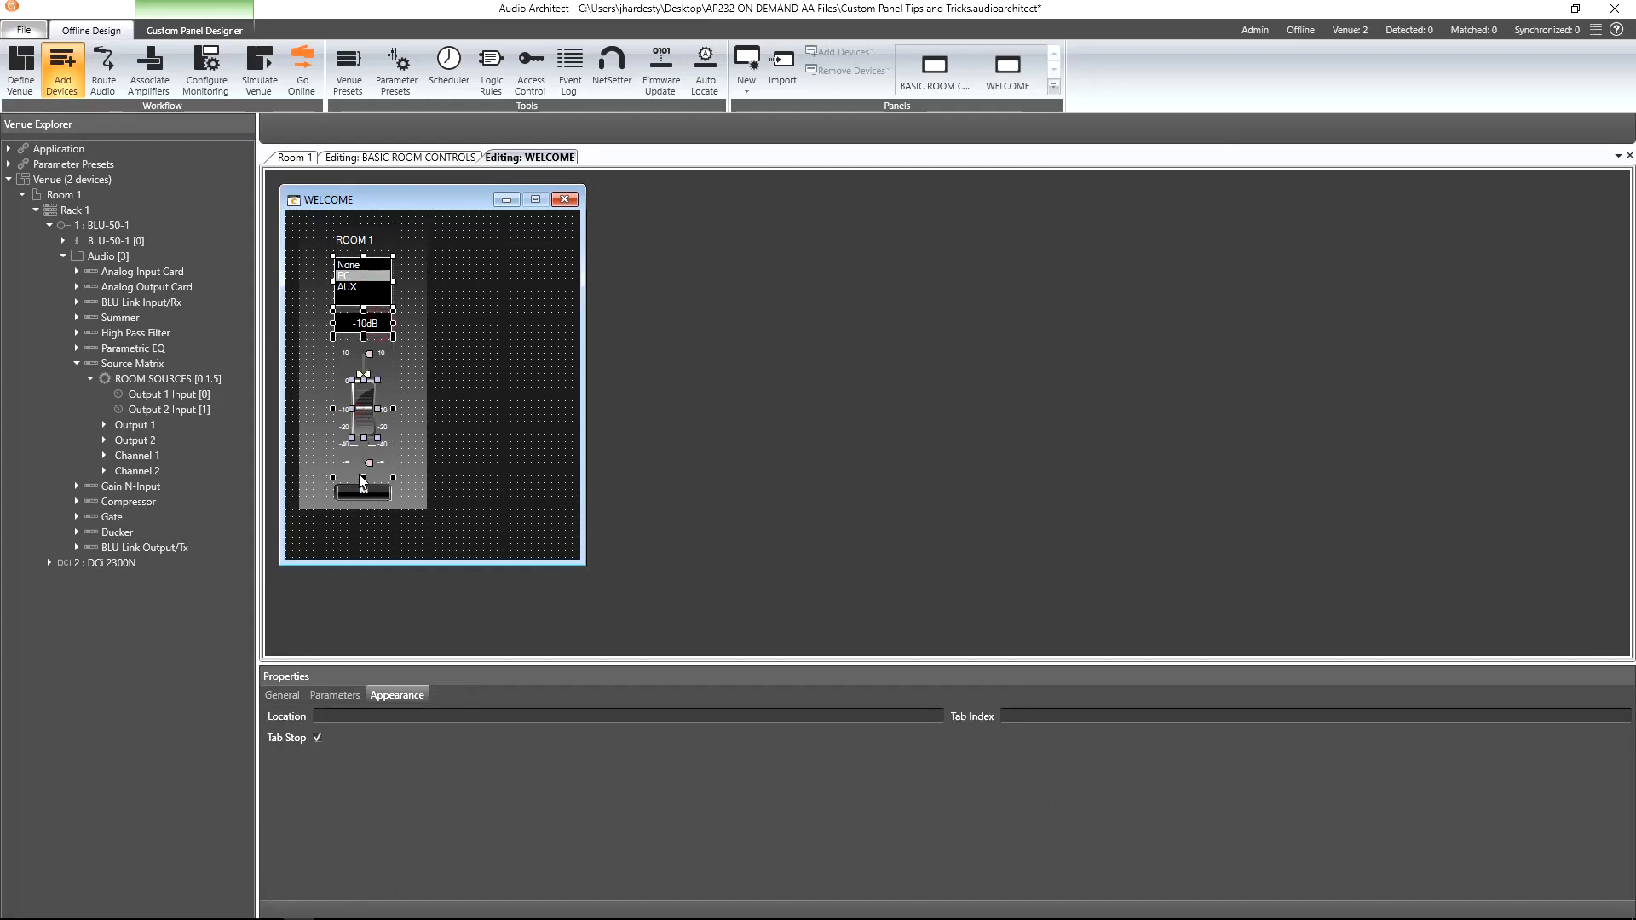
key(Delete)
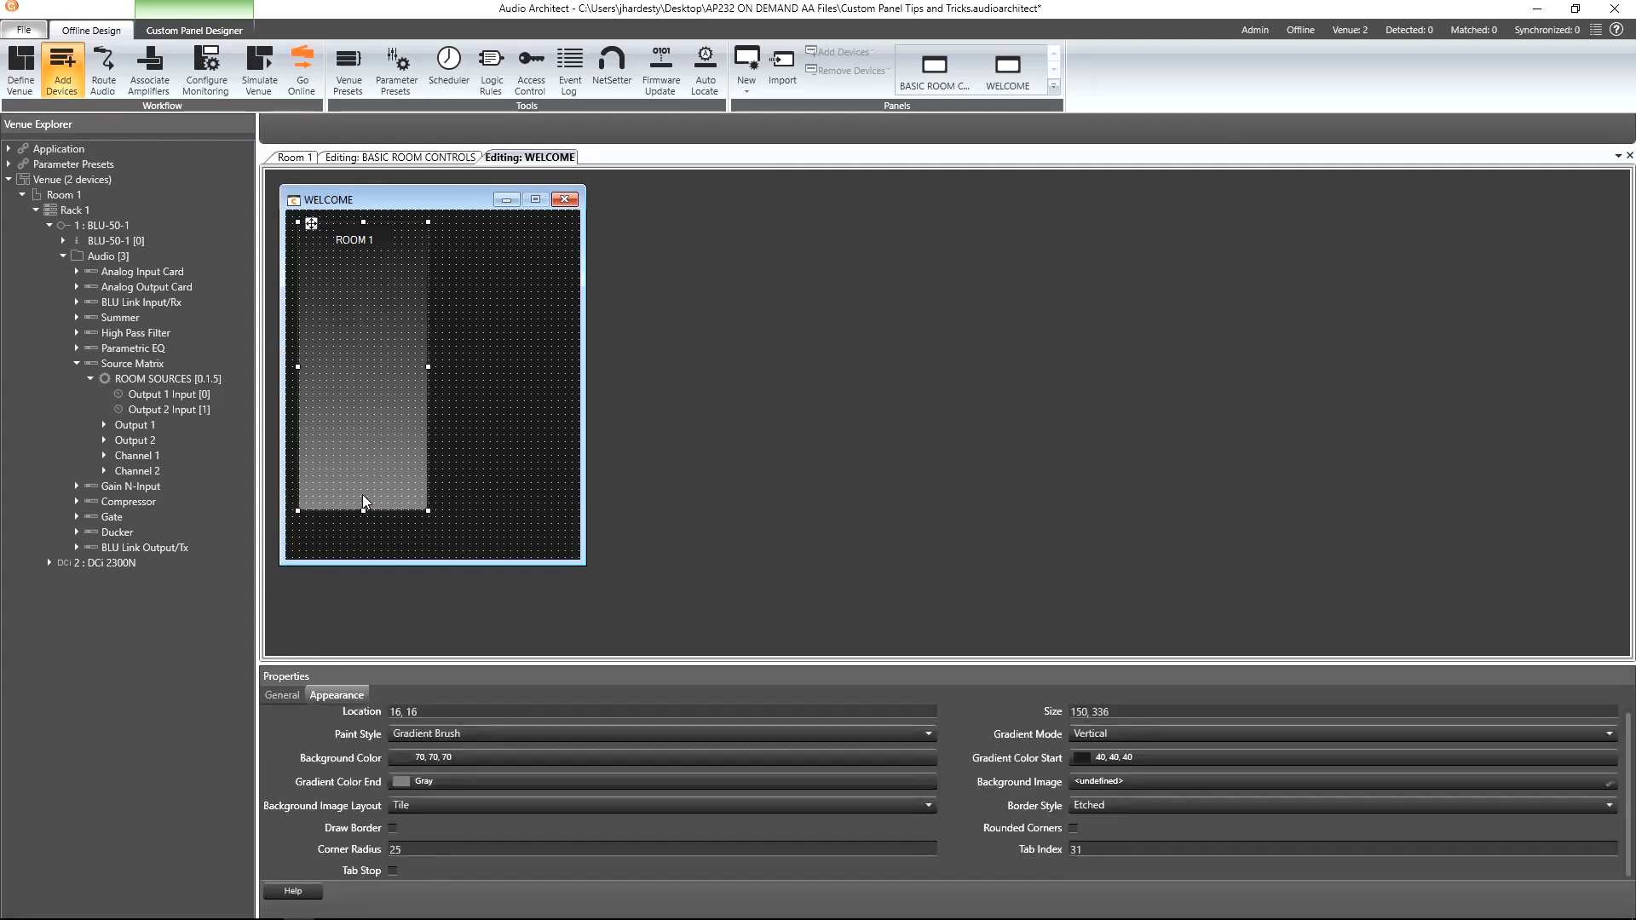
Change the ROOM 1 label text on the WELCOME panel to WELCOME
click(368, 243)
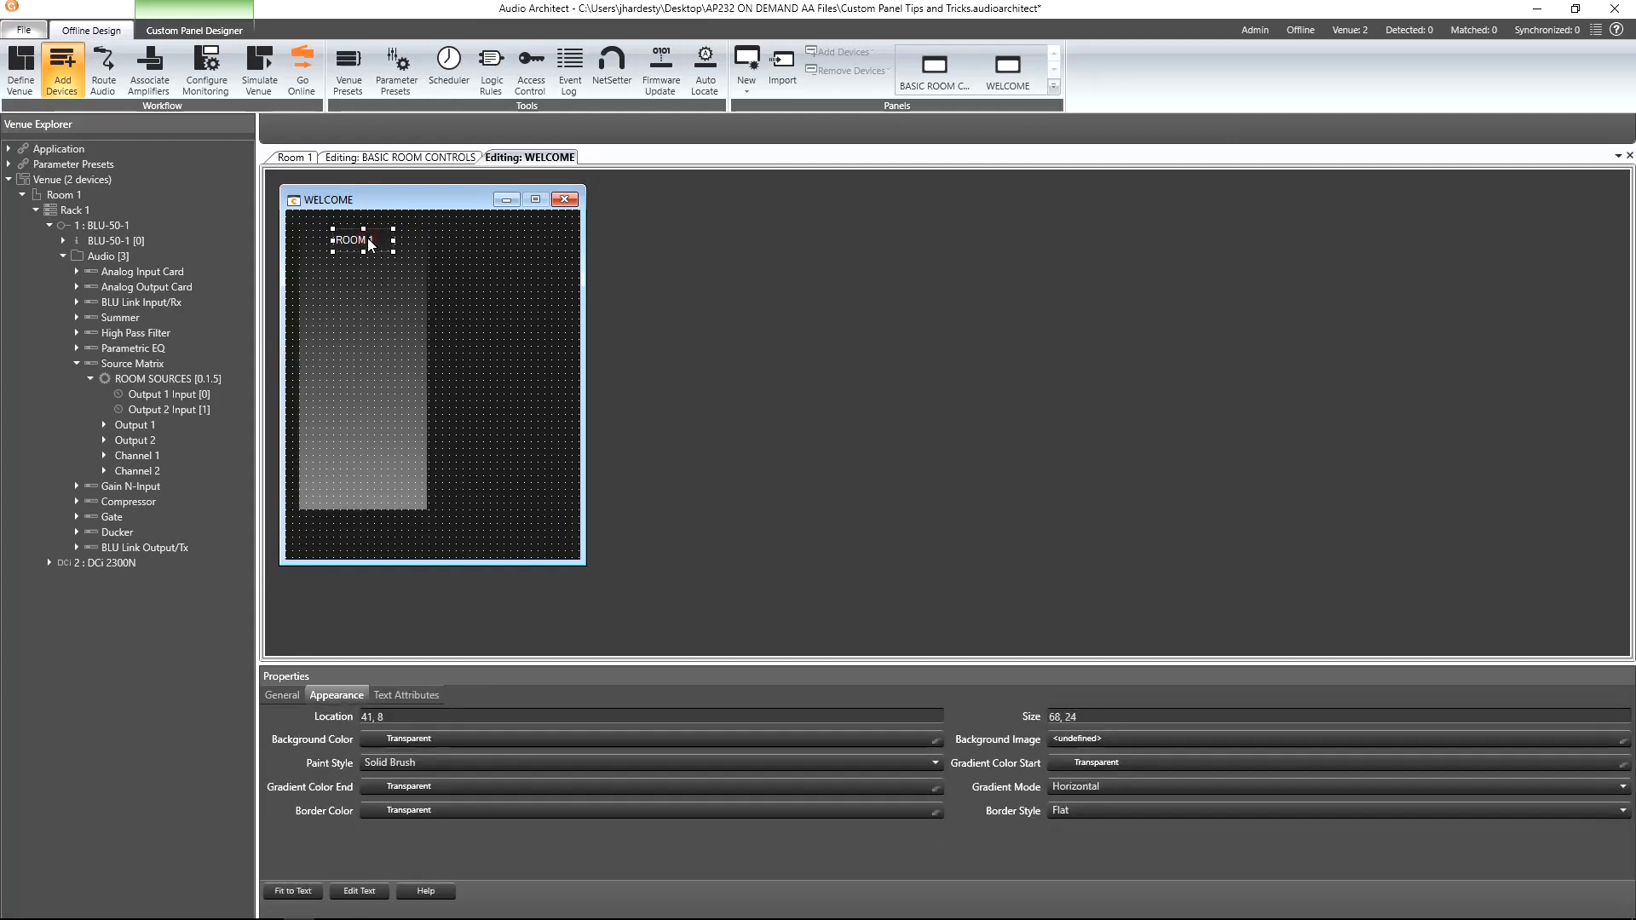
click(376, 890)
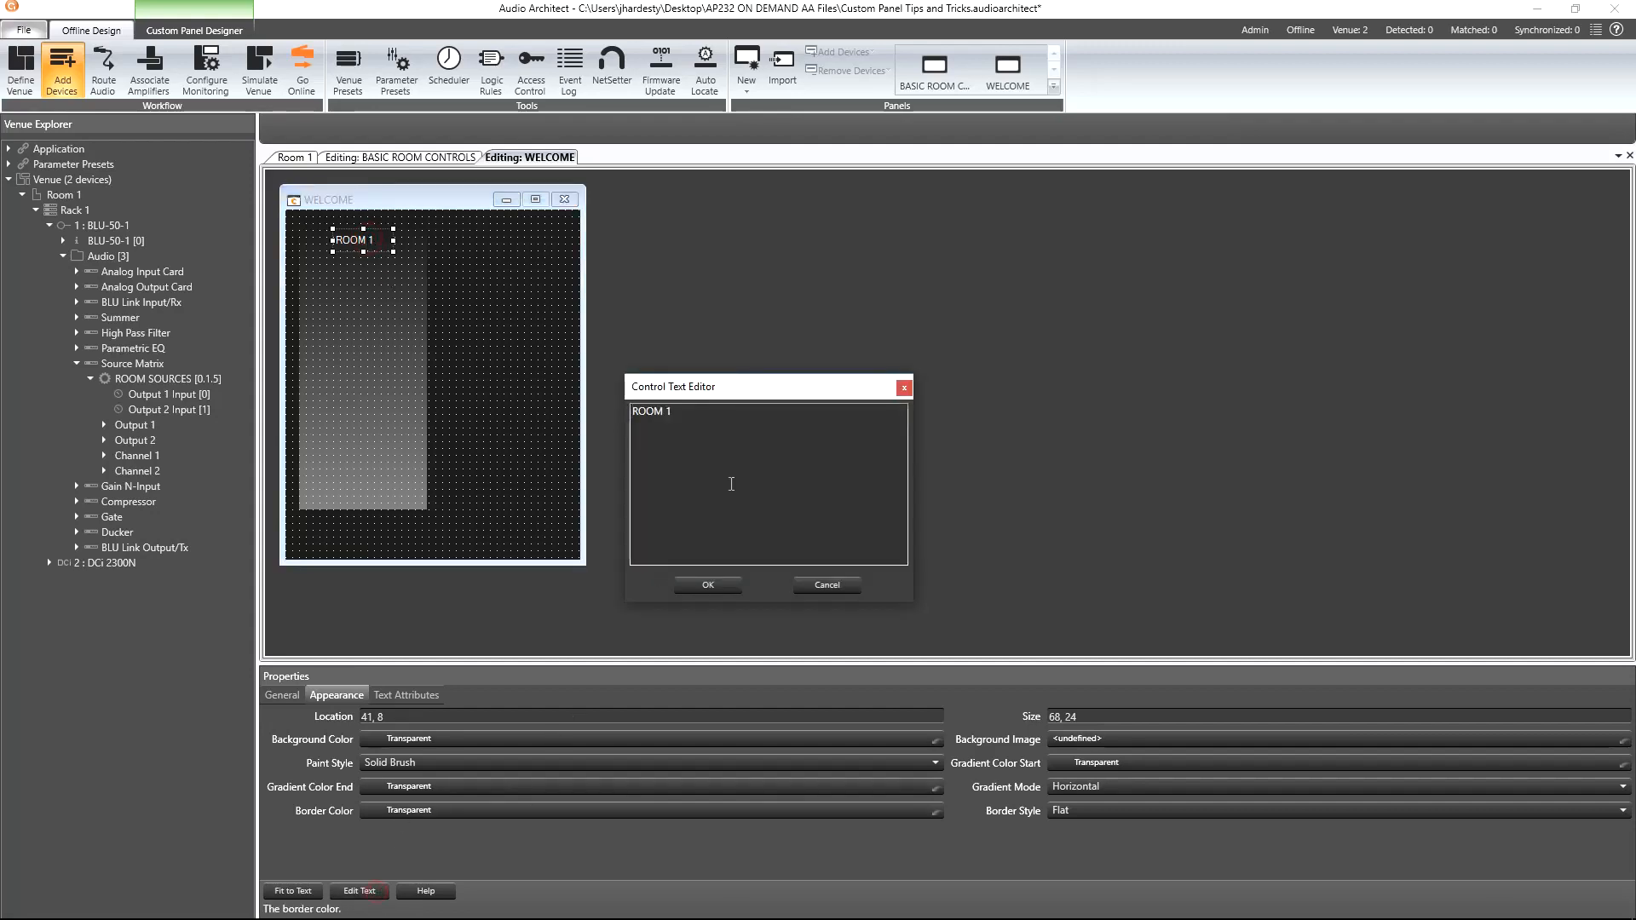
drag(684, 416, 631, 413)
click(705, 584)
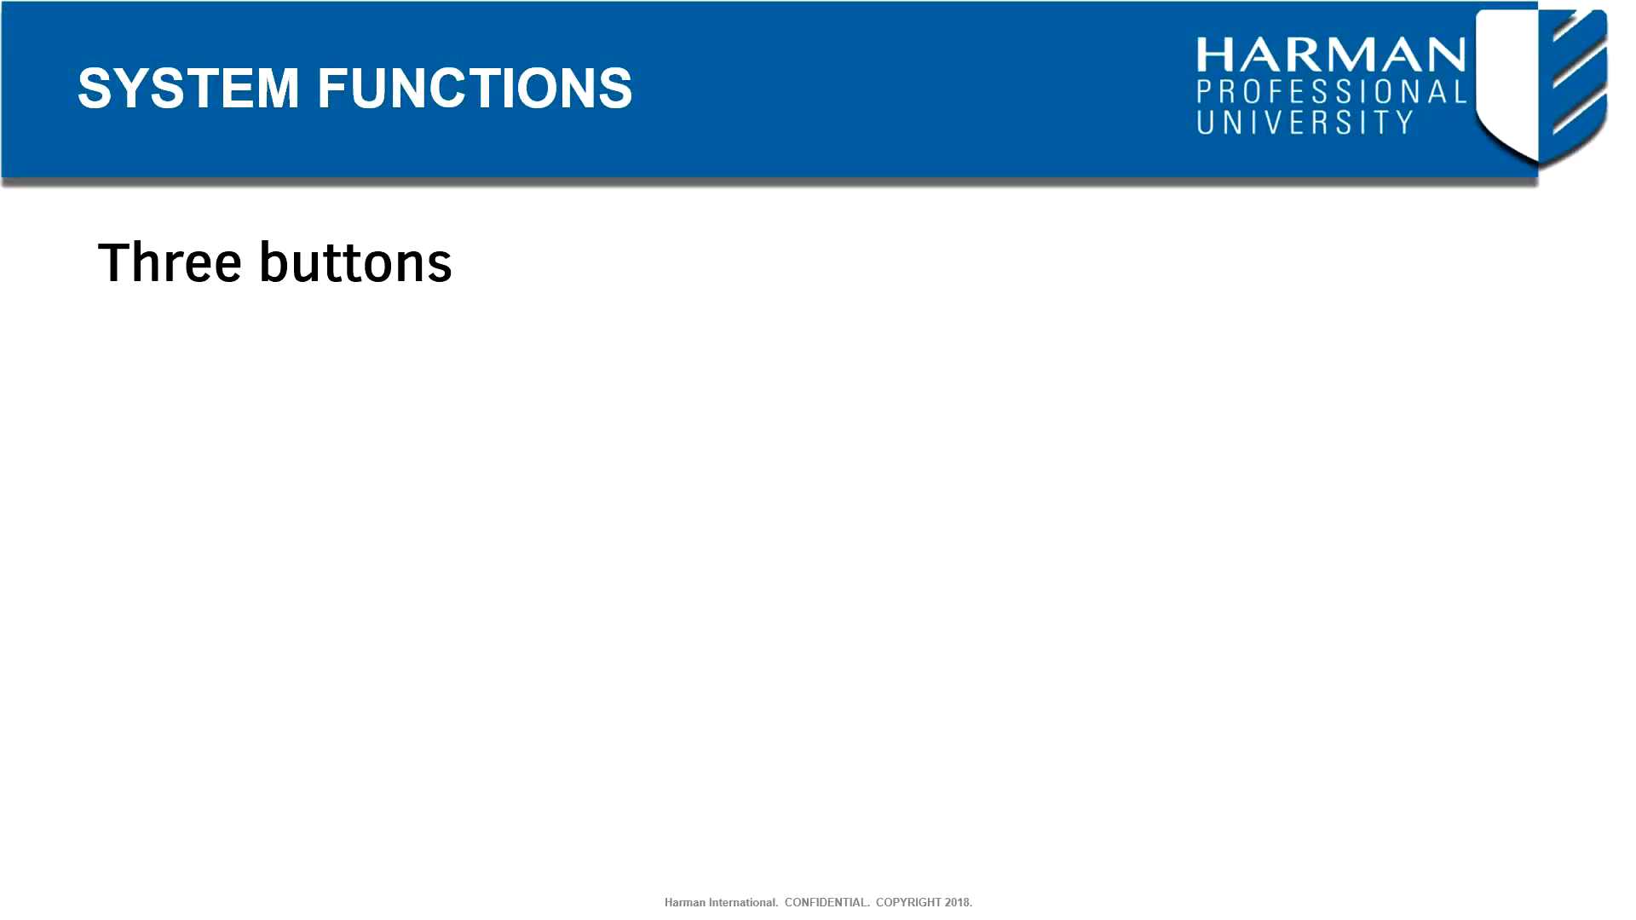
key(Right)
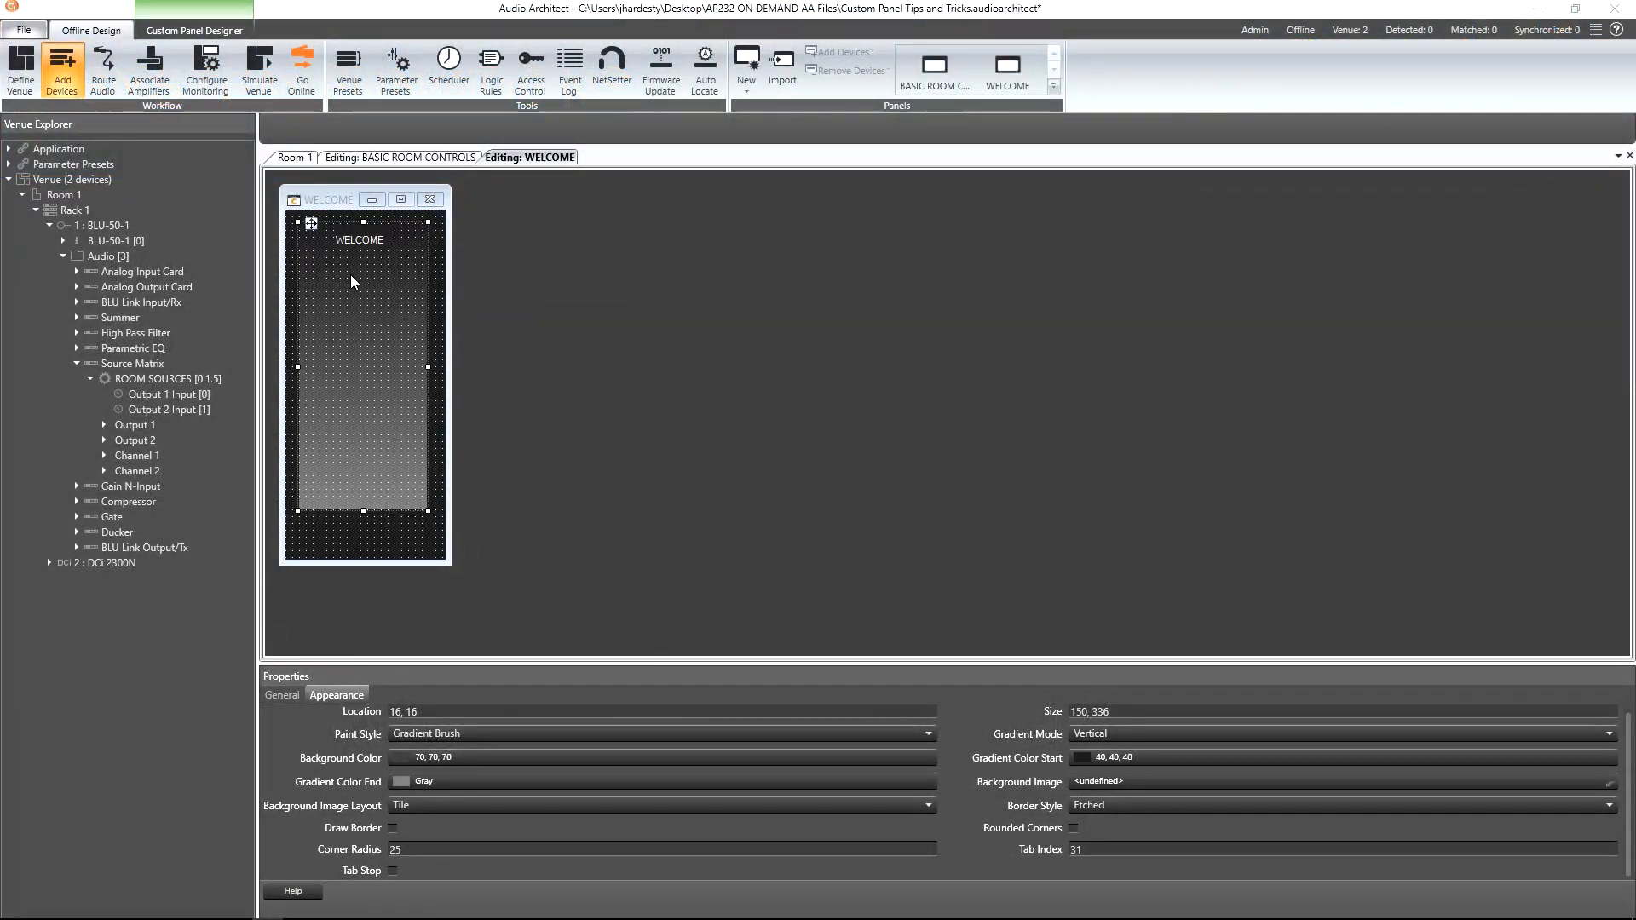
Insert a basic button below the WELCOME label and set its text to Unmute Rooms
right_click(350, 278)
mouse_move(477, 292)
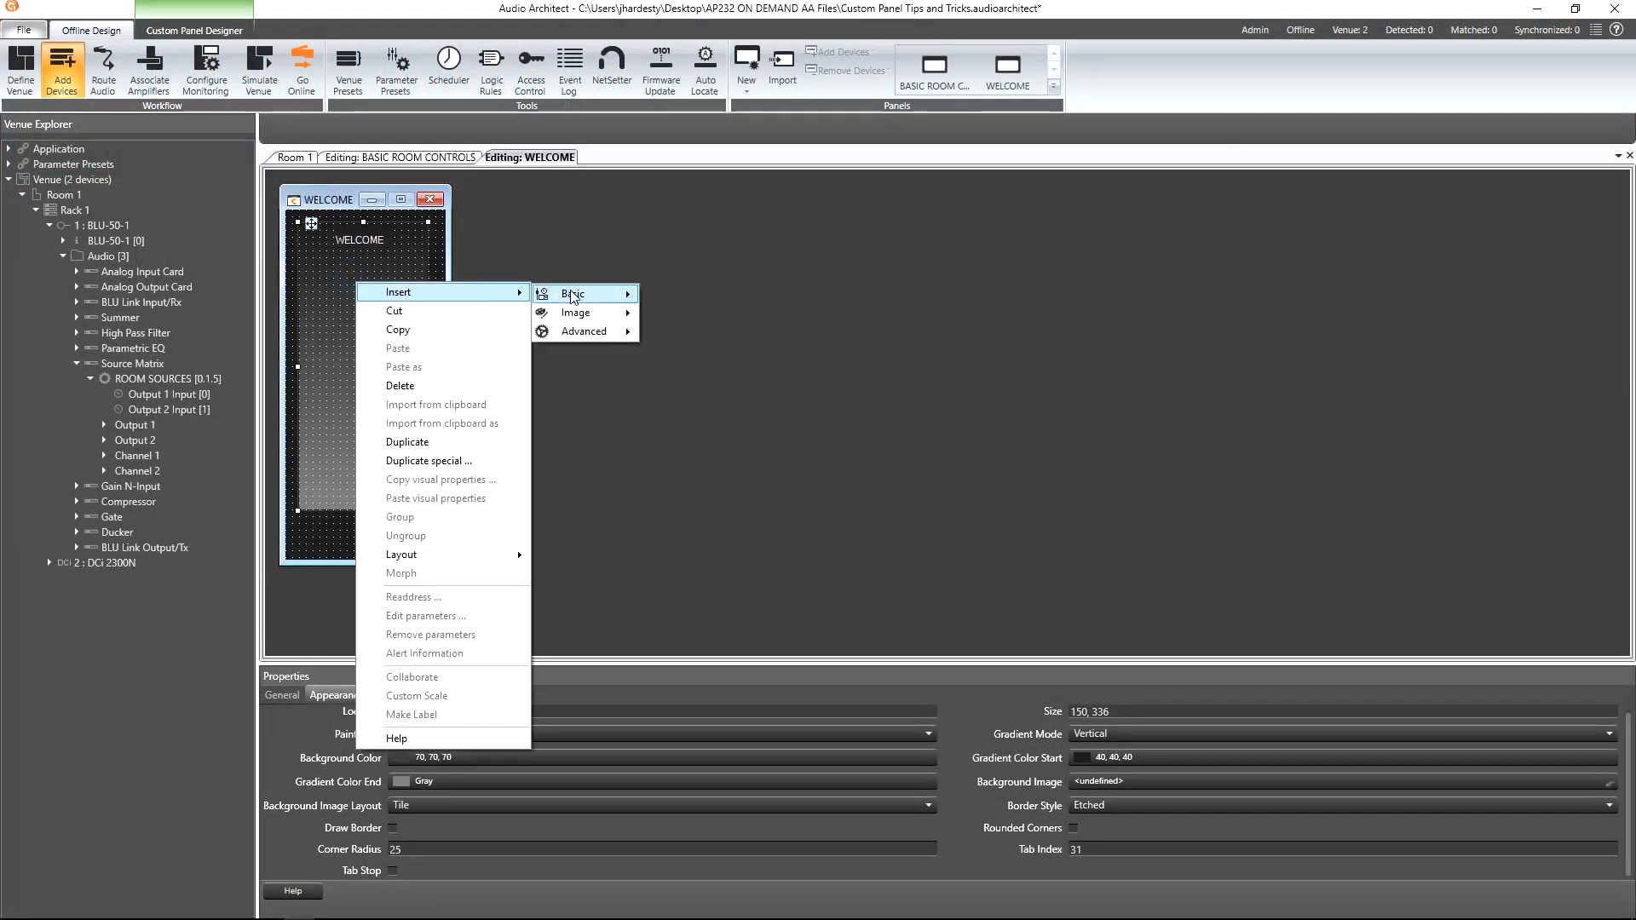
mouse_move(572, 294)
click(698, 421)
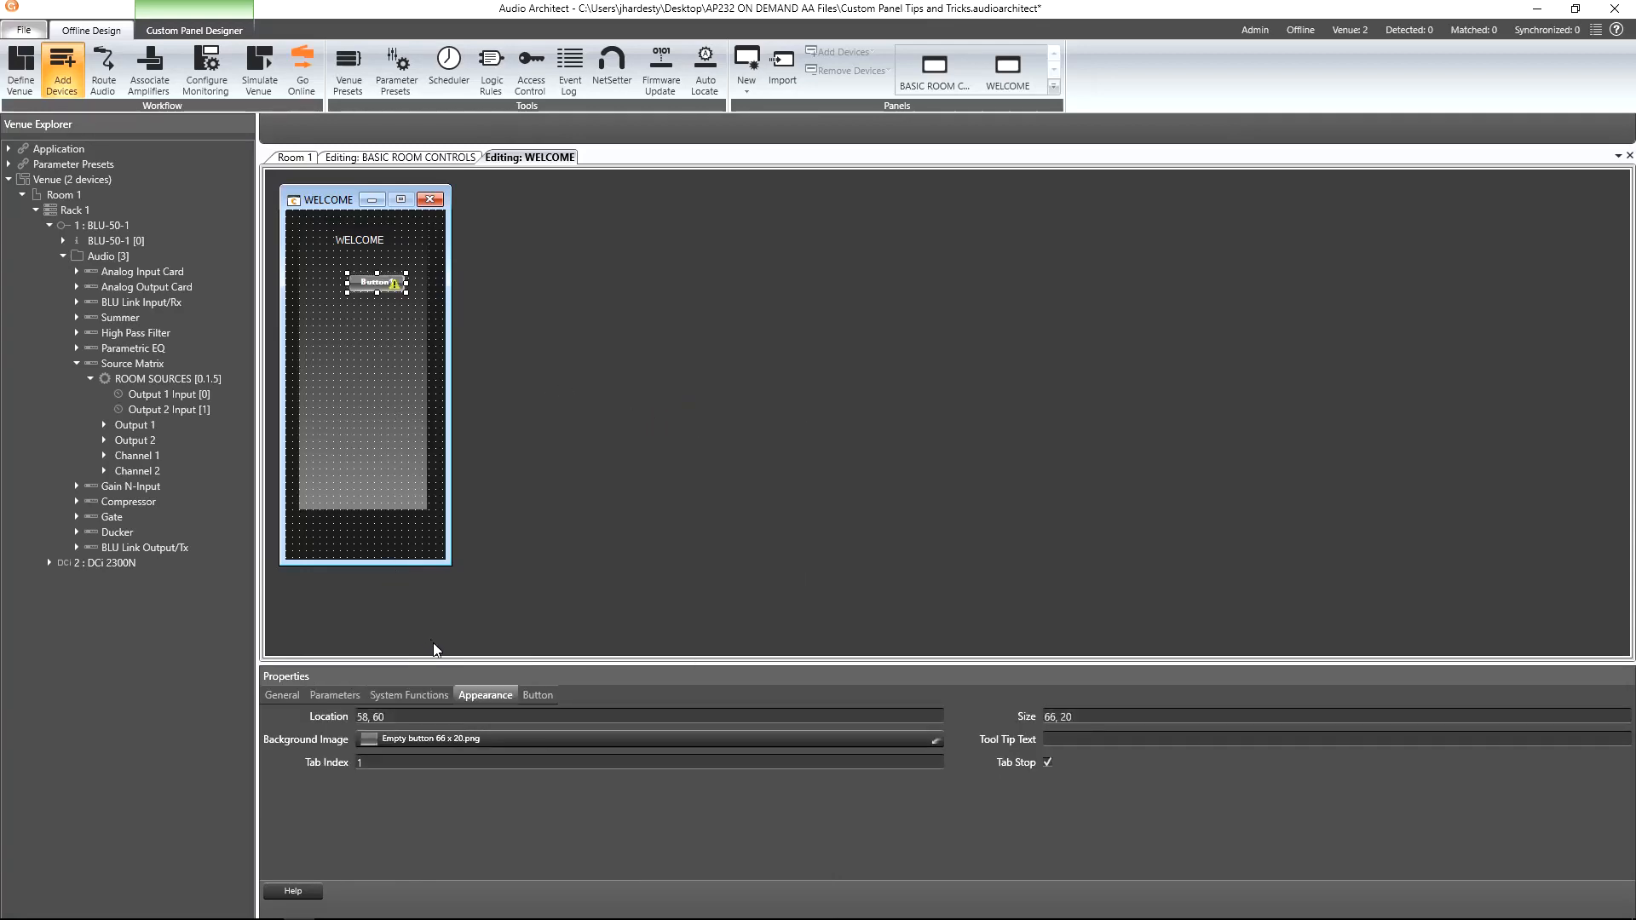
click(538, 695)
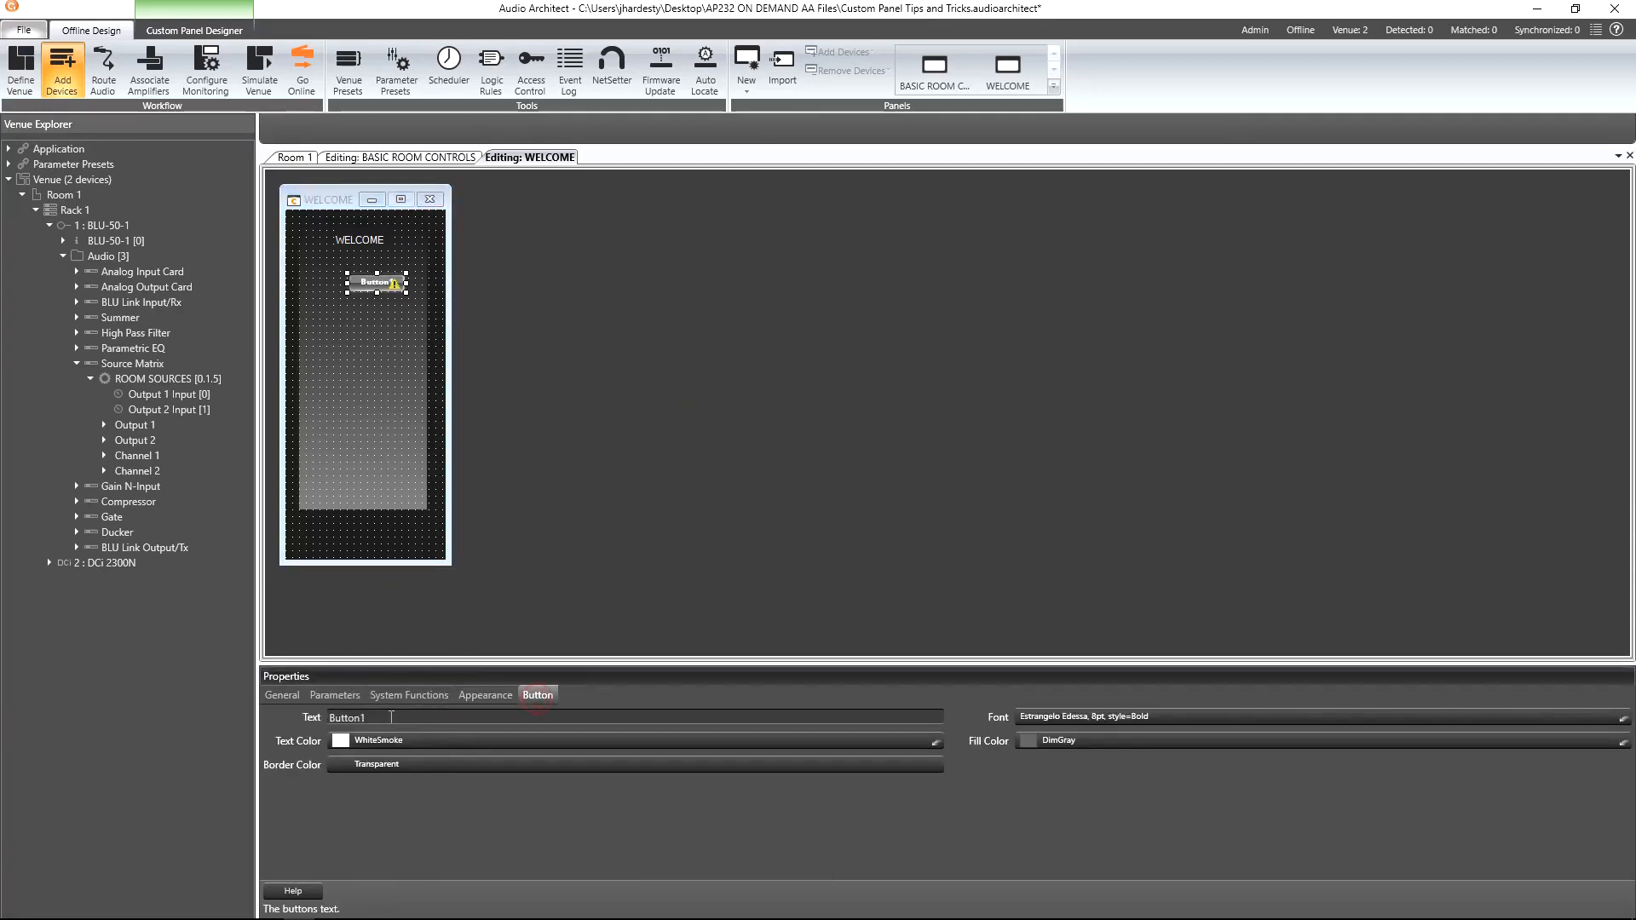
double_click(391, 718)
text(Unmute Rooms)
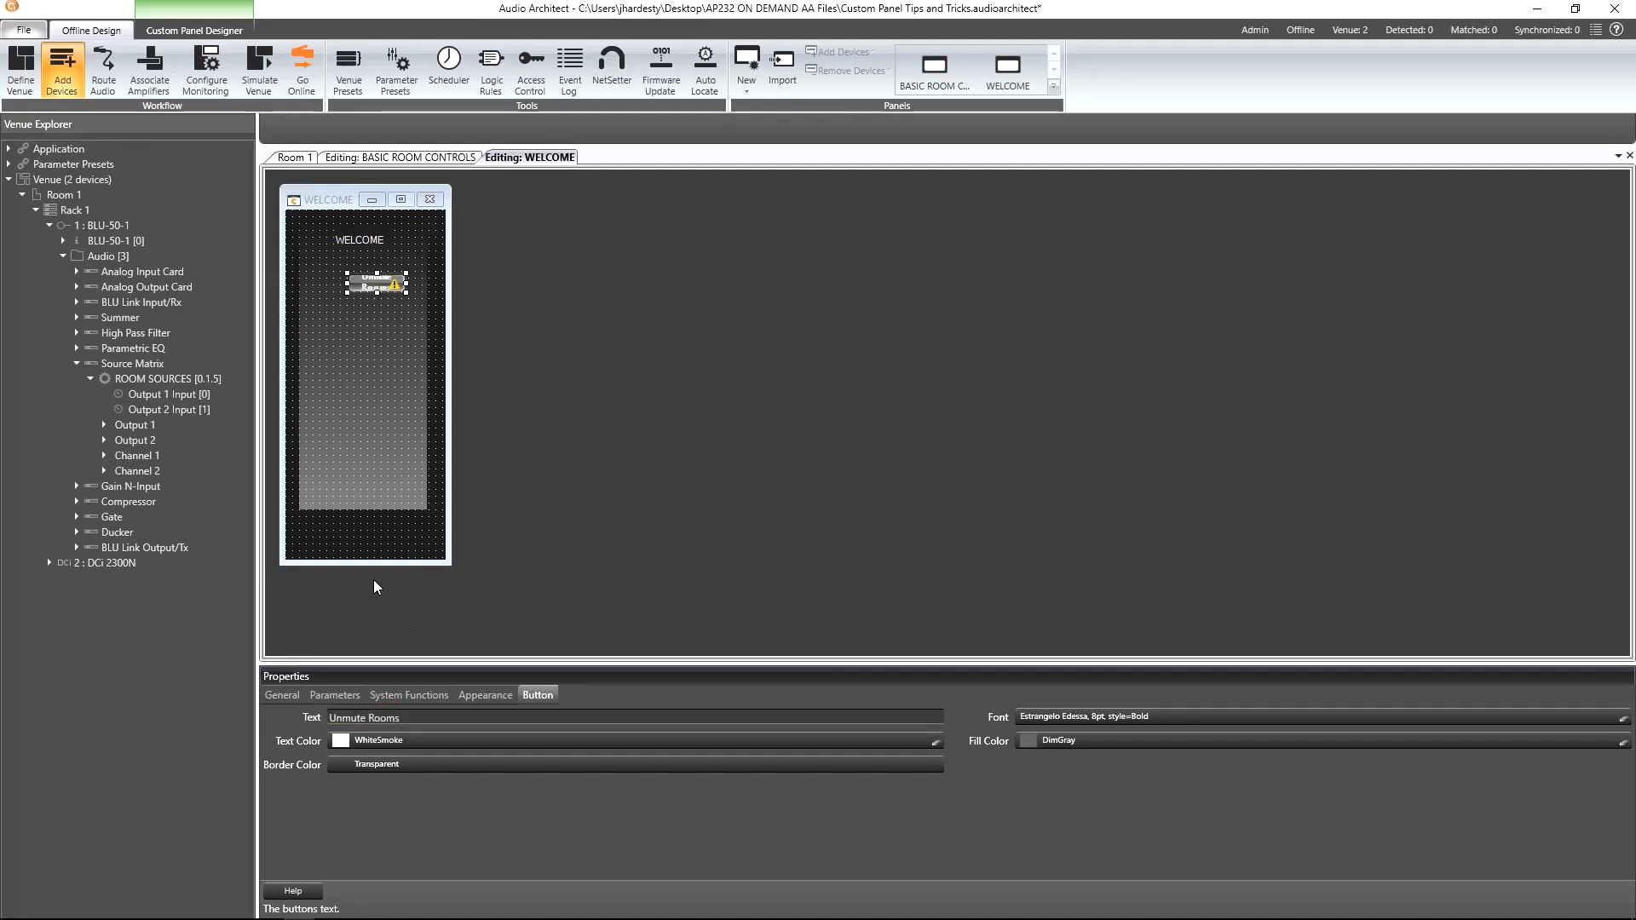
Make the Unmute Rooms button taller and assign it Recall Panel Preset with panel BASIC ROOM CONTROLS and preset 2: Unmute Rooms
click(423, 694)
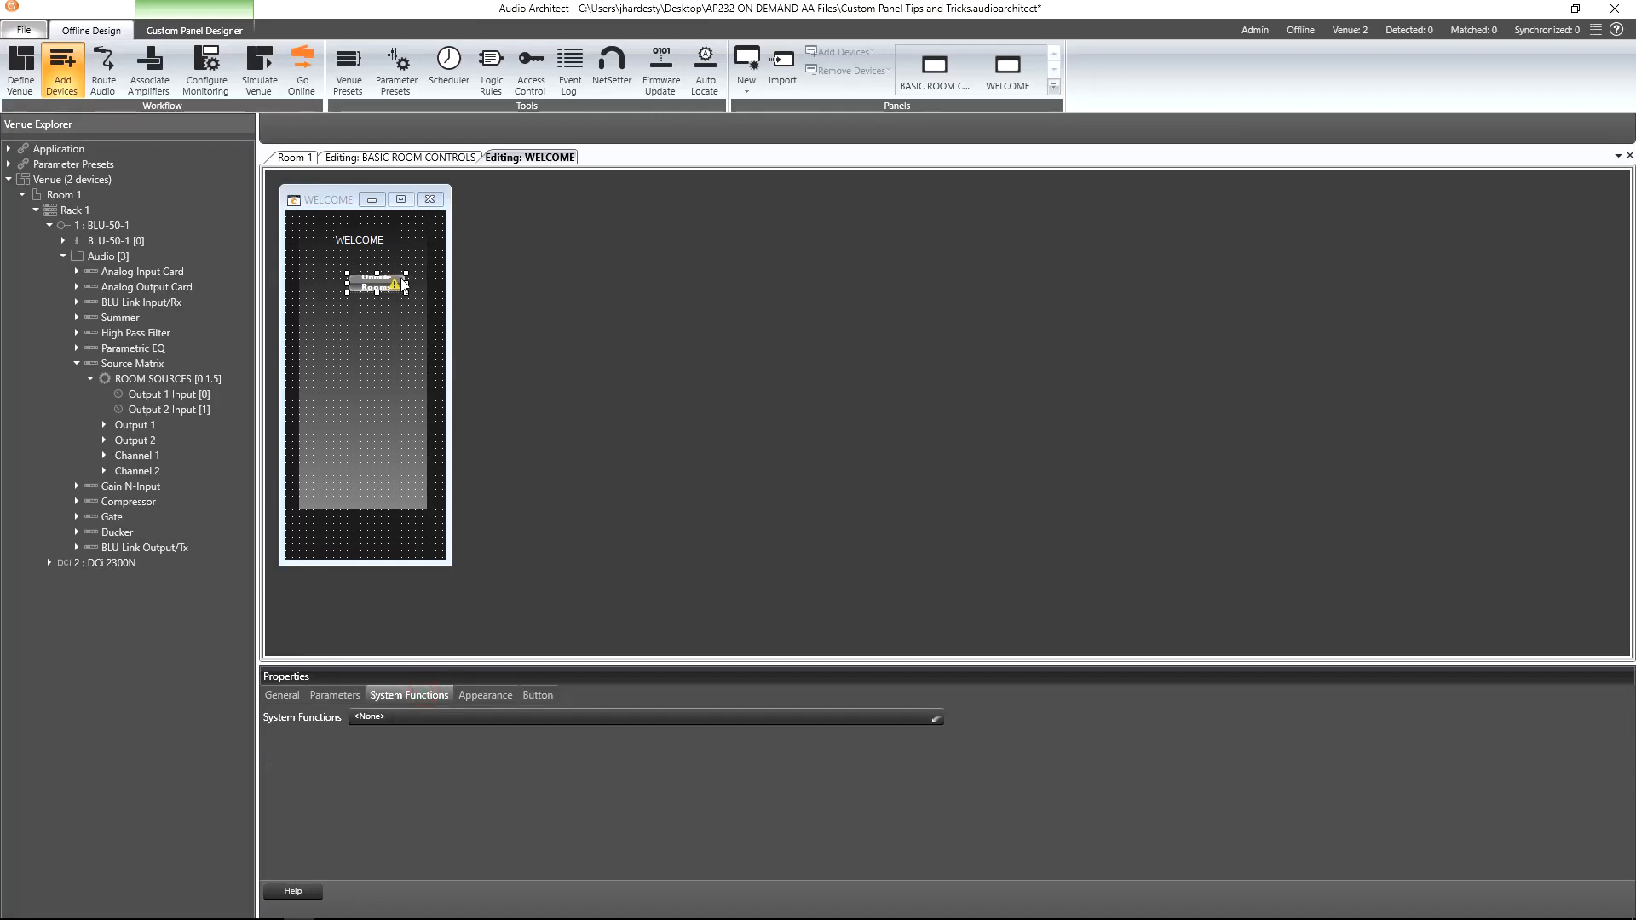
drag(406, 292, 407, 302)
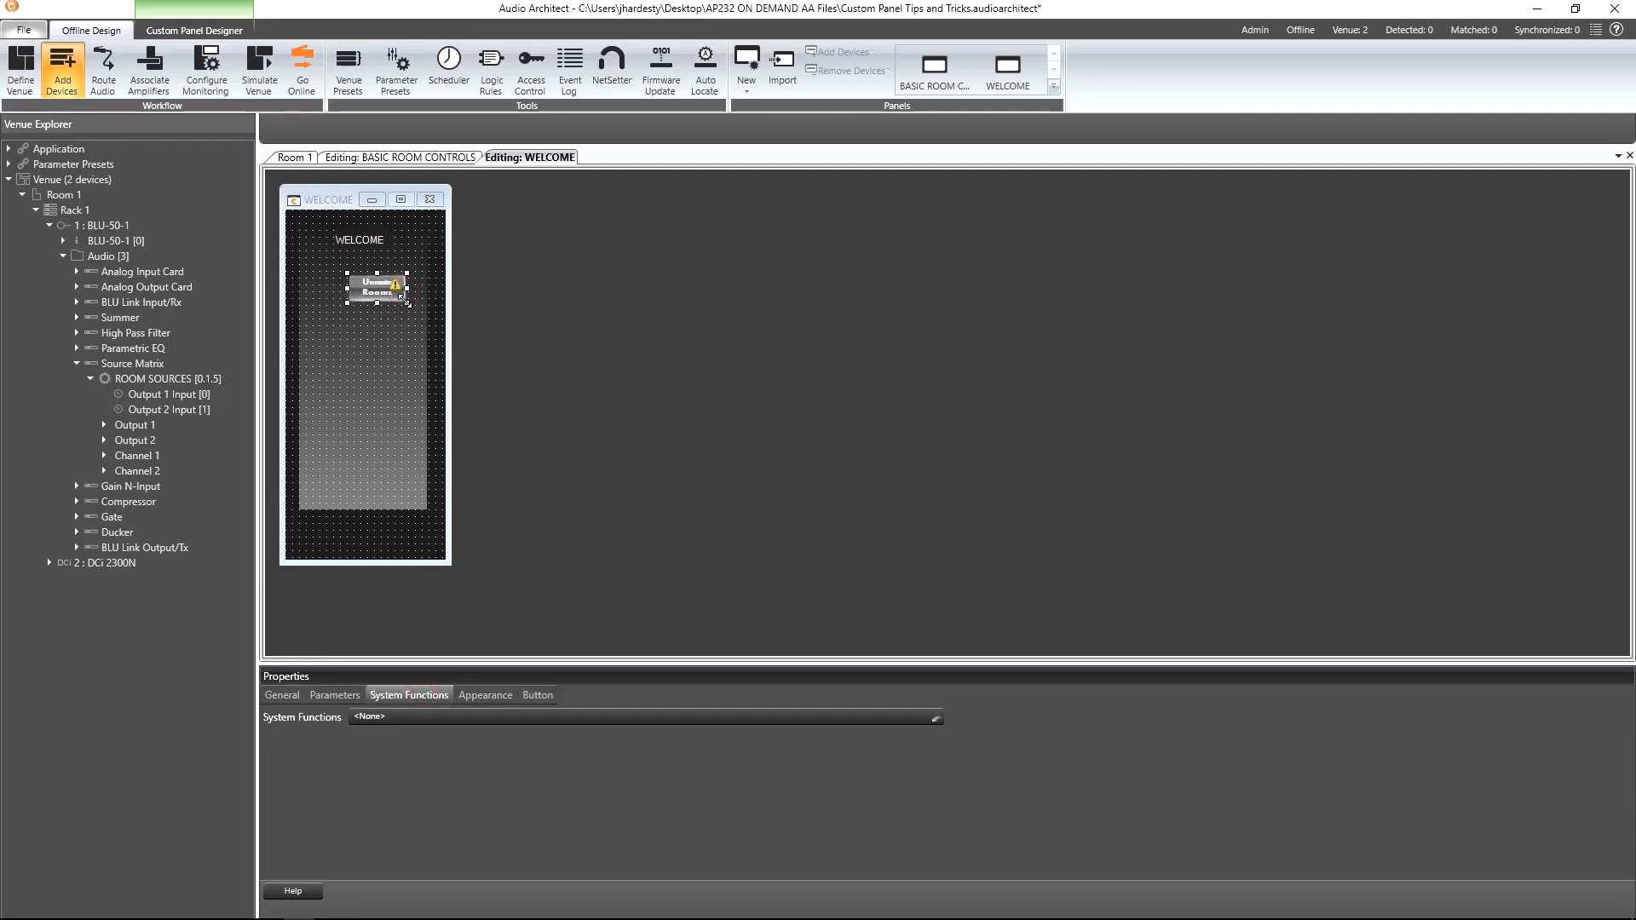
click(390, 714)
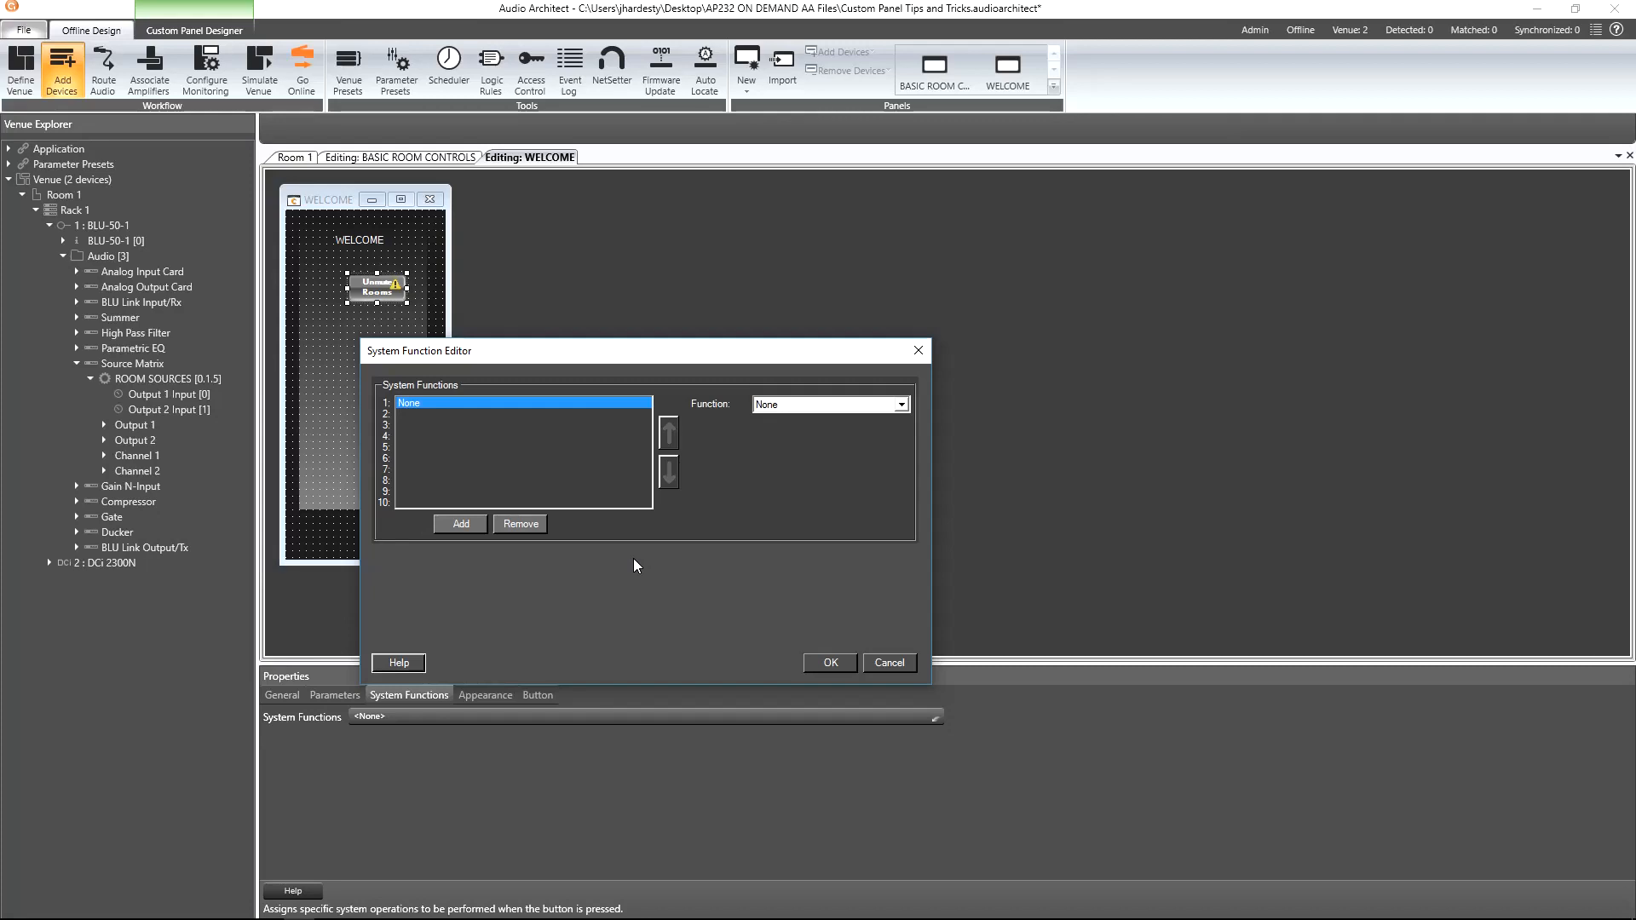
click(799, 406)
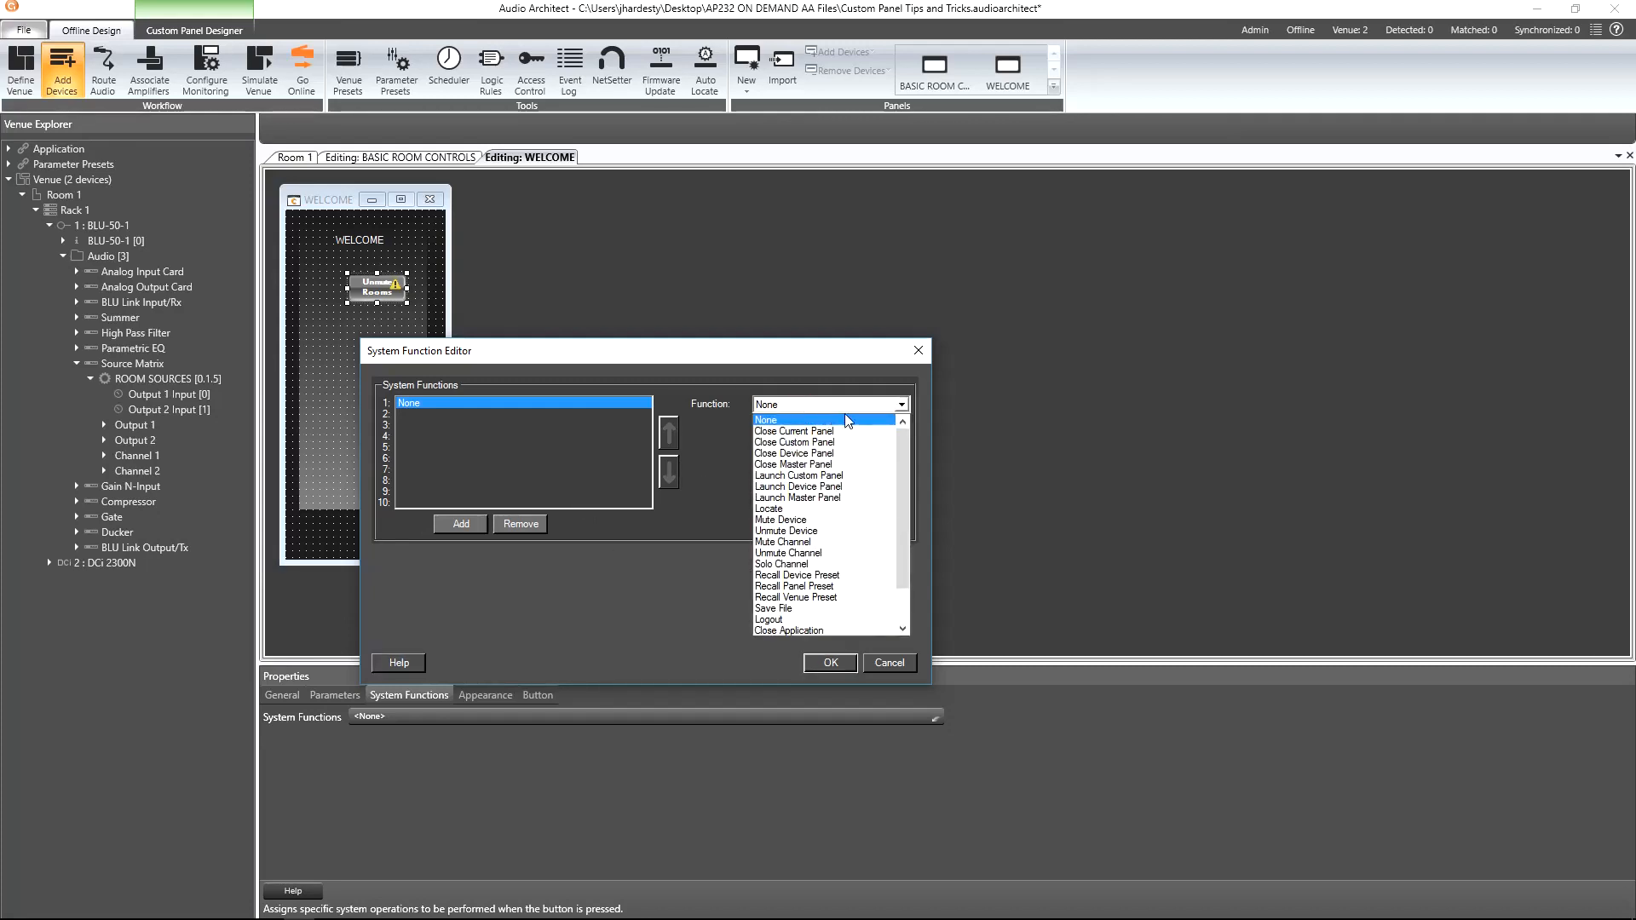
scroll(859, 474, down, 1)
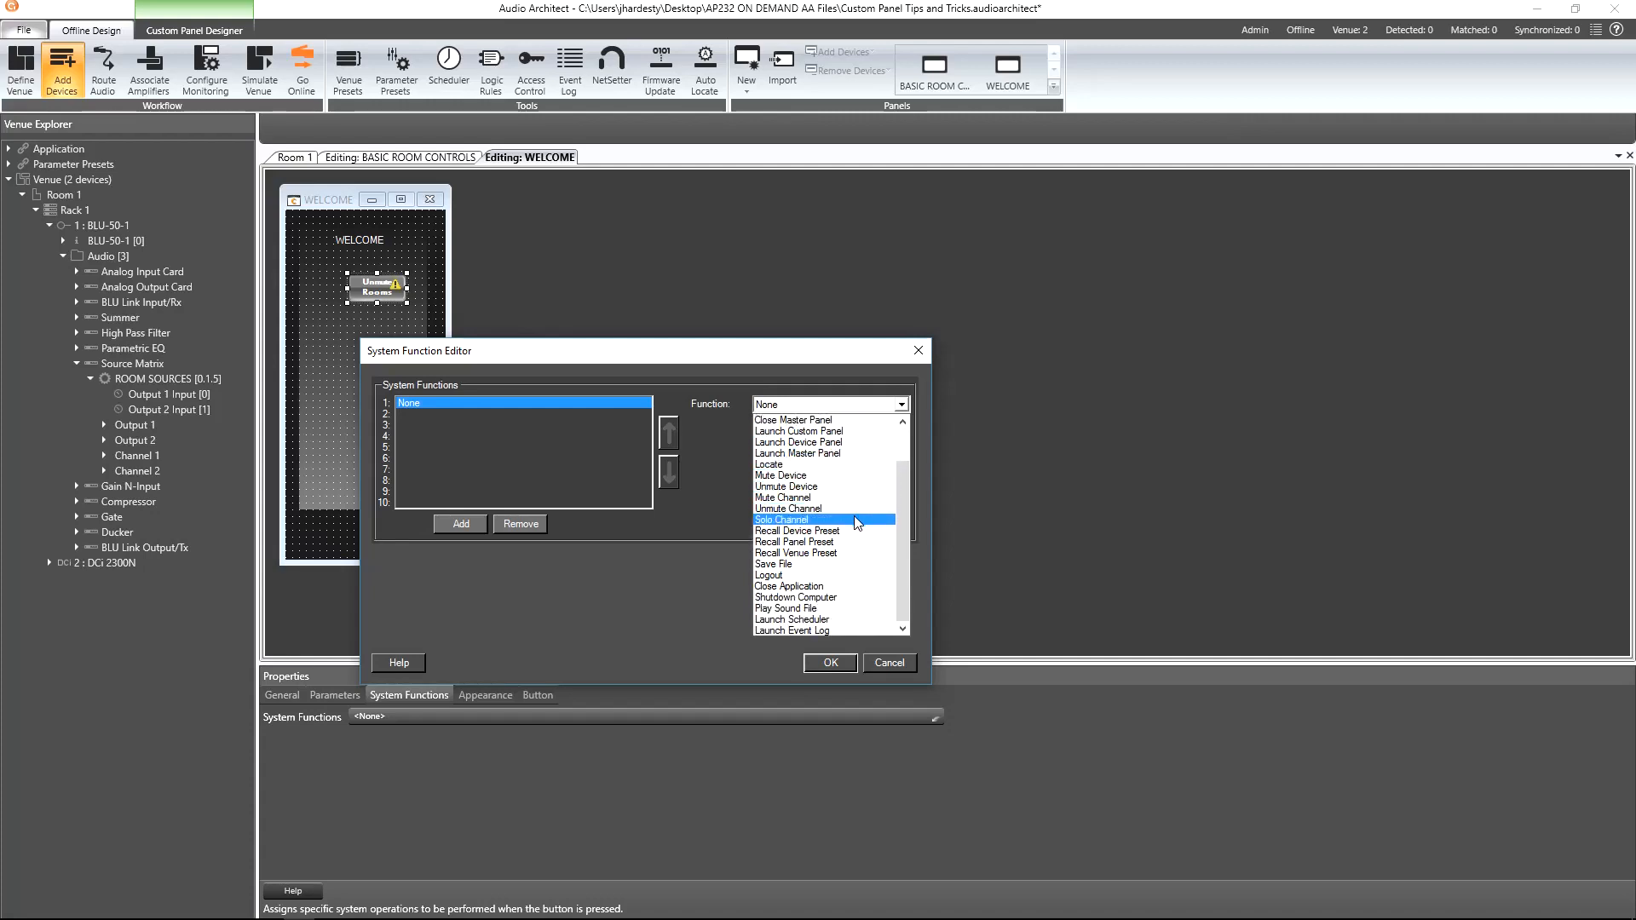
click(850, 542)
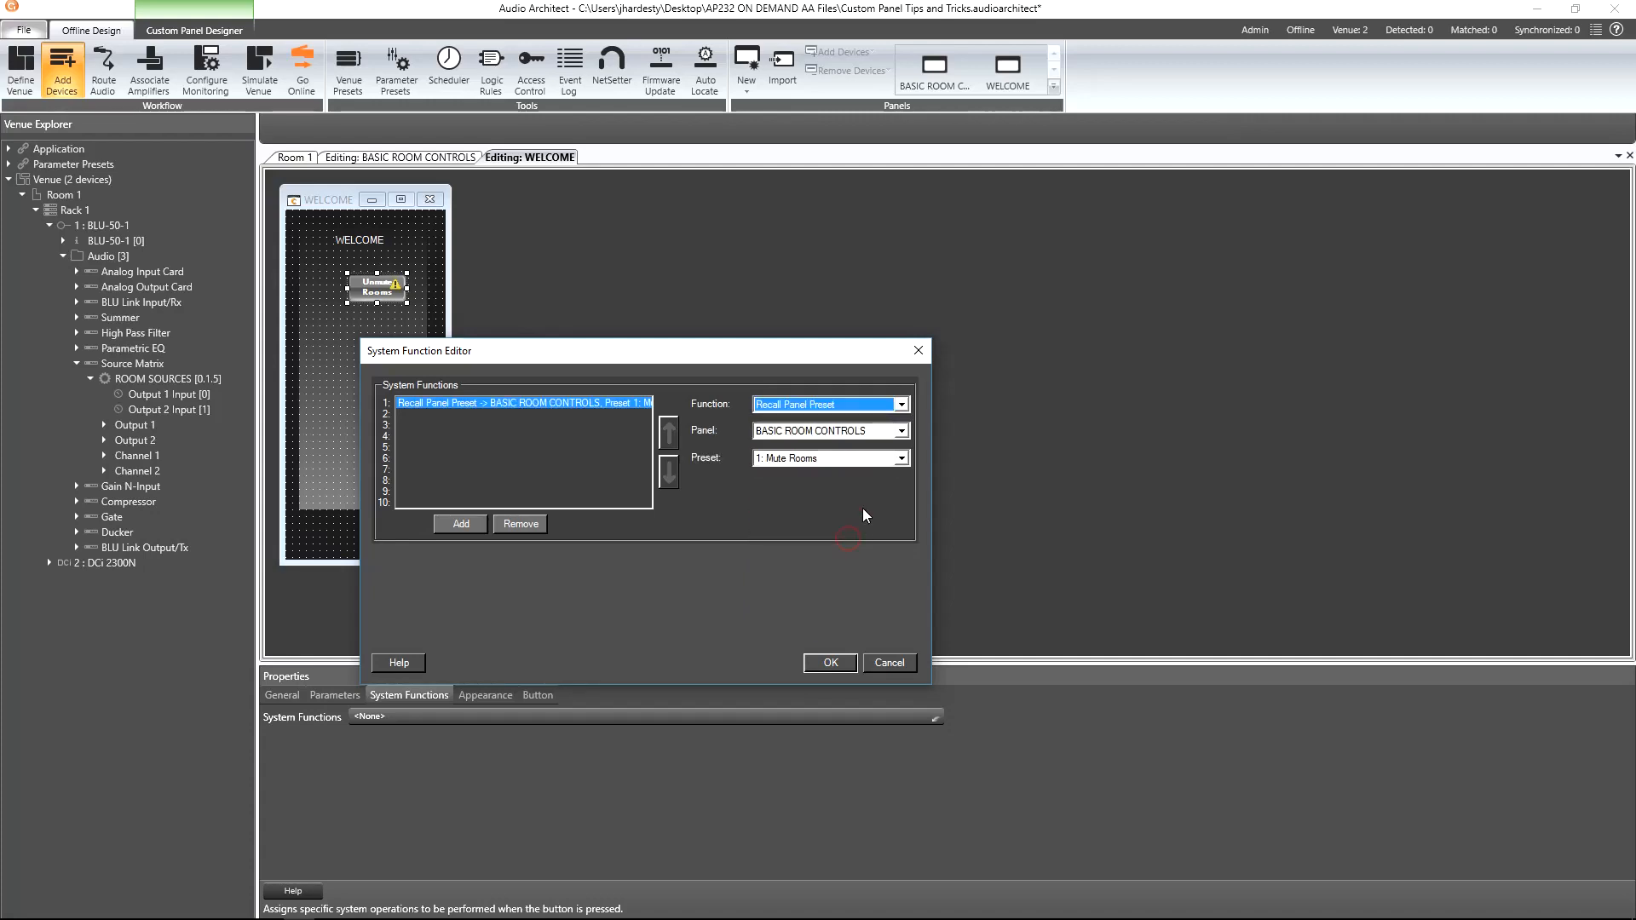
click(900, 458)
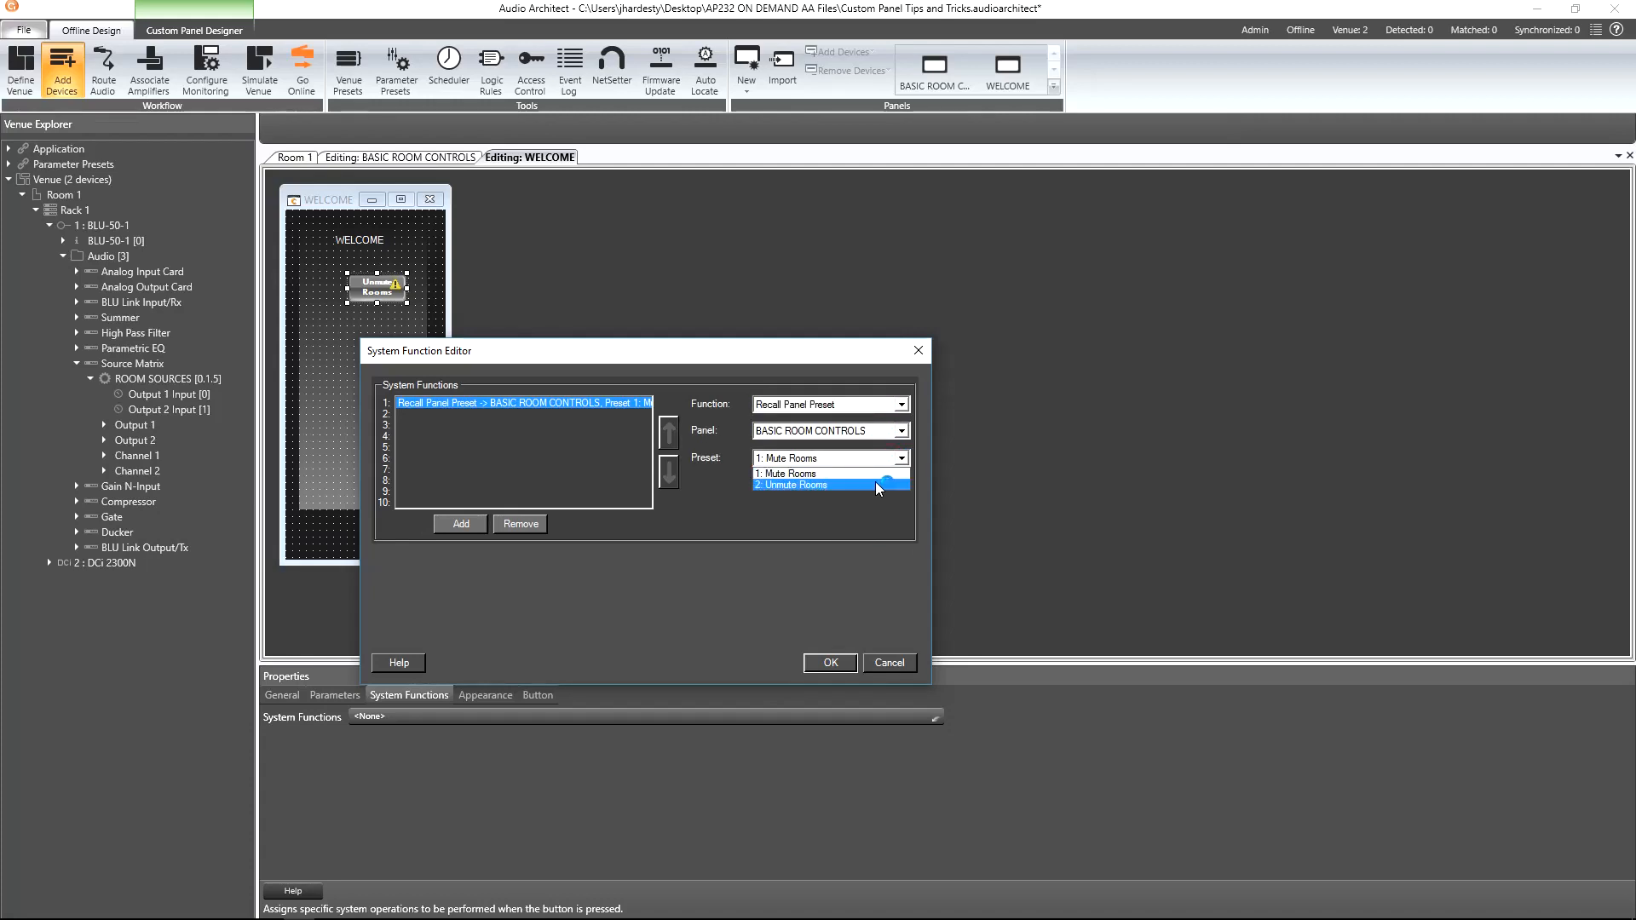
click(872, 482)
click(833, 662)
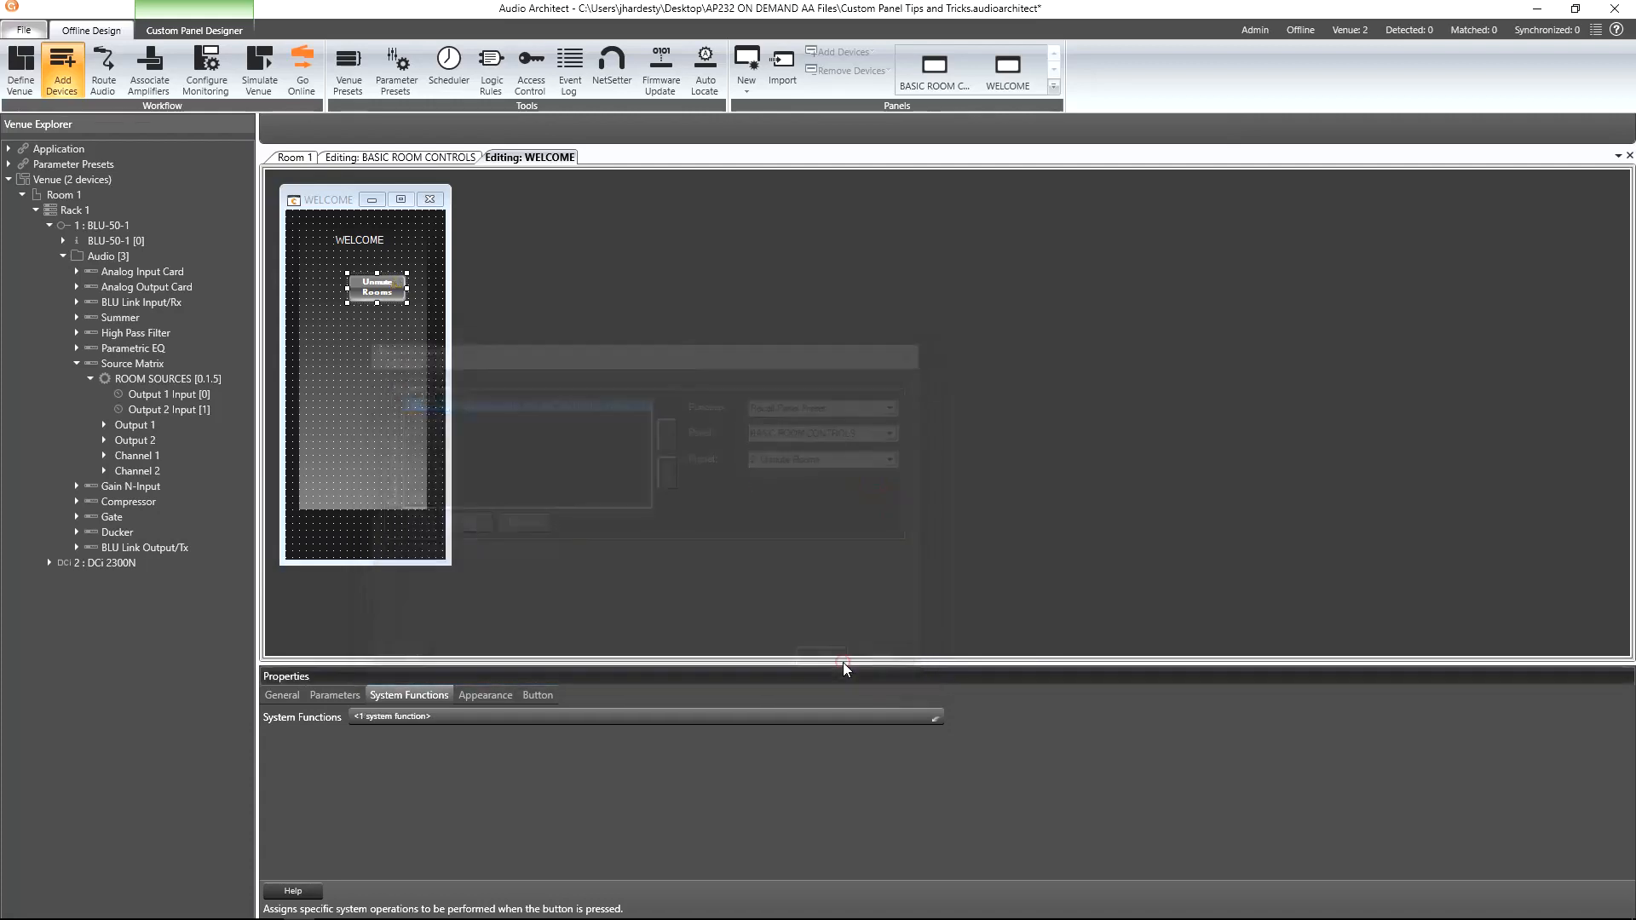
Centre the Unmute Rooms button under the WELCOME label and place a copy below it with the text Mute Rooms
drag(394, 286, 376, 288)
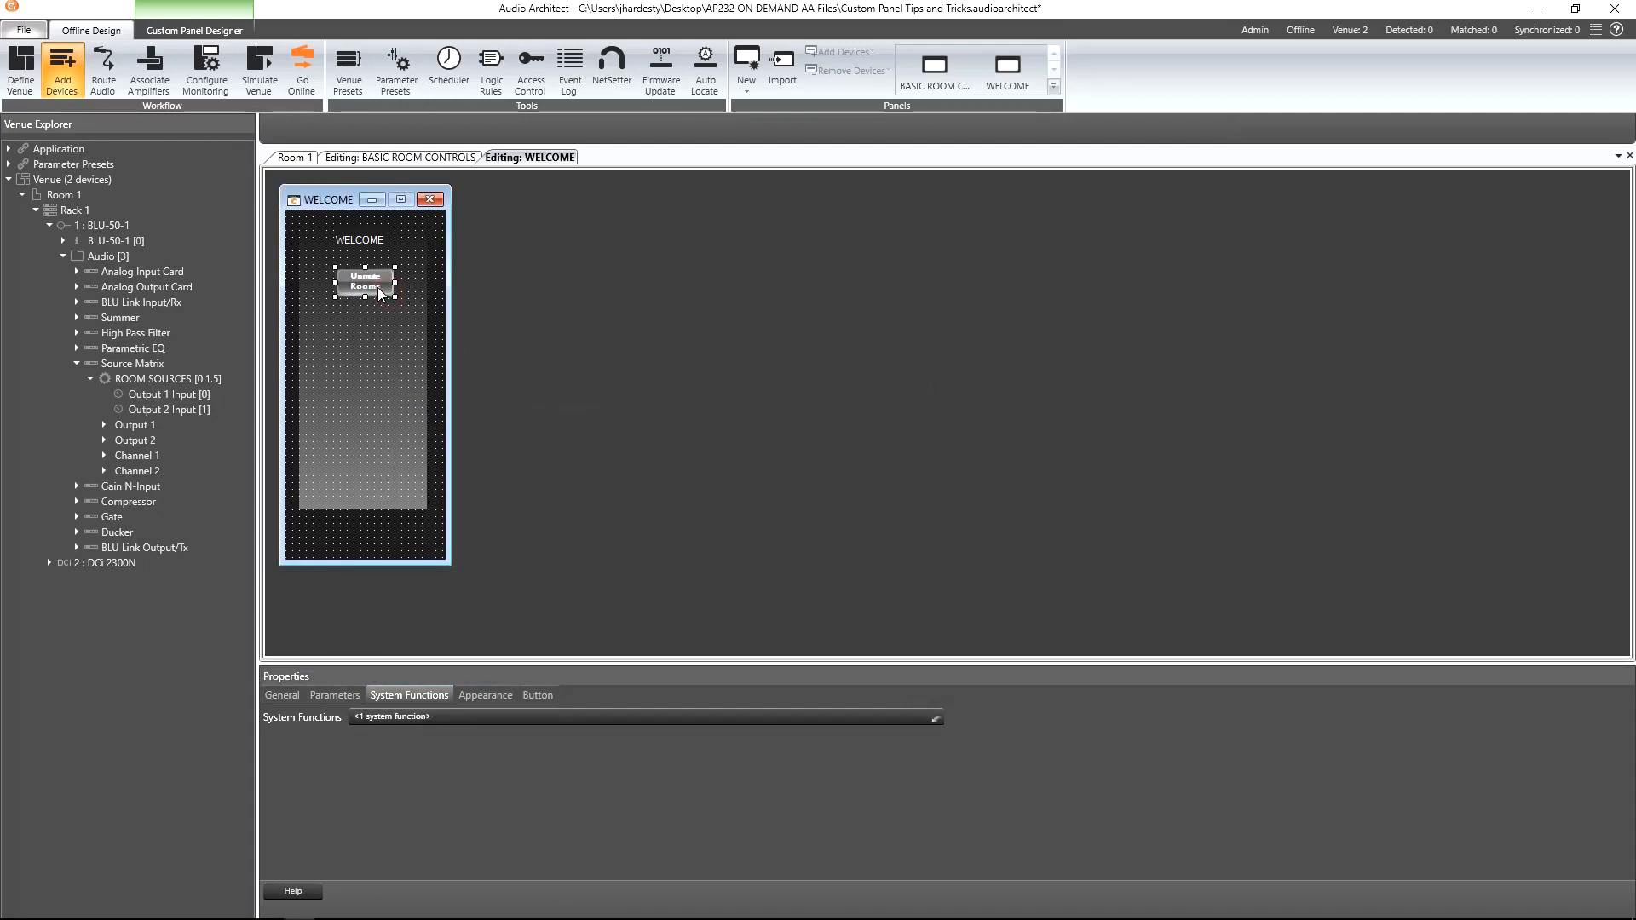
drag(377, 317, 377, 319)
click(537, 694)
click(413, 718)
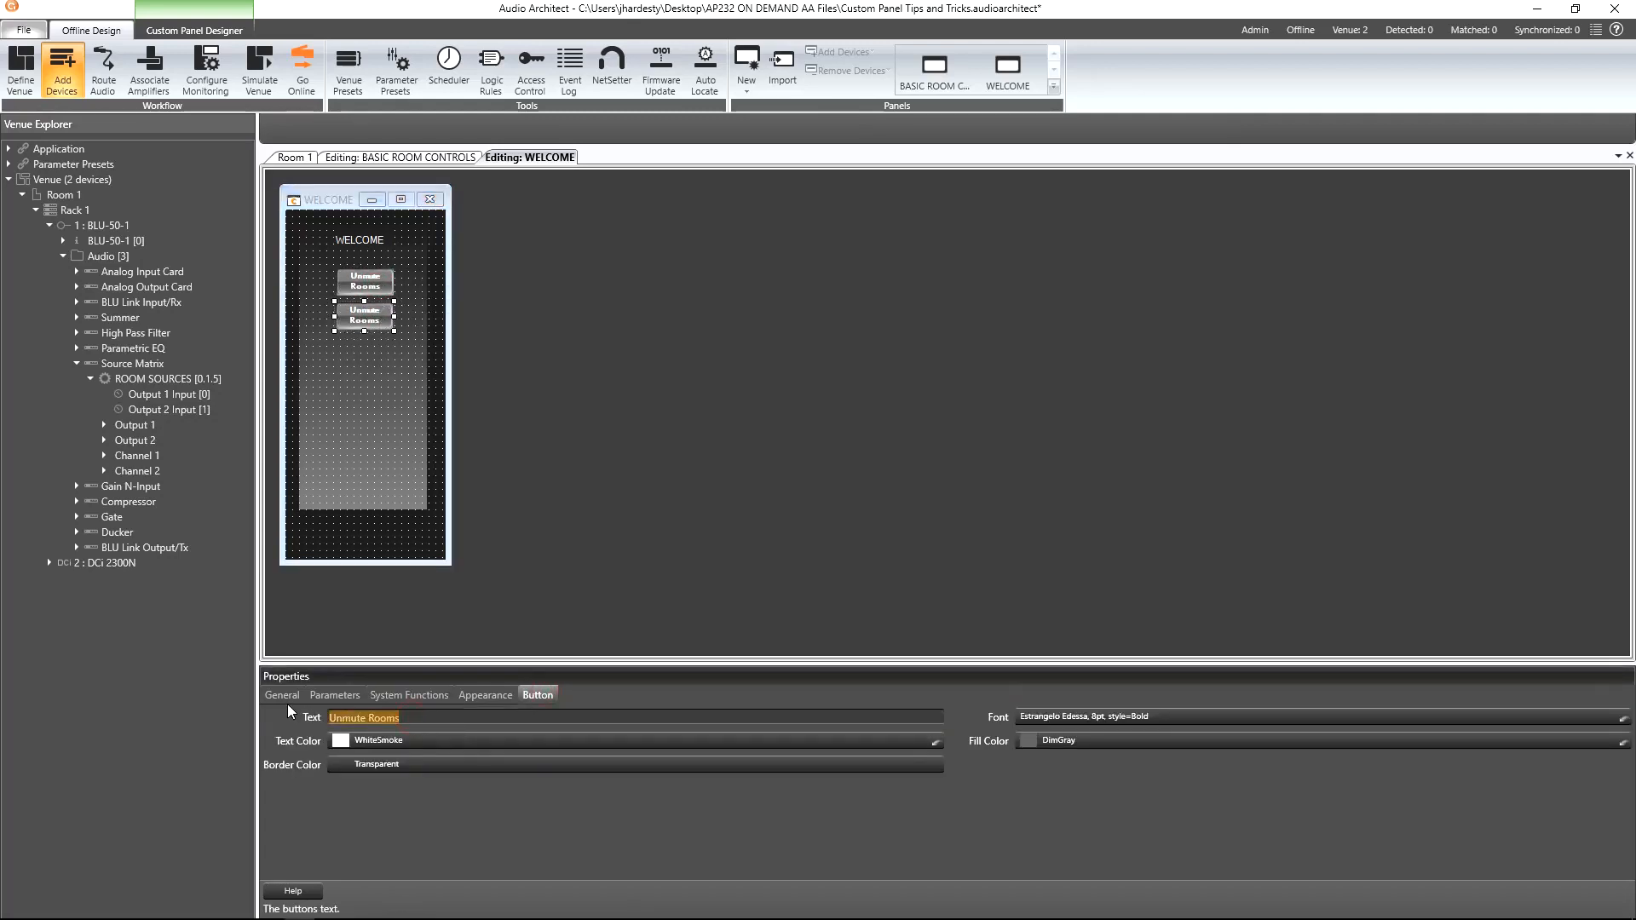
text(Mute Rooms)
key(Return)
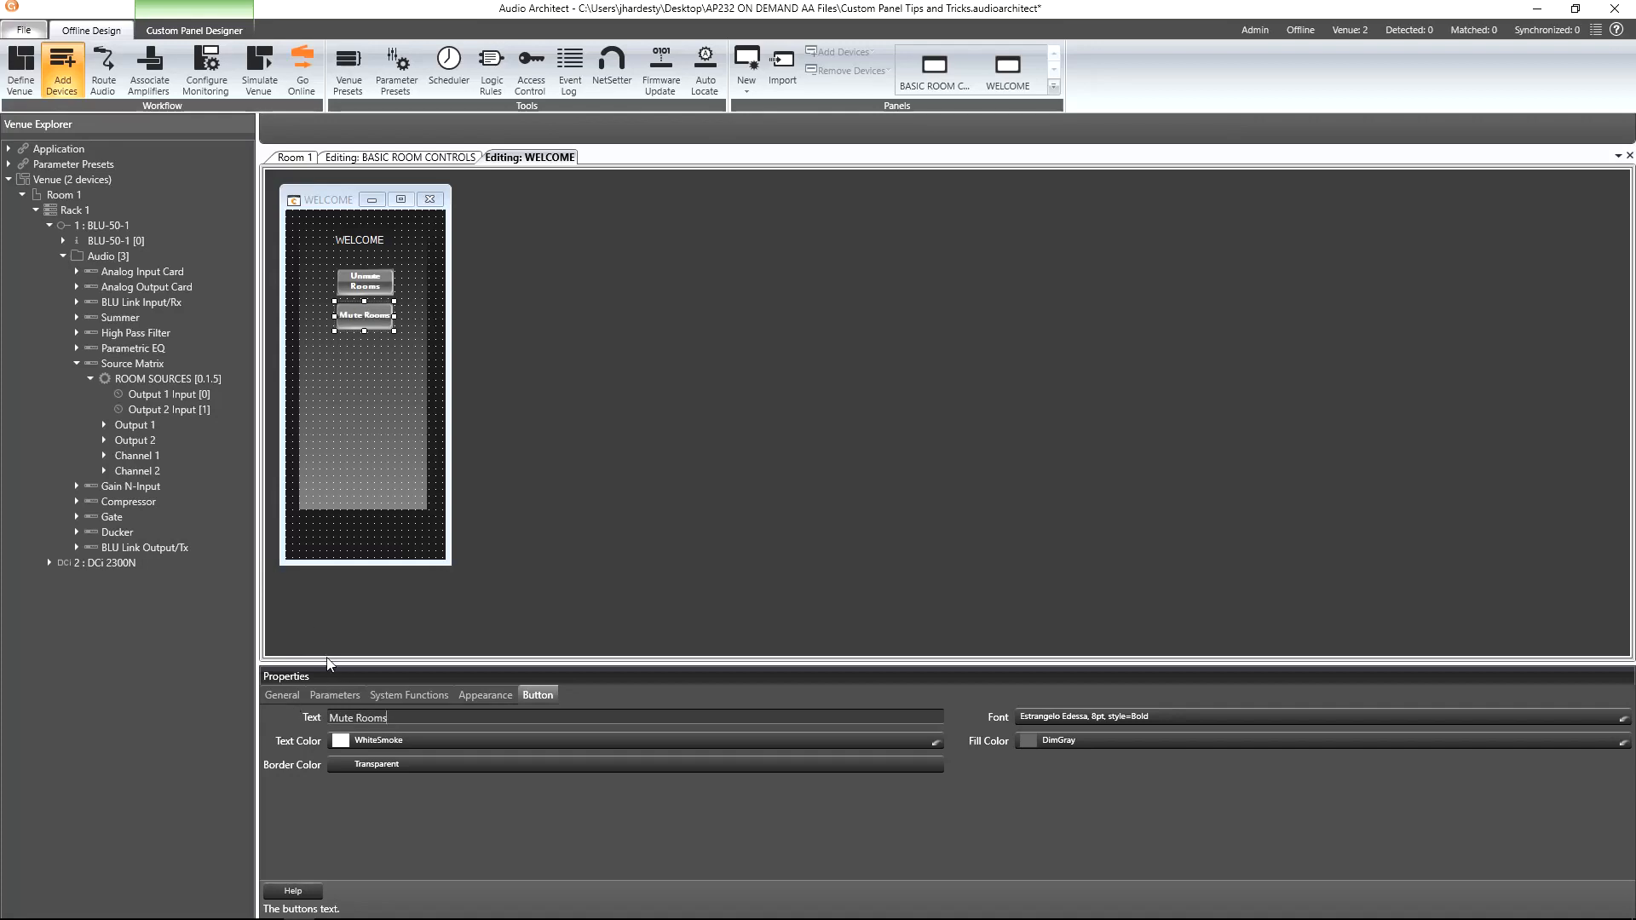
Change the preset recalled by the Mute Rooms button's system function to 1: Mute Rooms
click(385, 694)
click(471, 714)
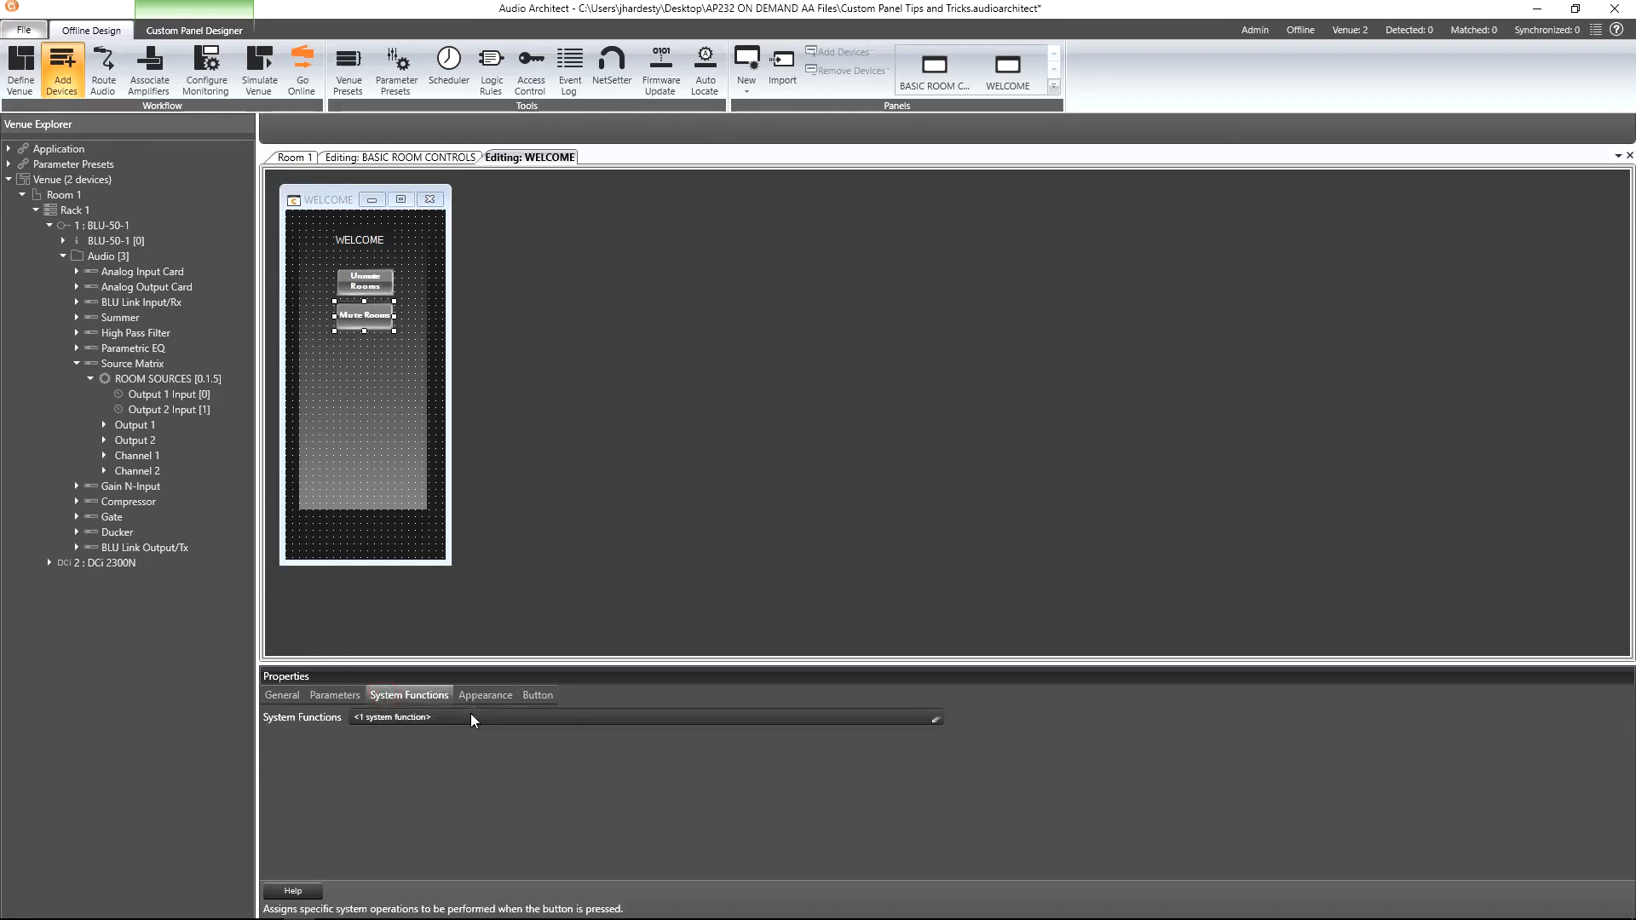
click(840, 460)
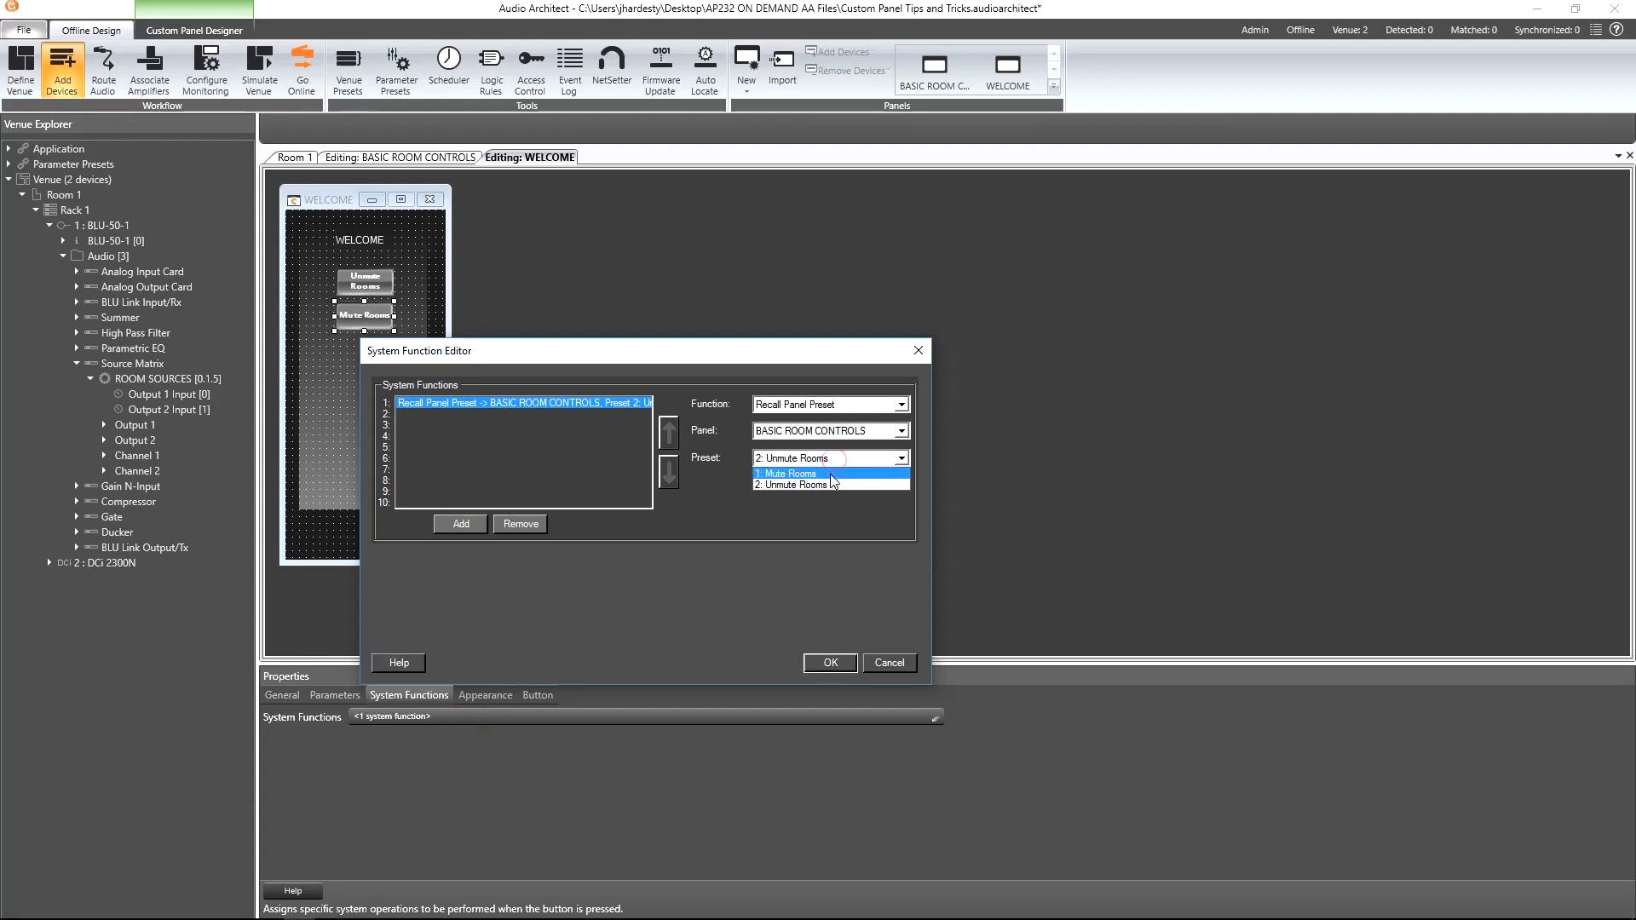
click(830, 475)
click(848, 662)
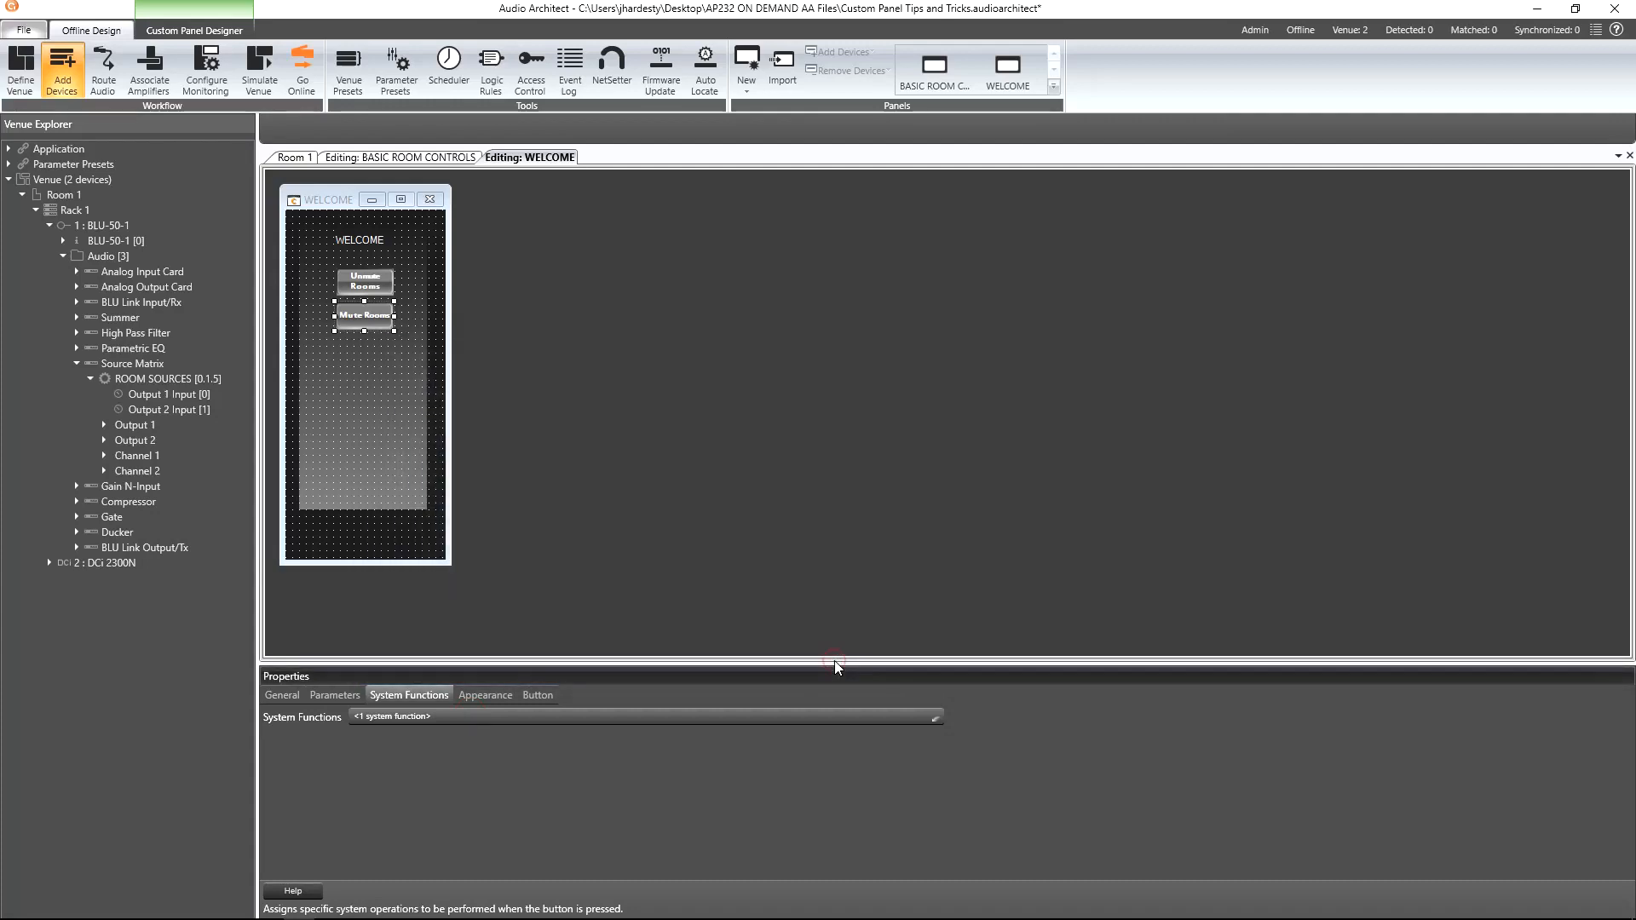
Launch the BASIC ROOM CONTROLS and WELCOME panels side by side and test the Mute Rooms button
click(934, 72)
drag(855, 278, 1085, 202)
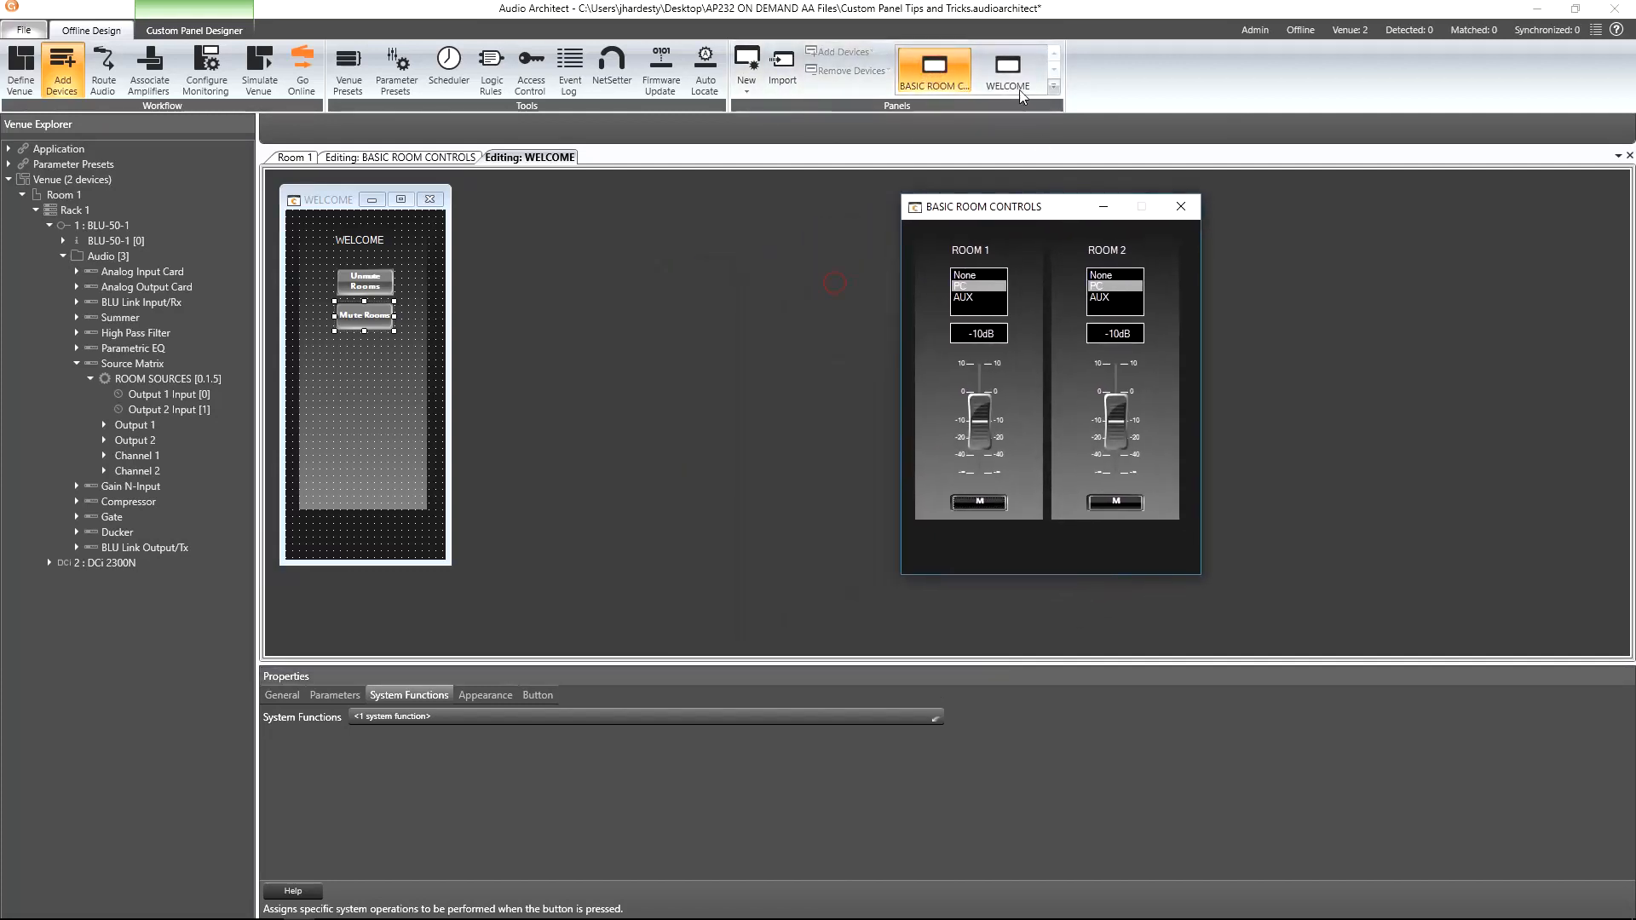
click(1008, 73)
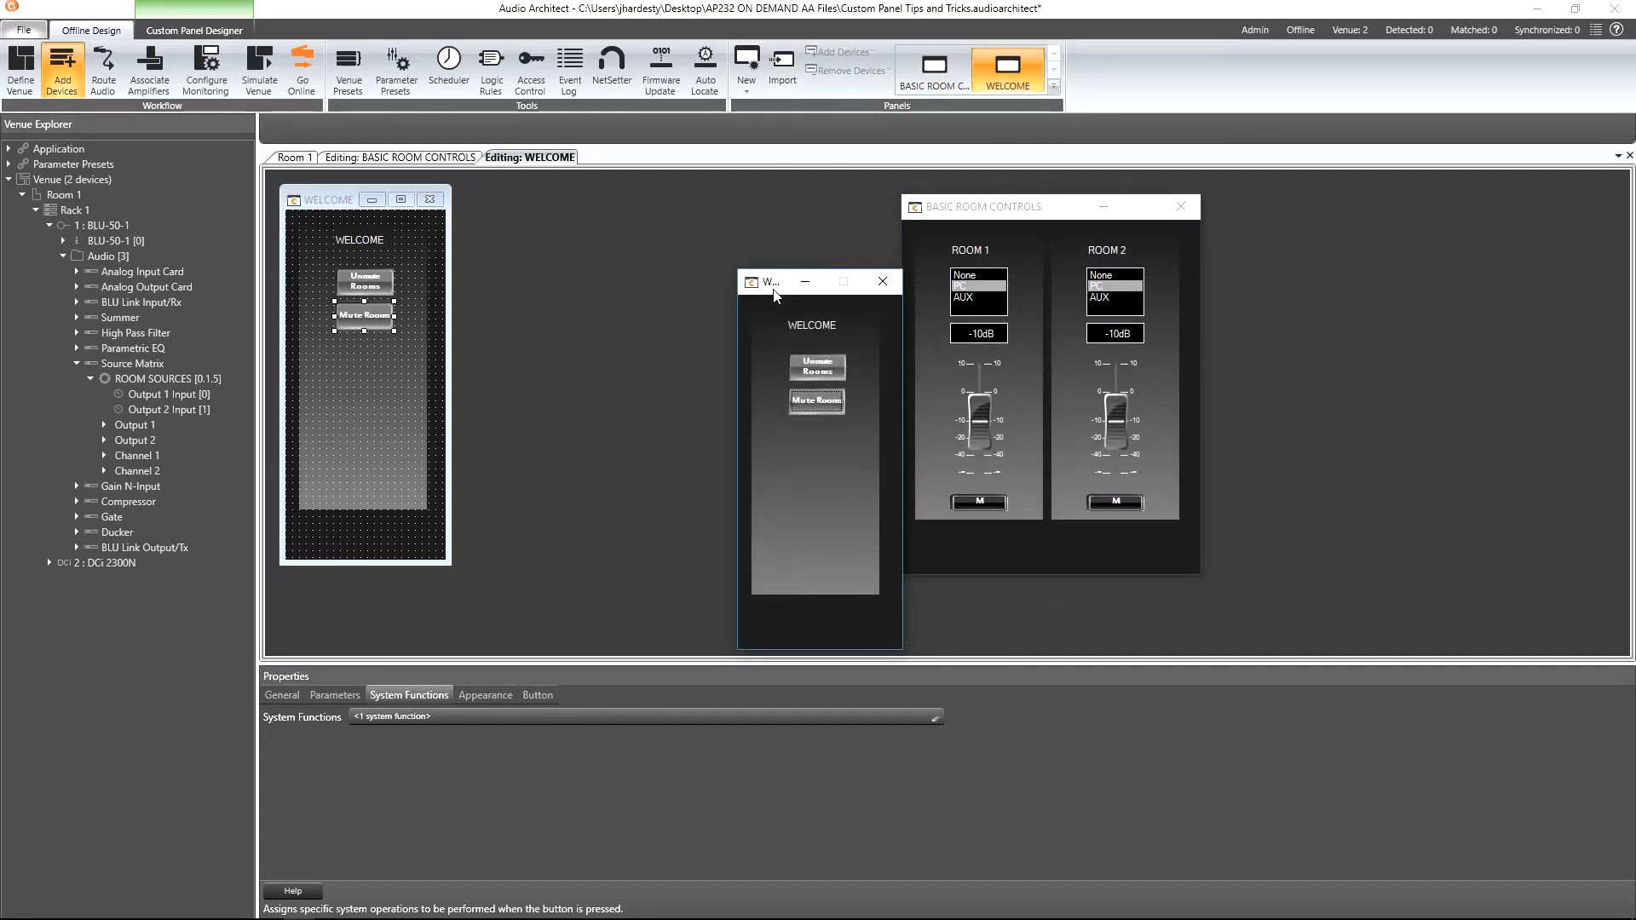
drag(772, 289, 738, 220)
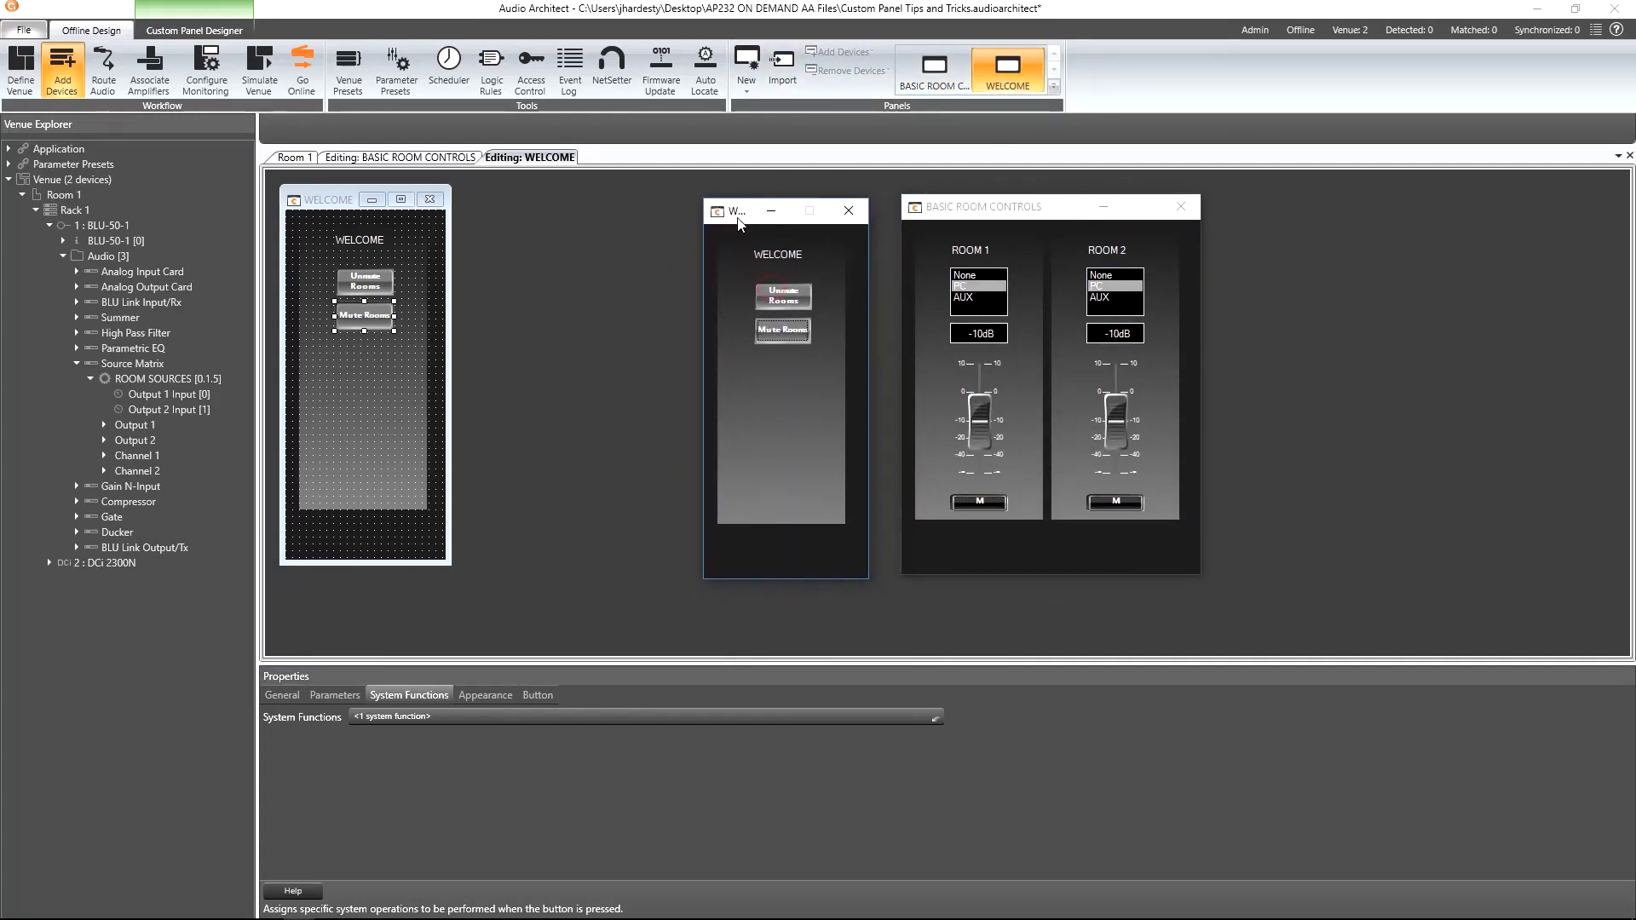
click(785, 331)
click(1112, 463)
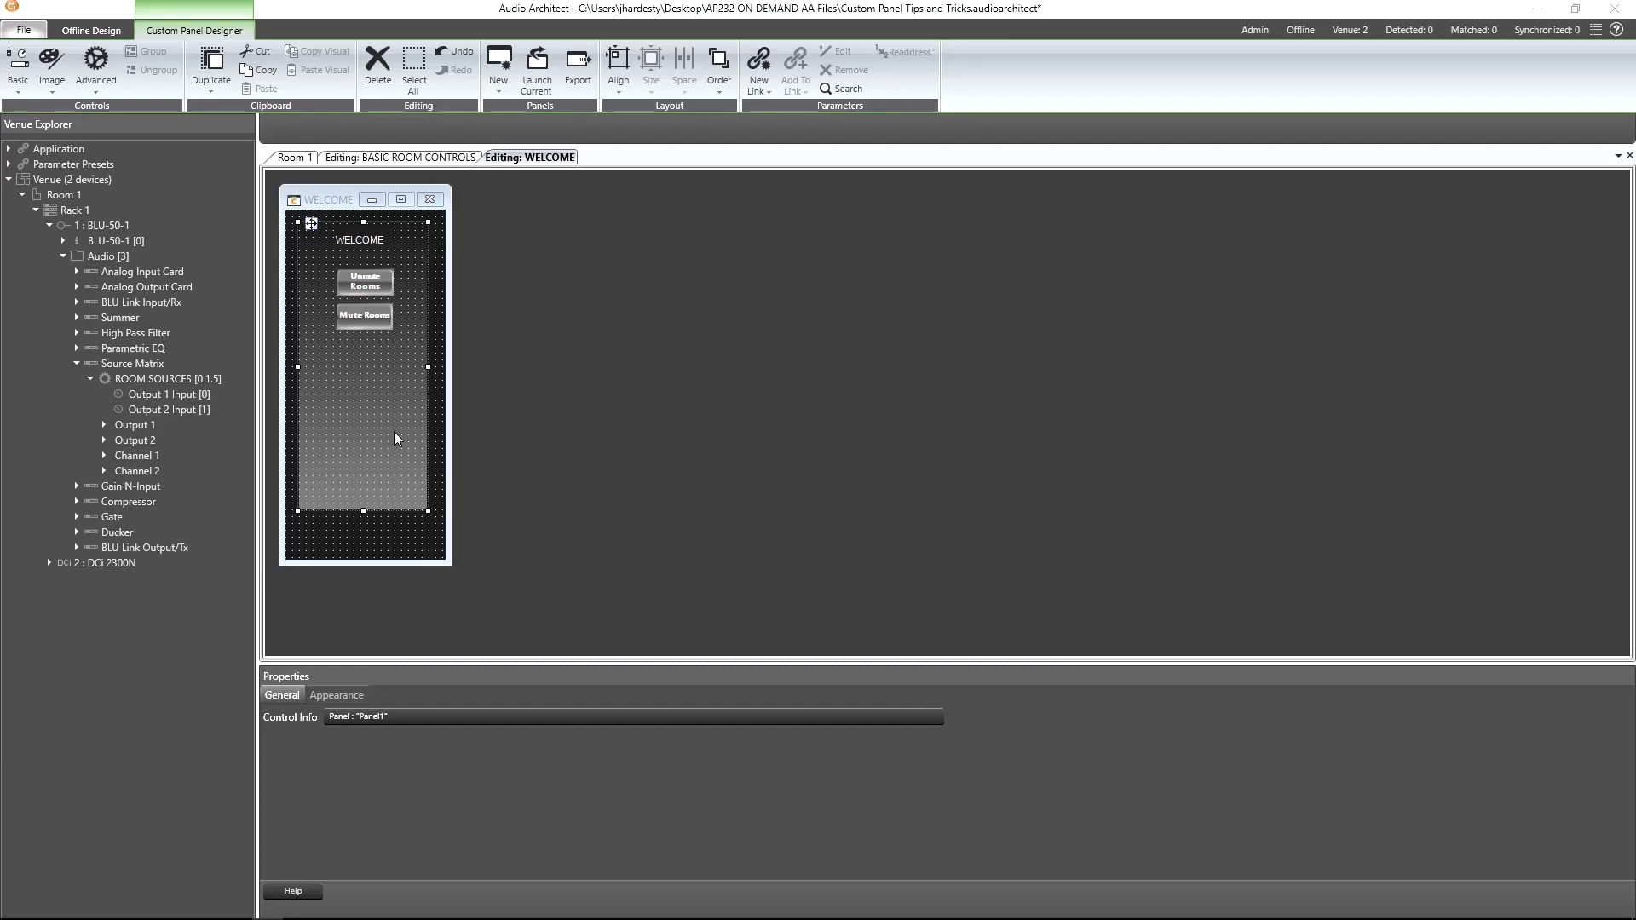
Insert two basic buttons, one under the other, below the Mute Rooms button on the WELCOME panel
right_click(330, 349)
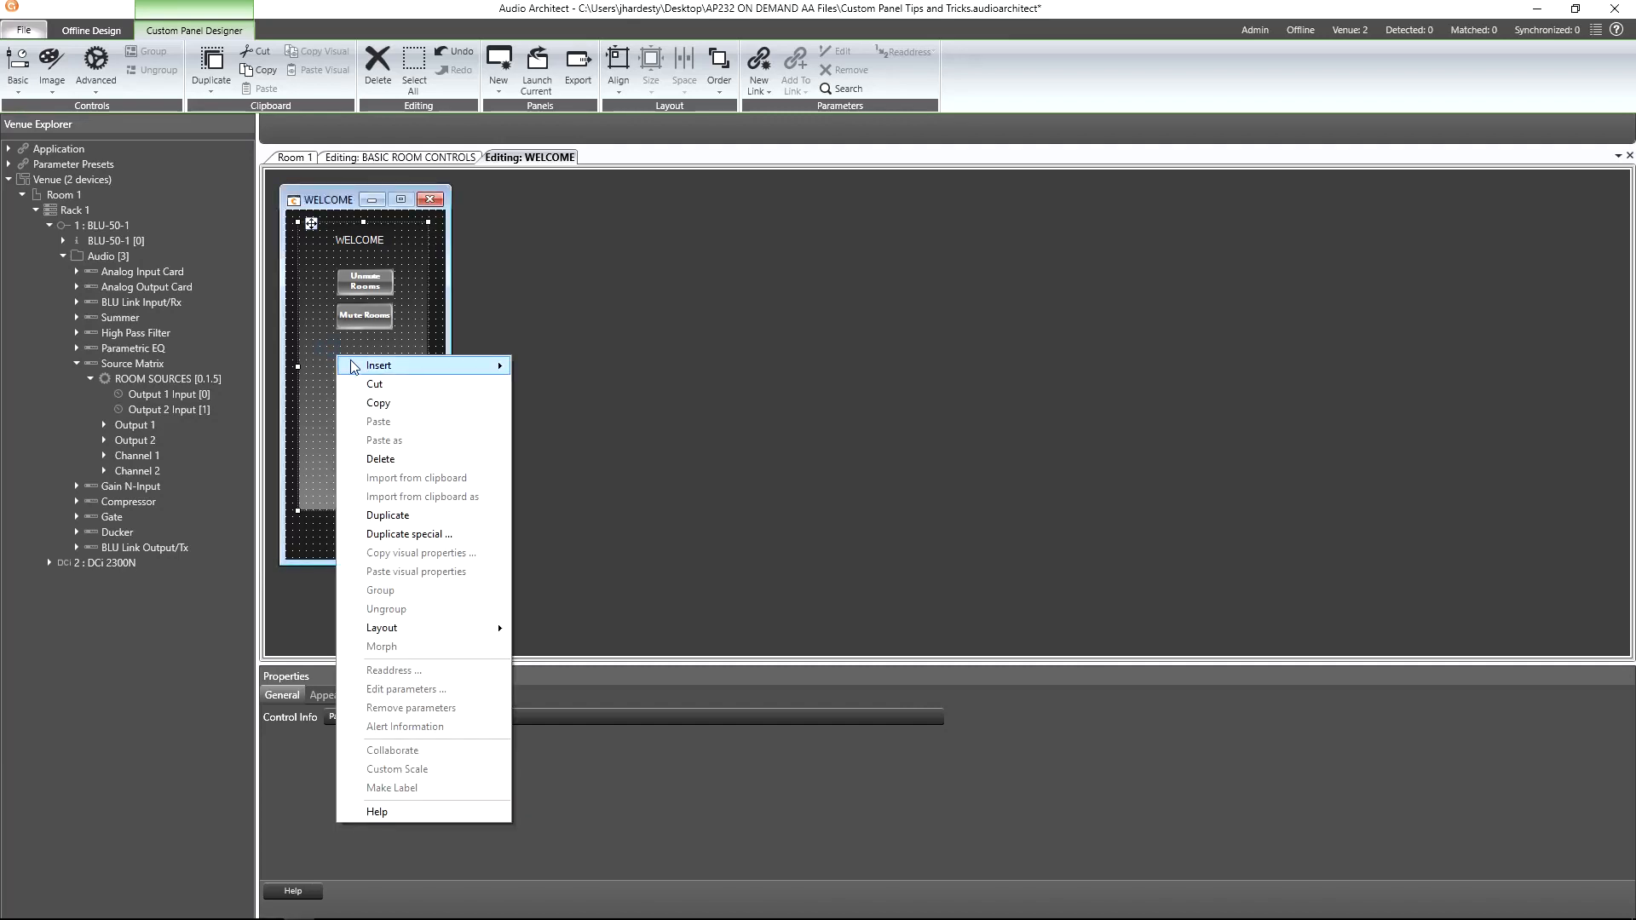
mouse_move(434, 367)
mouse_move(596, 372)
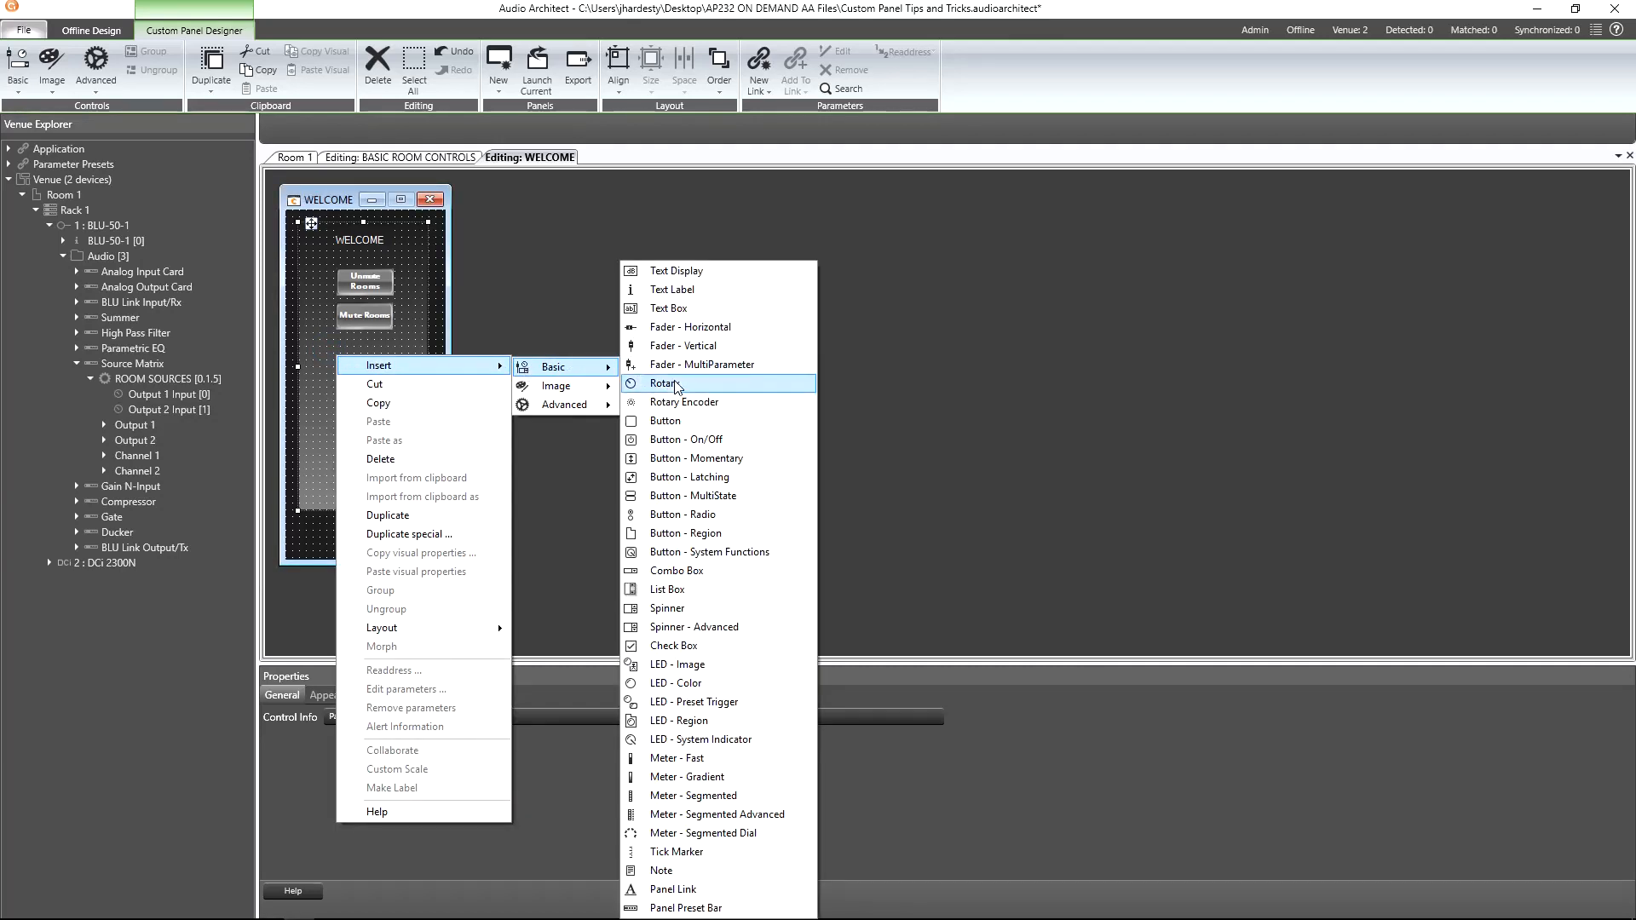
click(666, 420)
right_click(343, 391)
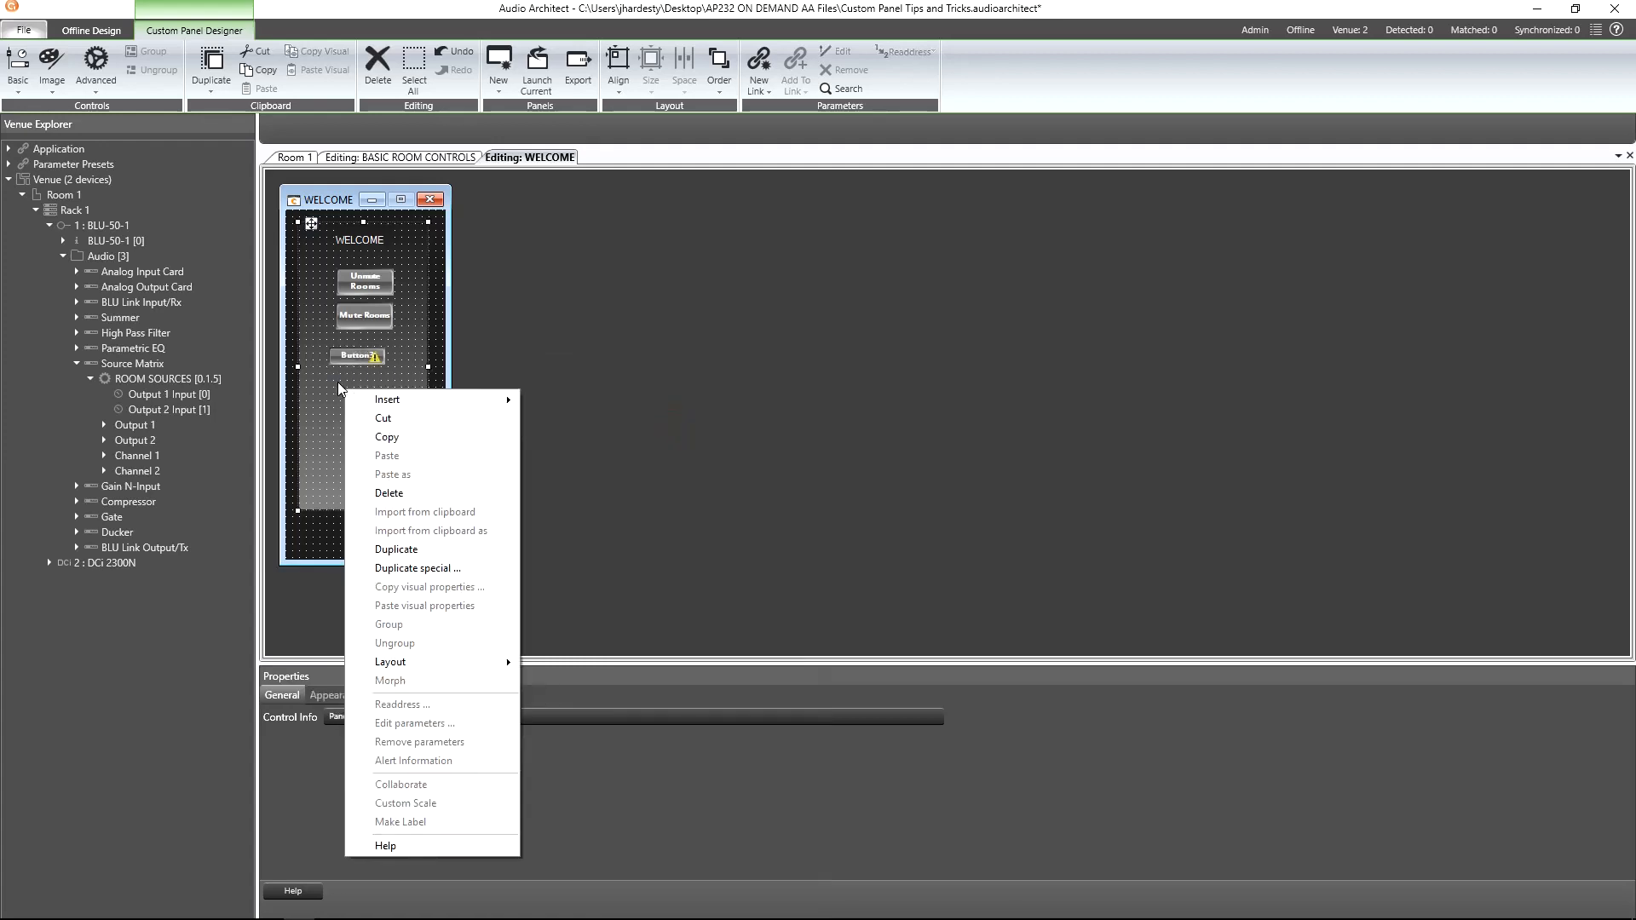
mouse_move(475, 397)
mouse_move(532, 402)
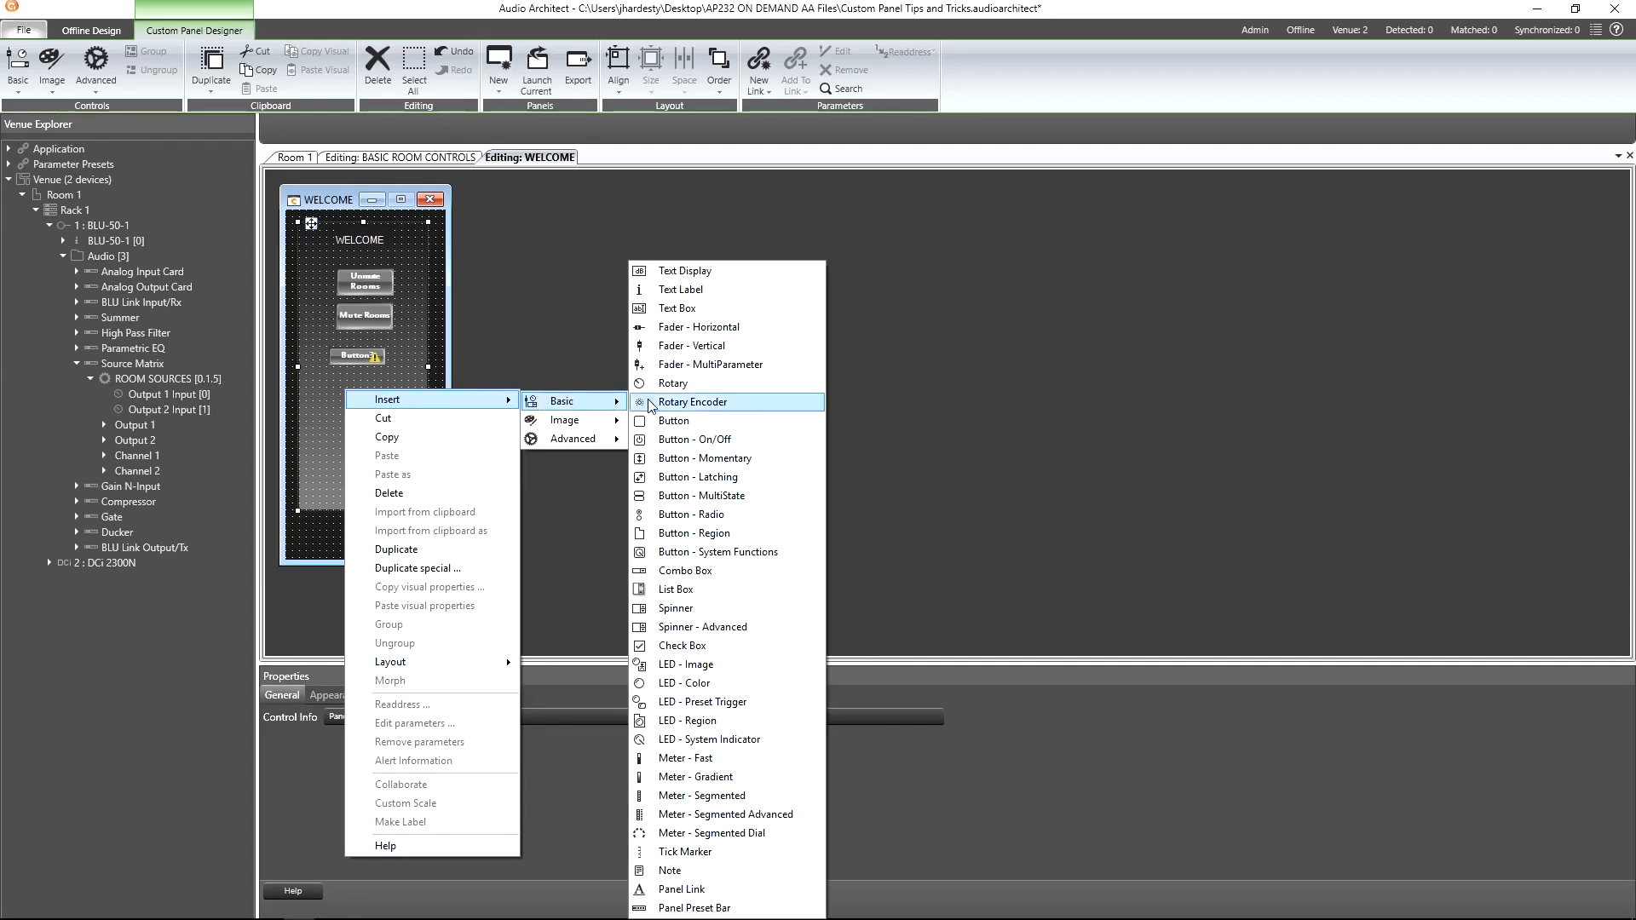
click(657, 421)
Set the text of the upper new button to Basic Room Controls
click(356, 356)
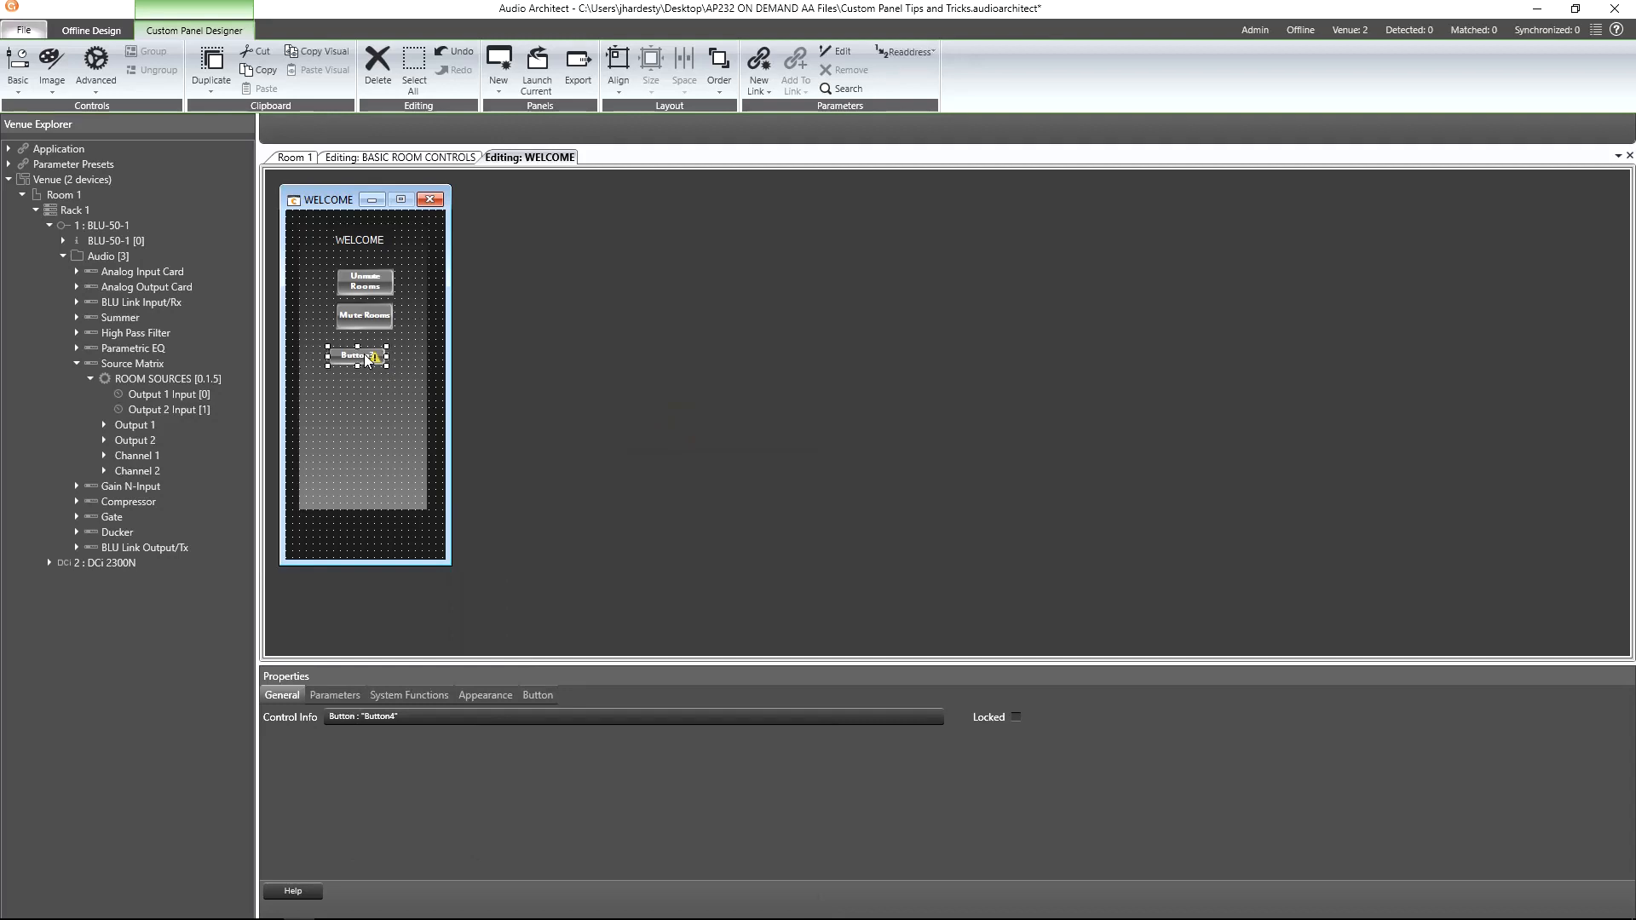
click(538, 695)
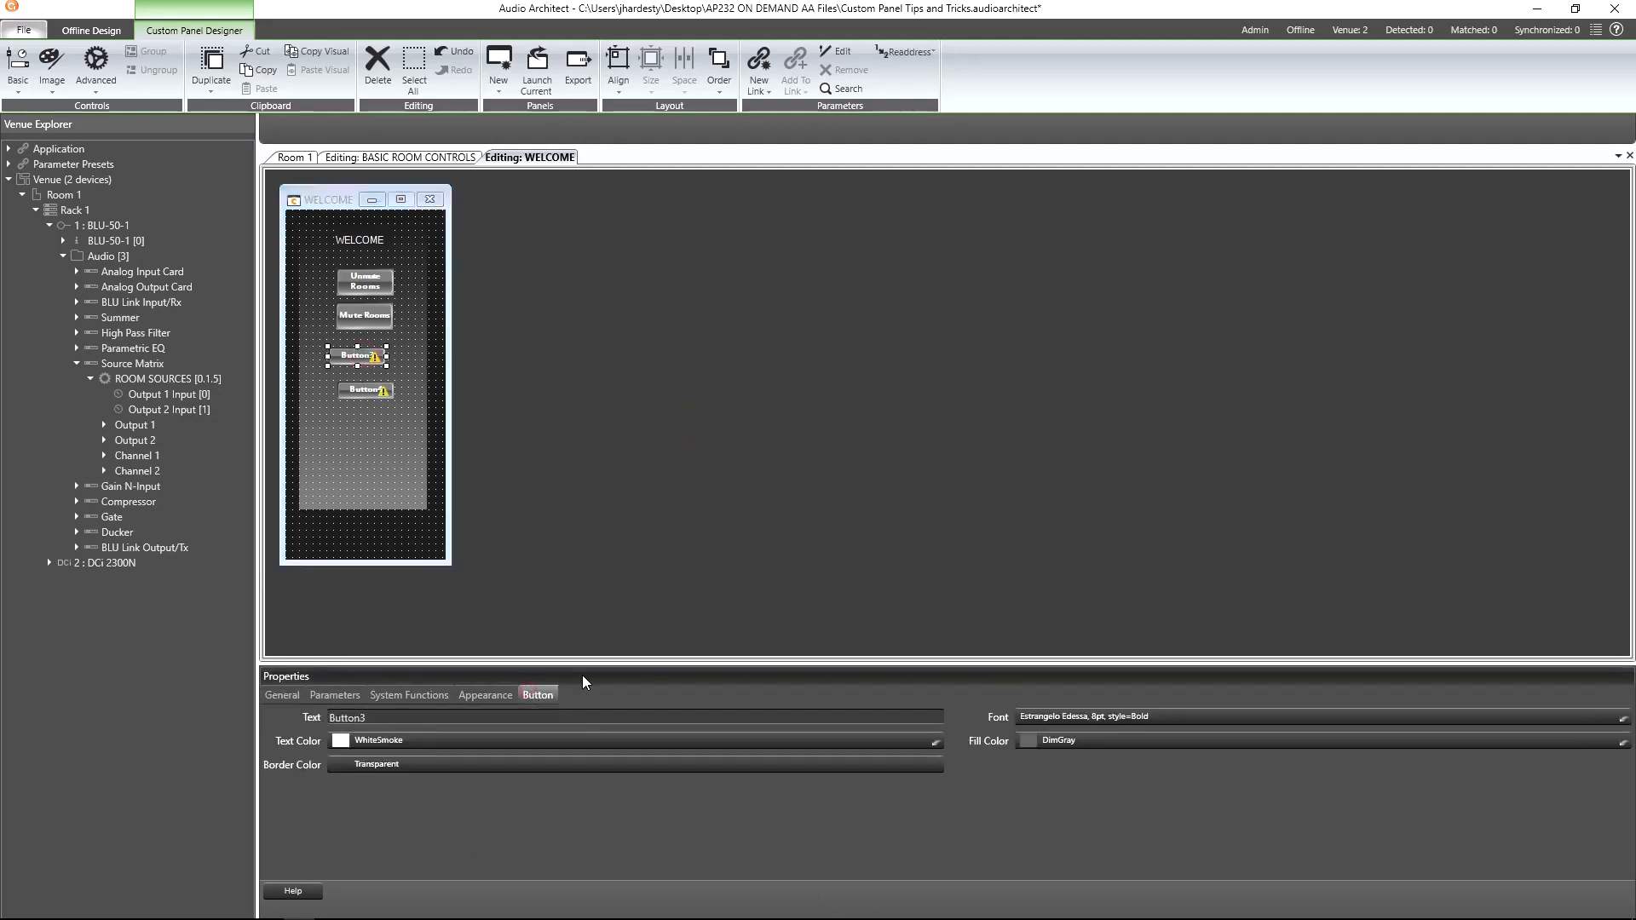
drag(371, 718, 317, 723)
text(Basic Room Controls)
key(Return)
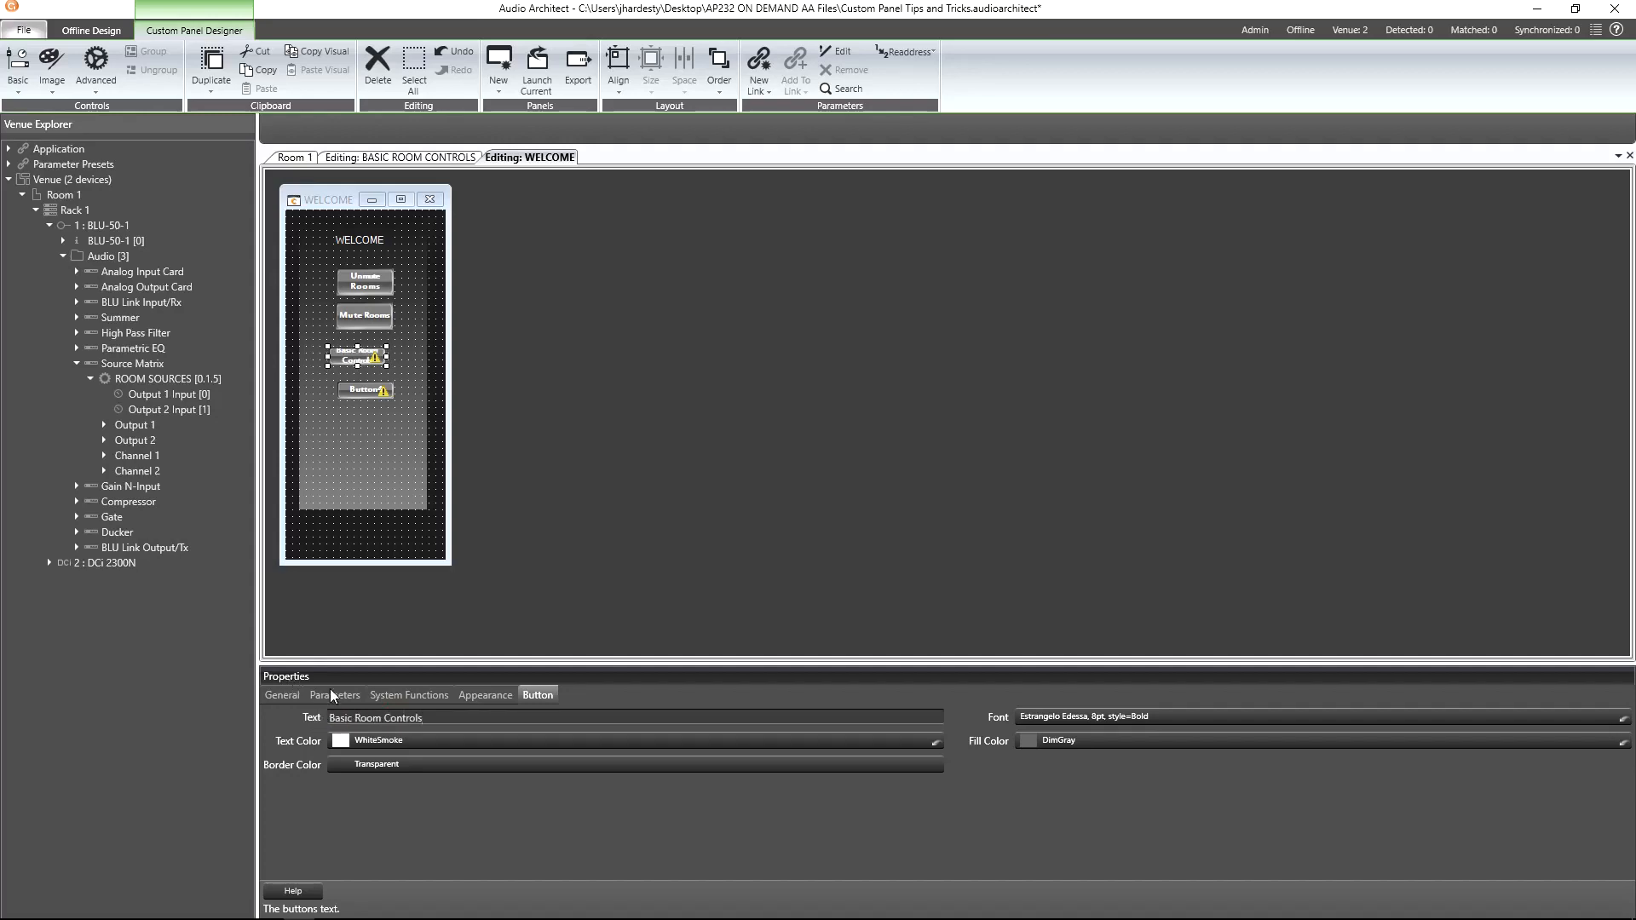
Assign Close Current Panel followed by Launch Custom Panel for BASIC ROOM CONTROLS to the Basic Room Controls button, and enlarge it to fit its text
click(402, 693)
click(417, 718)
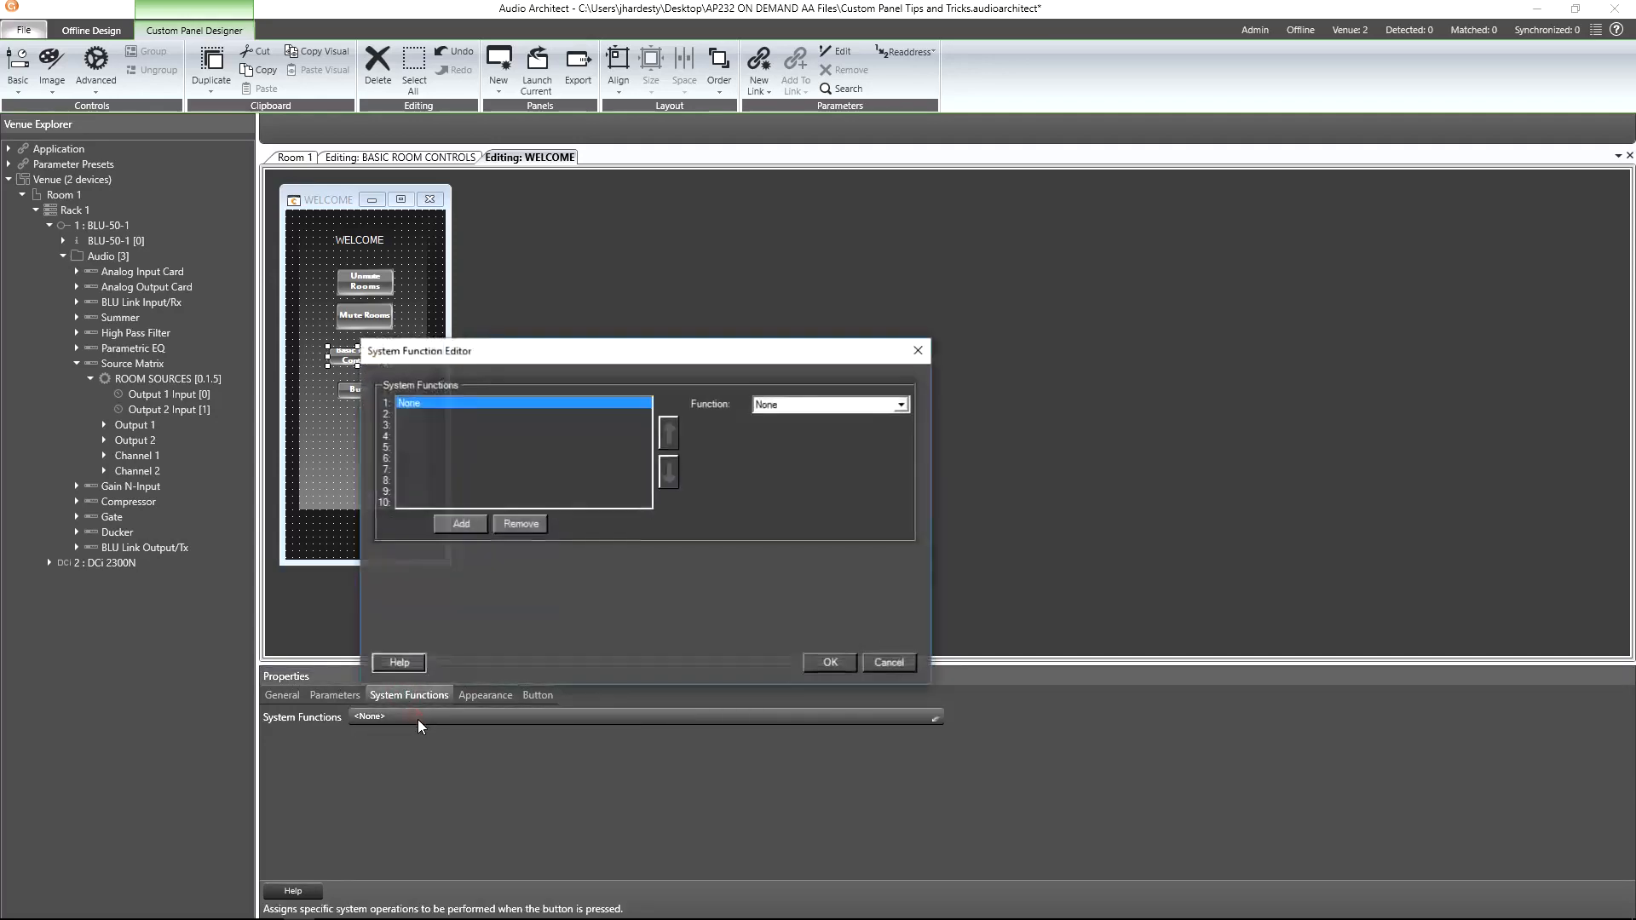
click(850, 405)
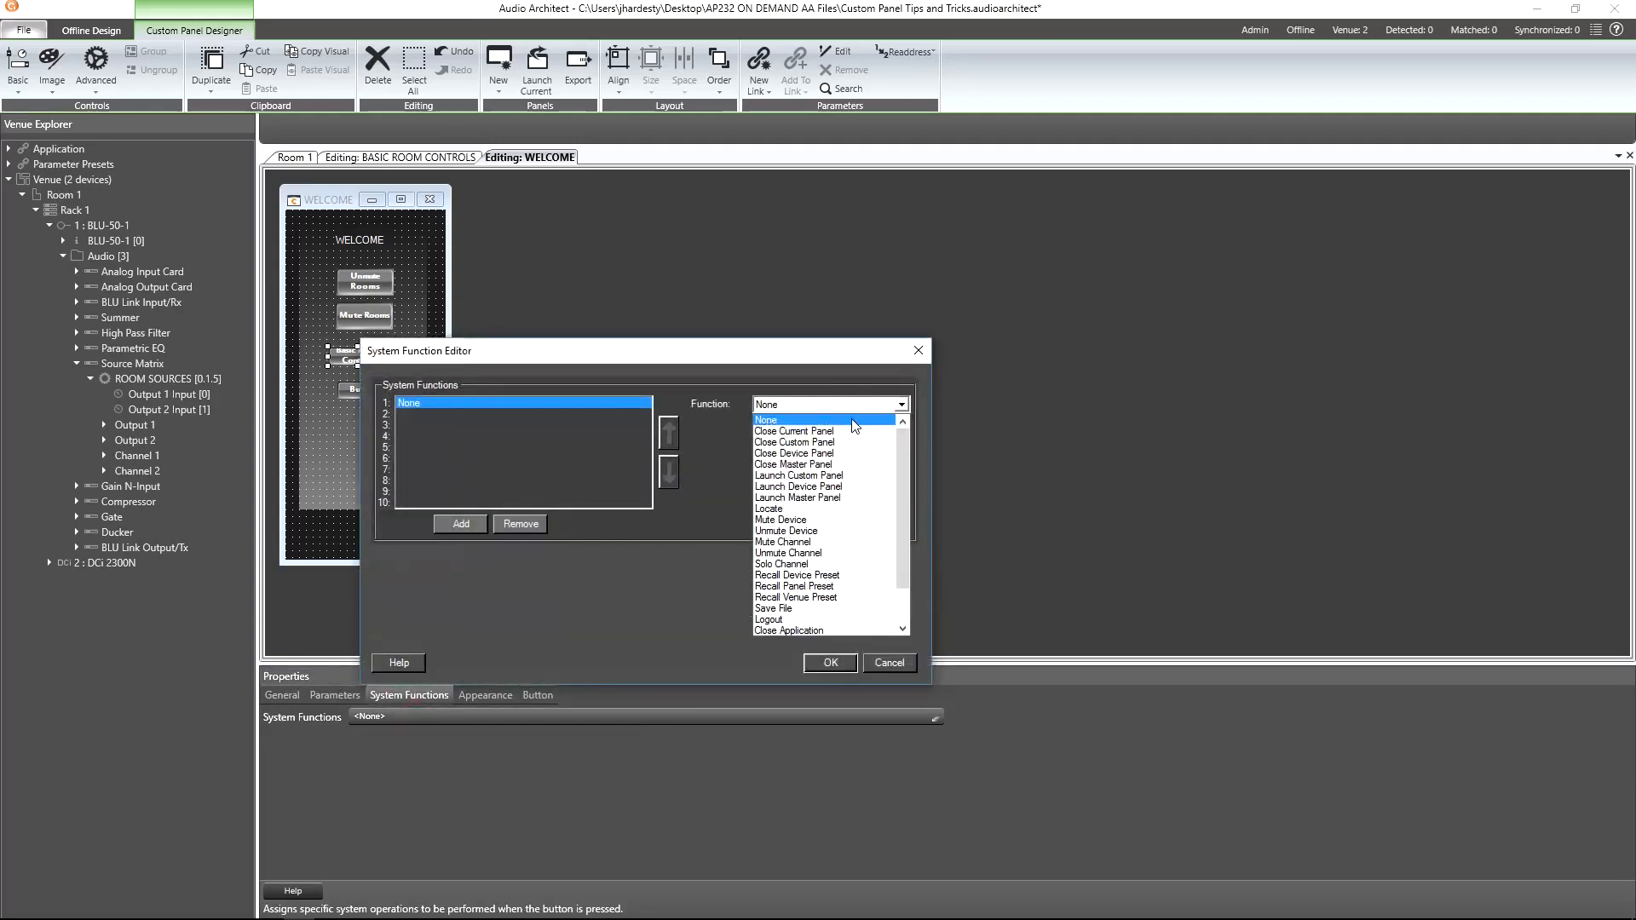
click(847, 432)
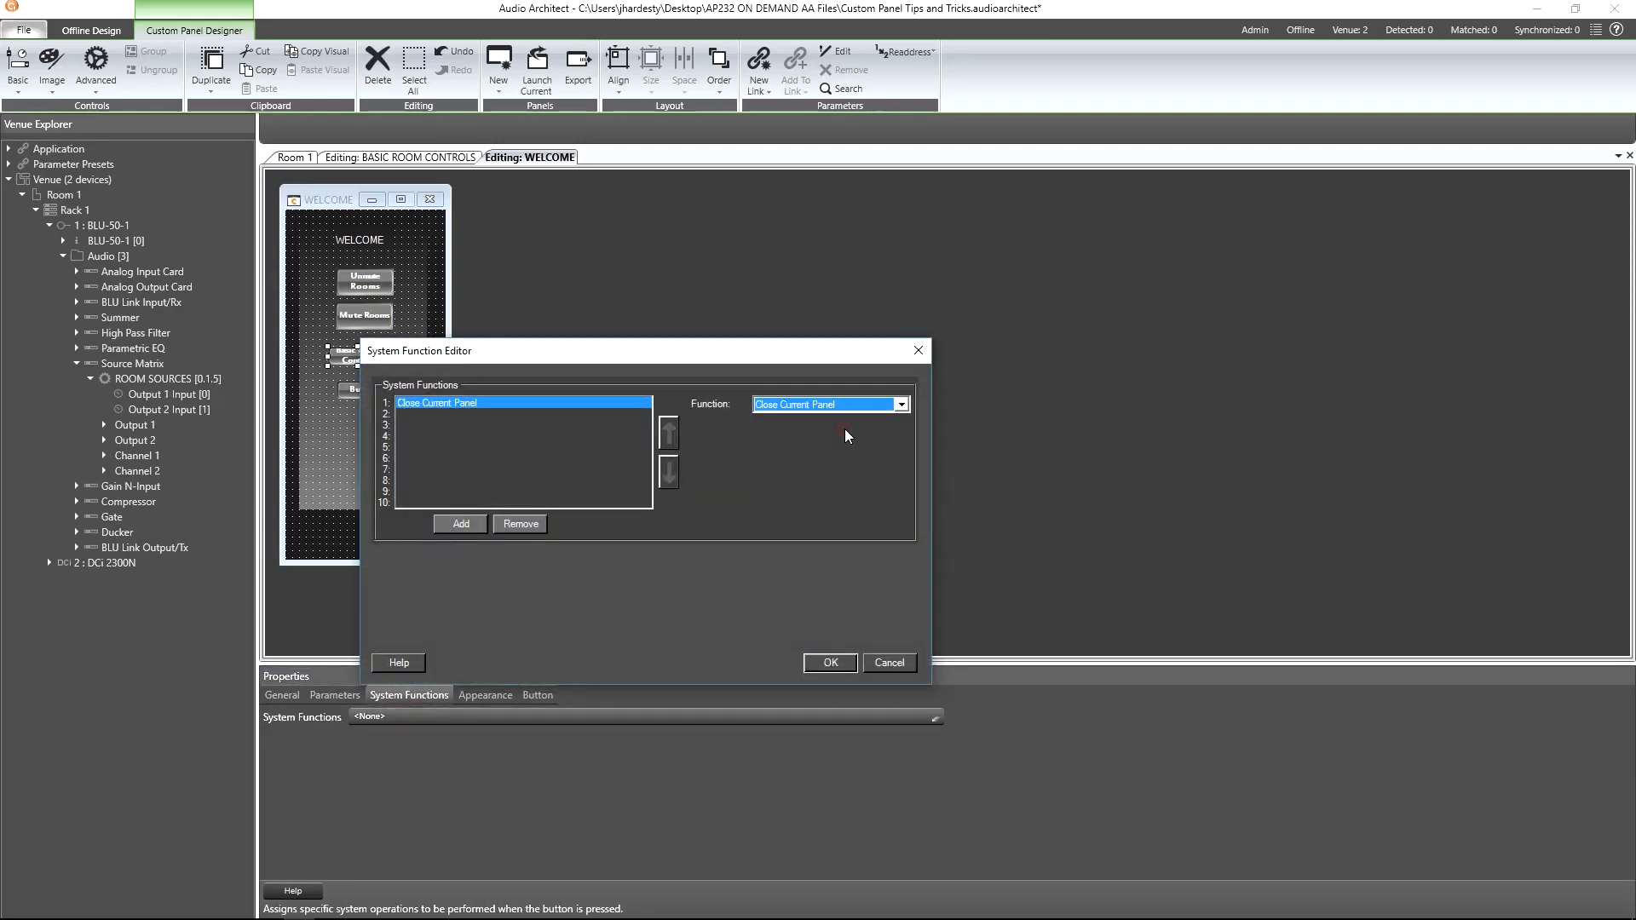
click(457, 524)
click(791, 406)
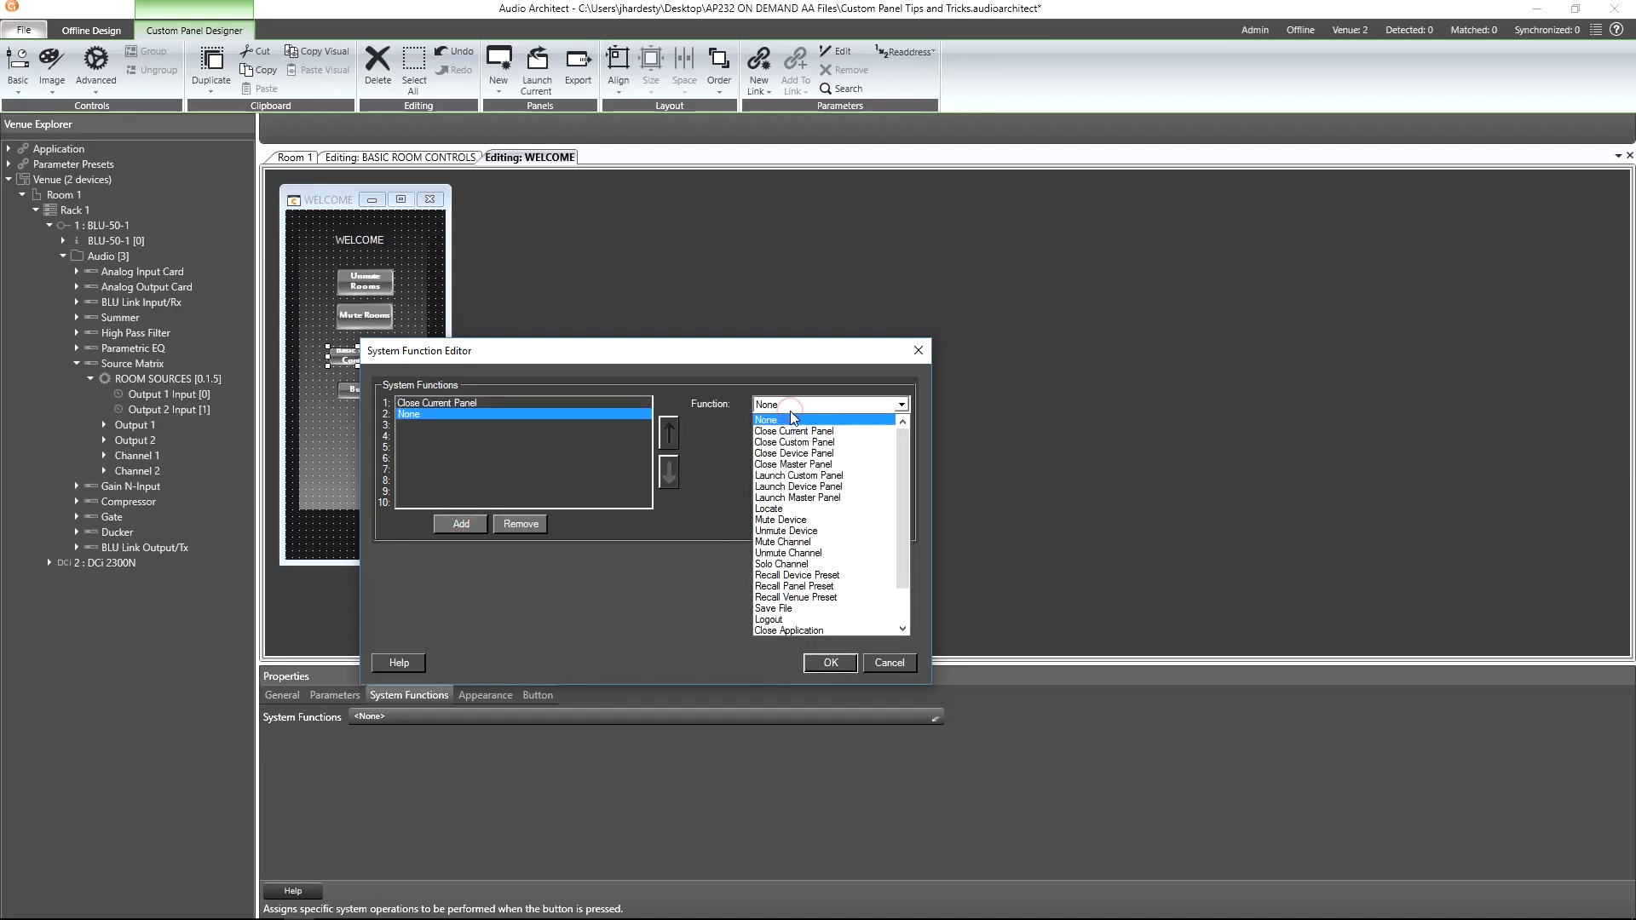
click(816, 476)
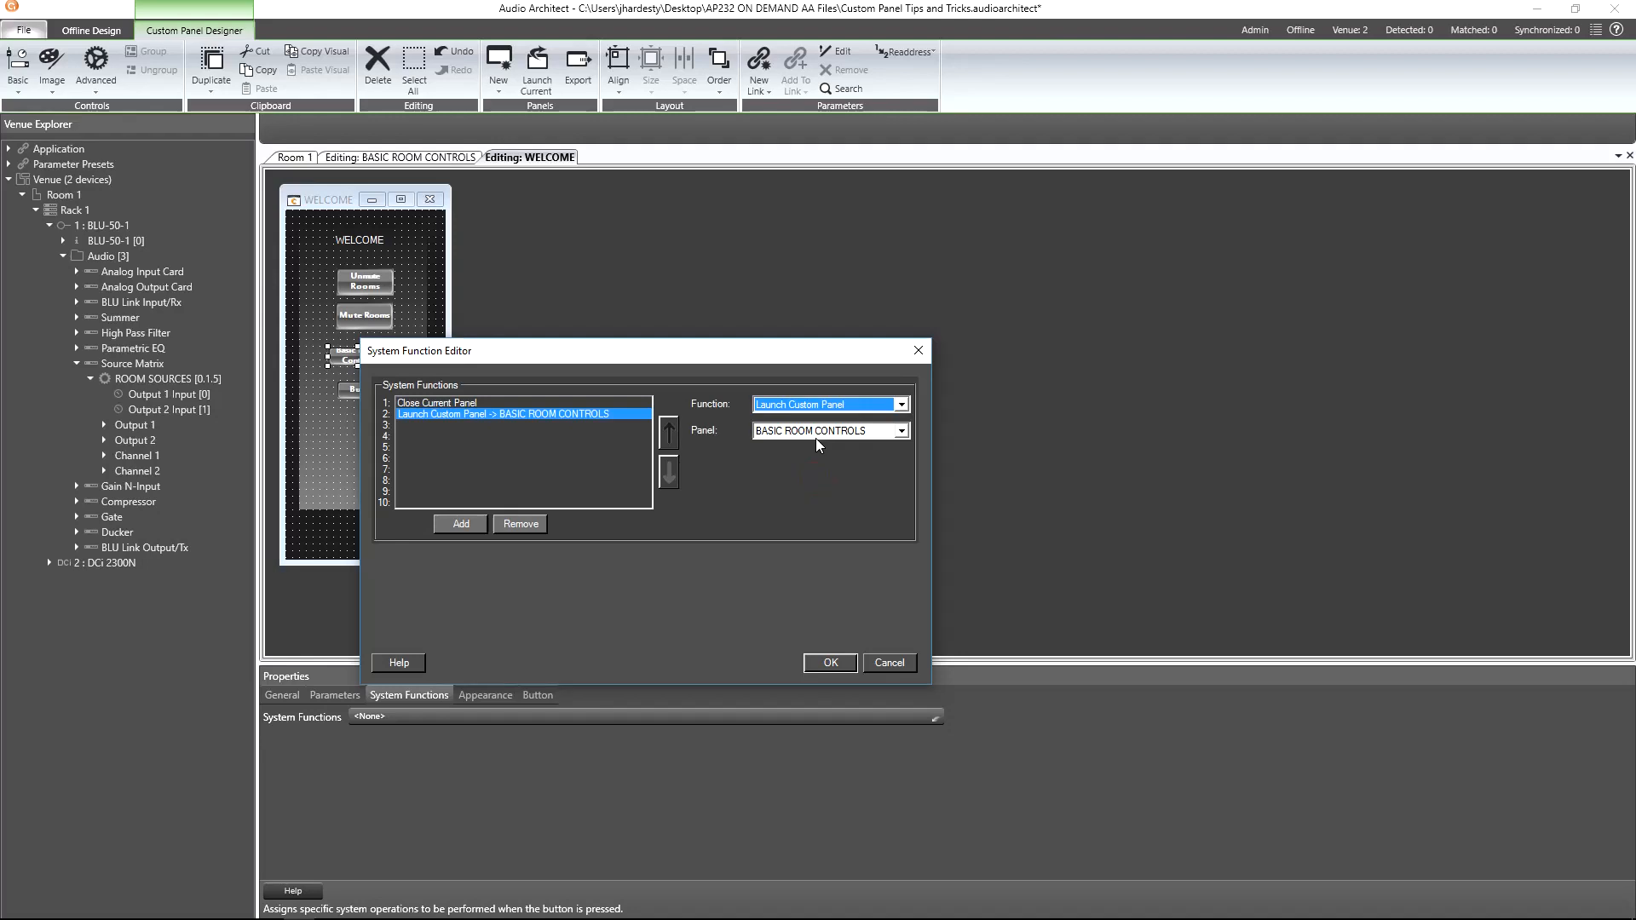
click(670, 439)
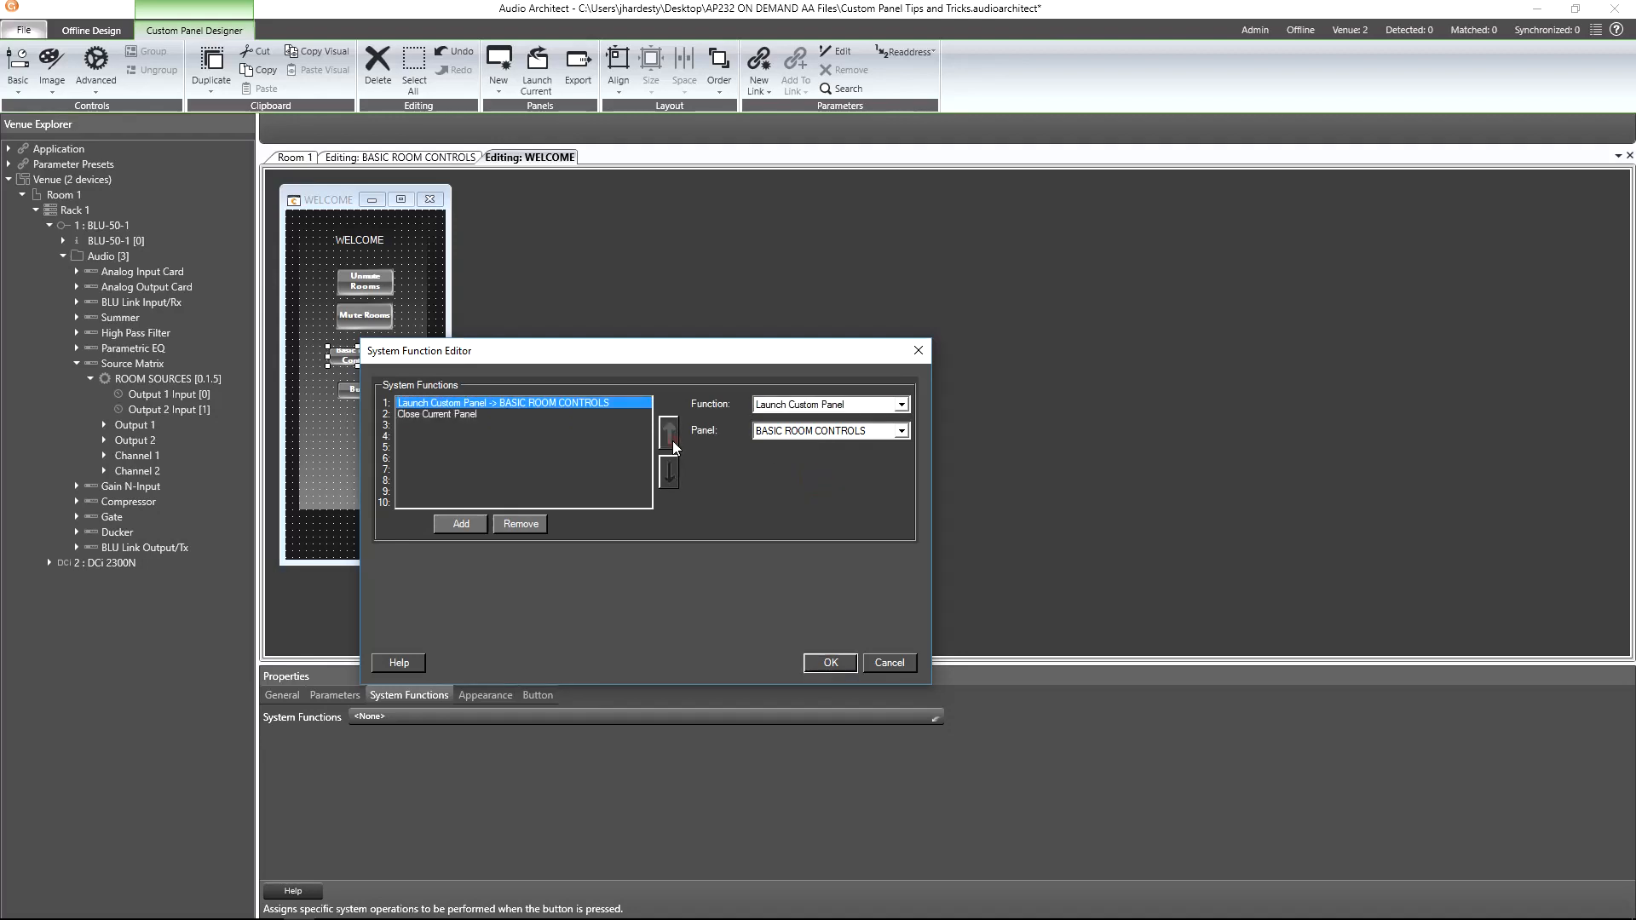
click(669, 473)
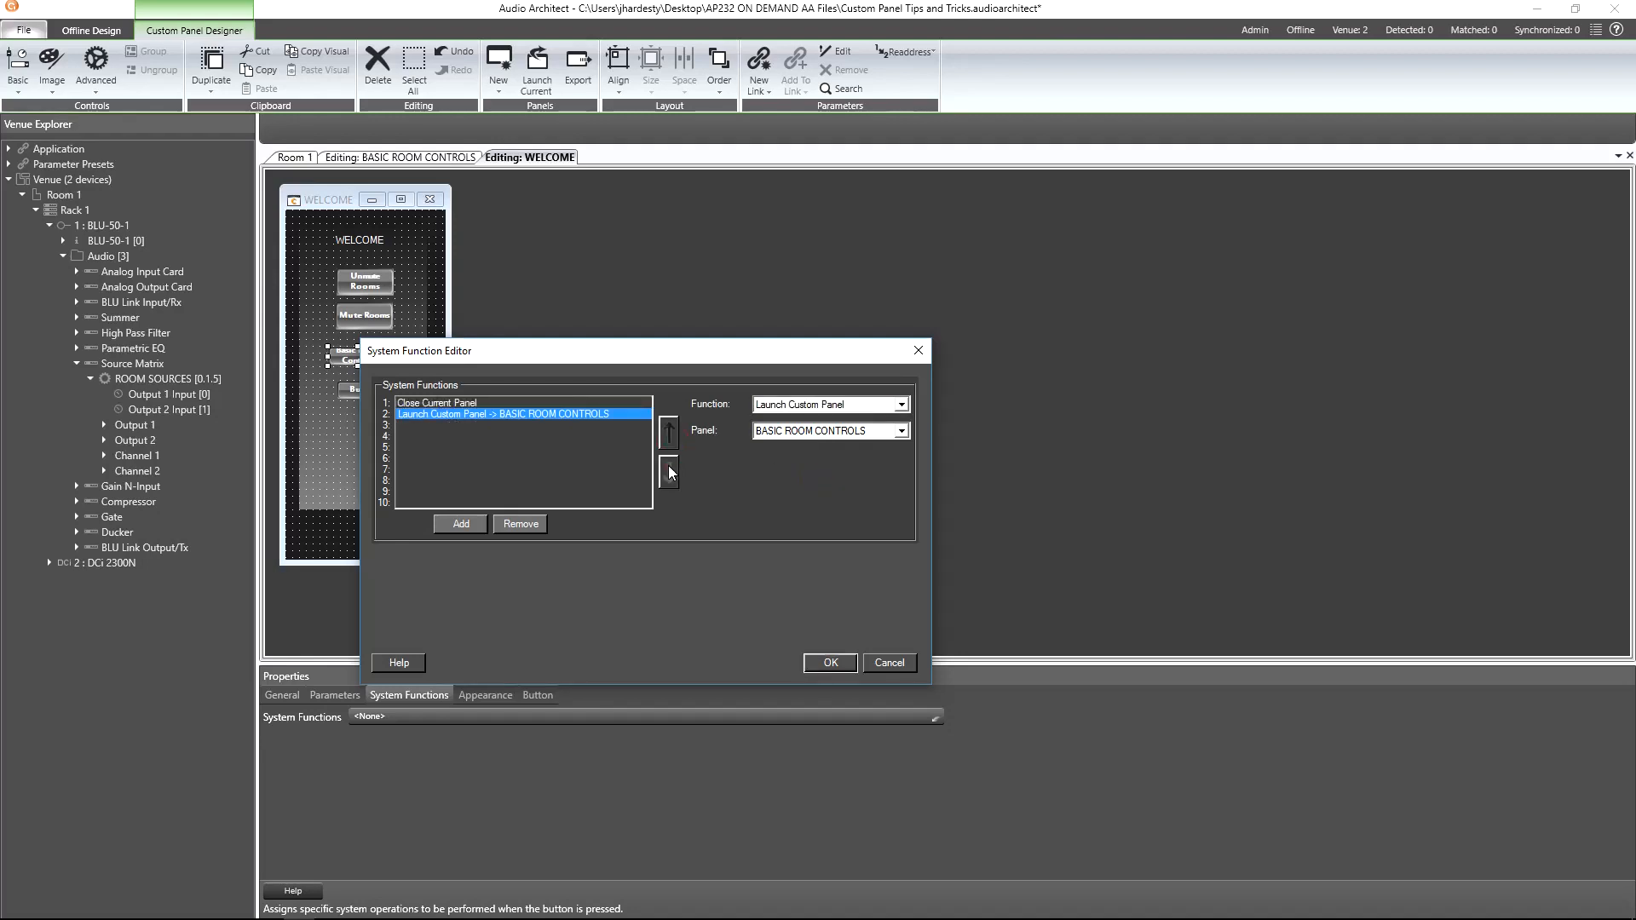
click(839, 664)
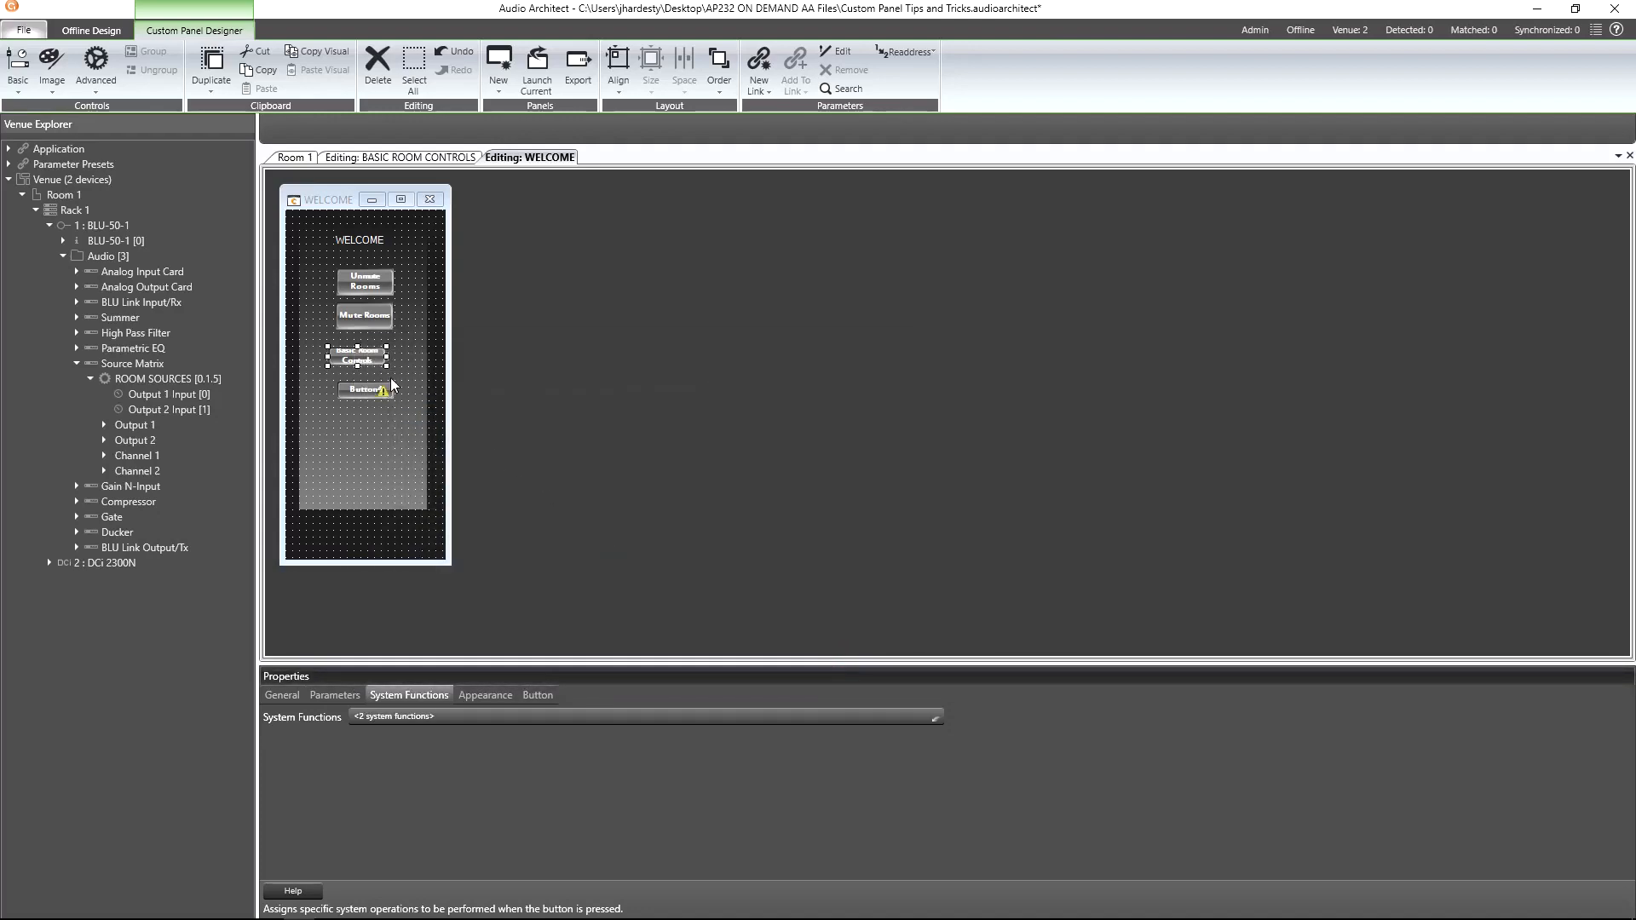
drag(387, 366, 393, 371)
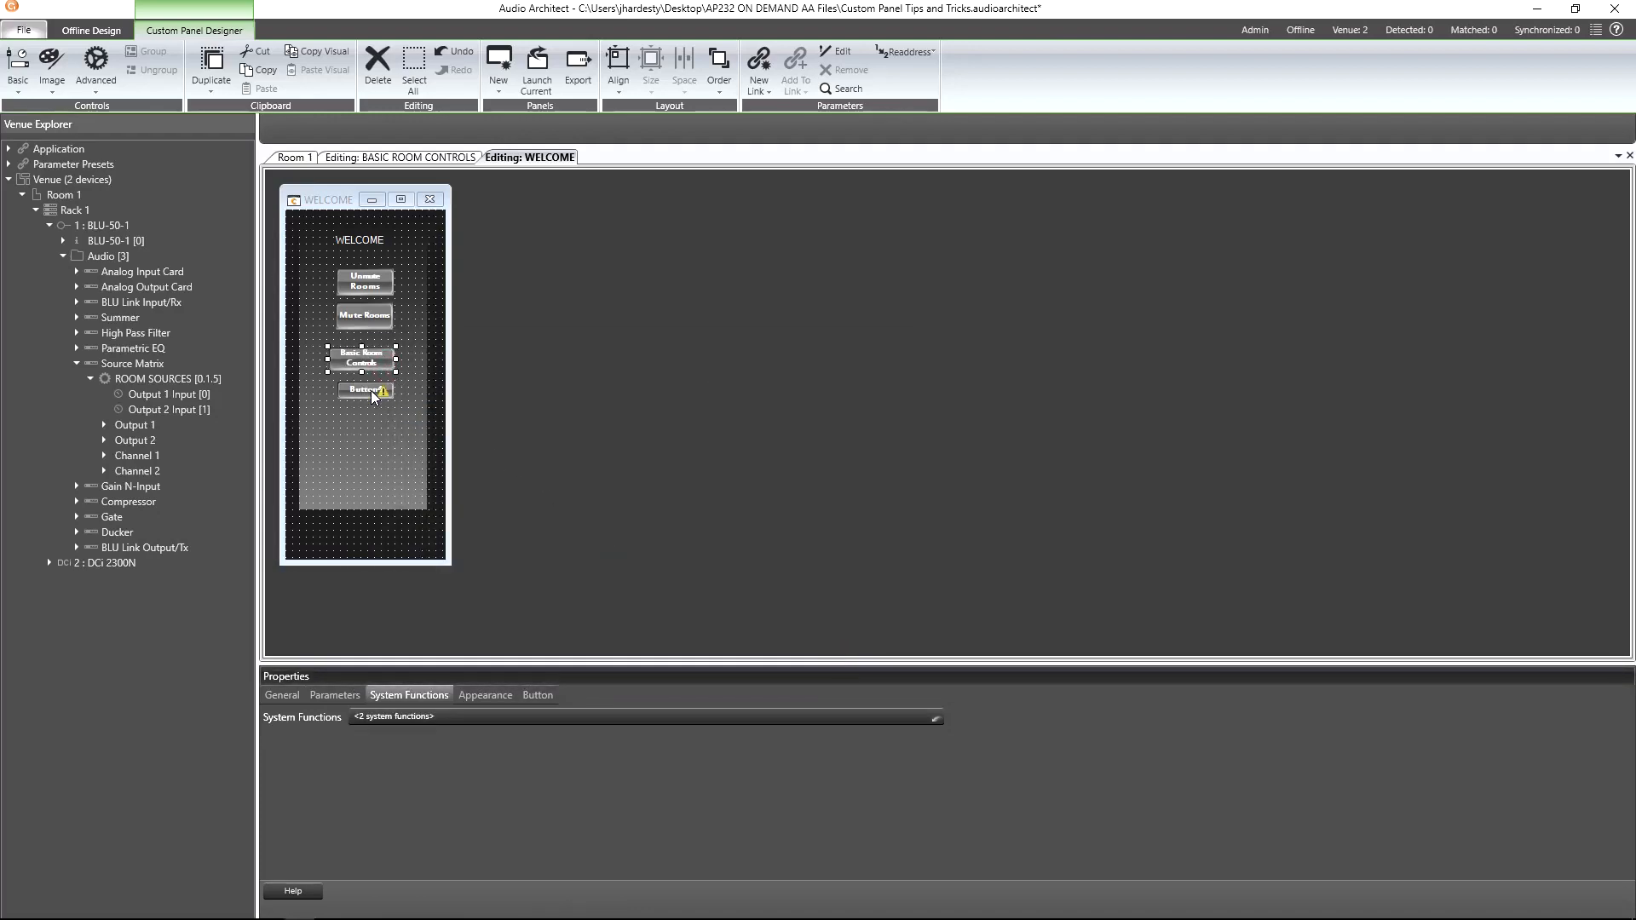
Set the text of the lowest button on the WELCOME panel to Logout
click(373, 394)
click(547, 698)
drag(367, 717, 323, 715)
text(Logout)
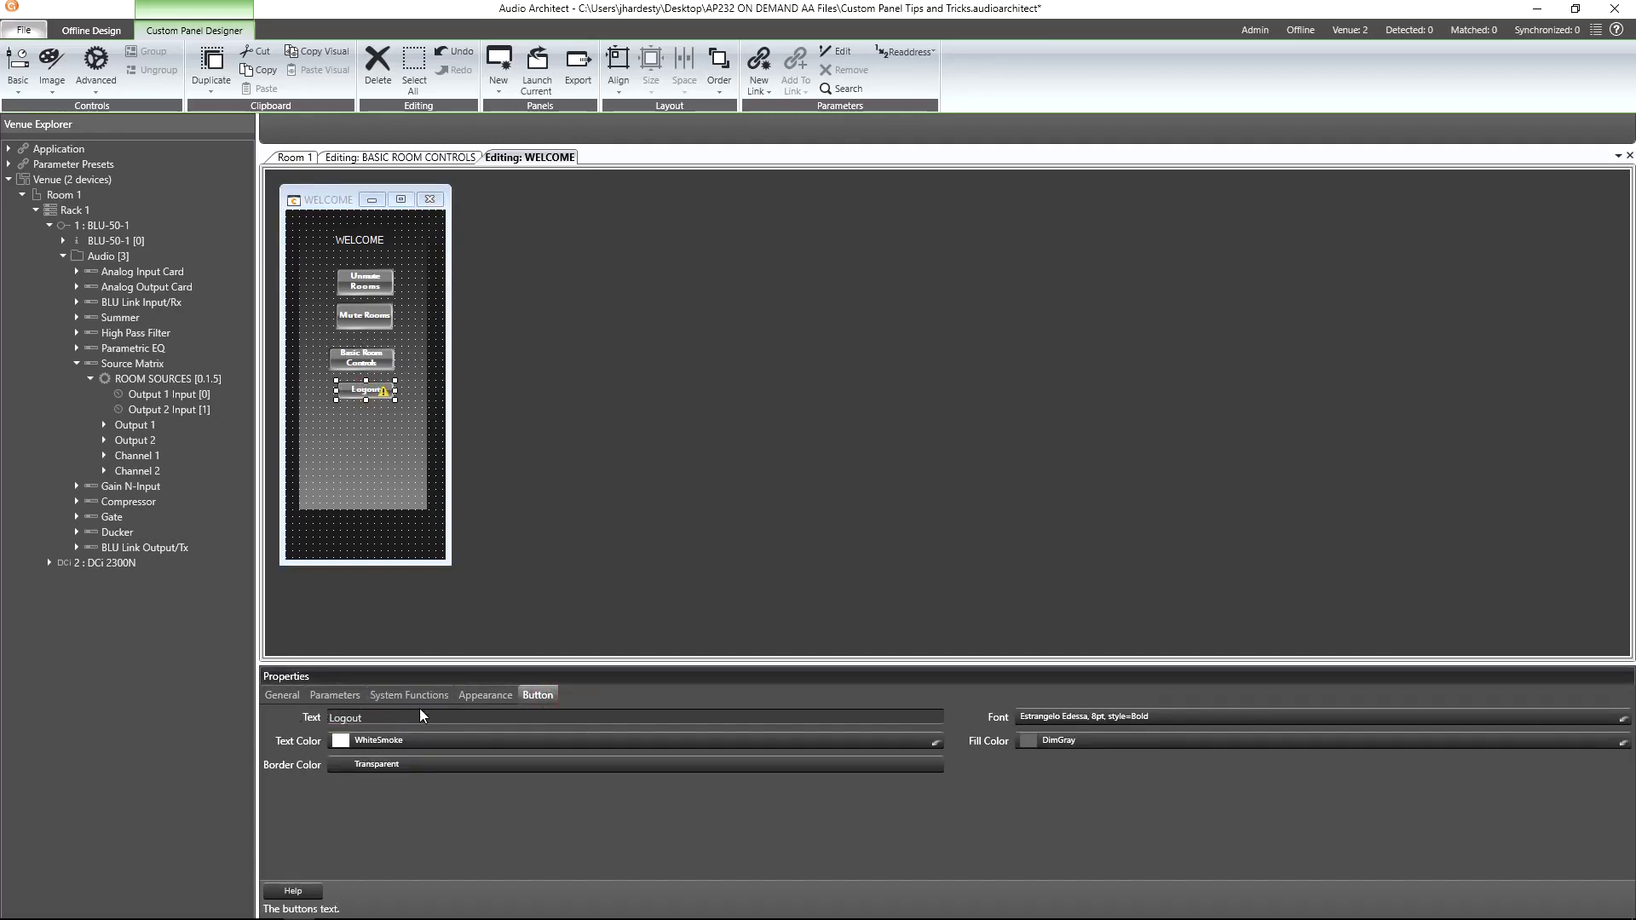
Assign the Logout system function to the Logout button on the WELCOME panel
click(409, 695)
click(422, 719)
click(800, 405)
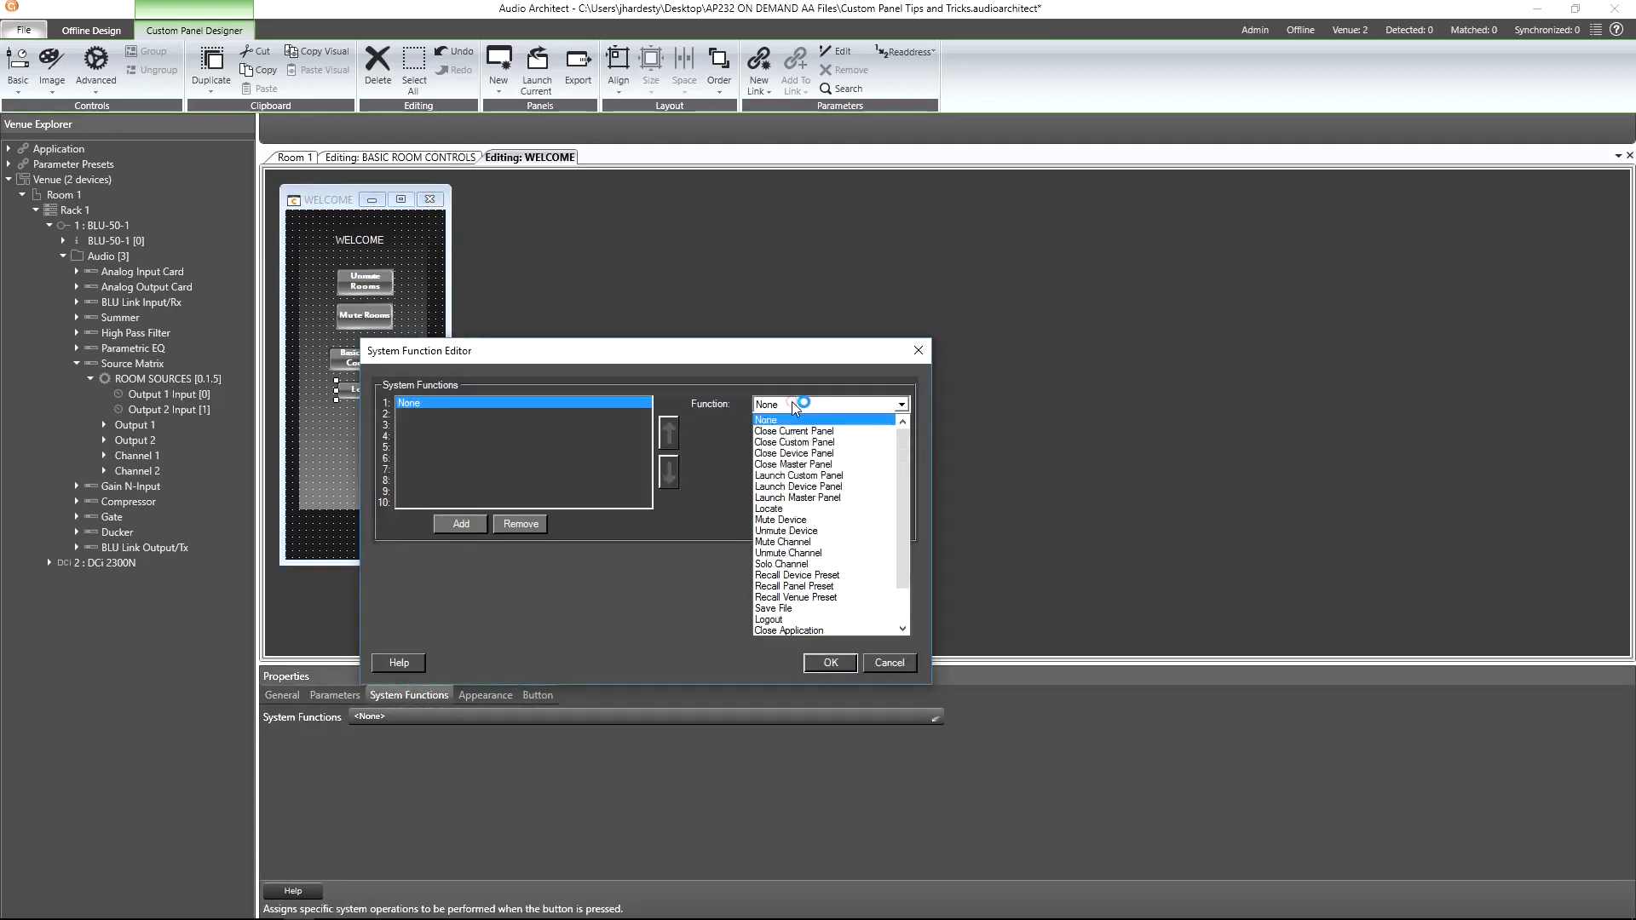
click(780, 621)
click(813, 661)
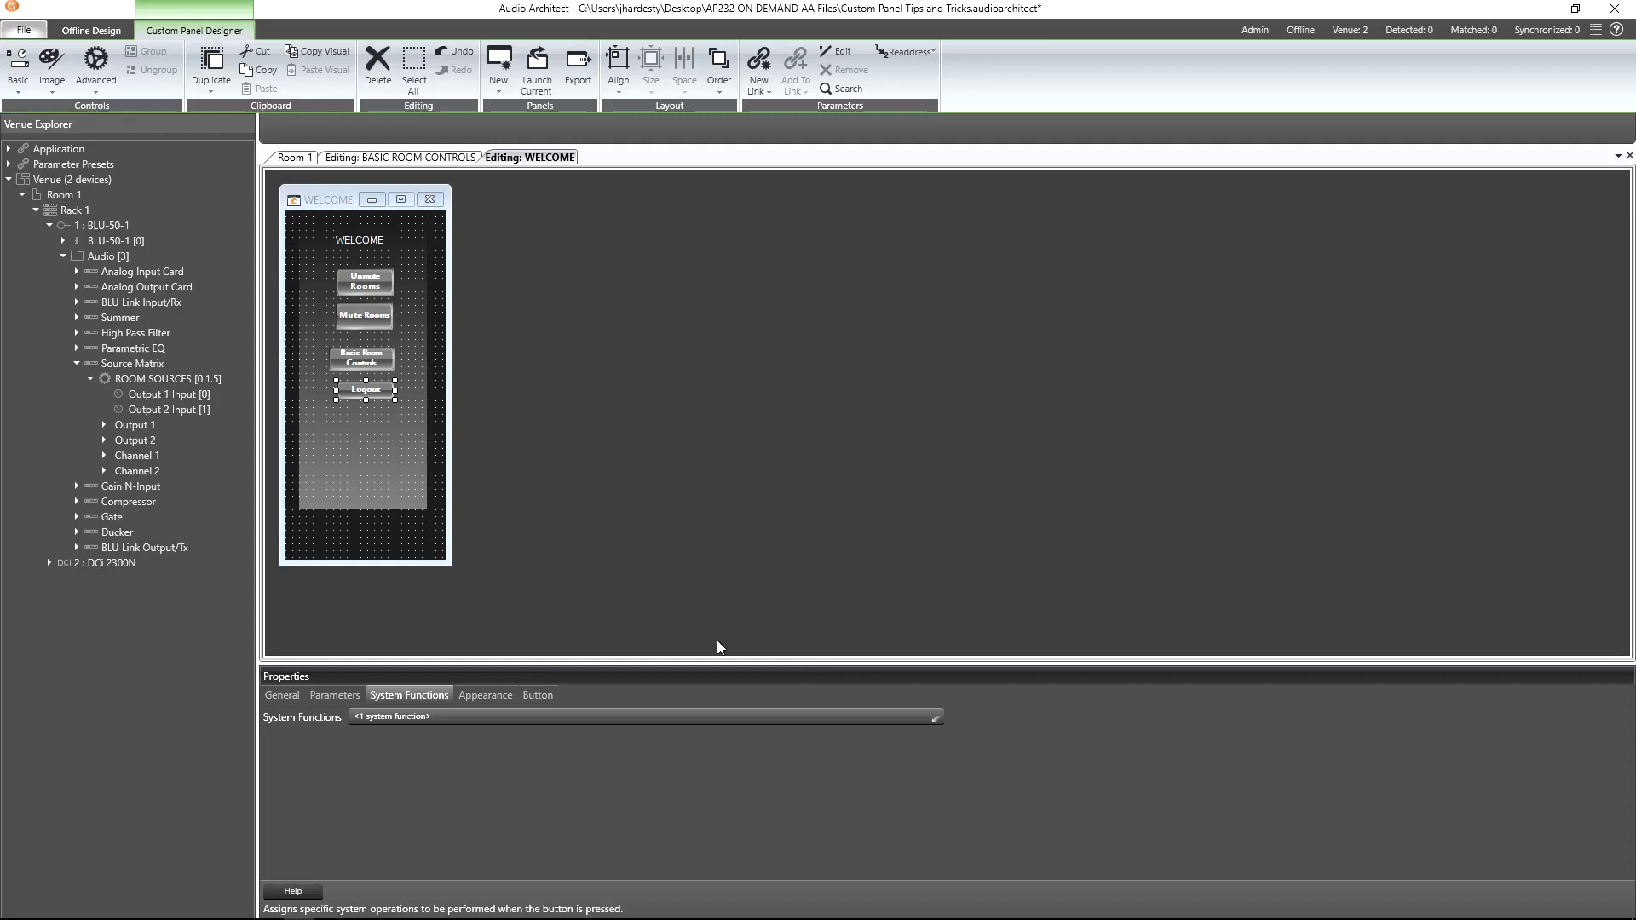
Copy the Basic Room Controls button from the WELCOME panel into the BASIC ROOM CONTROLS panel, placing it below the Room 2 section
right_click(375, 360)
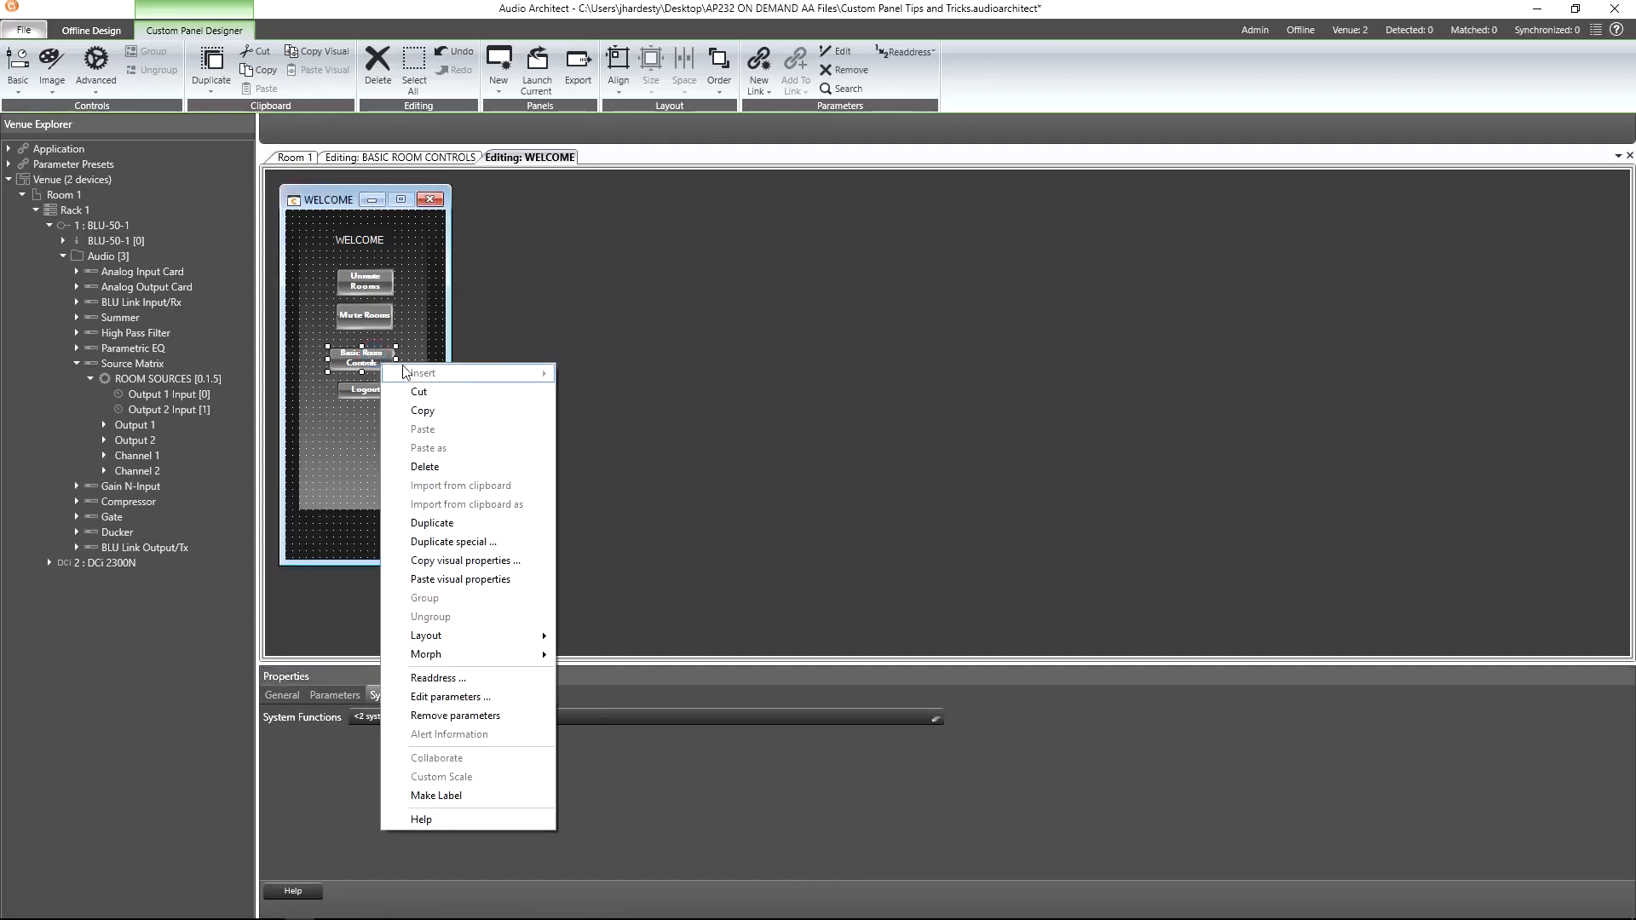
click(427, 411)
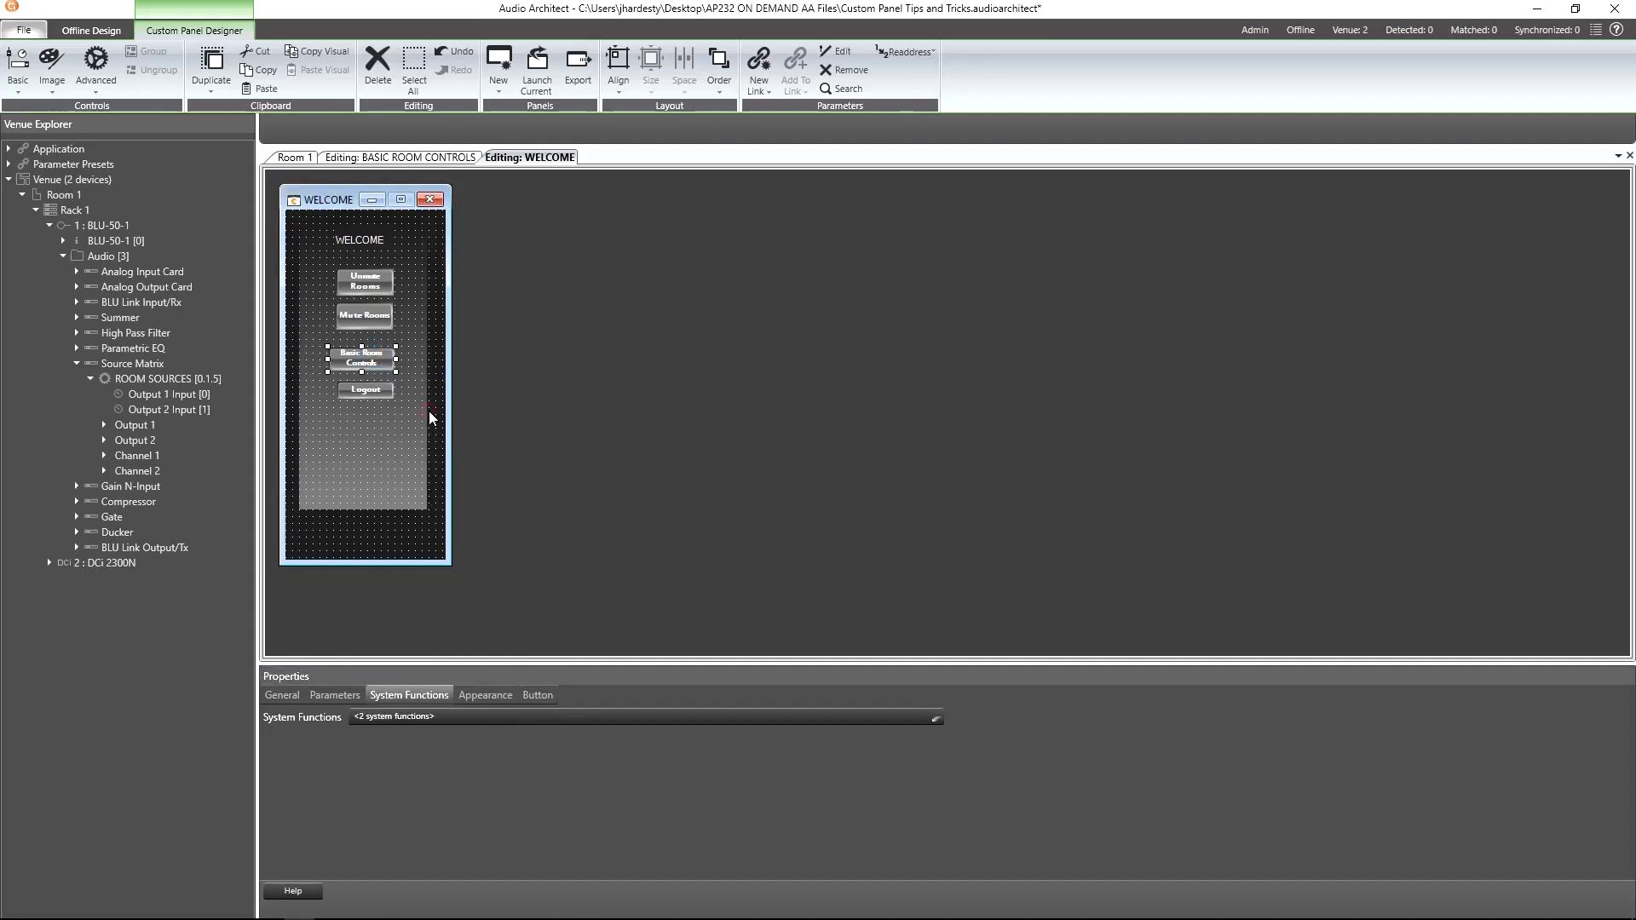
click(394, 159)
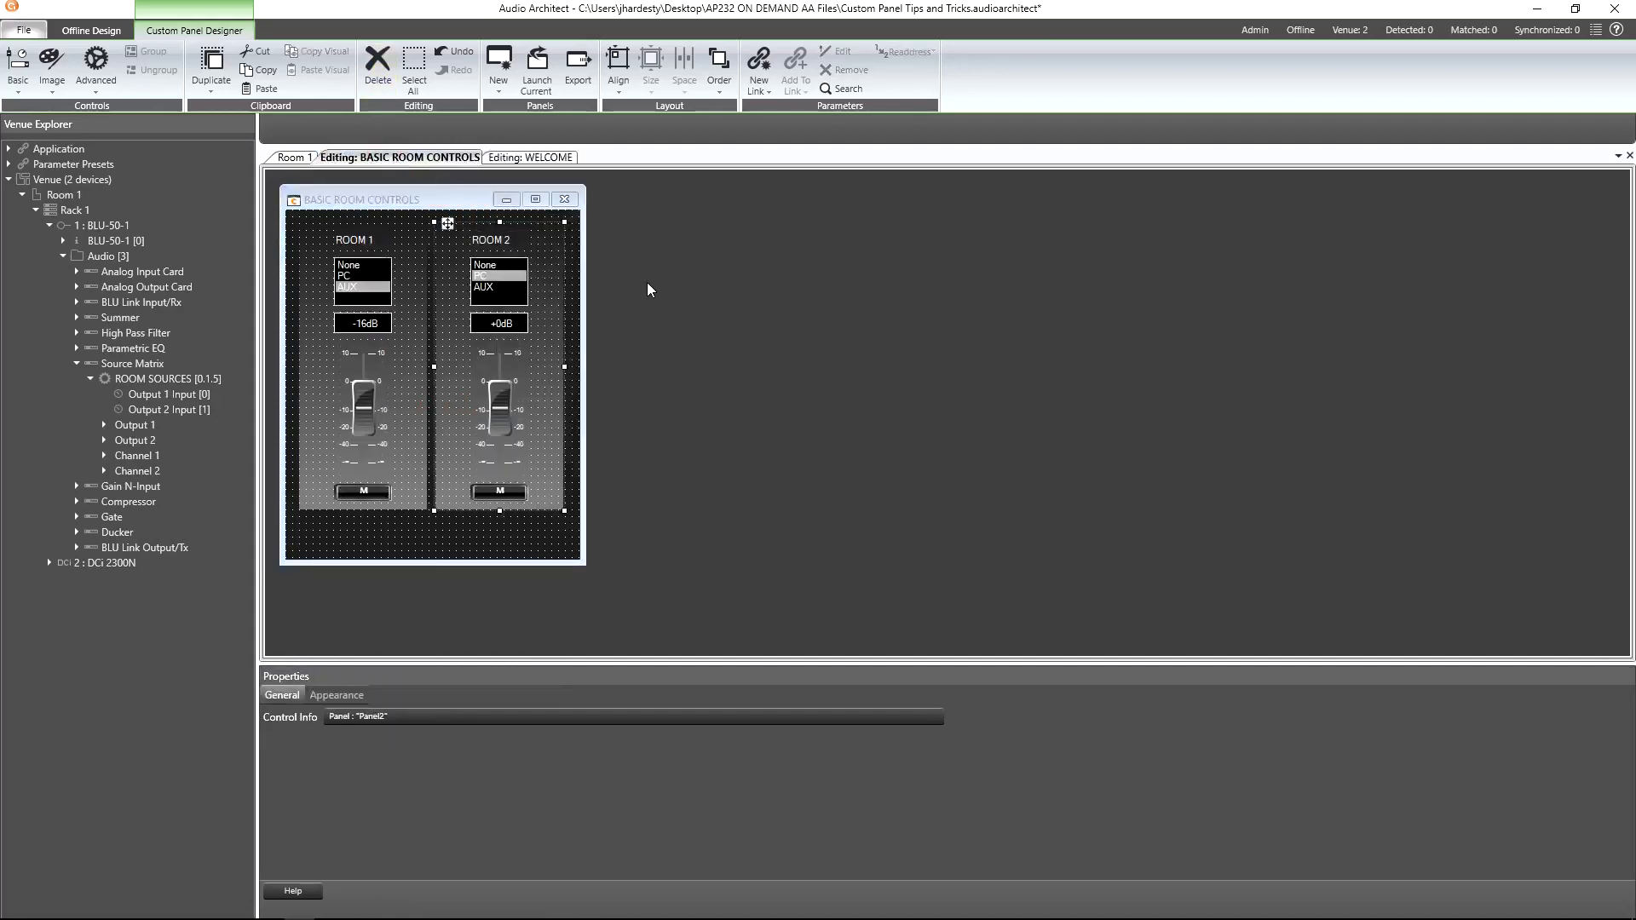
right_click(489, 529)
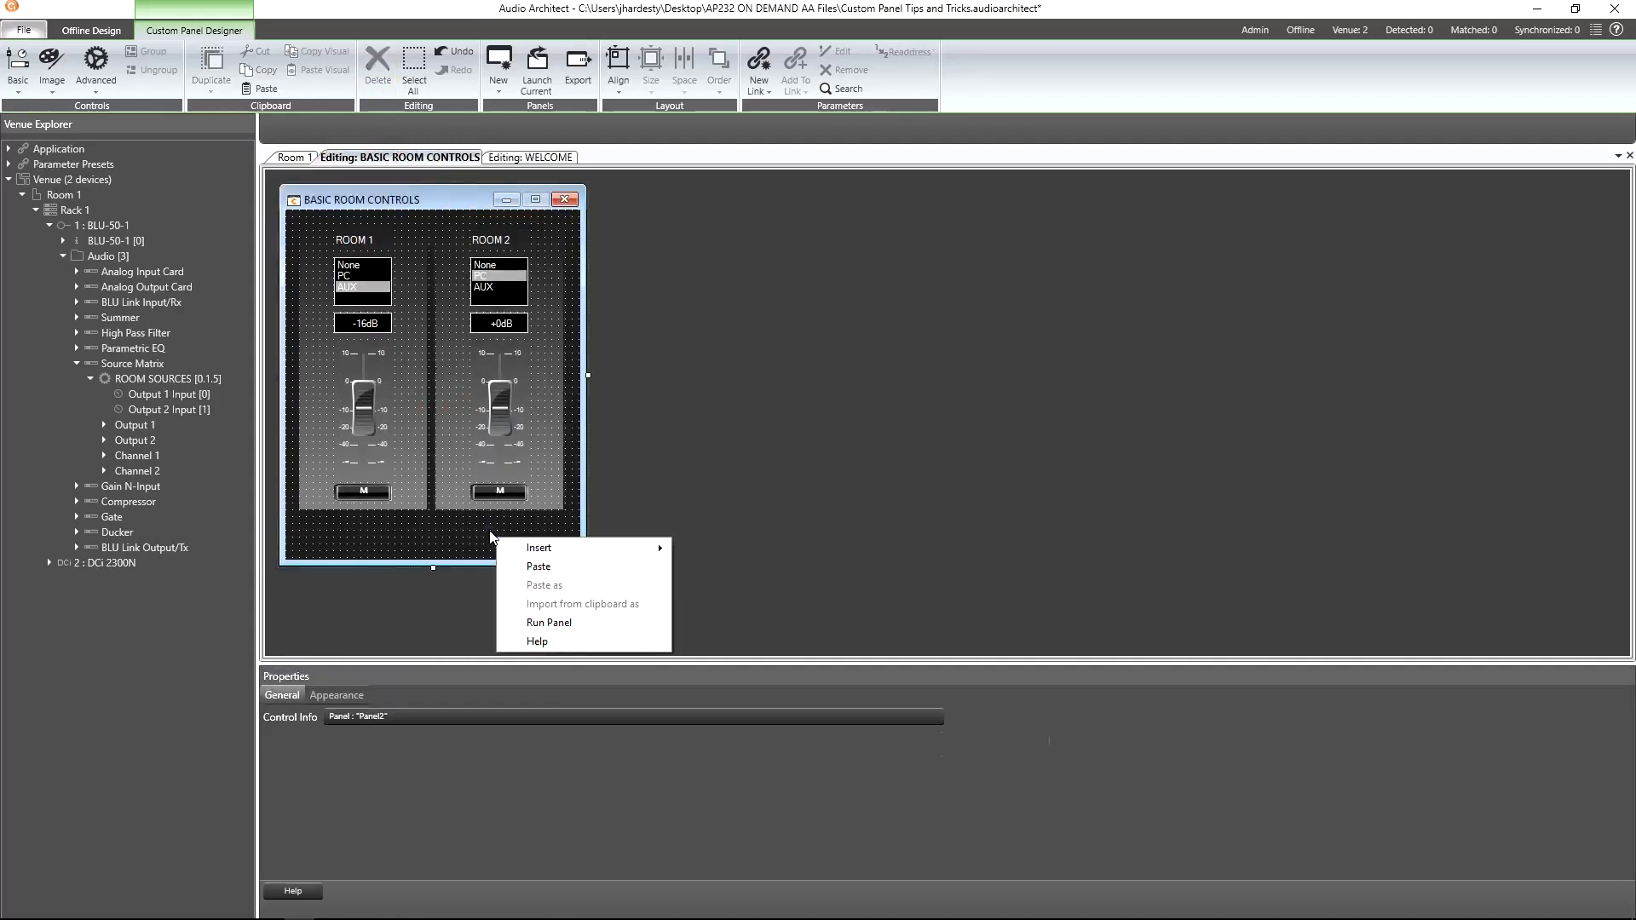
click(543, 562)
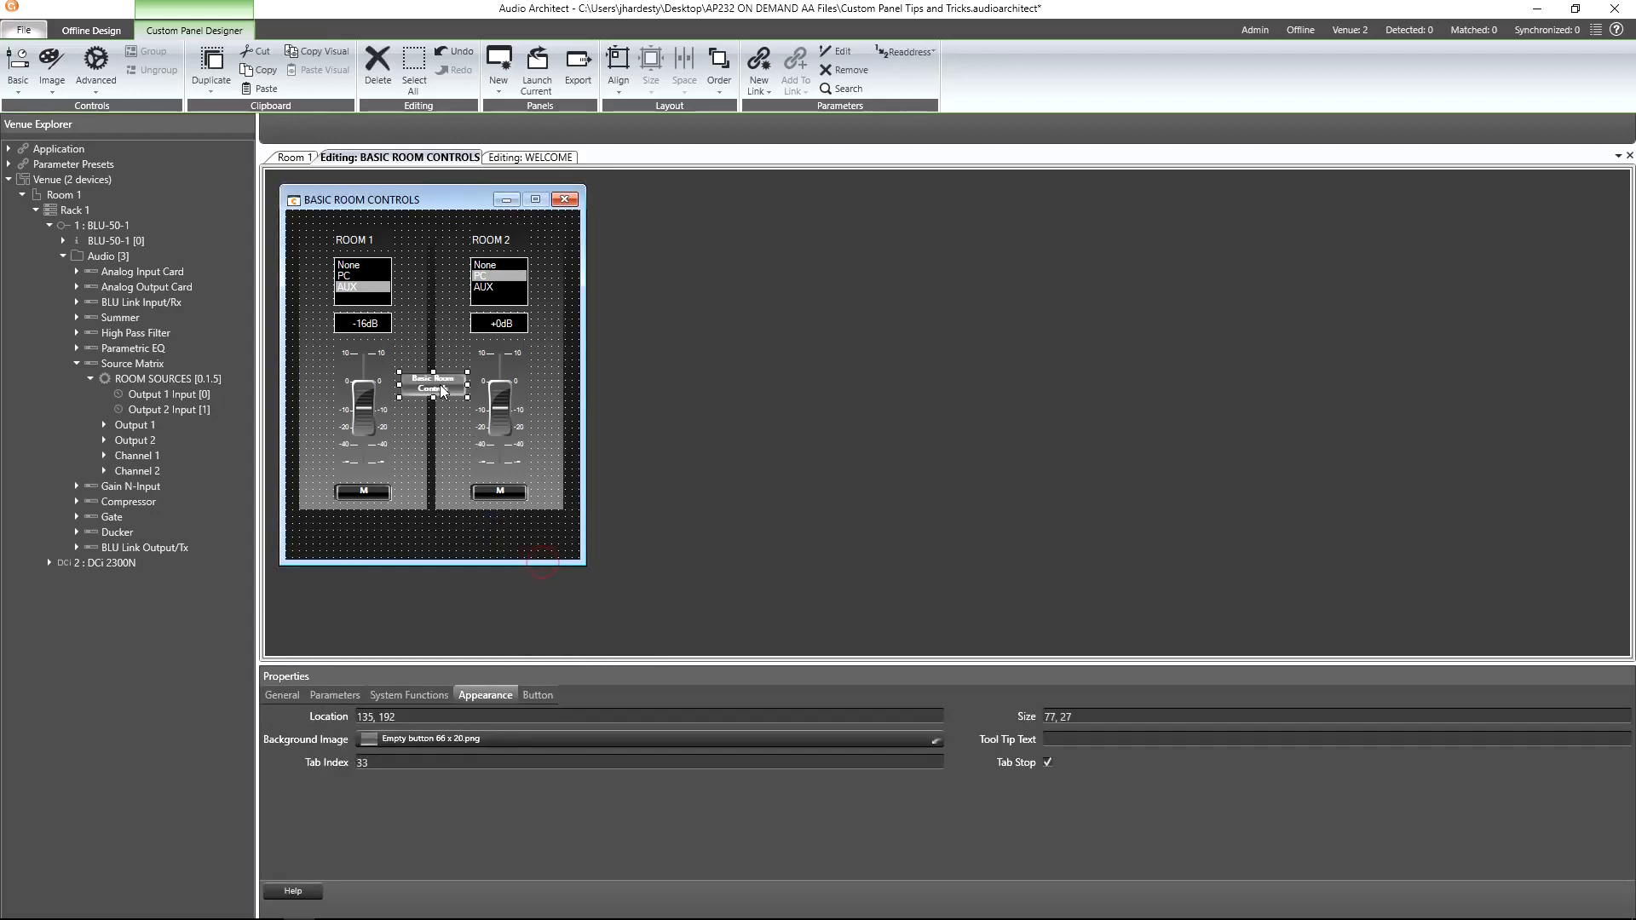
drag(445, 394, 532, 539)
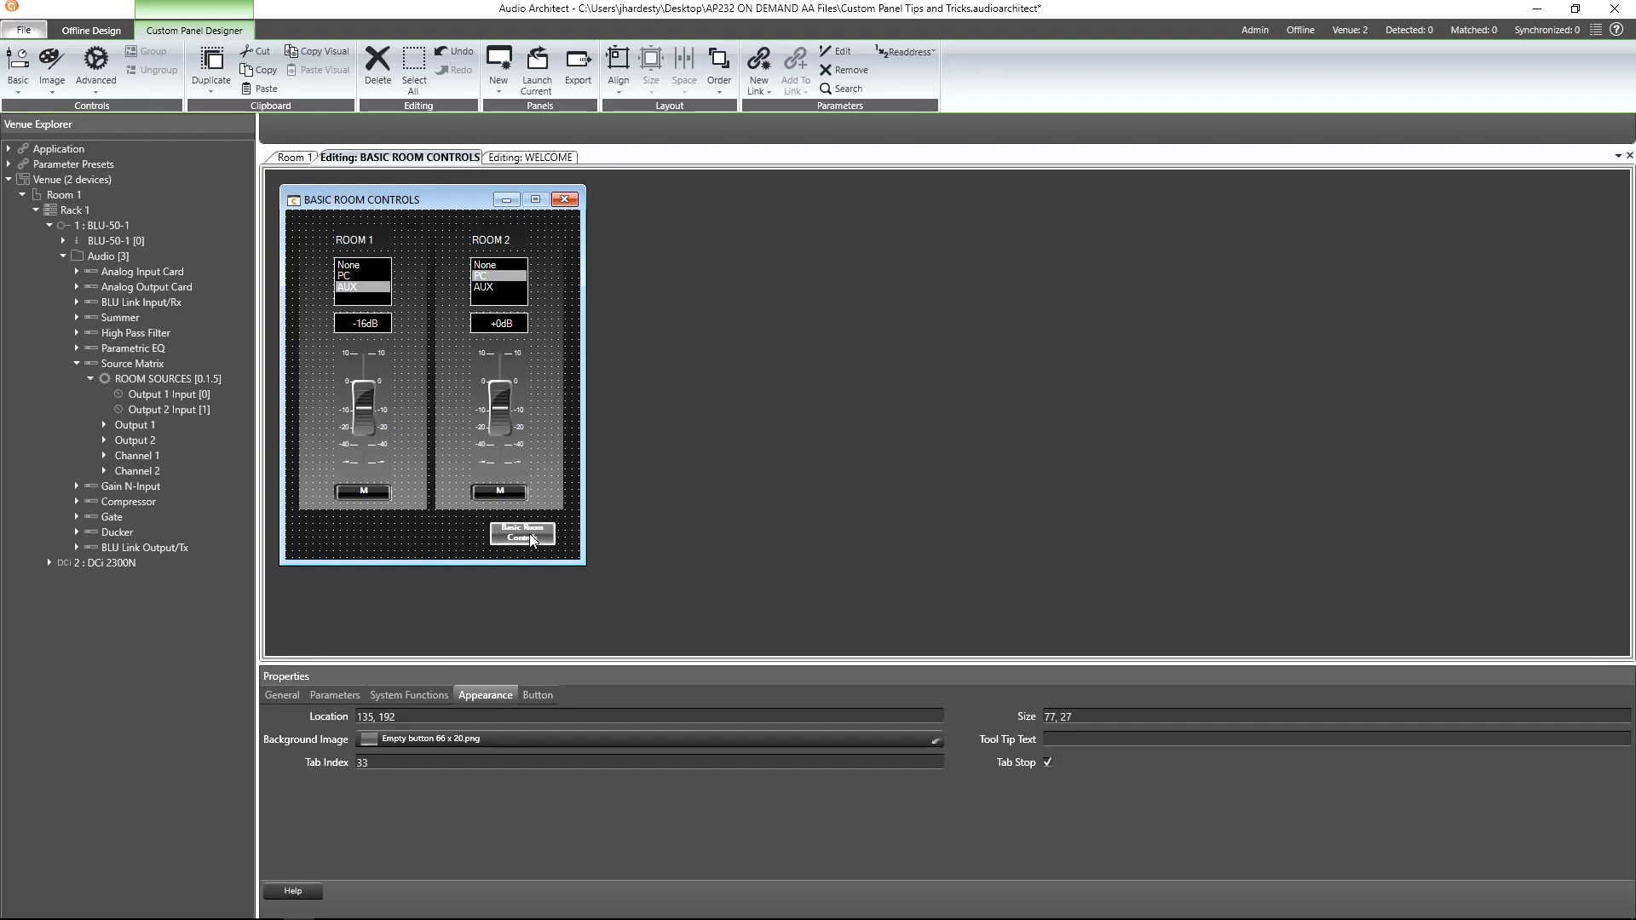
Set the text of the copied button to Back to Welcome
click(538, 694)
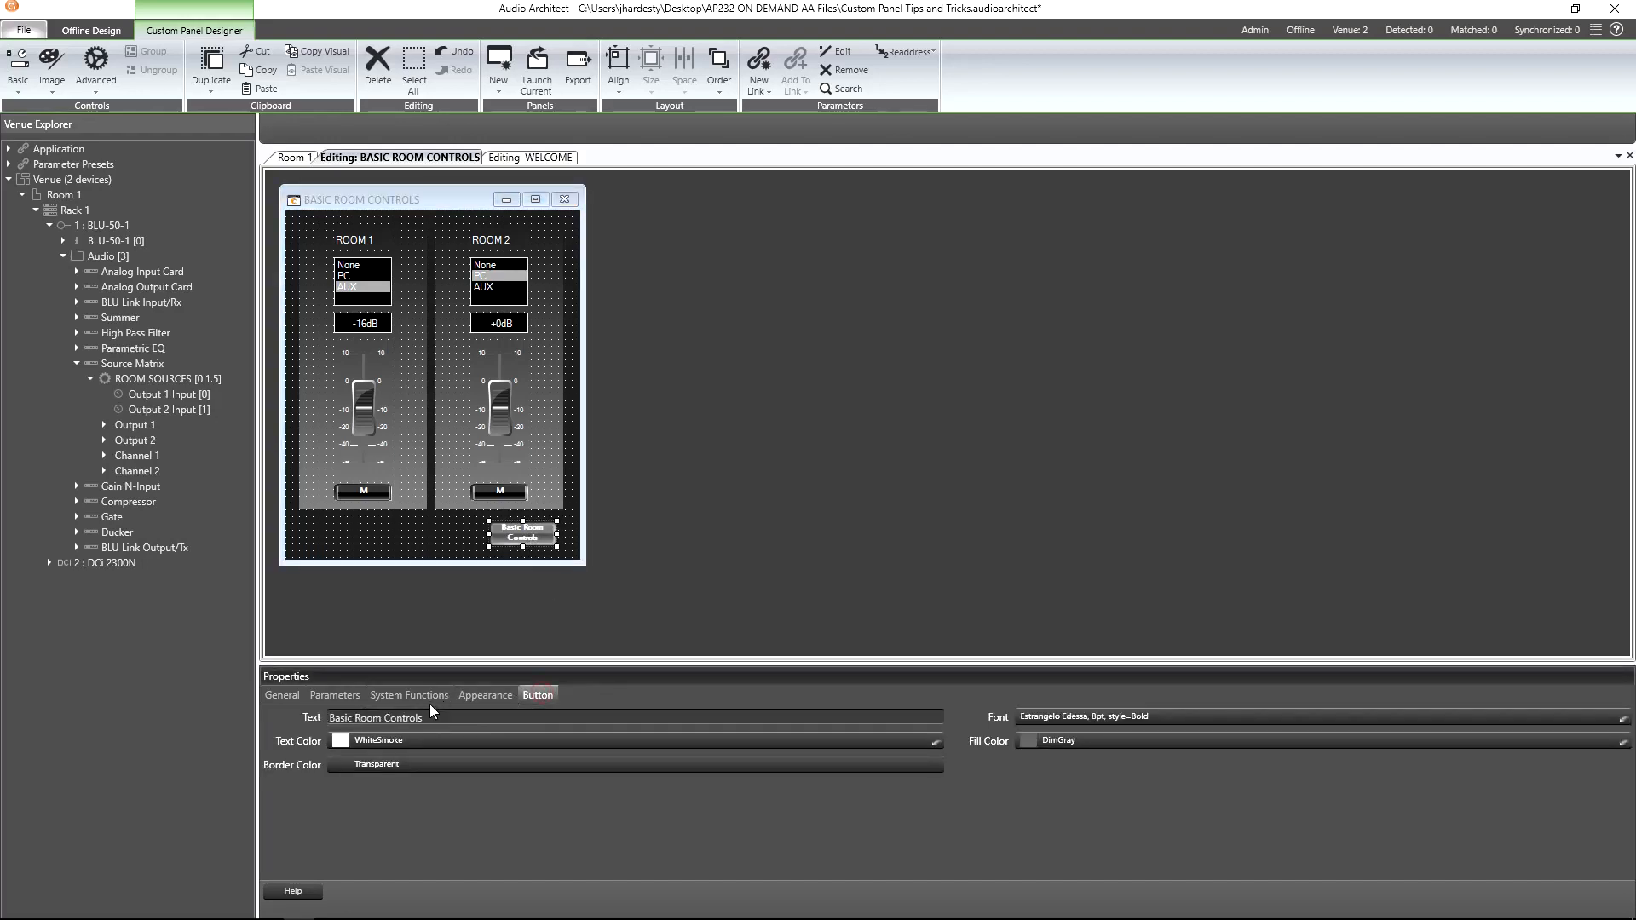
drag(432, 717, 294, 722)
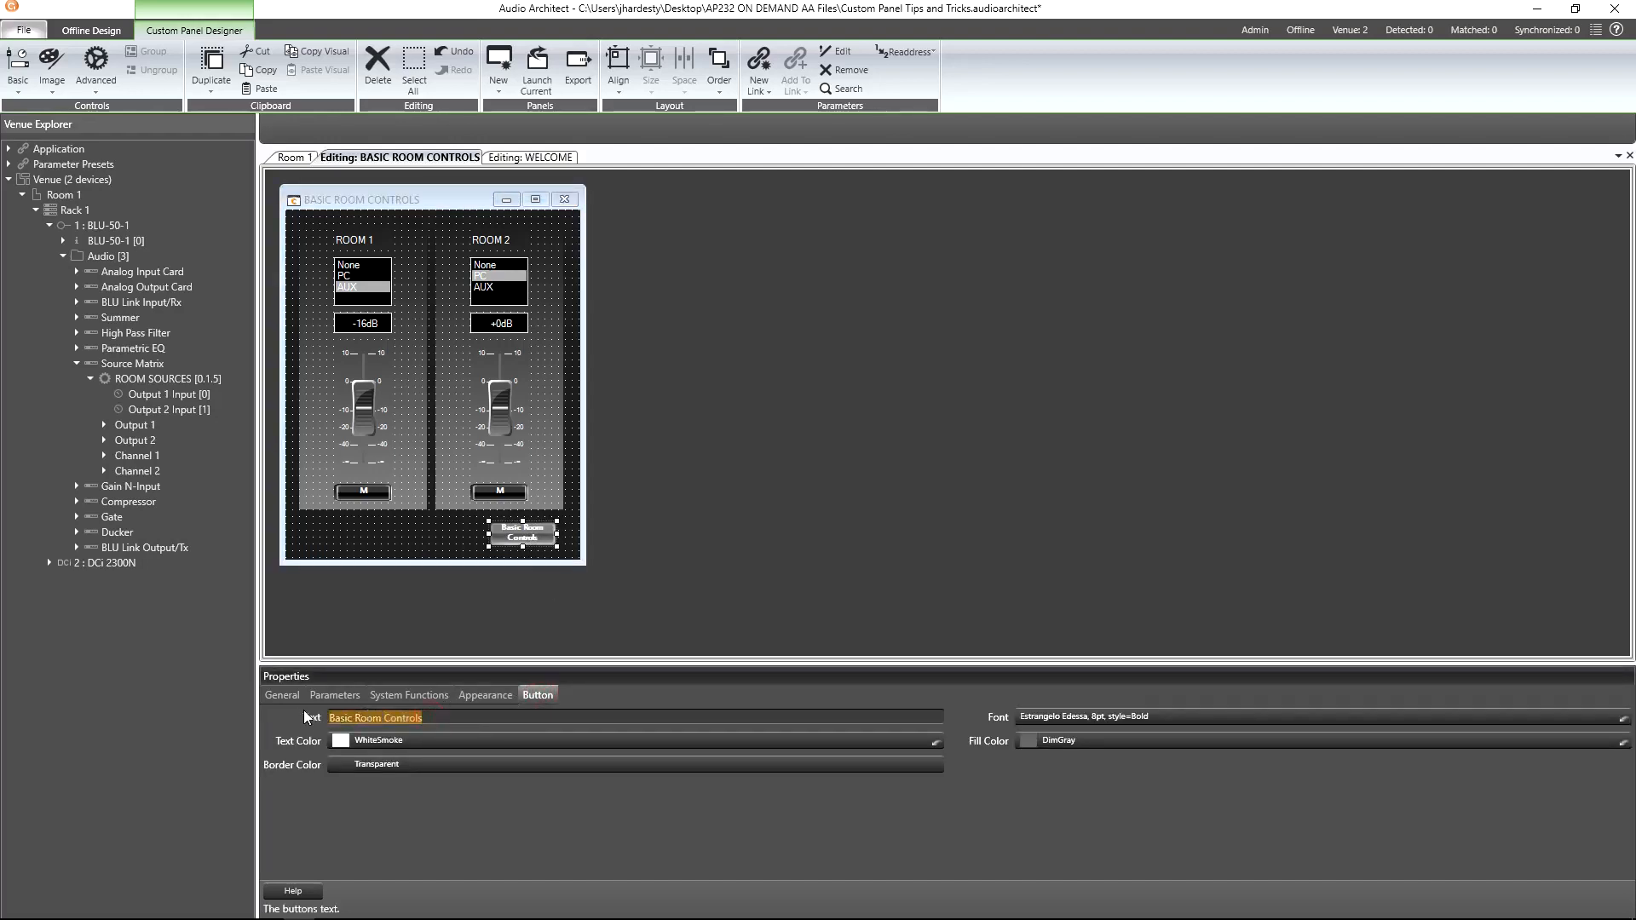
text(Back to Welcome)
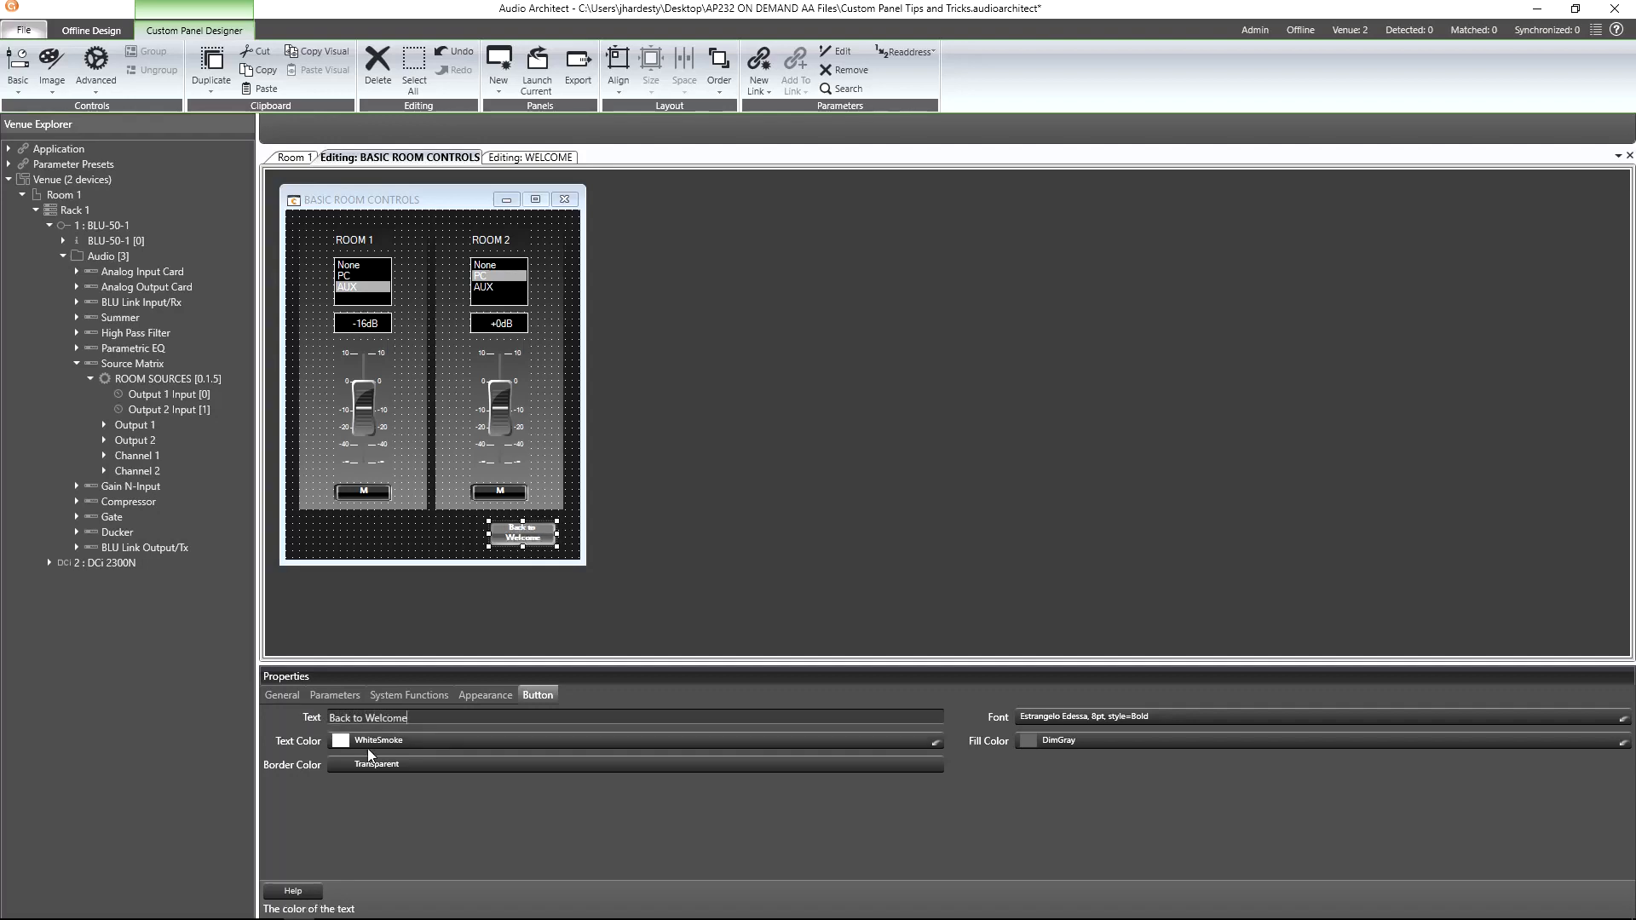
Change the Back to Welcome button's Launch Custom Panel function so that it opens the WELCOME panel
click(401, 694)
click(403, 716)
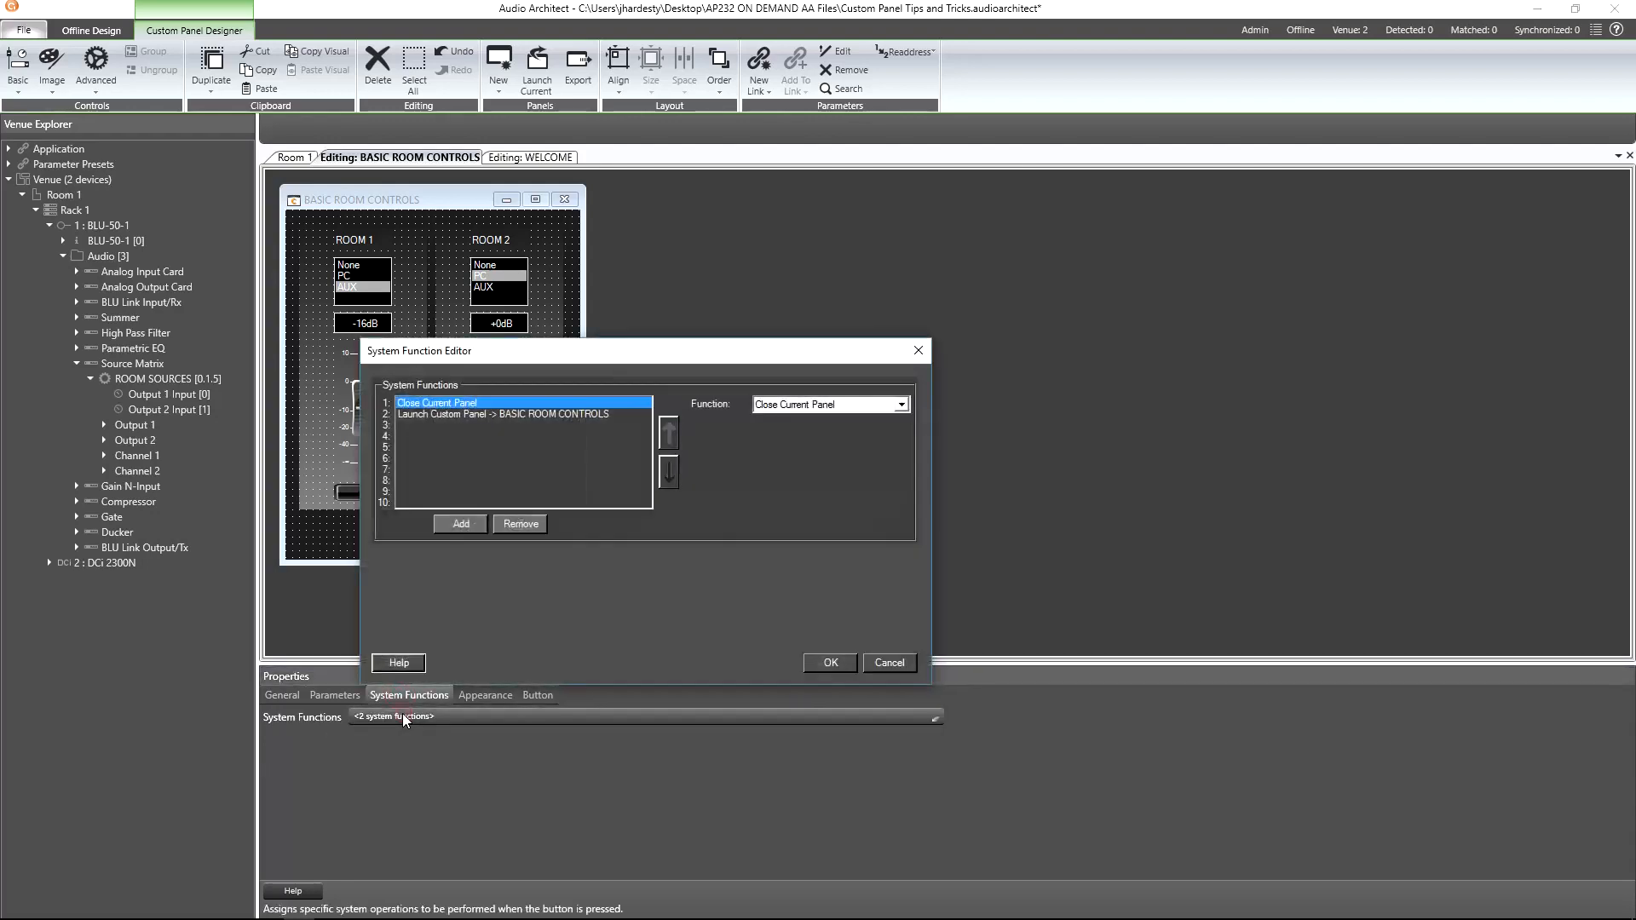
click(572, 415)
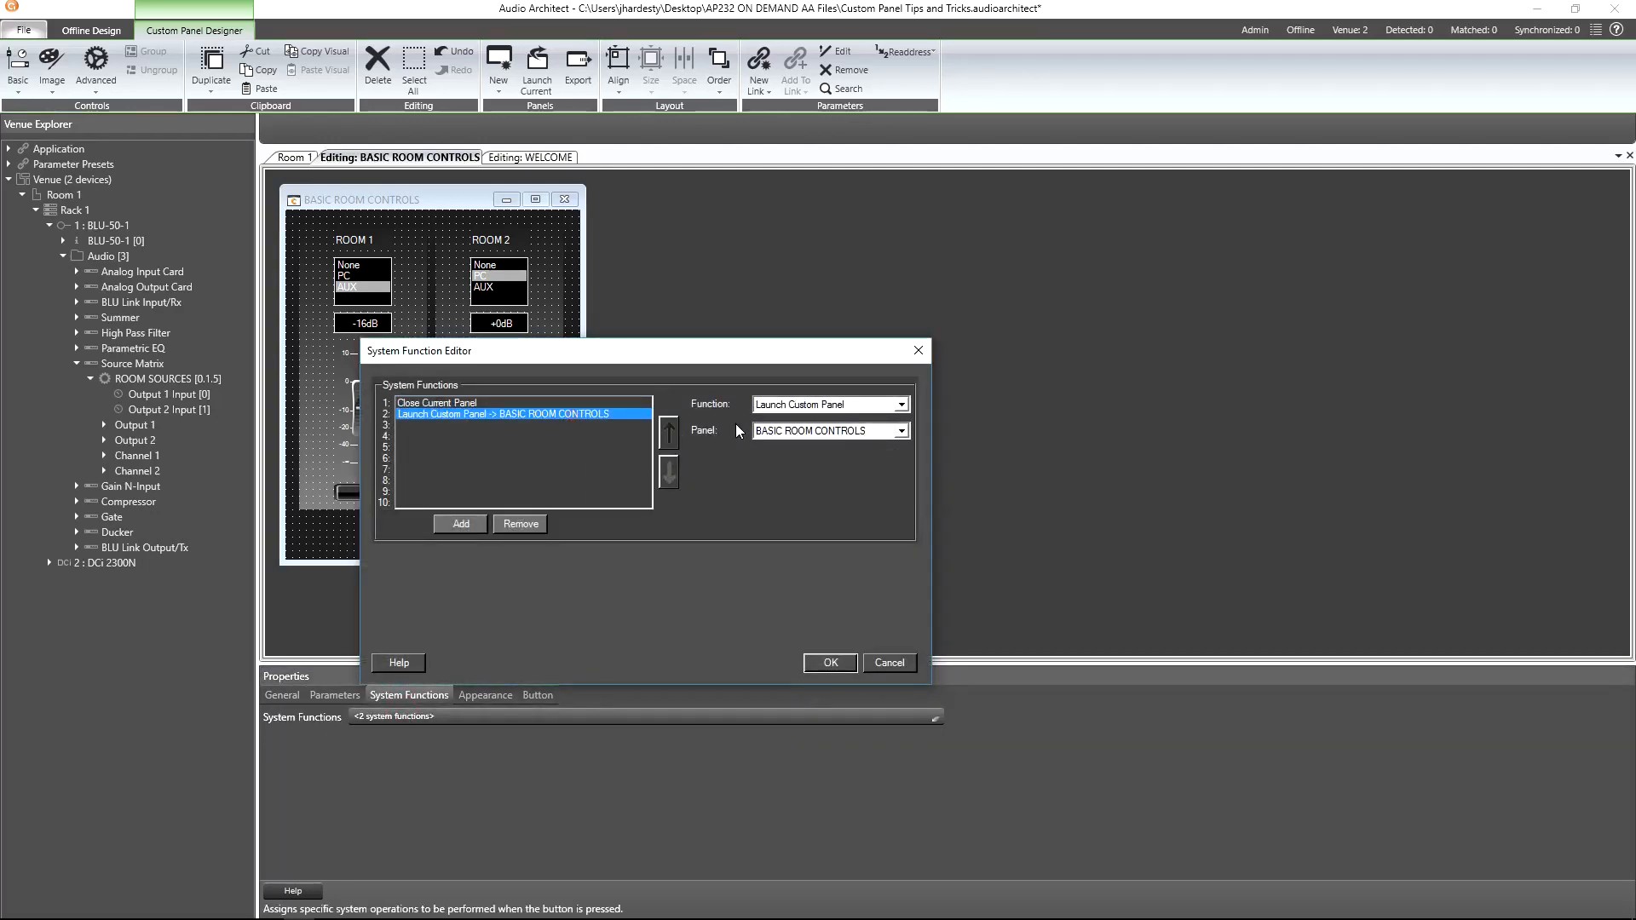
click(805, 430)
click(796, 456)
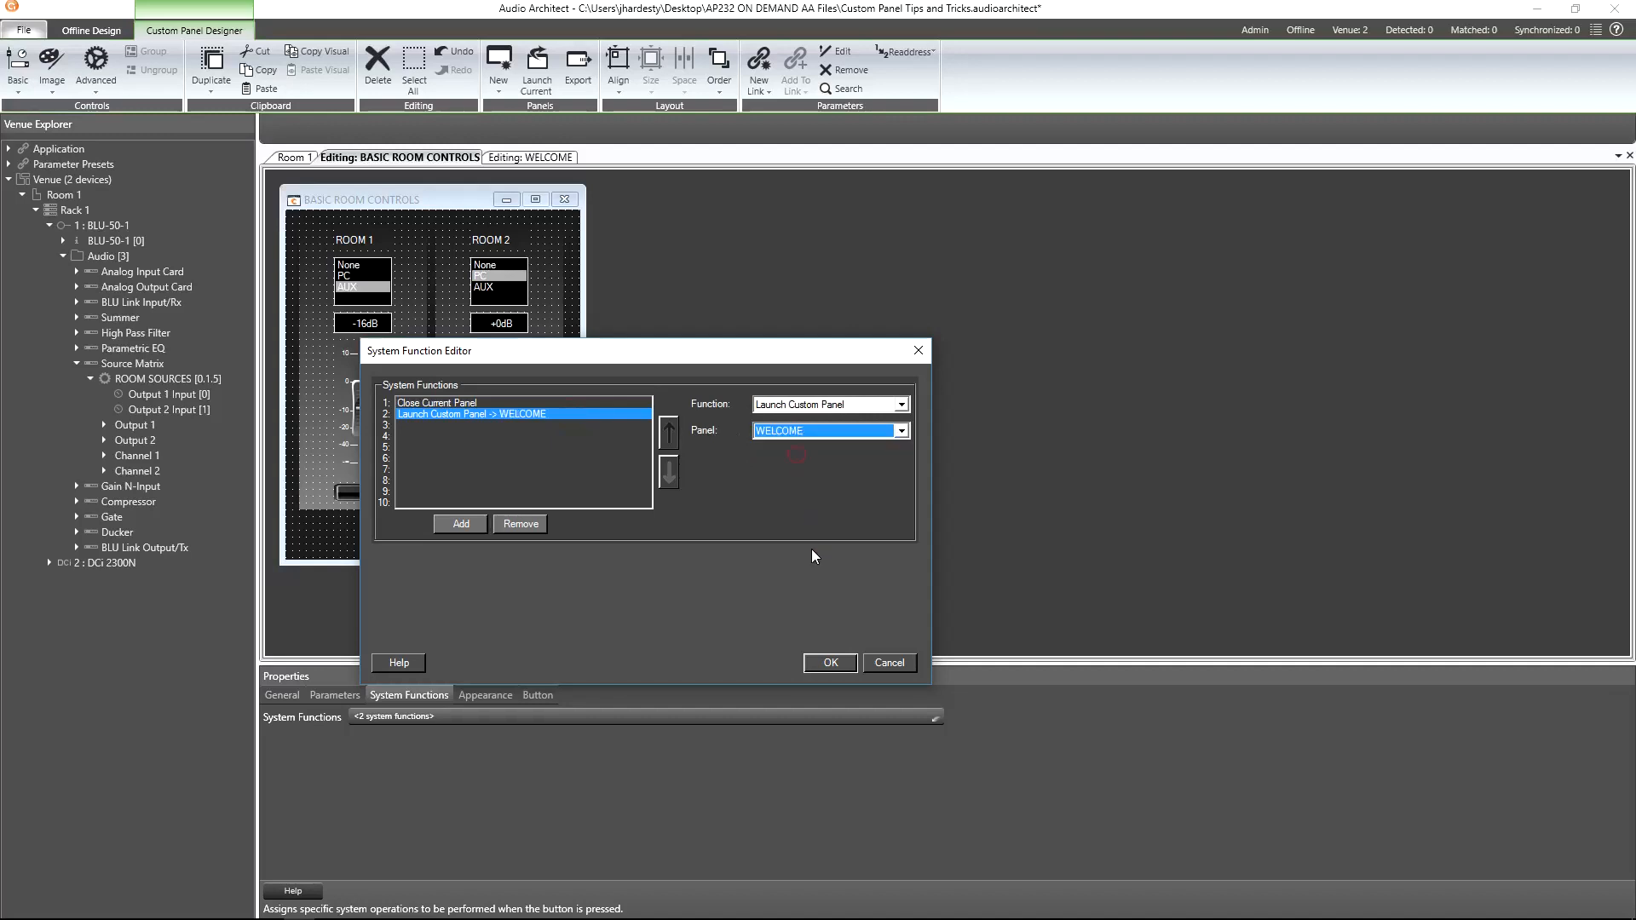
click(814, 664)
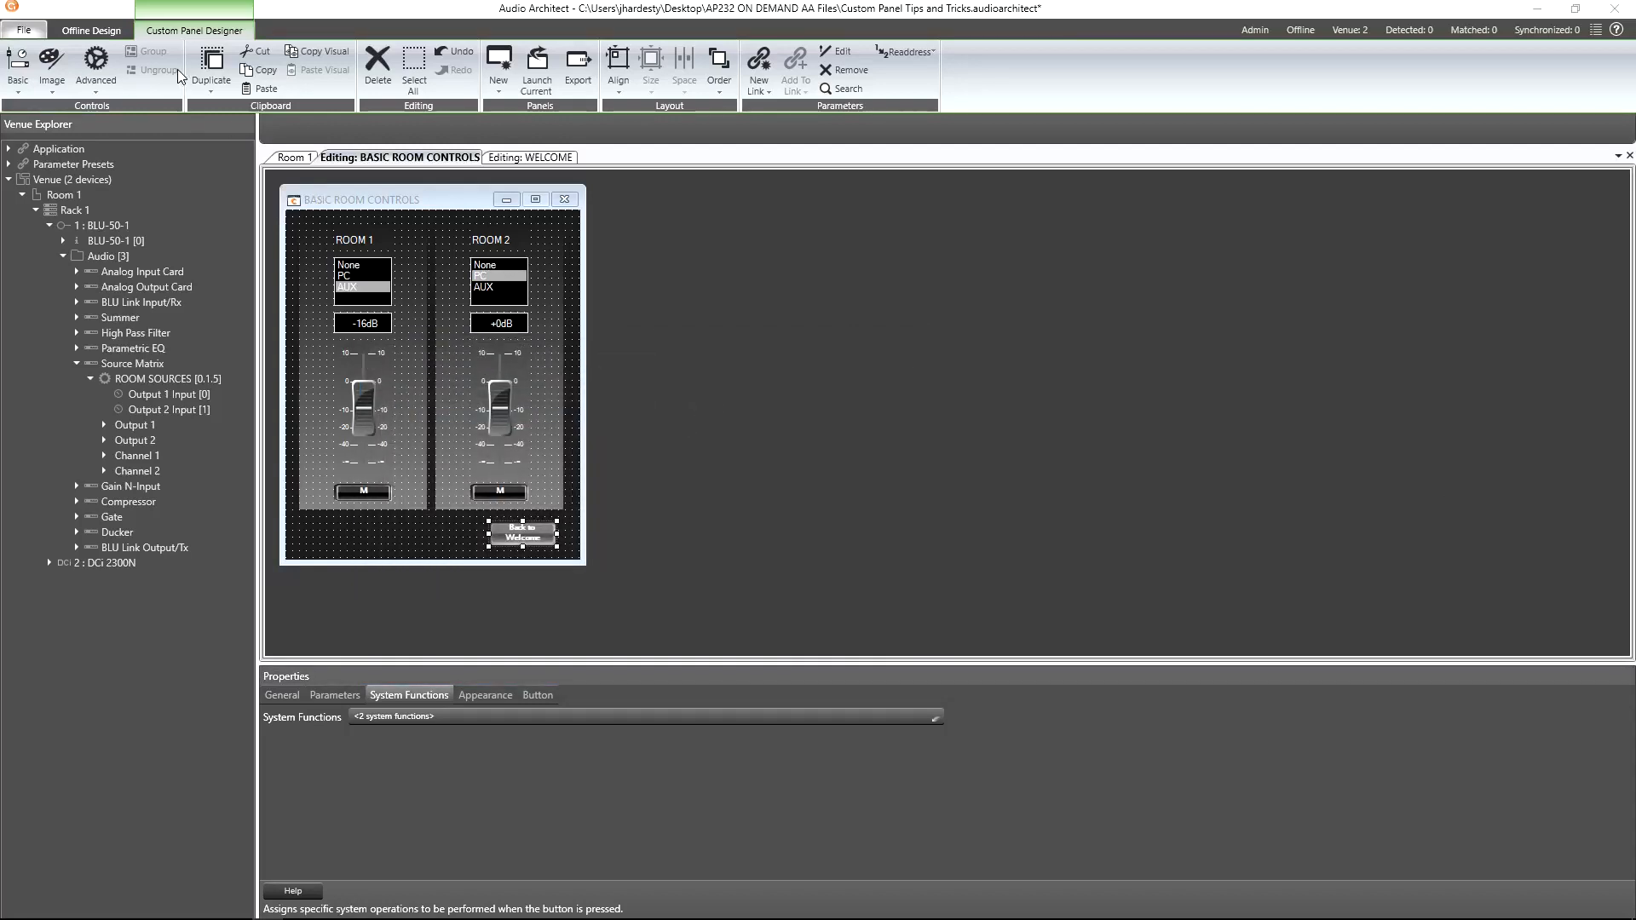
Run the WELCOME panel and test the navigation to BASIC ROOM CONTROLS and back to WELCOME
click(91, 30)
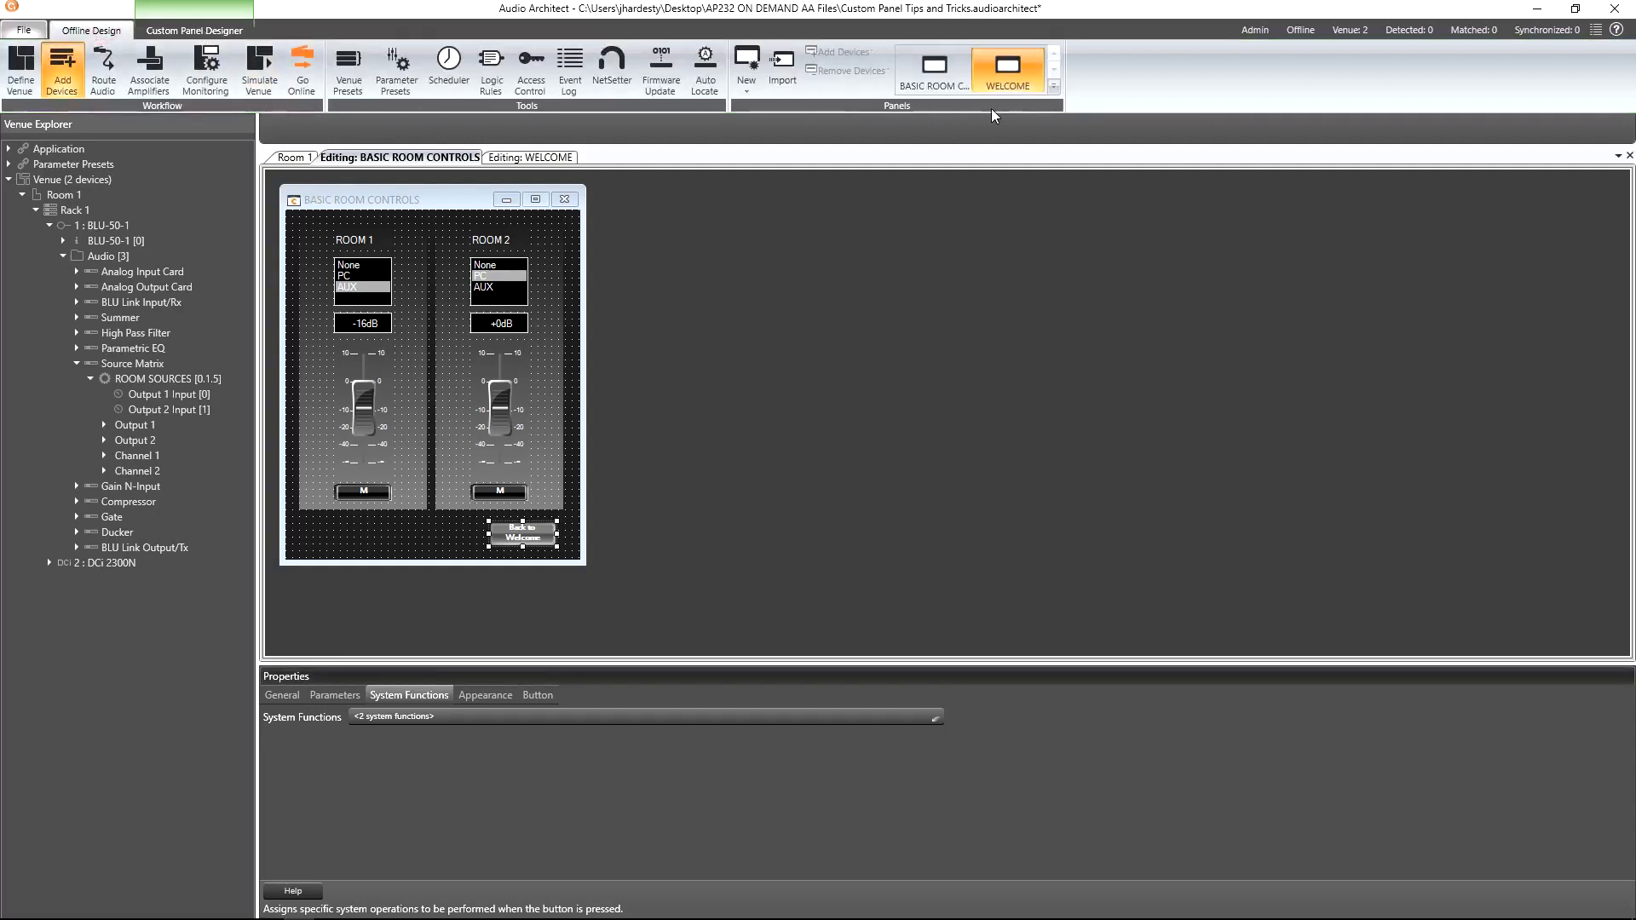
click(1005, 83)
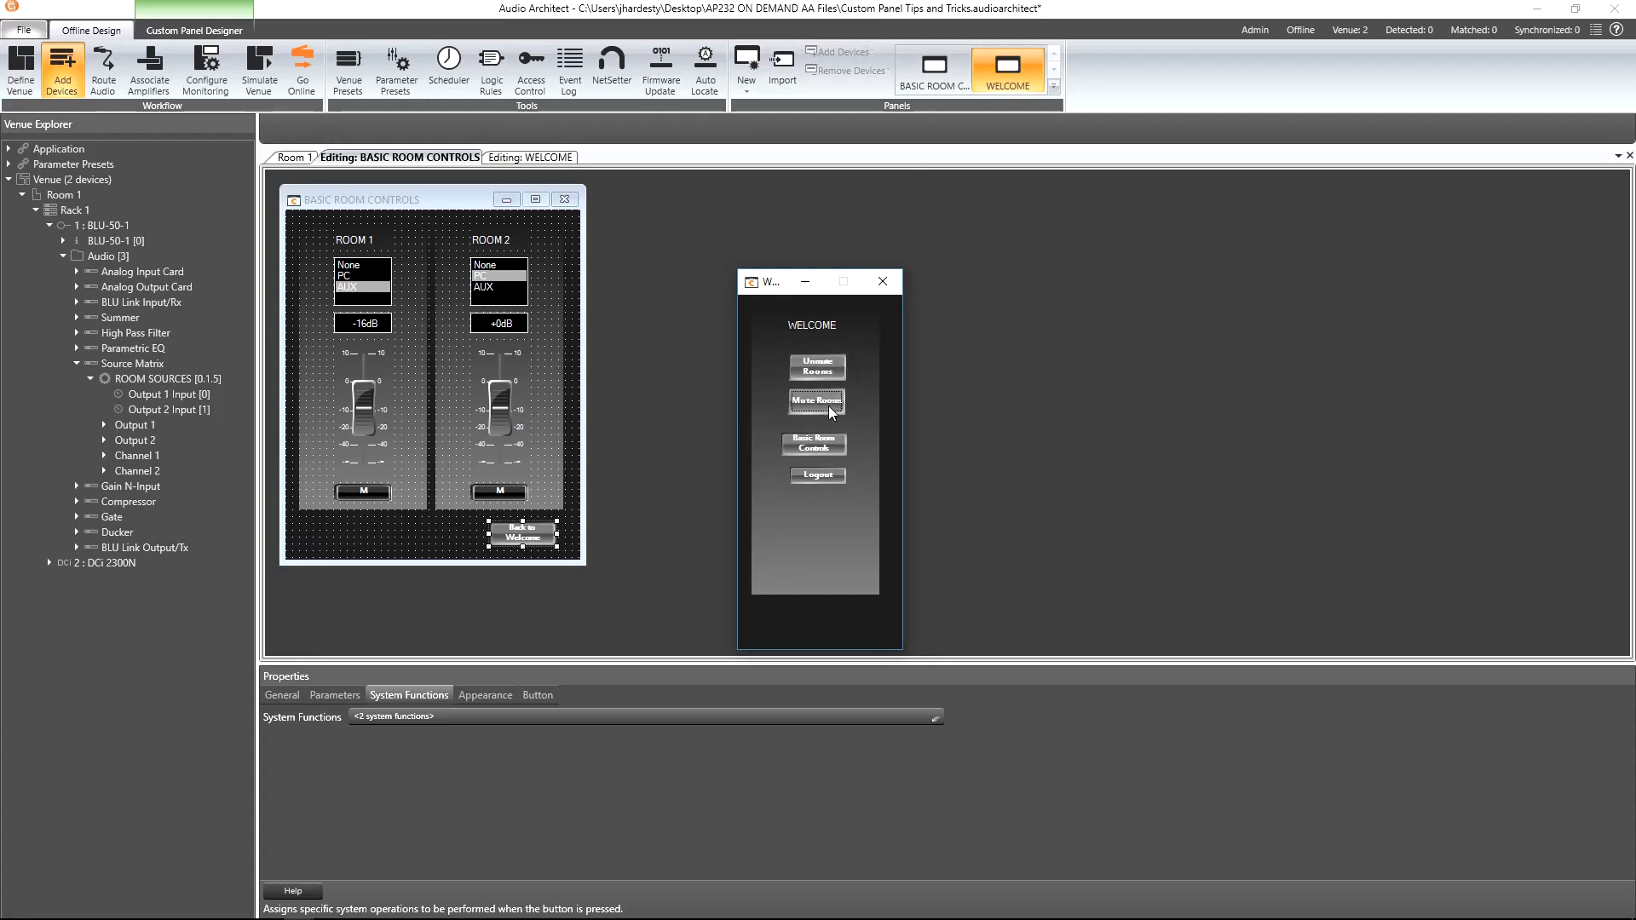
click(829, 446)
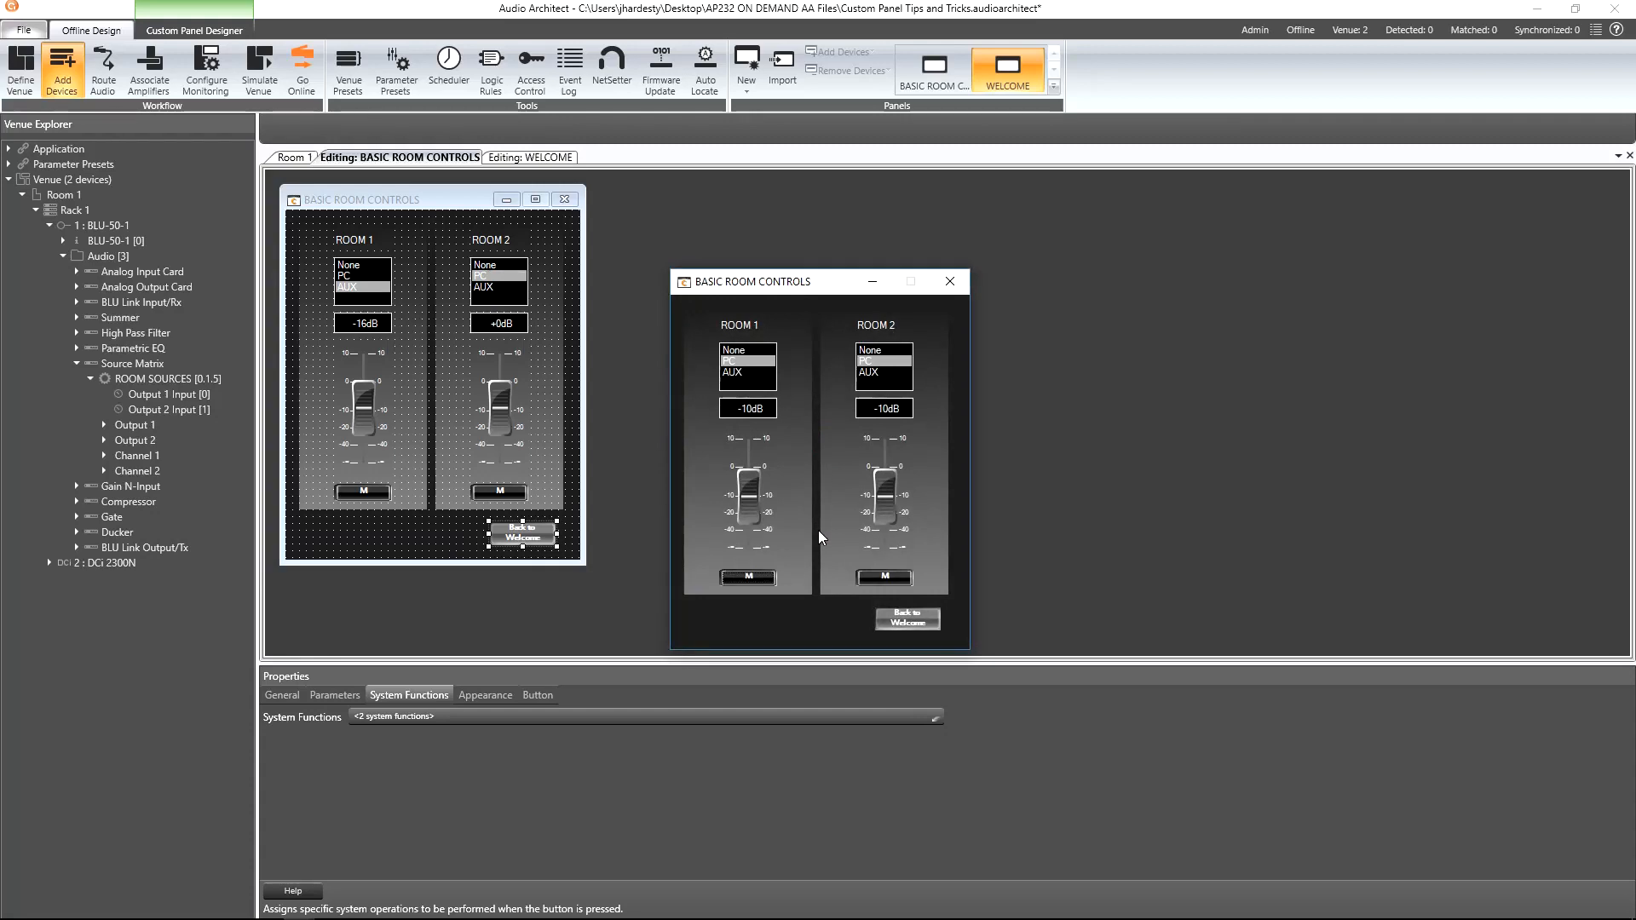
click(932, 625)
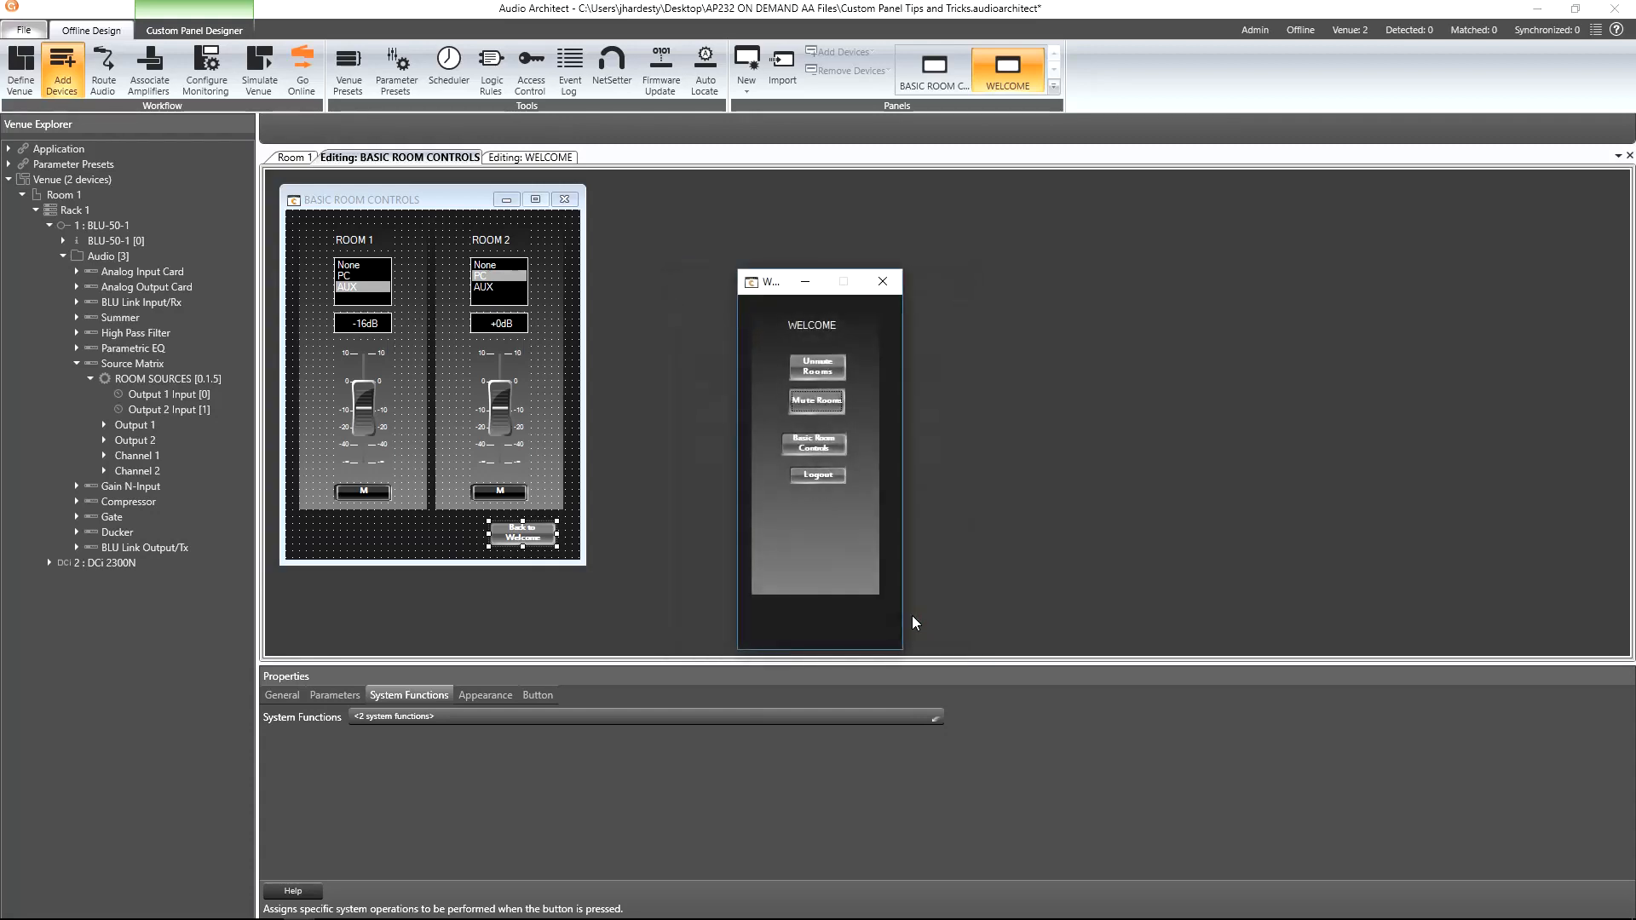